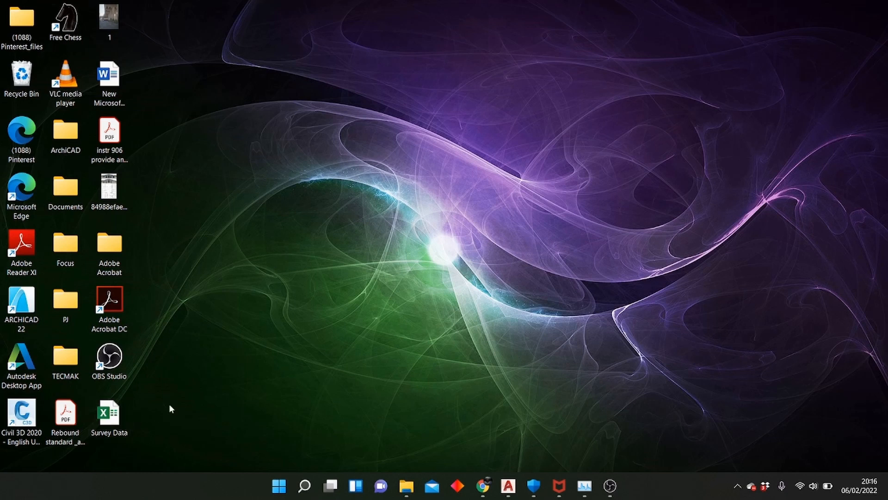
Open the Survey Data workbook from the desktop and delete its header row
{"action": "double_click", "coordinate": [121, 411]}
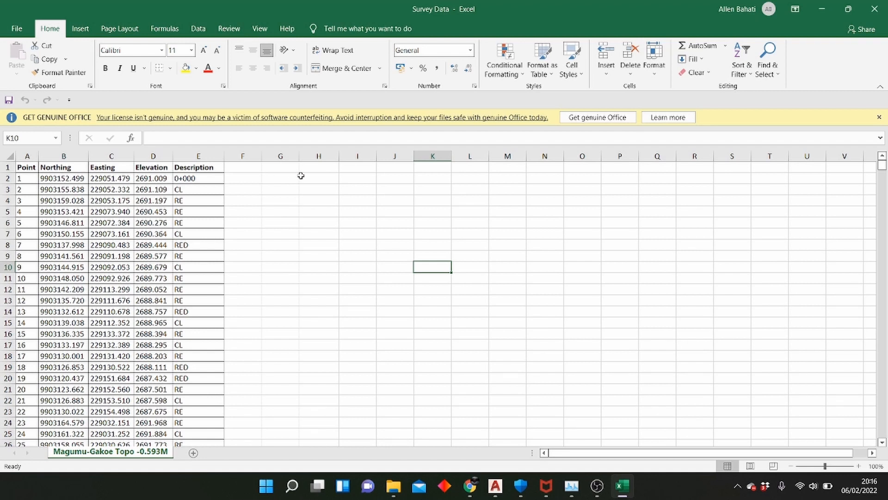
{"action": "left_click", "coordinate": [3, 167]}
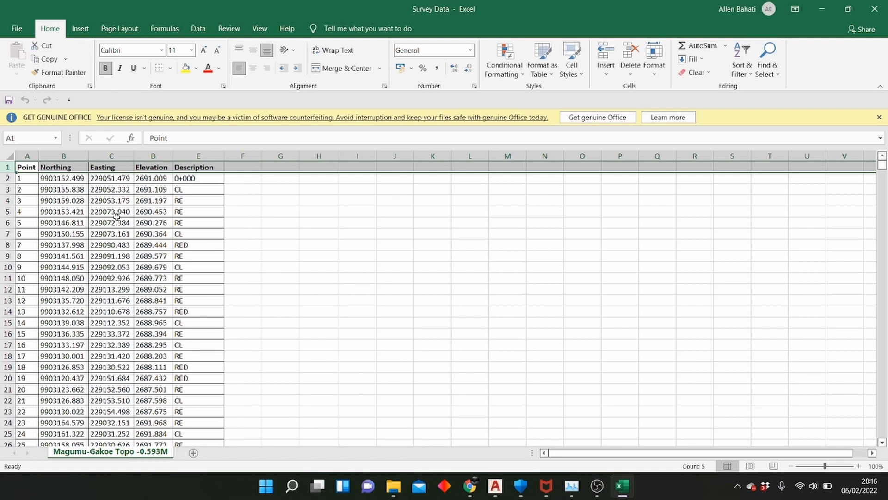
{"action": "left_click", "coordinate": [632, 54]}
{"action": "scroll", "coordinate": [360, 228], "scroll_direction": "down", "scroll_amount": 1}
{"action": "scroll", "coordinate": [66, 214], "scroll_direction": "up", "scroll_amount": 1}
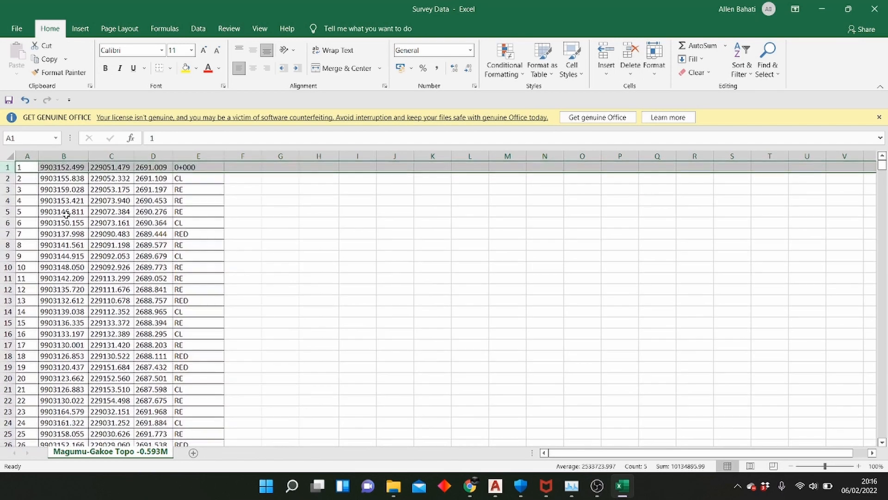
Remove all cell borders from the survey data in columns A to E
{"action": "left_click_drag", "start_coordinate": [29, 156], "coordinate": [188, 170]}
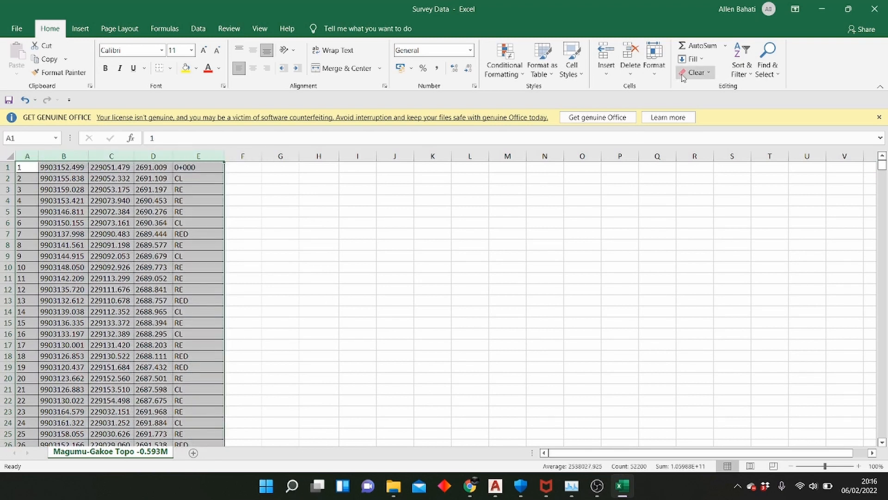
{"action": "left_click", "coordinate": [170, 69]}
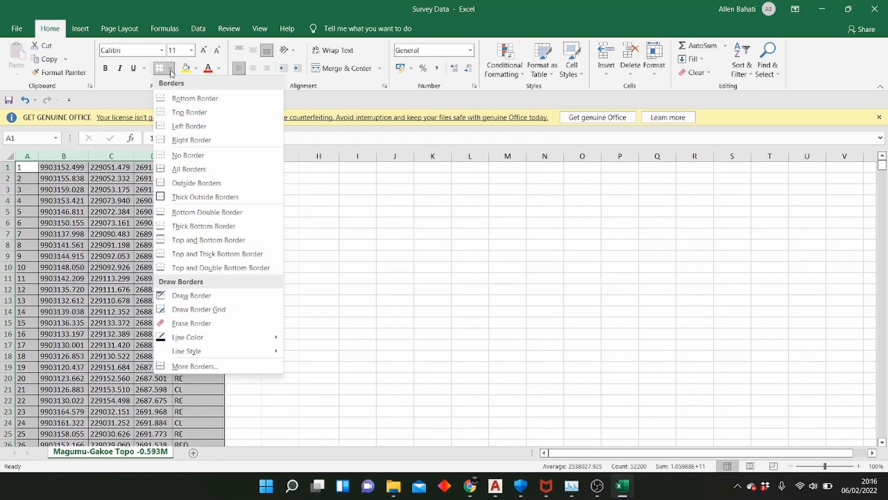
{"action": "left_click", "coordinate": [187, 154]}
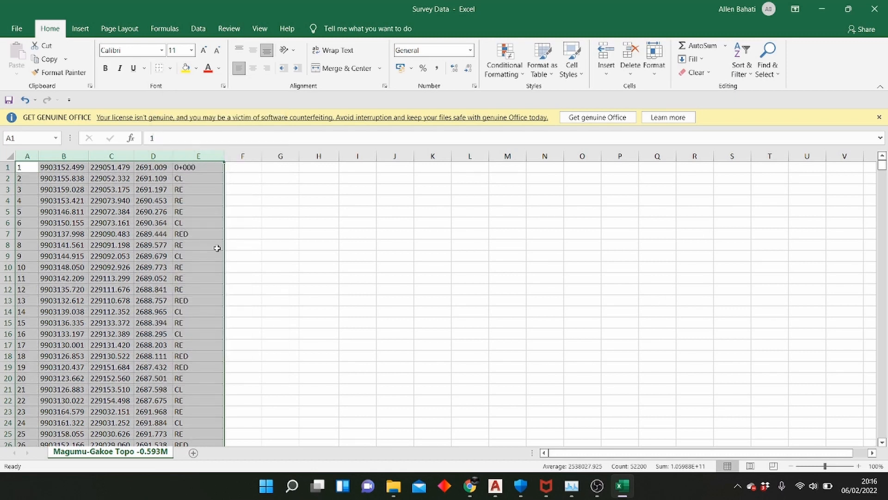
{"action": "scroll", "coordinate": [216, 248], "scroll_direction": "down", "scroll_amount": 3}
{"action": "left_click", "coordinate": [217, 288]}
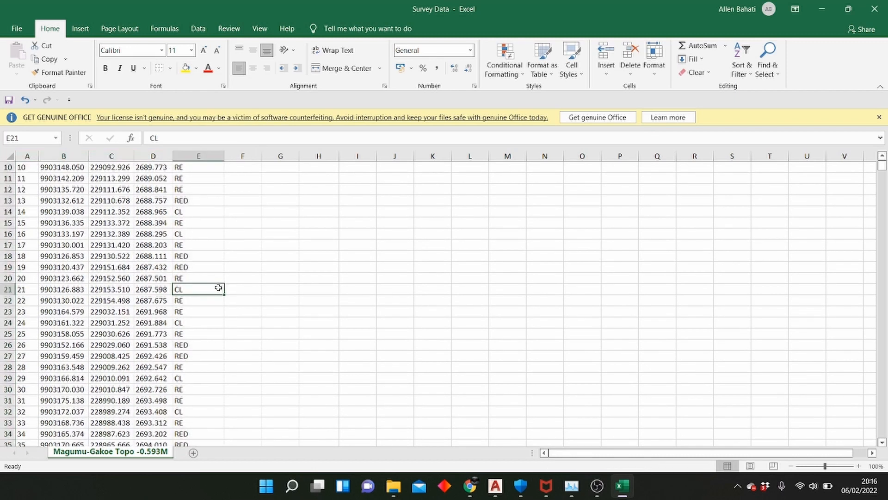
Look through the survey rows, examining the point numbers, coordinates, elevations and description codes
{"action": "scroll", "coordinate": [189, 227], "scroll_direction": "up", "scroll_amount": 3}
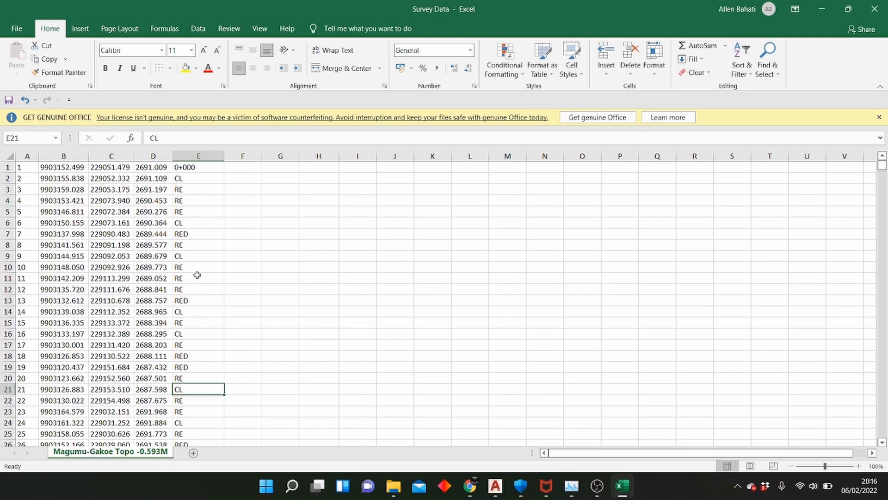
{"action": "scroll", "coordinate": [196, 290], "scroll_direction": "down", "scroll_amount": 3}
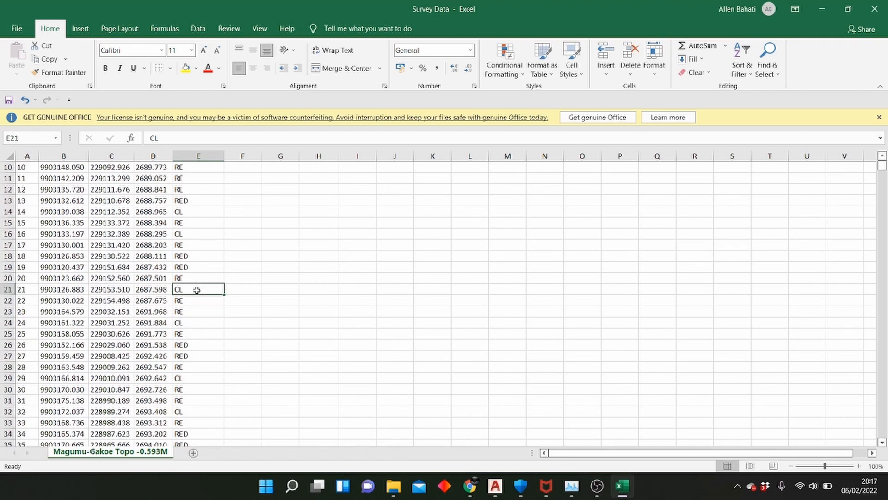
{"action": "scroll", "coordinate": [193, 255], "scroll_direction": "up", "scroll_amount": 2}
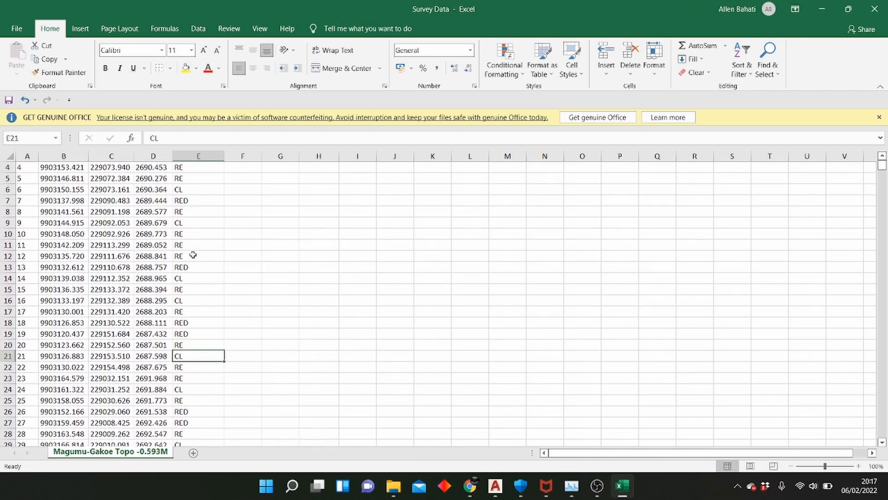
{"action": "scroll", "coordinate": [195, 181], "scroll_direction": "up", "scroll_amount": 1}
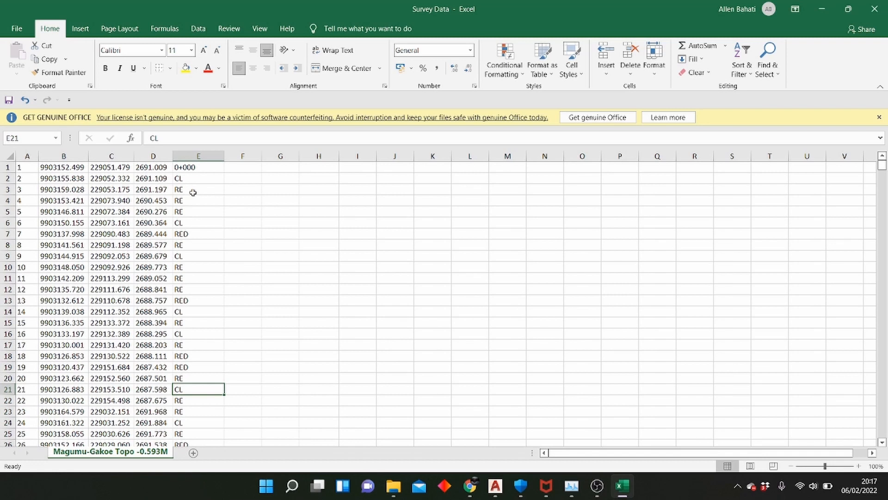
{"action": "scroll", "coordinate": [197, 250], "scroll_direction": "down", "scroll_amount": 1}
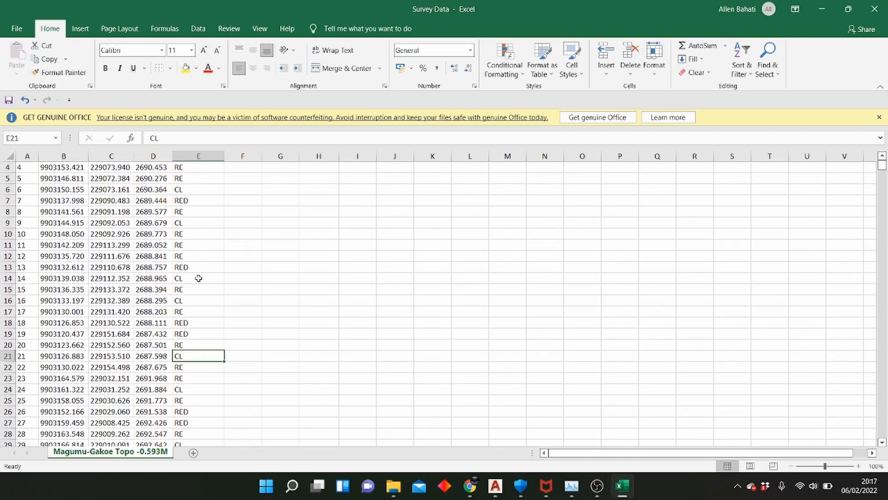
{"action": "scroll", "coordinate": [198, 278], "scroll_direction": "down", "scroll_amount": 4}
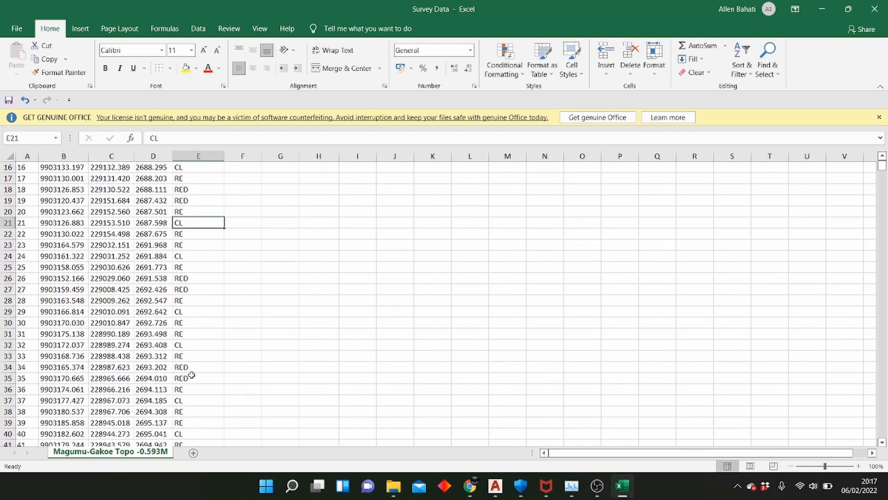
{"action": "scroll", "coordinate": [191, 375], "scroll_direction": "down", "scroll_amount": 5}
{"action": "scroll", "coordinate": [192, 374], "scroll_direction": "down", "scroll_amount": 6}
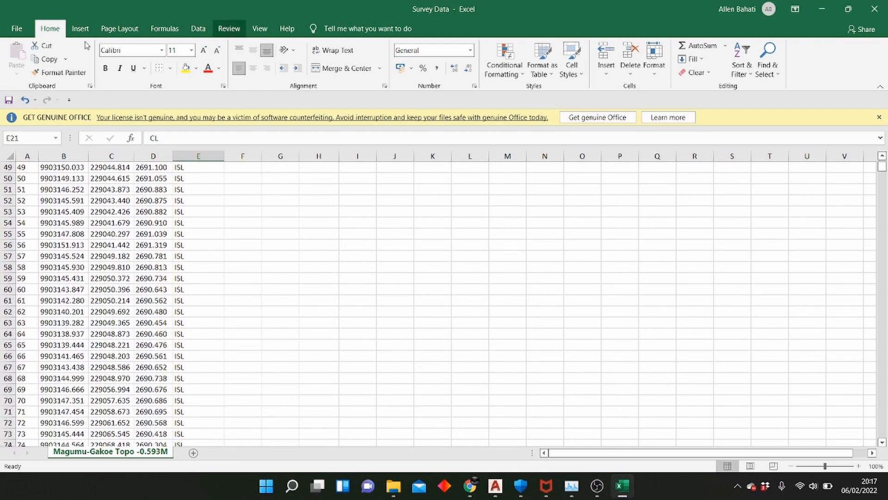
Save the workbook to the Desktop as Survey Data in CSV (Comma delimited) format and close it
{"action": "left_click", "coordinate": [15, 31]}
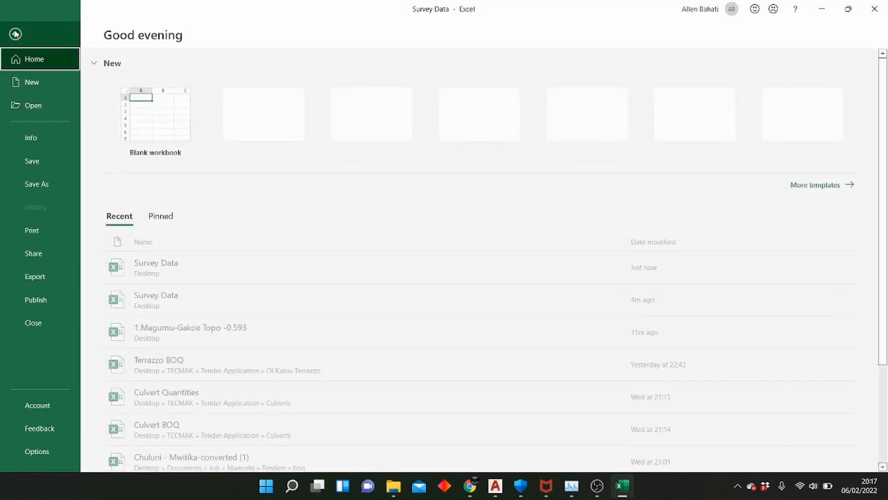
{"action": "left_click", "coordinate": [33, 185]}
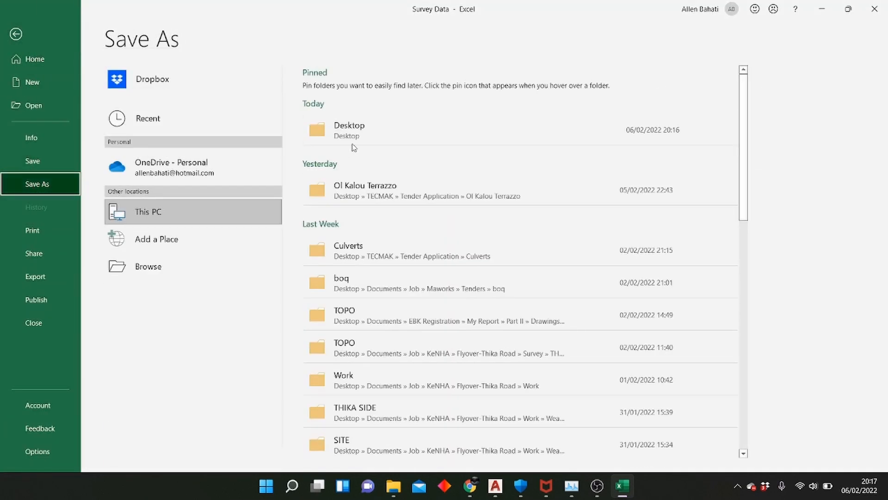
{"action": "left_click", "coordinate": [354, 135]}
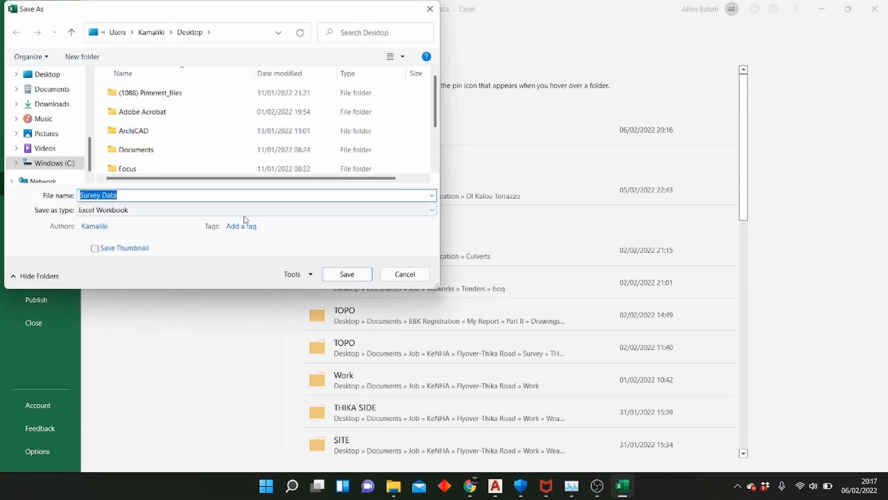
{"action": "left_click", "coordinate": [154, 211]}
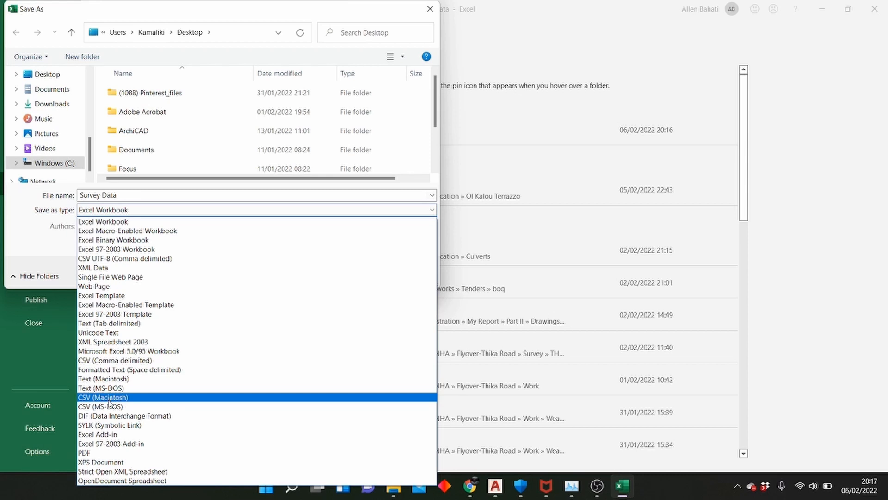
{"action": "left_click", "coordinate": [121, 361]}
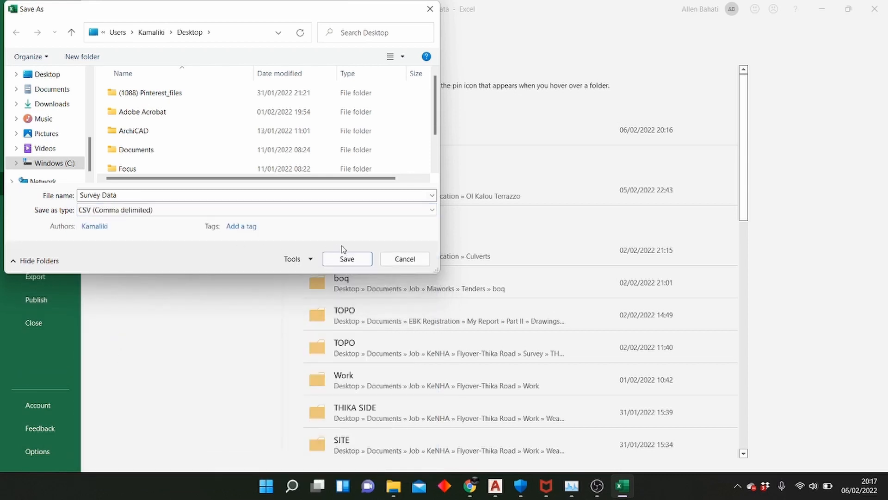
{"action": "left_click", "coordinate": [348, 259]}
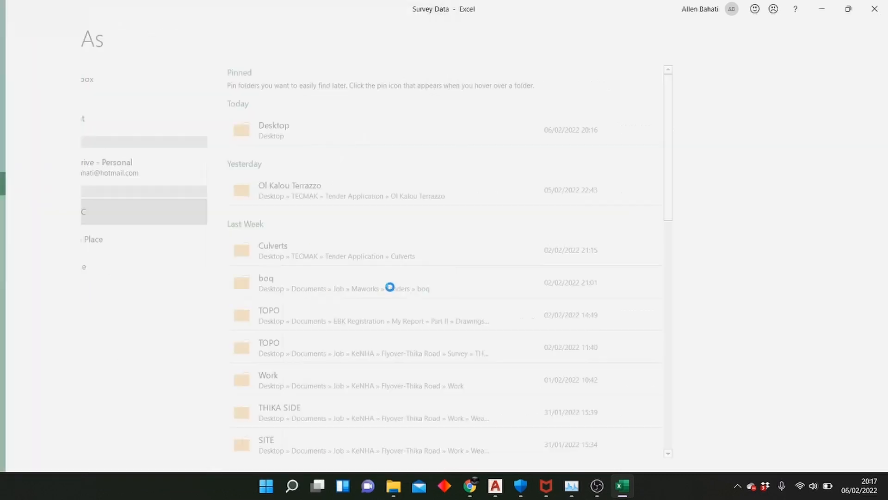
{"action": "left_click", "coordinate": [874, 8]}
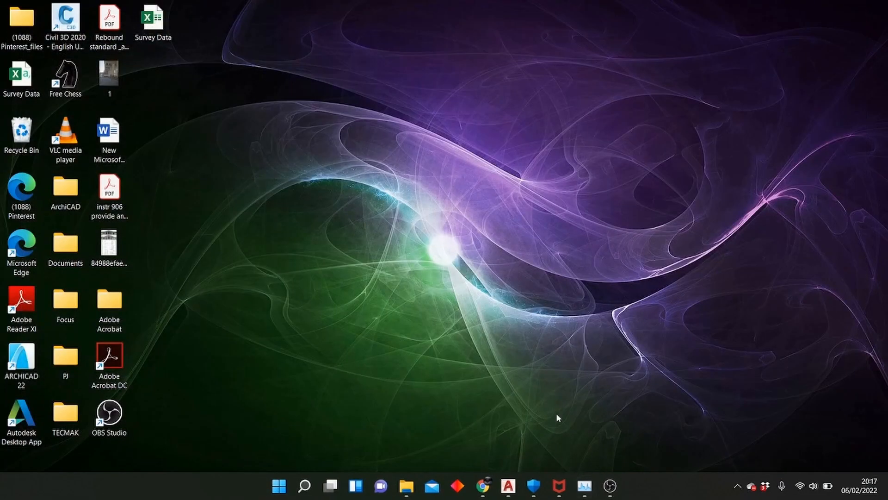
Switch to Civil 3D and start a new drawing
{"action": "left_click", "coordinate": [508, 493]}
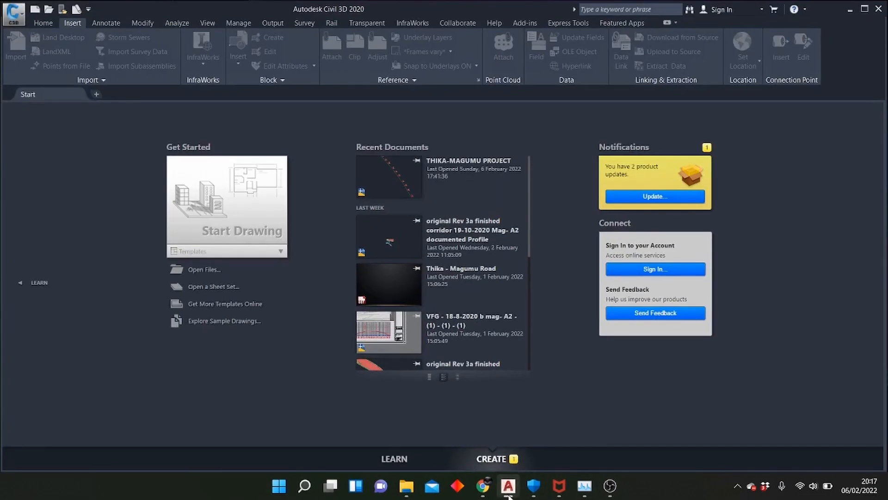
{"action": "left_click", "coordinate": [97, 94]}
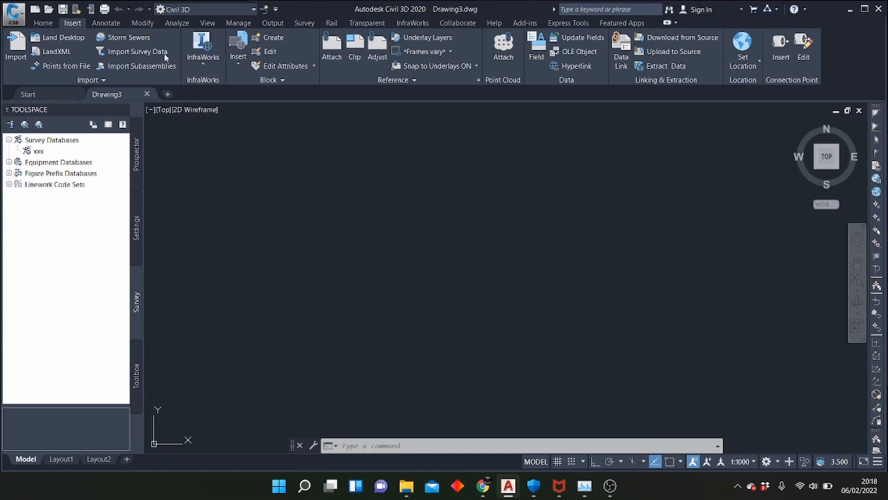
{"action": "left_click", "coordinate": [43, 23]}
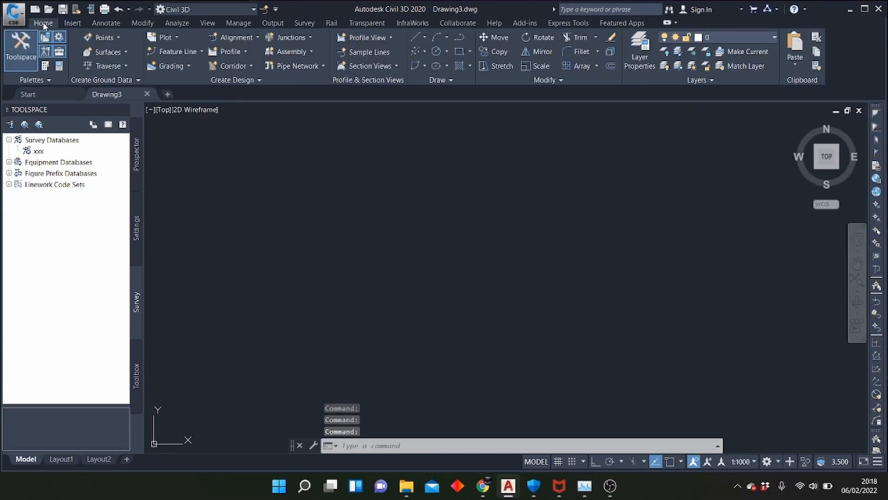
Start a point import for the drawing's Points collection and add the Survey Data CSV file from the Desktop as source
{"action": "left_click", "coordinate": [137, 164]}
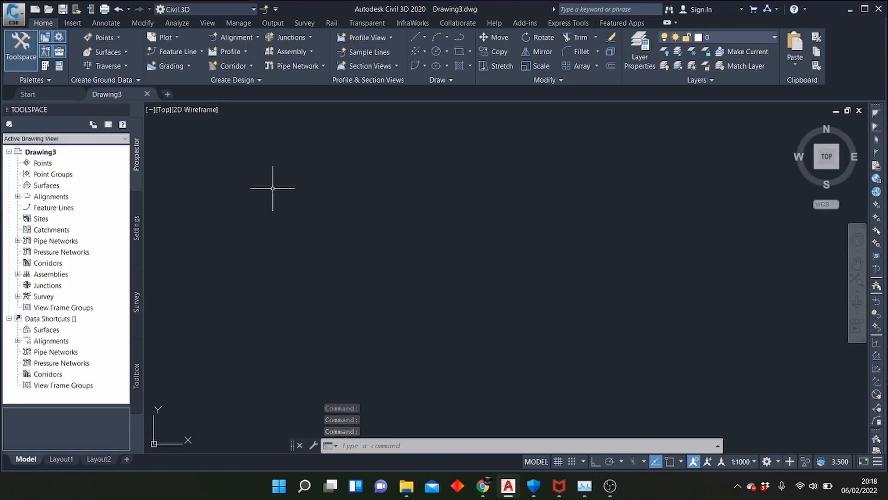
{"action": "right_click", "coordinate": [51, 165]}
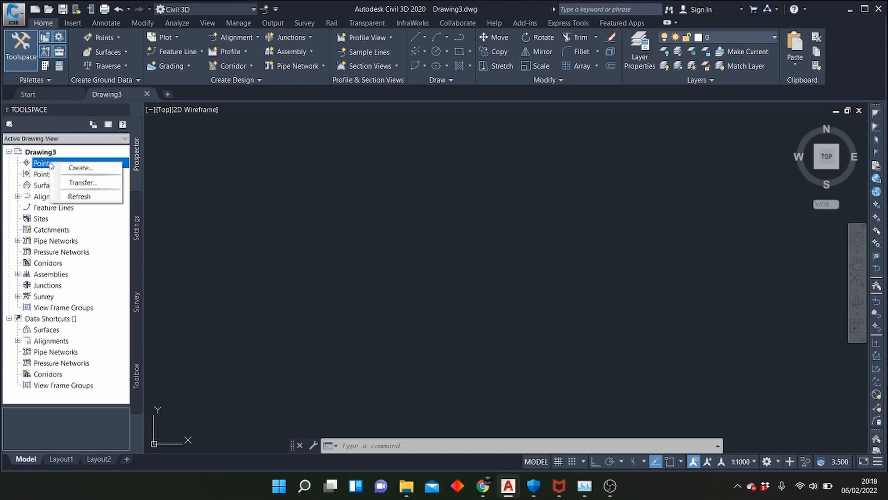
{"action": "left_click", "coordinate": [80, 167]}
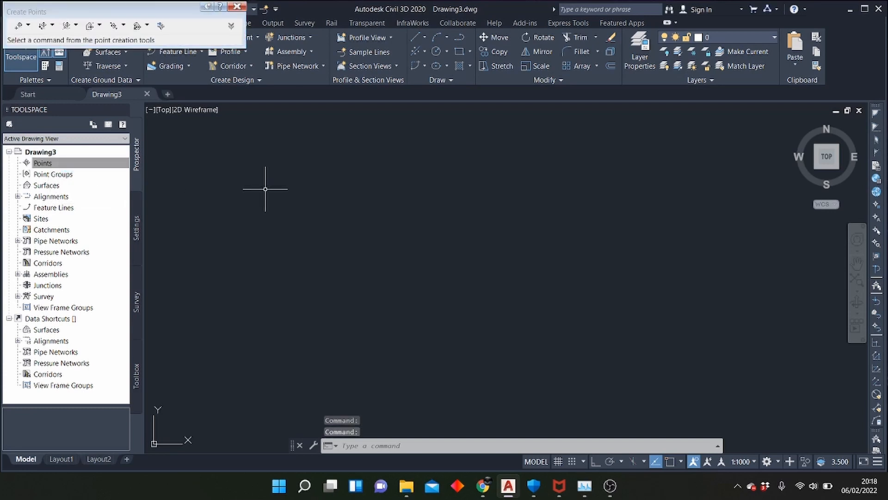
{"action": "left_click", "coordinate": [161, 26]}
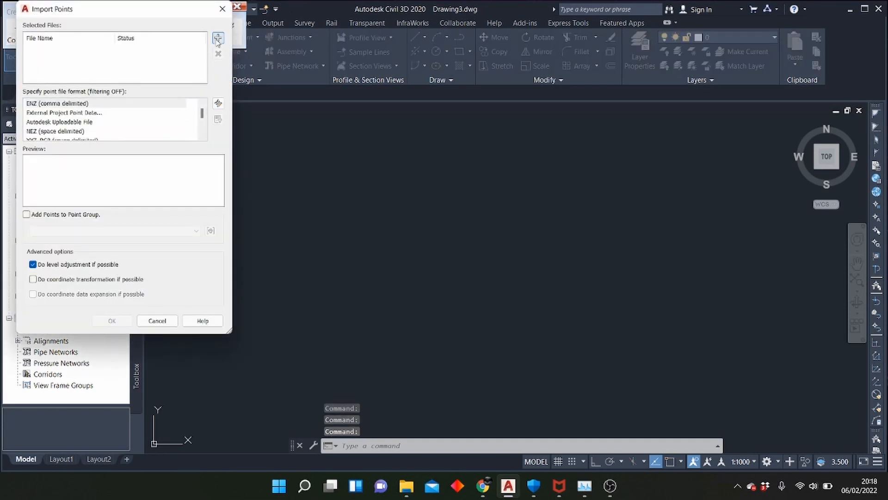
{"action": "left_click", "coordinate": [218, 40]}
{"action": "left_click", "coordinate": [121, 223]}
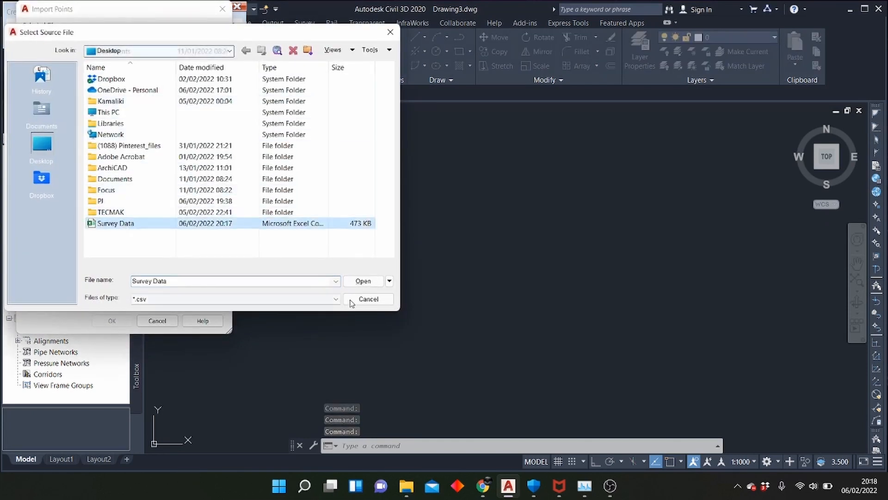
{"action": "left_click", "coordinate": [363, 280]}
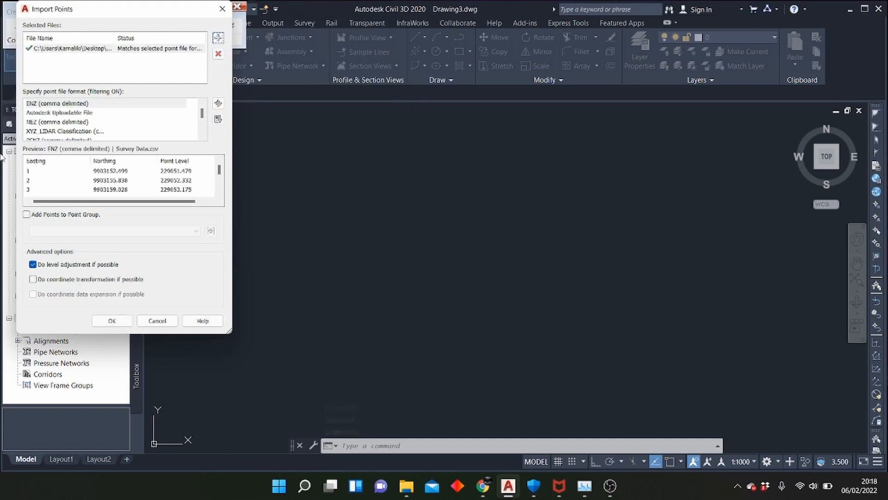
Set the point file format of the import to PNEZD (comma delimited)
{"action": "left_click_drag", "start_coordinate": [130, 14], "coordinate": [362, 19]}
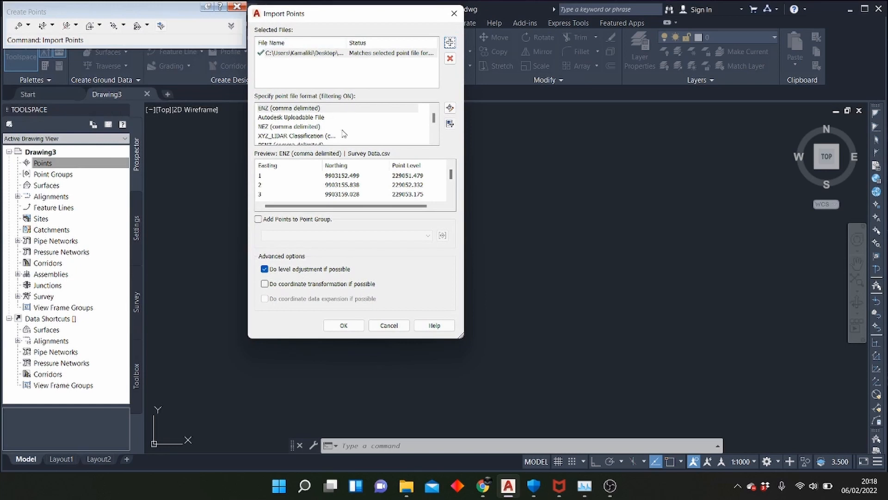
{"action": "scroll", "coordinate": [338, 133], "scroll_direction": "down", "scroll_amount": 2}
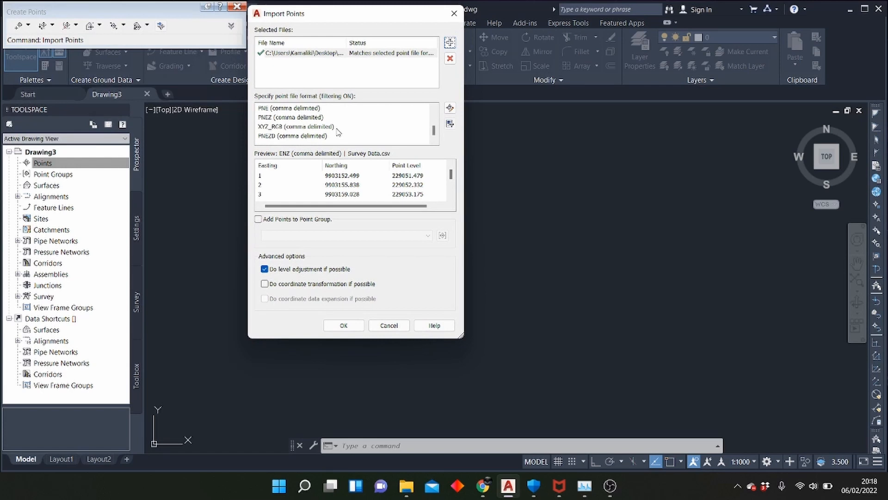
{"action": "scroll", "coordinate": [338, 133], "scroll_direction": "up", "scroll_amount": 3}
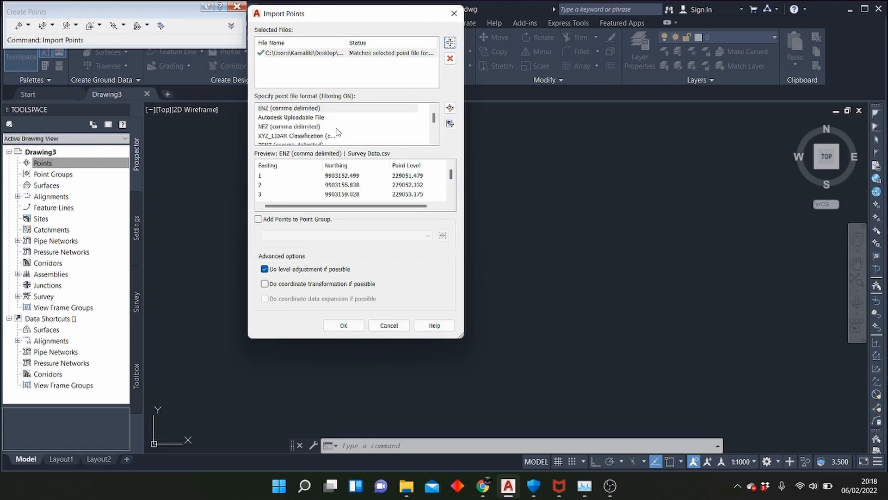
{"action": "scroll", "coordinate": [338, 133], "scroll_direction": "down", "scroll_amount": 2}
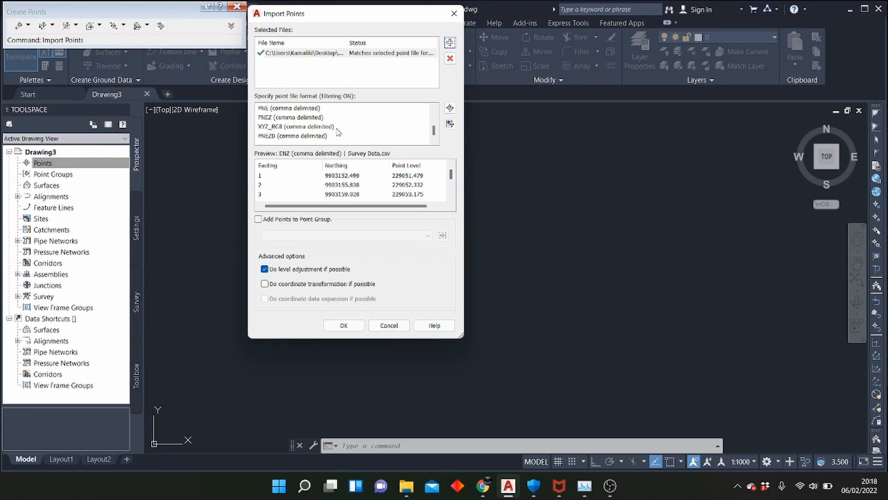
{"action": "left_click", "coordinate": [276, 136]}
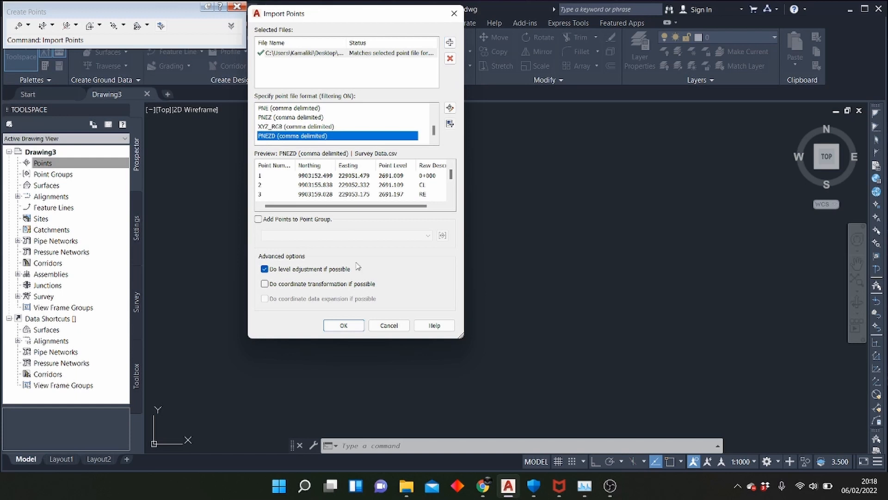
Run the point import with level adjustment enabled and zoom the drawing to the extents of the imported points
{"action": "left_click", "coordinate": [345, 326]}
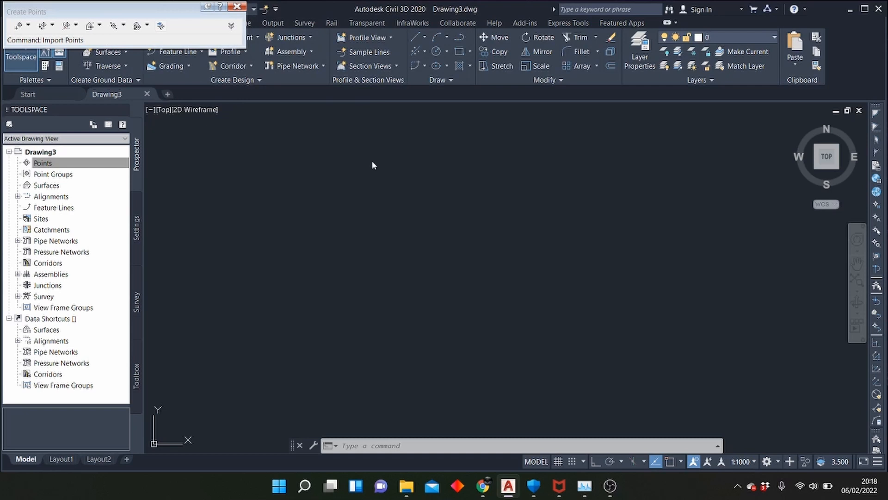
{"action": "right_click", "coordinate": [335, 259]}
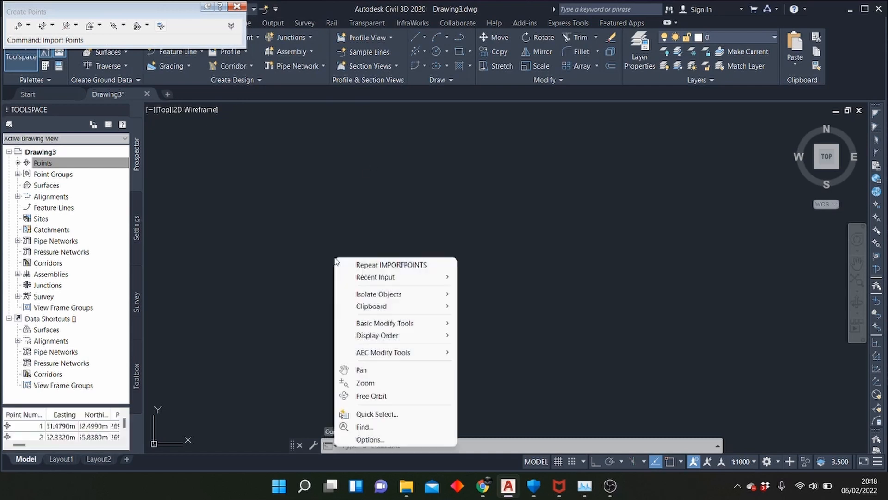
{"action": "left_click", "coordinate": [365, 382]}
{"action": "right_click", "coordinate": [411, 189]}
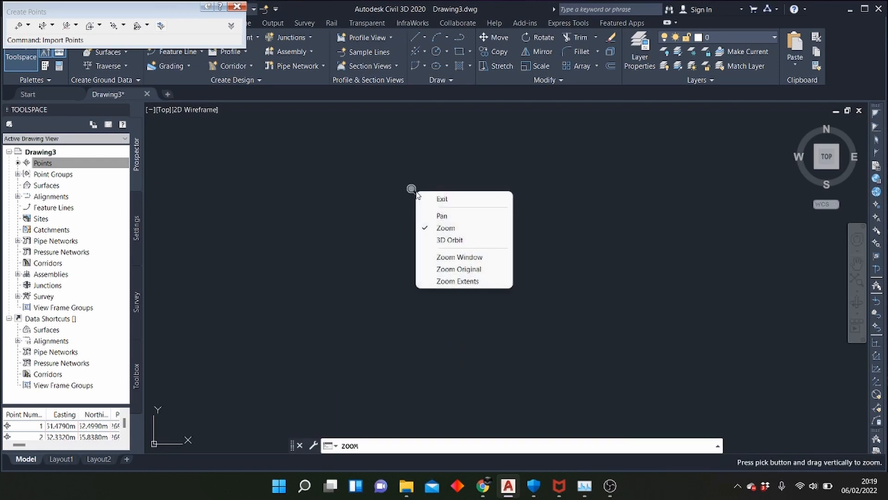
{"action": "left_click", "coordinate": [468, 281]}
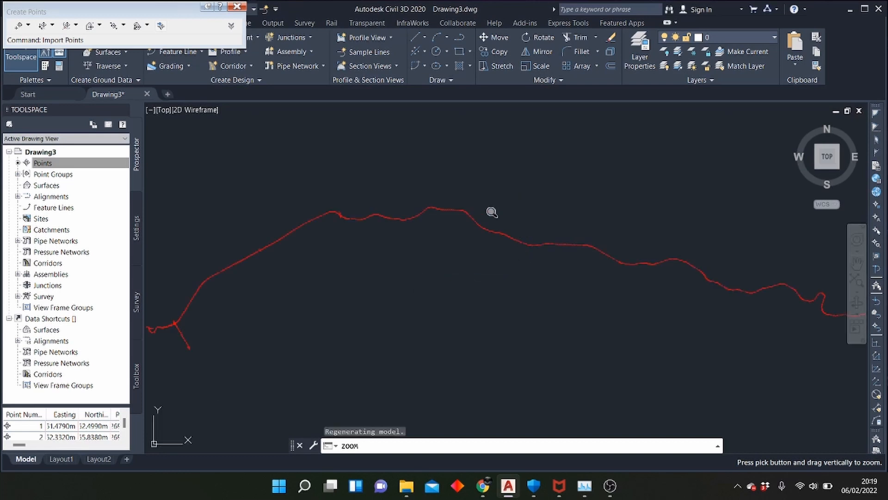
{"action": "scroll", "coordinate": [492, 211], "scroll_direction": "down", "scroll_amount": 8}
{"action": "scroll", "coordinate": [488, 219], "scroll_direction": "up", "scroll_amount": 6}
{"action": "scroll", "coordinate": [525, 190], "scroll_direction": "up", "scroll_amount": 2}
{"action": "scroll", "coordinate": [499, 199], "scroll_direction": "down", "scroll_amount": 2}
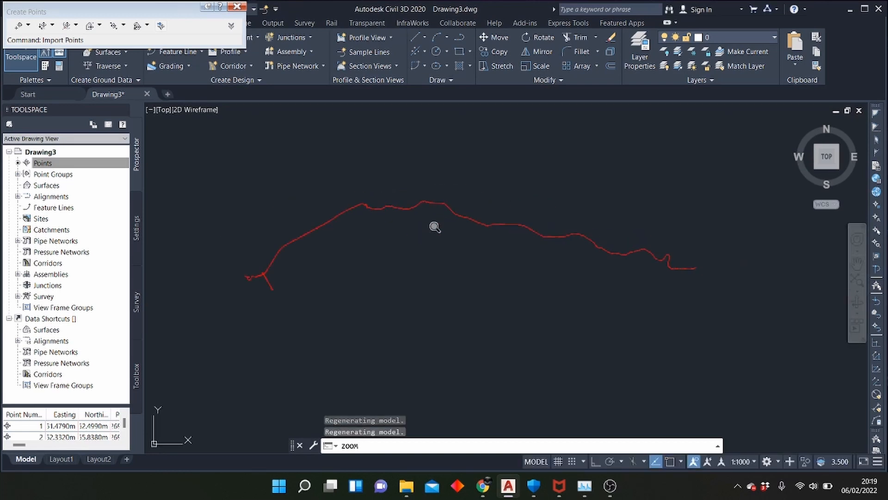
{"action": "scroll", "coordinate": [414, 223], "scroll_direction": "up", "scroll_amount": 2}
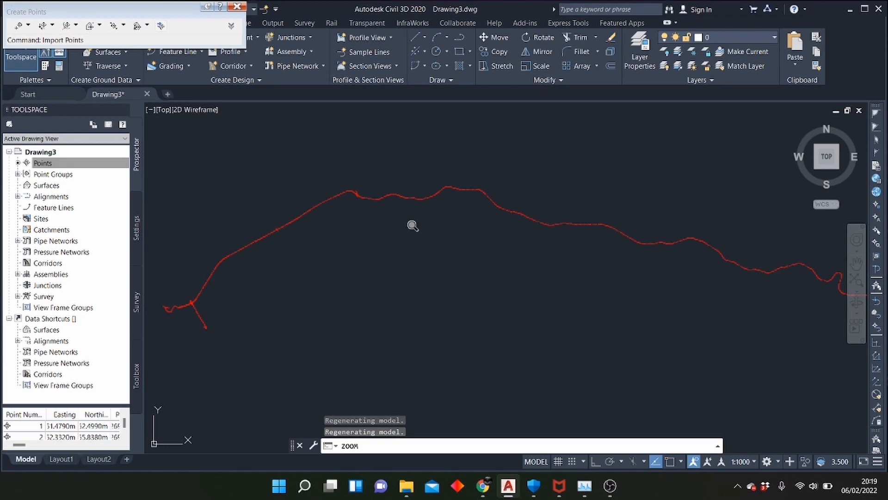
{"action": "key", "text": "Escape"}
Delete the imported points along the eastern half of the route, from its northern crest to the east end
{"action": "scroll", "coordinate": [416, 207], "scroll_direction": "down", "scroll_amount": 4}
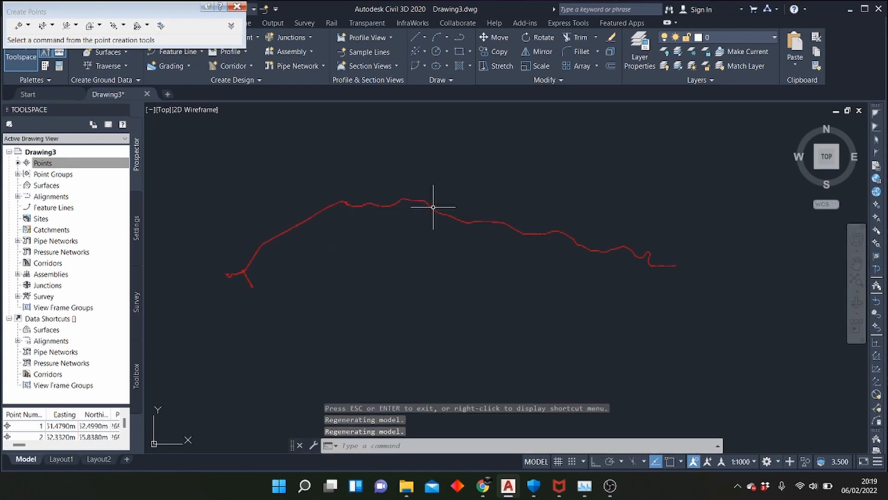
{"action": "scroll", "coordinate": [432, 204], "scroll_direction": "up", "scroll_amount": 2}
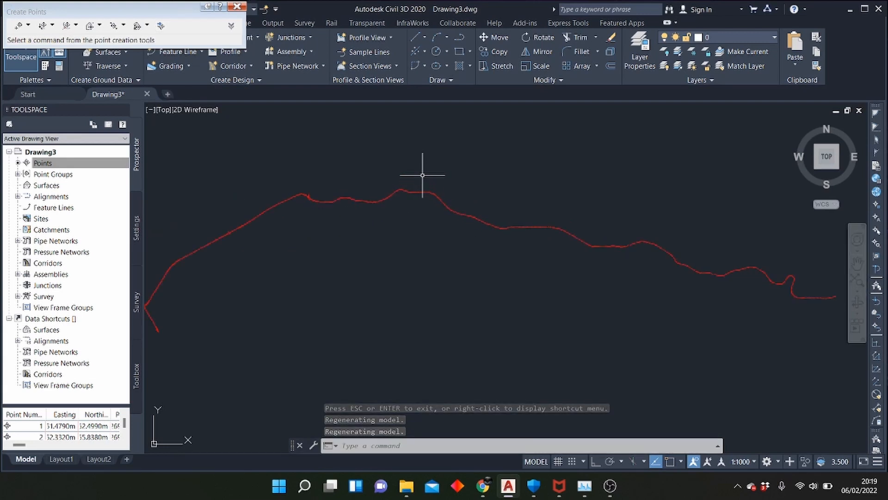
{"action": "left_click", "coordinate": [406, 138]}
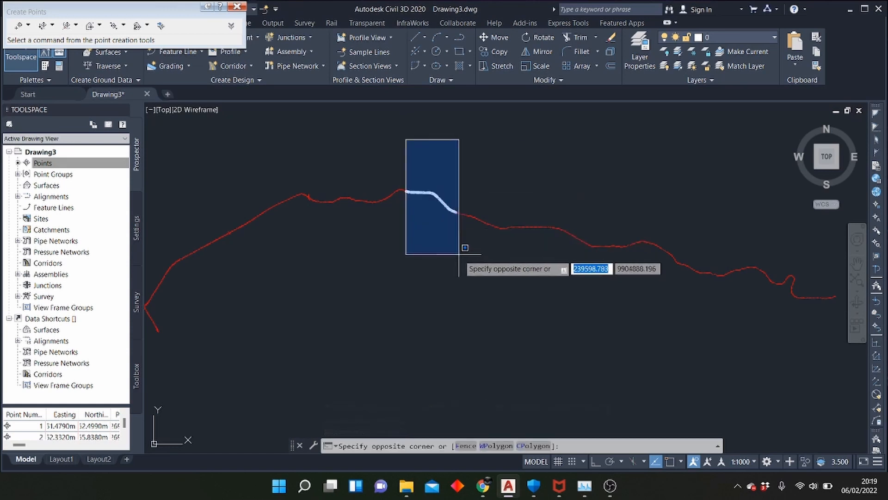
{"action": "scroll", "coordinate": [456, 307], "scroll_direction": "down", "scroll_amount": 4}
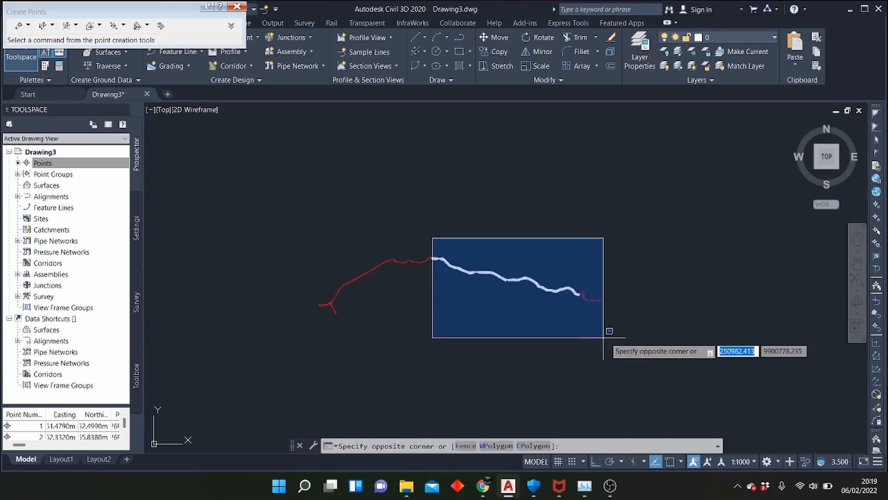
{"action": "left_click", "coordinate": [622, 326]}
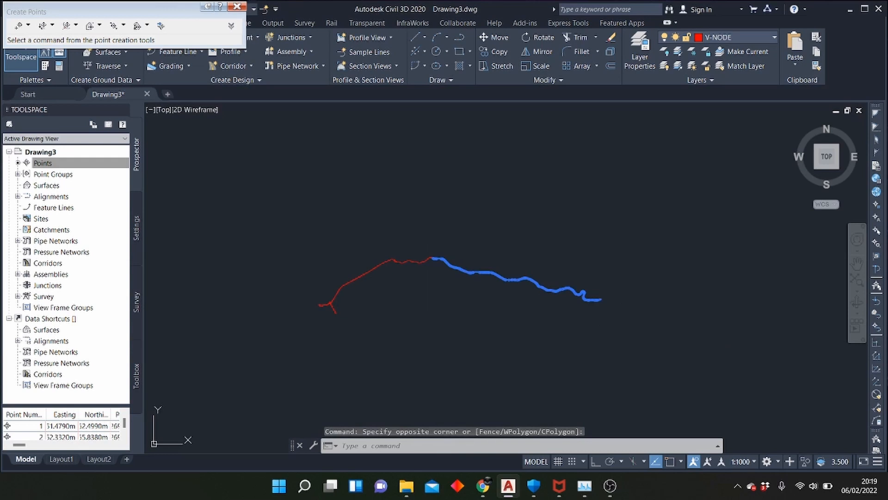
{"action": "key", "text": "Delete"}
Examine the remaining points along the route and at the western junction up close, and expand the drawing's Point Groups collection
{"action": "scroll", "coordinate": [387, 259], "scroll_direction": "up", "scroll_amount": 5}
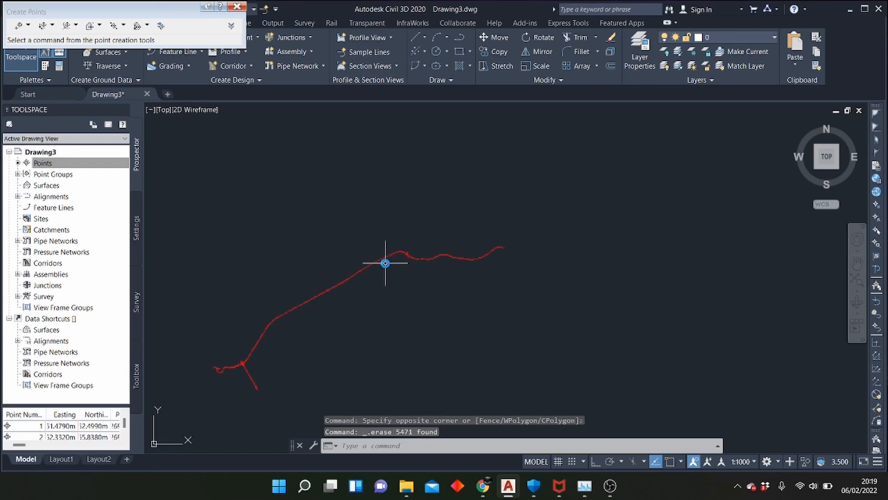
{"action": "scroll", "coordinate": [410, 245], "scroll_direction": "up", "scroll_amount": 1}
{"action": "scroll", "coordinate": [575, 242], "scroll_direction": "down", "scroll_amount": 2}
{"action": "scroll", "coordinate": [416, 241], "scroll_direction": "down", "scroll_amount": 2}
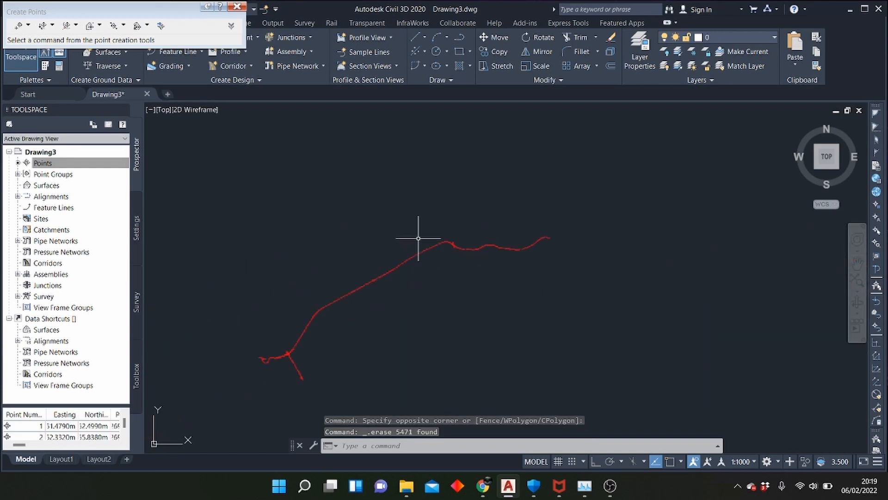
{"action": "scroll", "coordinate": [324, 304], "scroll_direction": "down", "scroll_amount": 2}
{"action": "scroll", "coordinate": [324, 304], "scroll_direction": "up", "scroll_amount": 4}
{"action": "left_click", "coordinate": [26, 163]}
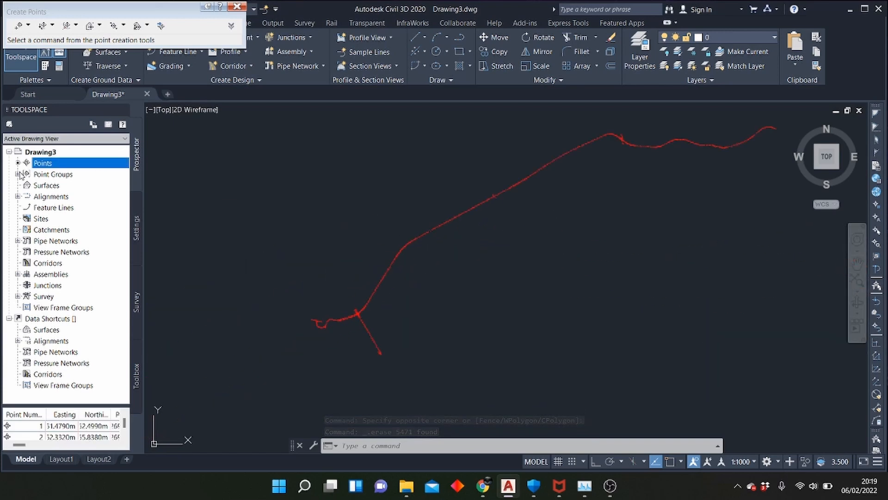
{"action": "left_click", "coordinate": [18, 174]}
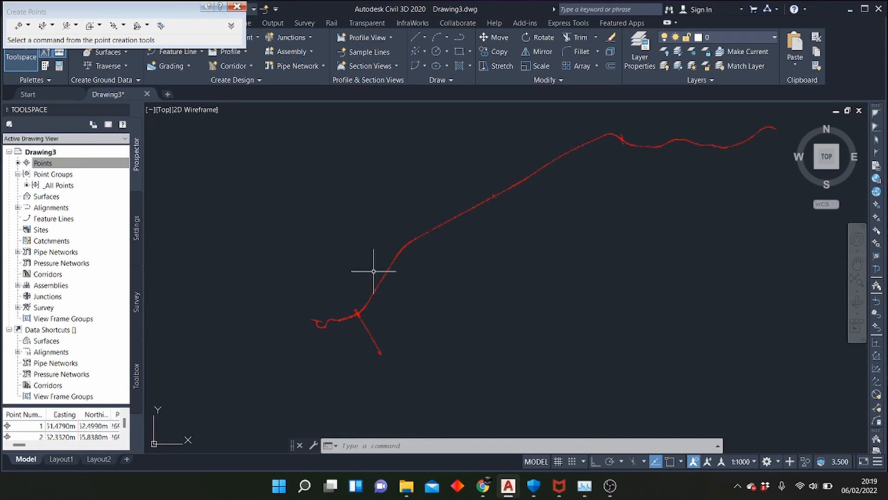
{"action": "scroll", "coordinate": [360, 314], "scroll_direction": "up", "scroll_amount": 4}
{"action": "scroll", "coordinate": [360, 314], "scroll_direction": "up", "scroll_amount": 5}
{"action": "scroll", "coordinate": [398, 305], "scroll_direction": "down", "scroll_amount": 2}
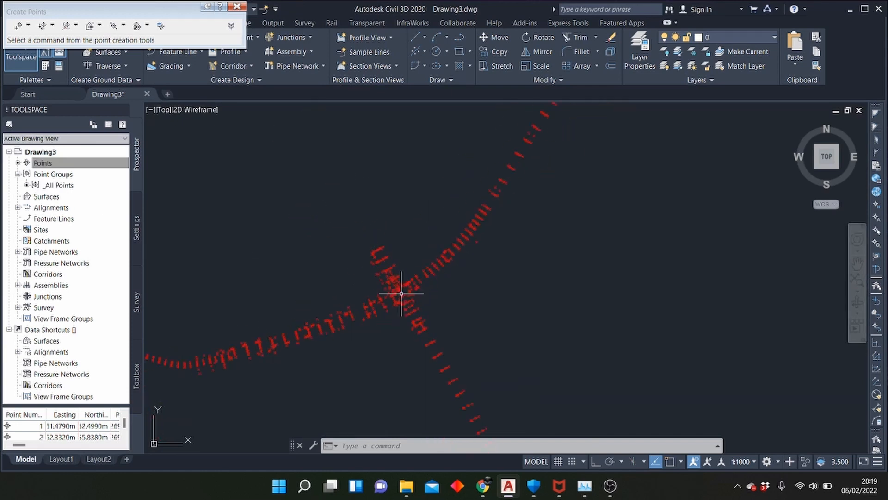
{"action": "scroll", "coordinate": [398, 294], "scroll_direction": "down", "scroll_amount": 5}
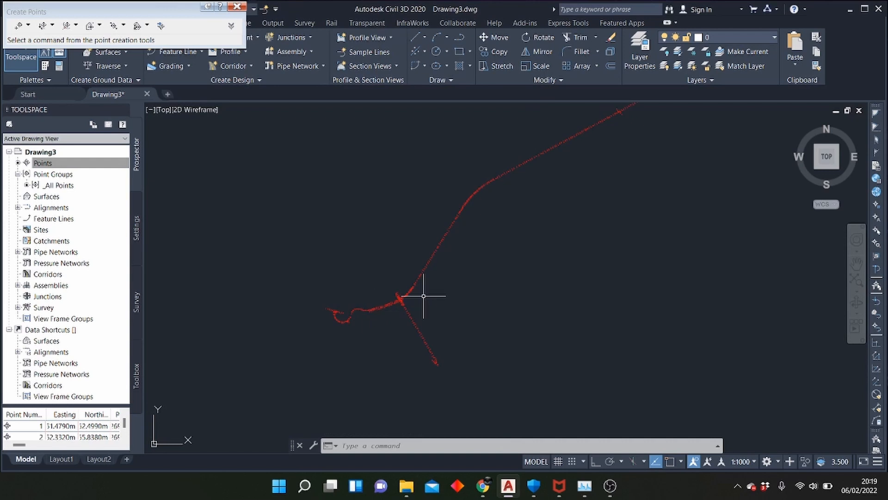
{"action": "scroll", "coordinate": [525, 218], "scroll_direction": "up", "scroll_amount": 6}
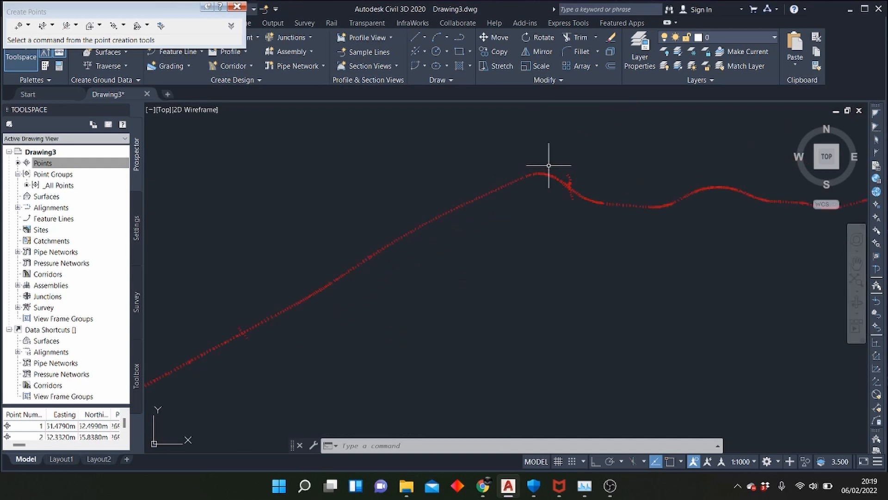
{"action": "scroll", "coordinate": [525, 184], "scroll_direction": "up", "scroll_amount": 5}
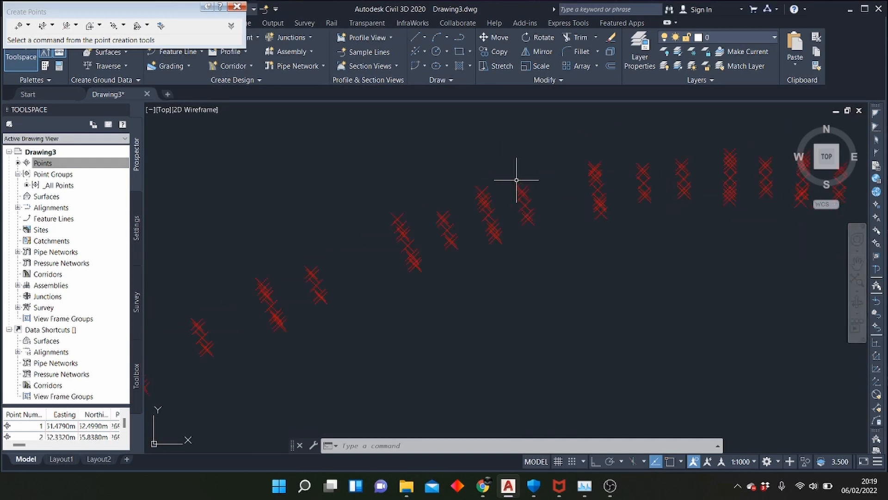
{"action": "scroll", "coordinate": [531, 217], "scroll_direction": "down", "scroll_amount": 7}
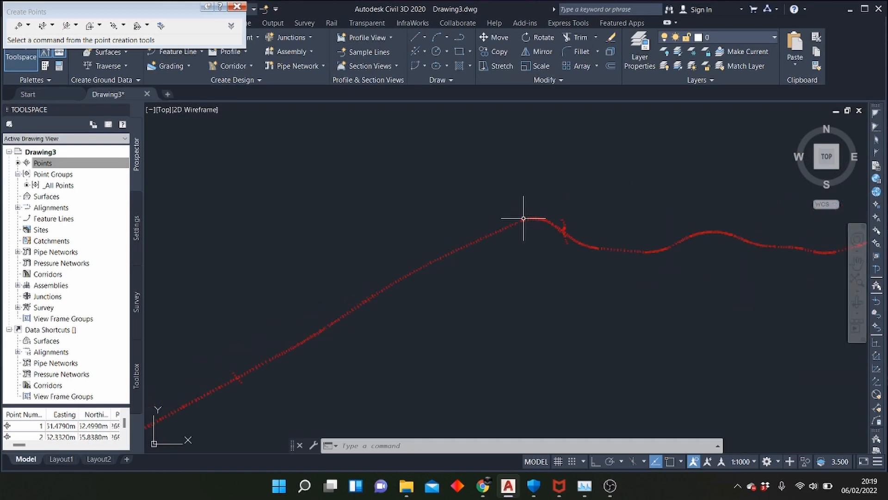
{"action": "scroll", "coordinate": [547, 213], "scroll_direction": "down", "scroll_amount": 2}
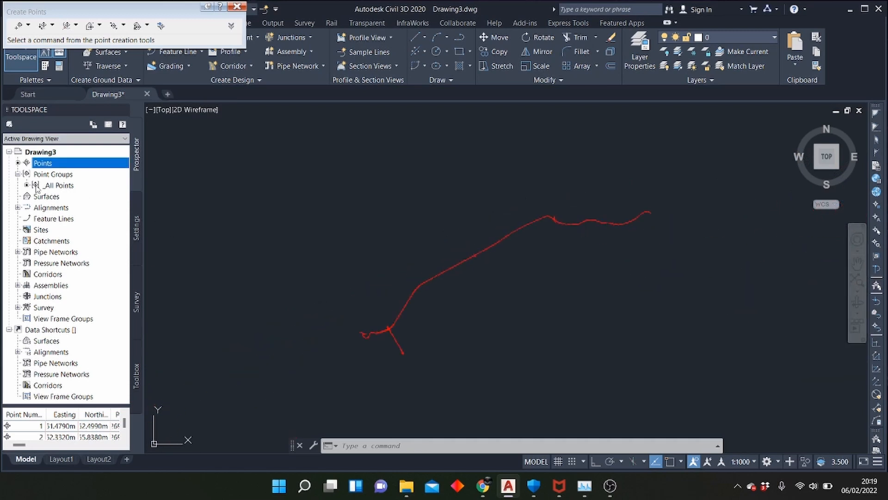
Start a new point group in the Point Groups collection and name it Centerline
{"action": "right_click", "coordinate": [57, 186]}
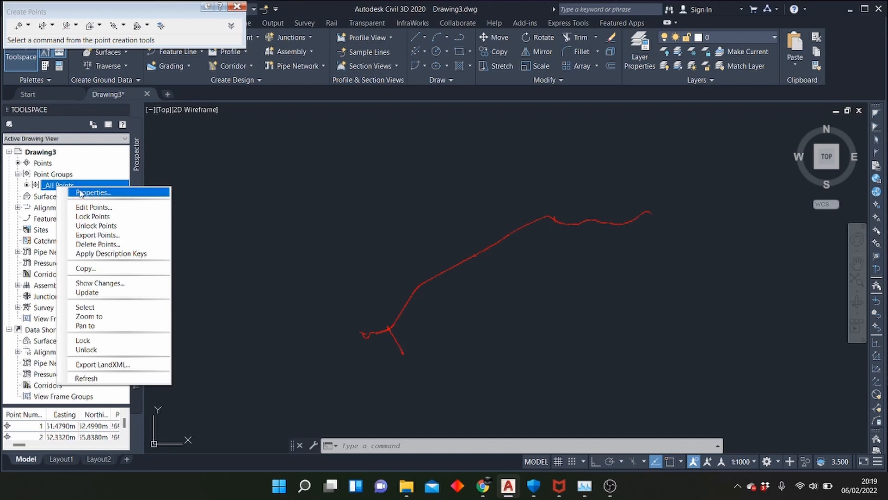
{"action": "left_click", "coordinate": [69, 174]}
{"action": "right_click", "coordinate": [72, 174]}
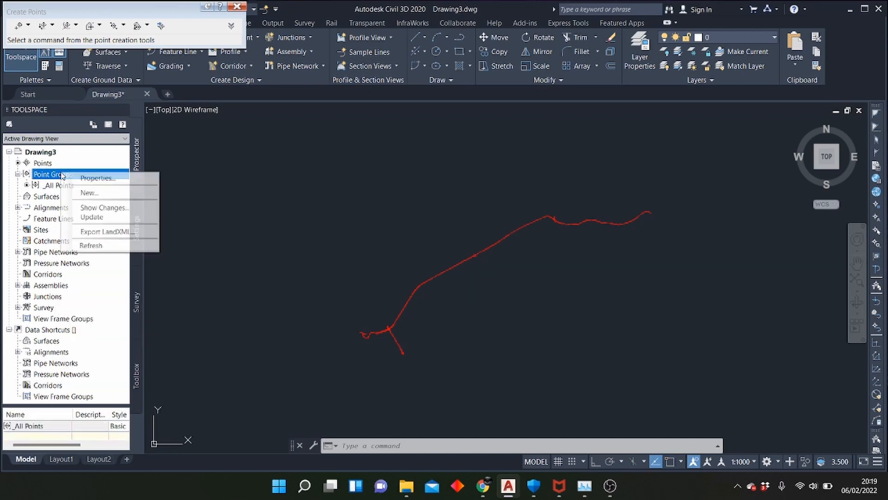
{"action": "left_click", "coordinate": [90, 192]}
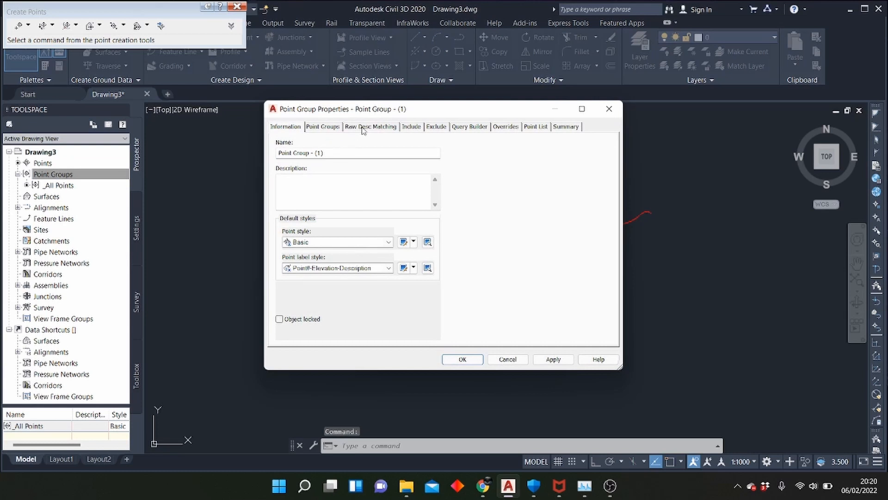
{"action": "left_click_drag", "start_coordinate": [328, 152], "coordinate": [99, 172]}
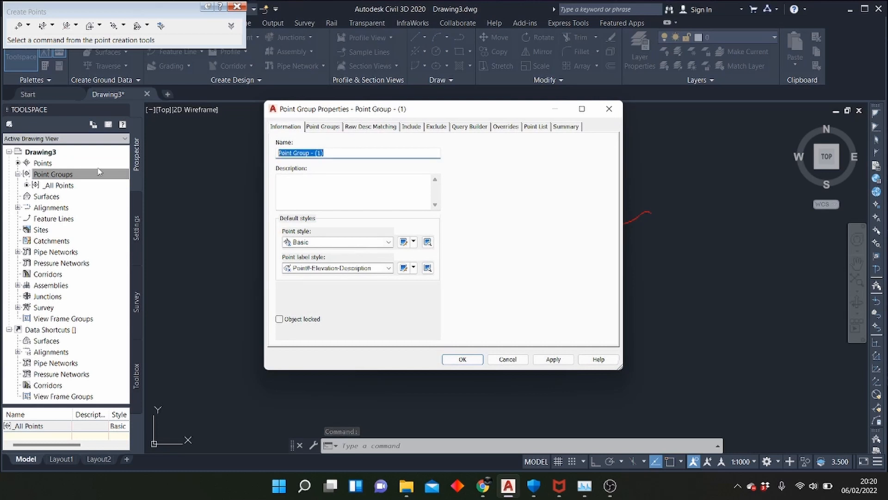
{"action": "type", "text": "Centerline"}
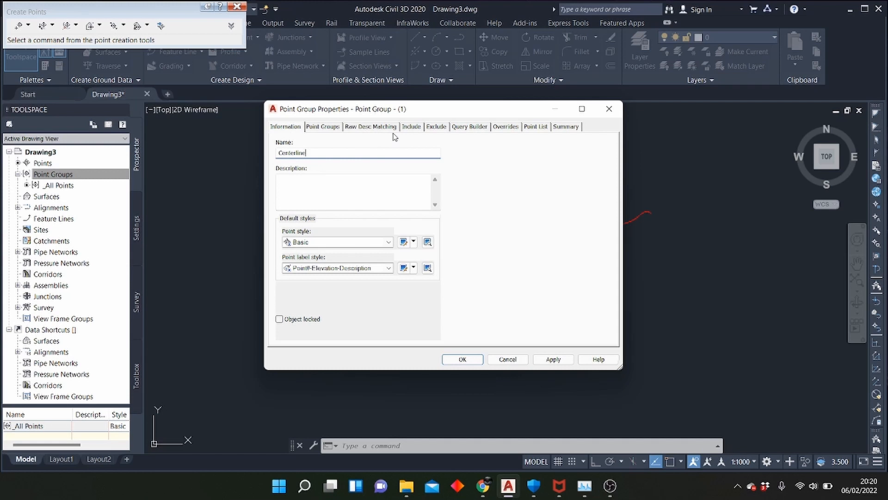
Include points with raw descriptions matching CL in the Centerline group and create the group
{"action": "left_click", "coordinate": [410, 127]}
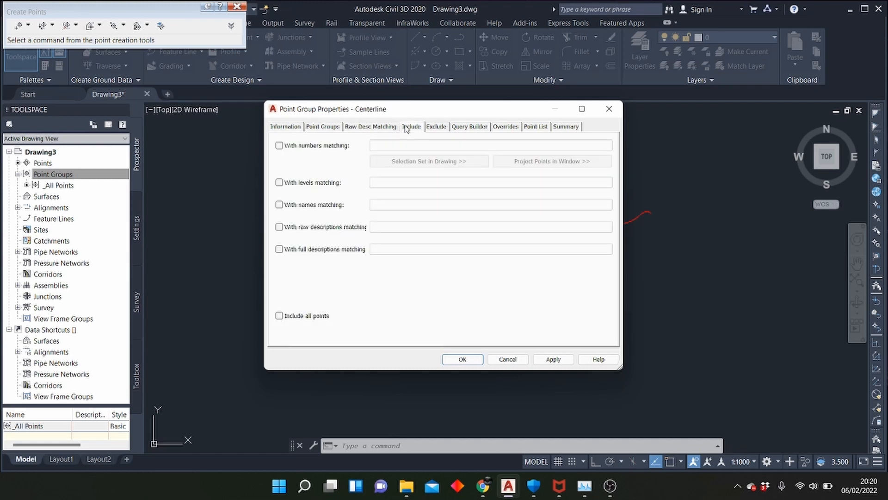
{"action": "left_click", "coordinate": [315, 231]}
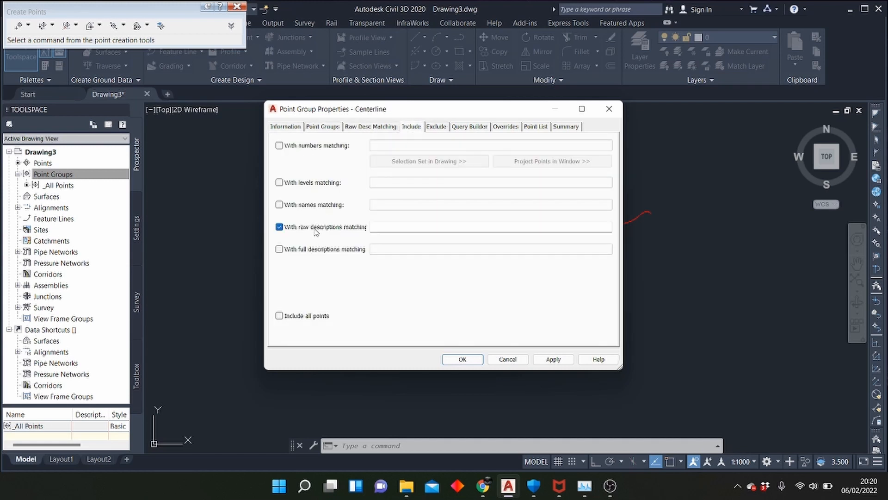
{"action": "left_click", "coordinate": [375, 228]}
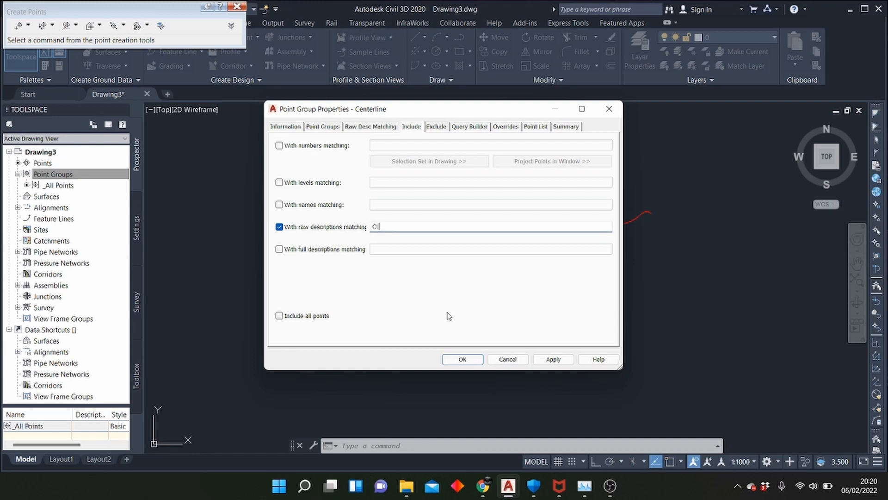
{"action": "left_click", "coordinate": [551, 359]}
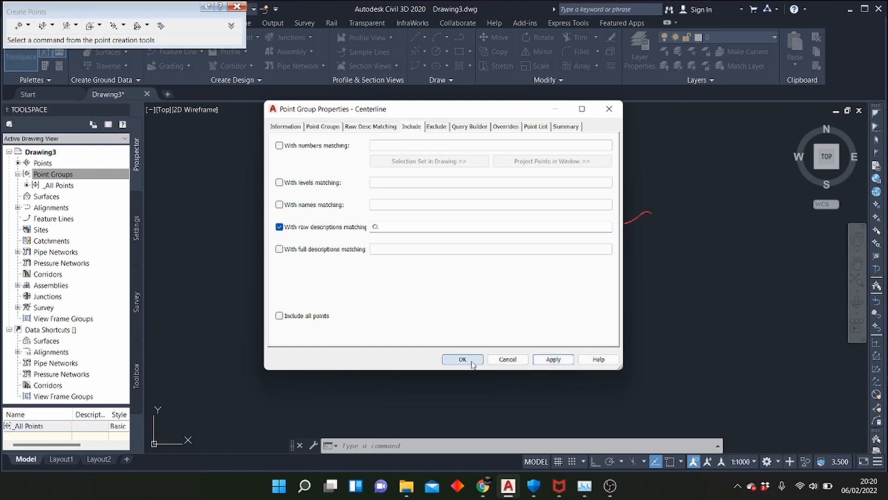
{"action": "left_click", "coordinate": [463, 359]}
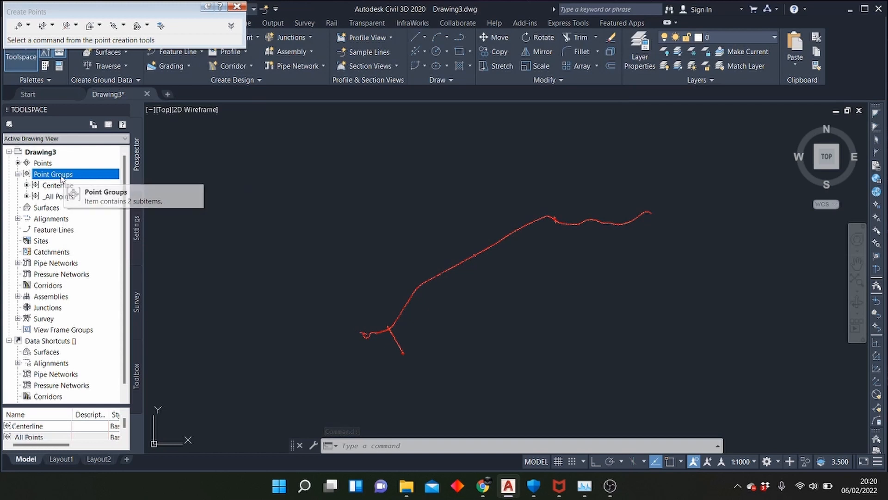
Start another new point group in the Point Groups collection and name it Road Edge
{"action": "right_click", "coordinate": [59, 177]}
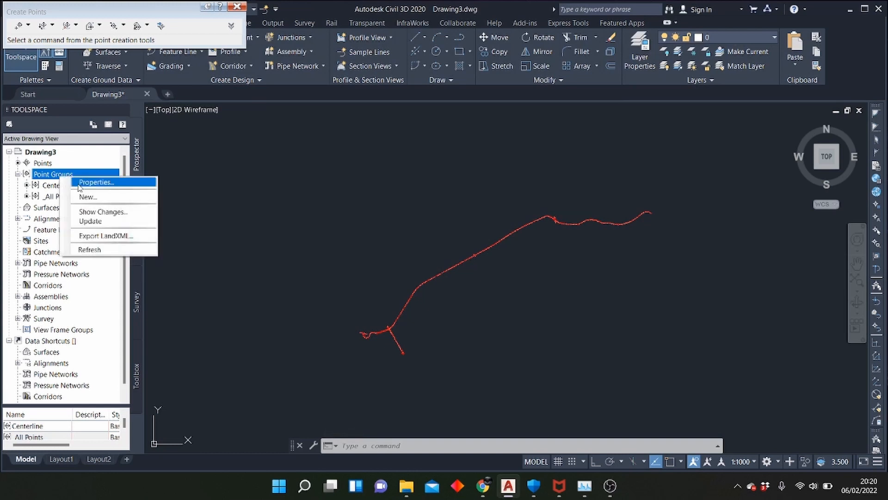
{"action": "left_click", "coordinate": [87, 197]}
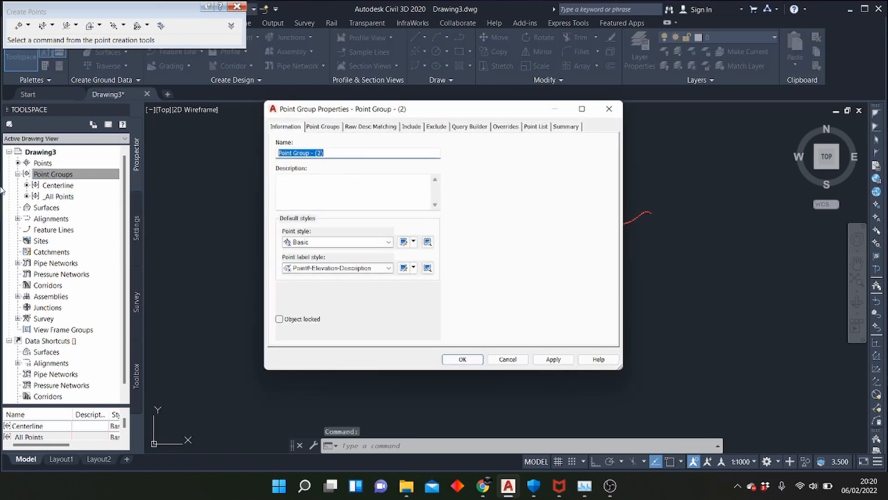
{"action": "type", "text": "Road"}
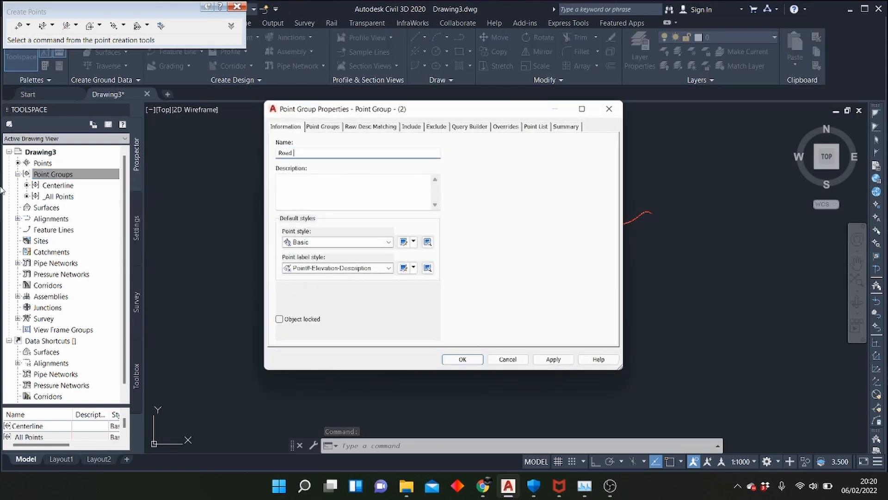
{"action": "type", "text": " Edge"}
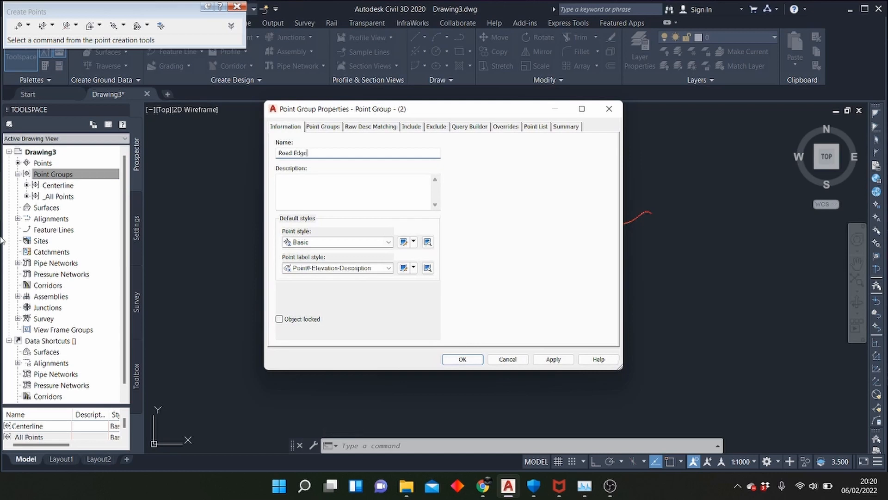
Include points with raw descriptions matching RE in the Road Edge group and create the group
{"action": "left_click", "coordinate": [404, 128]}
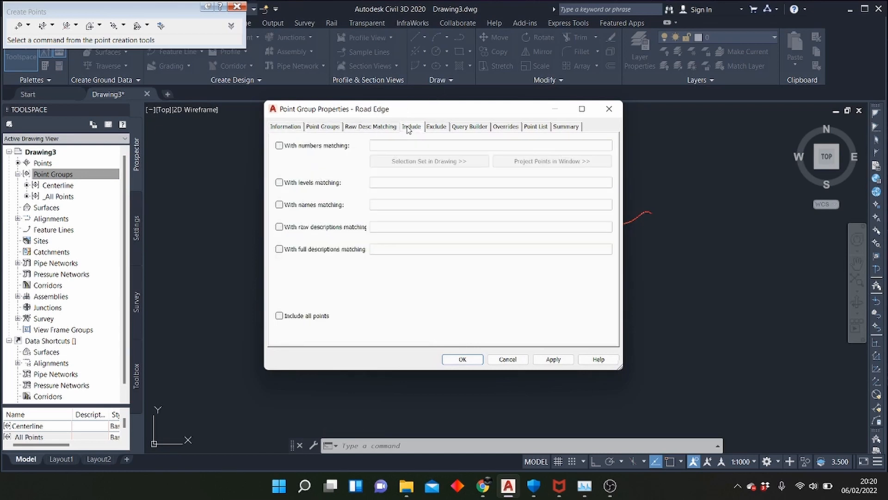
{"action": "left_click", "coordinate": [279, 228]}
{"action": "left_click", "coordinate": [377, 229]}
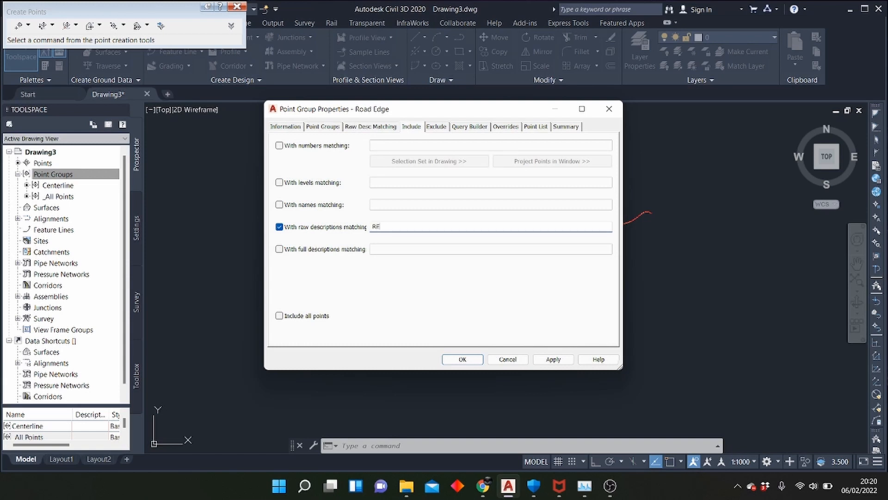
{"action": "left_click", "coordinate": [553, 359]}
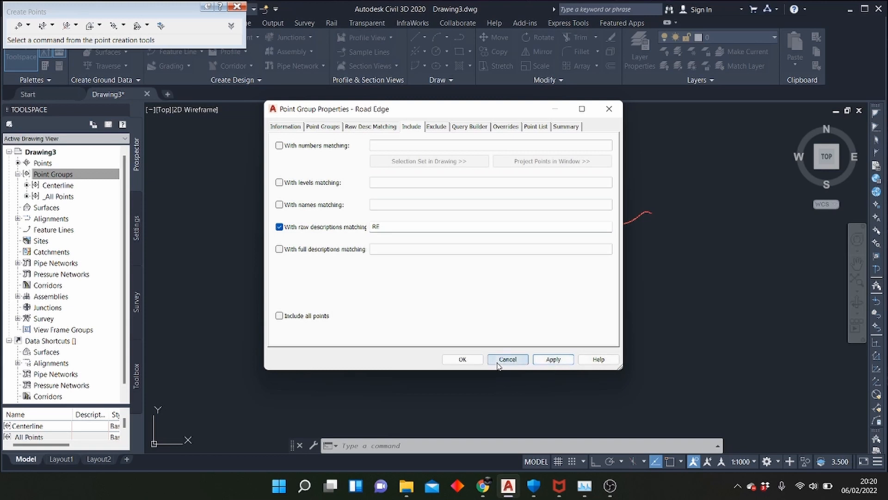
{"action": "left_click", "coordinate": [462, 359]}
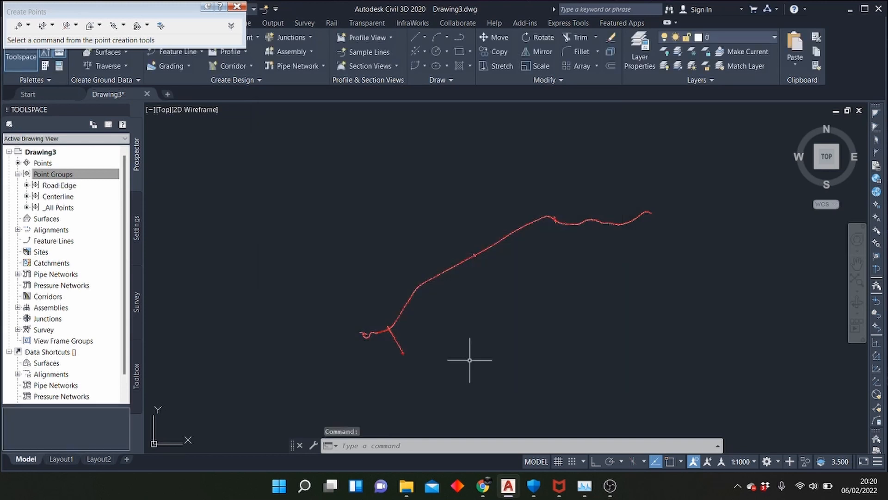
Switch to the Survey Data workbook in Excel, look through the Description column for further point codes, and return to Civil 3D
{"action": "scroll", "coordinate": [363, 349], "scroll_direction": "up", "scroll_amount": 4}
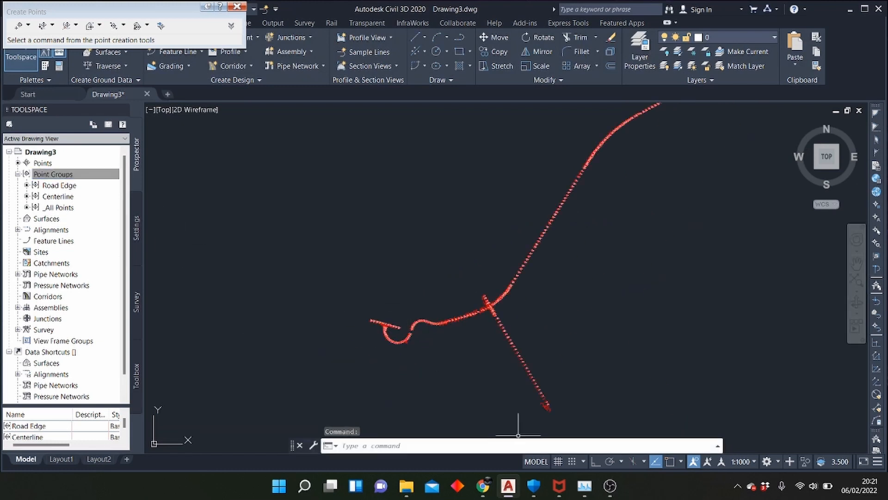
{"action": "left_click", "coordinate": [851, 10]}
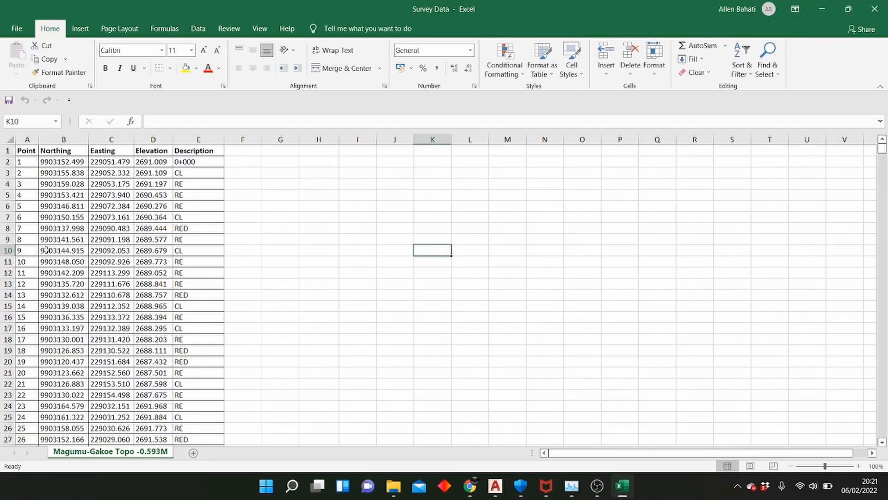
{"action": "scroll", "coordinate": [48, 239], "scroll_direction": "down", "scroll_amount": 3}
{"action": "scroll", "coordinate": [217, 331], "scroll_direction": "down", "scroll_amount": 3}
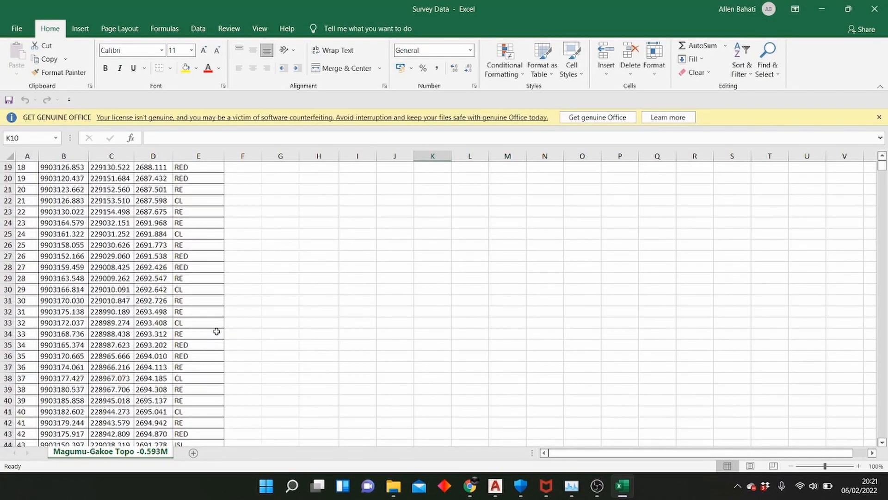
{"action": "scroll", "coordinate": [216, 331], "scroll_direction": "down", "scroll_amount": 5}
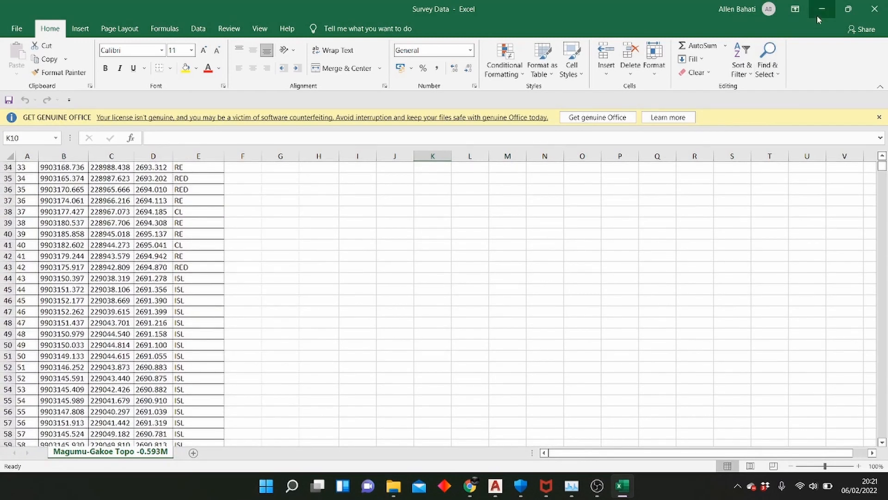
{"action": "left_click", "coordinate": [821, 11]}
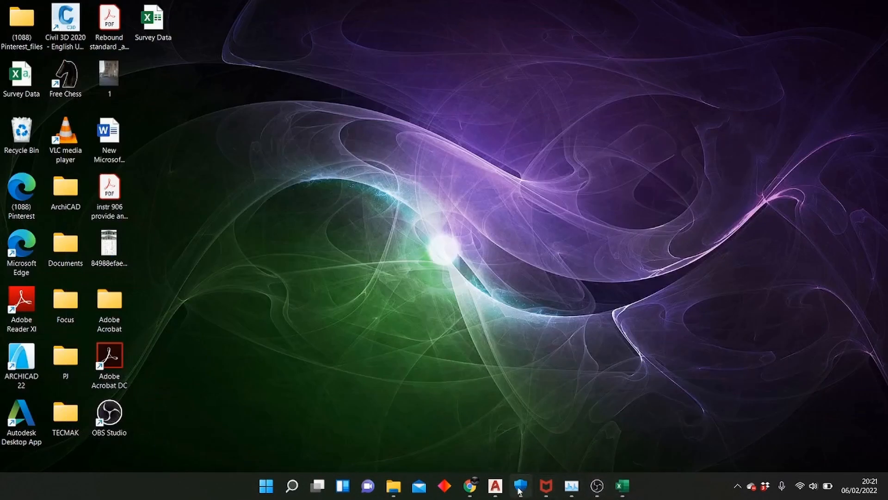
{"action": "left_click", "coordinate": [495, 485]}
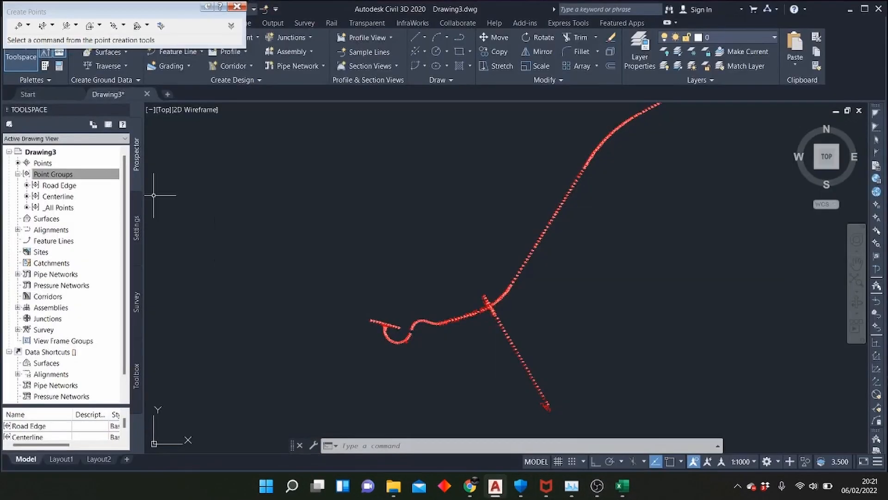
{"action": "right_click", "coordinate": [68, 180]}
{"action": "left_click", "coordinate": [87, 182]}
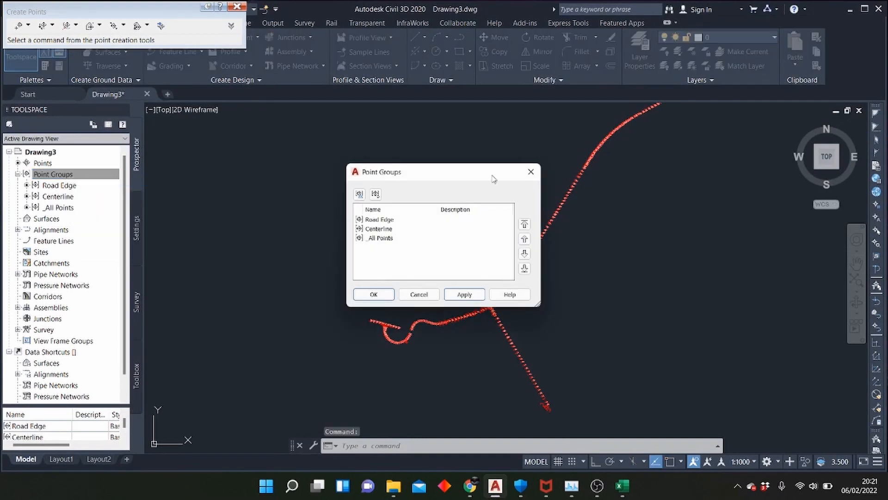
{"action": "left_click", "coordinate": [531, 171]}
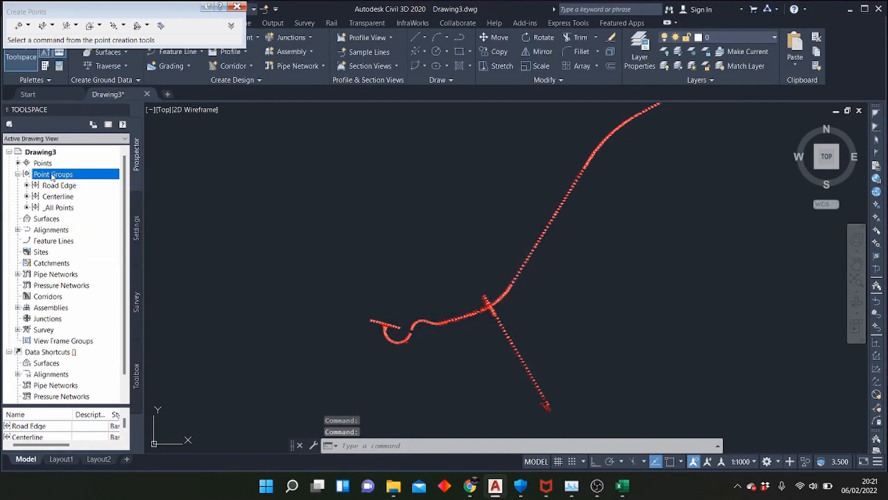
Start a new point group in the Point Groups collection and name it Island
{"action": "right_click", "coordinate": [52, 177]}
{"action": "left_click", "coordinate": [74, 195]}
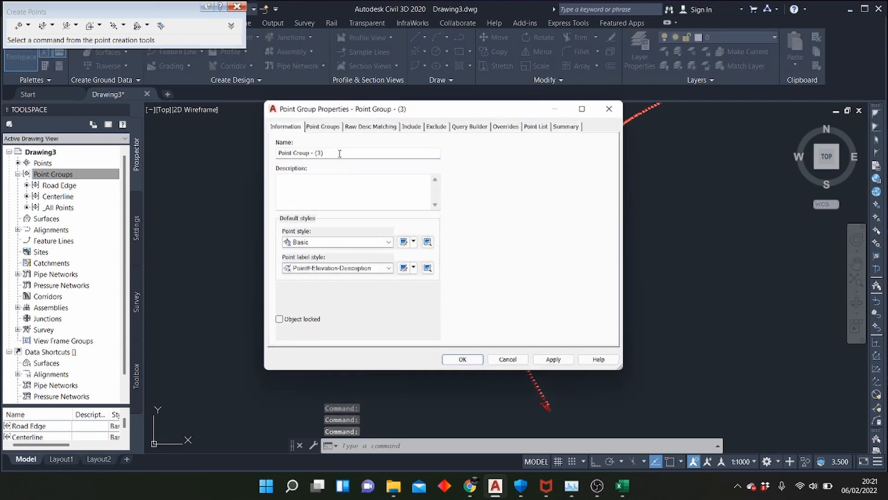
{"action": "left_click_drag", "start_coordinate": [339, 154], "coordinate": [2, 153]}
{"action": "type", "text": "Island"}
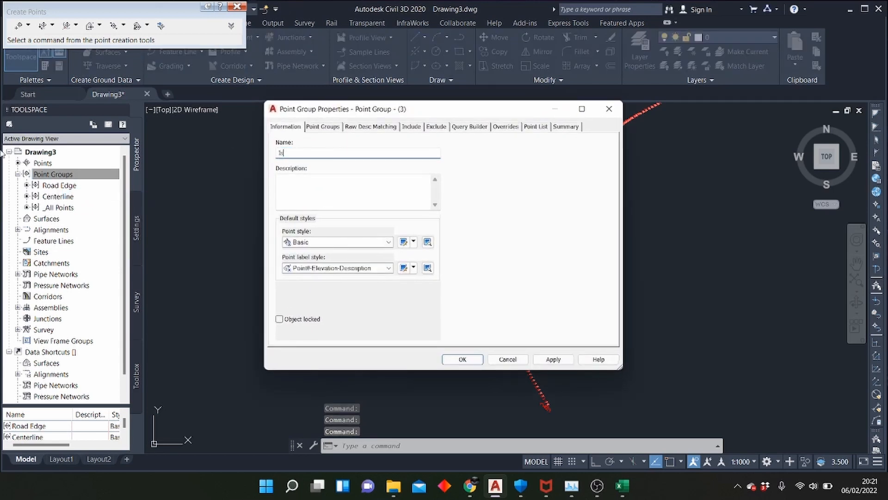
Include points with raw descriptions matching ISL in the Island group and create the group
{"action": "left_click", "coordinate": [411, 126]}
{"action": "left_click", "coordinate": [321, 230]}
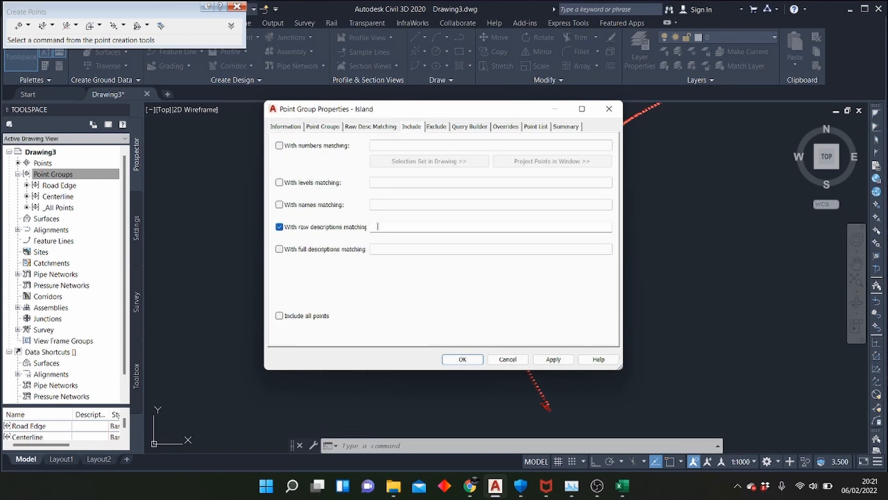
{"action": "left_click", "coordinate": [378, 226]}
{"action": "left_click", "coordinate": [551, 360]}
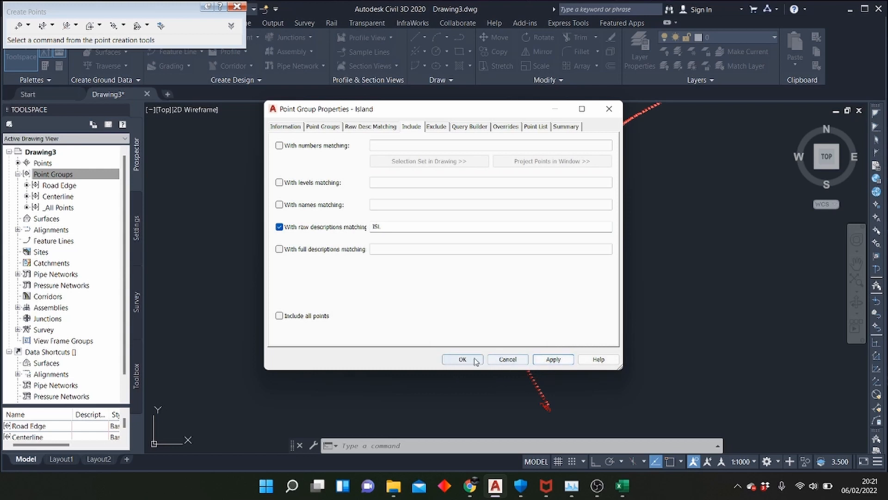
{"action": "left_click", "coordinate": [466, 359]}
Start a new point group in the Point Groups collection and name it KM 0+000
{"action": "left_click", "coordinate": [48, 177]}
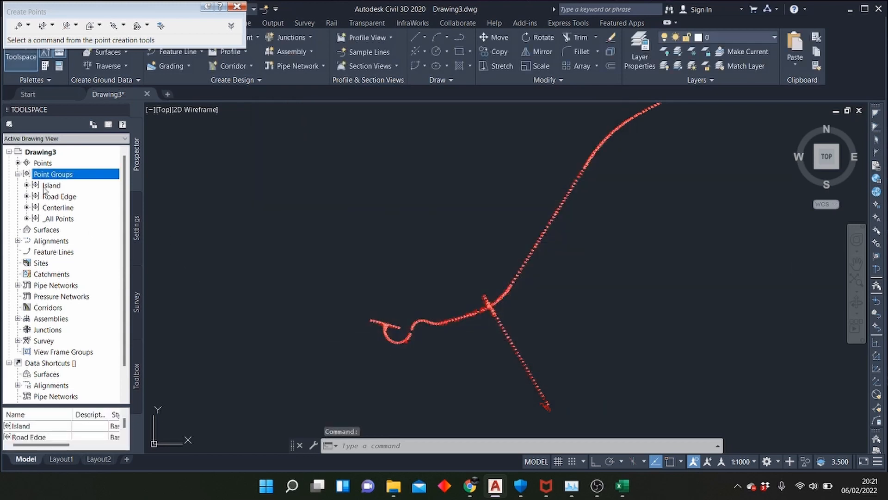
{"action": "right_click", "coordinate": [50, 173]}
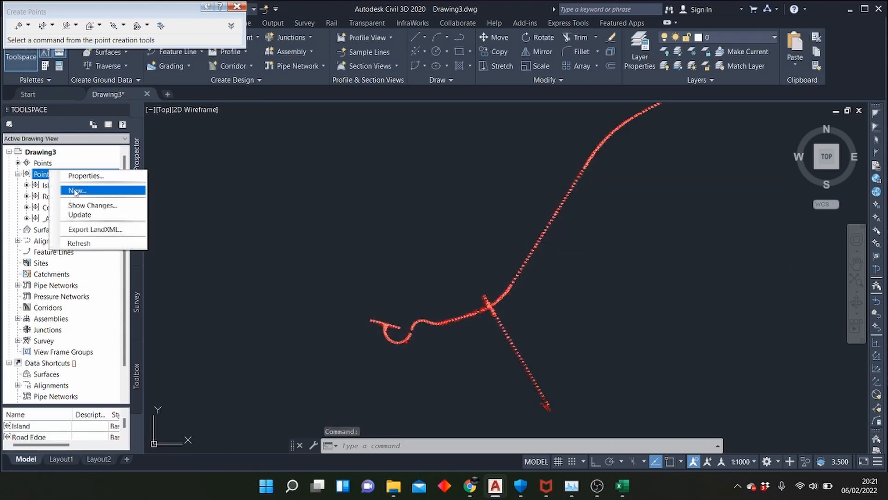
{"action": "left_click", "coordinate": [67, 190]}
{"action": "left_click", "coordinate": [337, 184]}
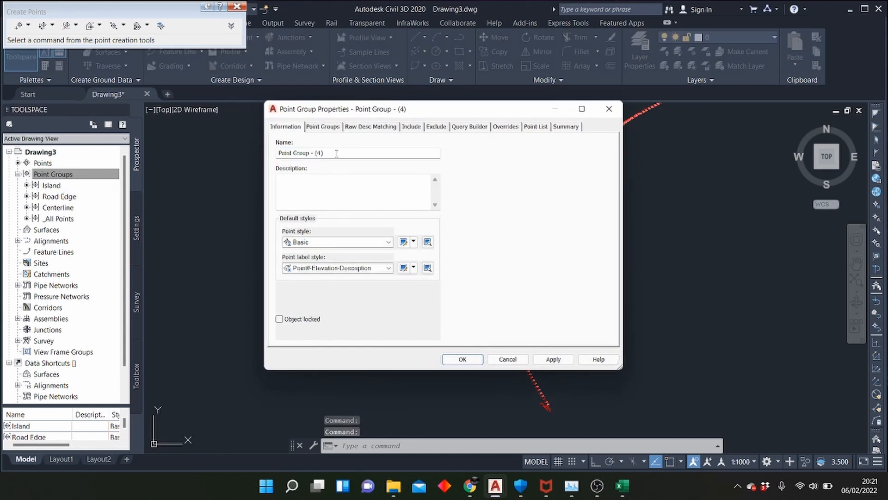
{"action": "left_click_drag", "start_coordinate": [336, 154], "coordinate": [1, 153]}
{"action": "type", "text": "KM 0"}
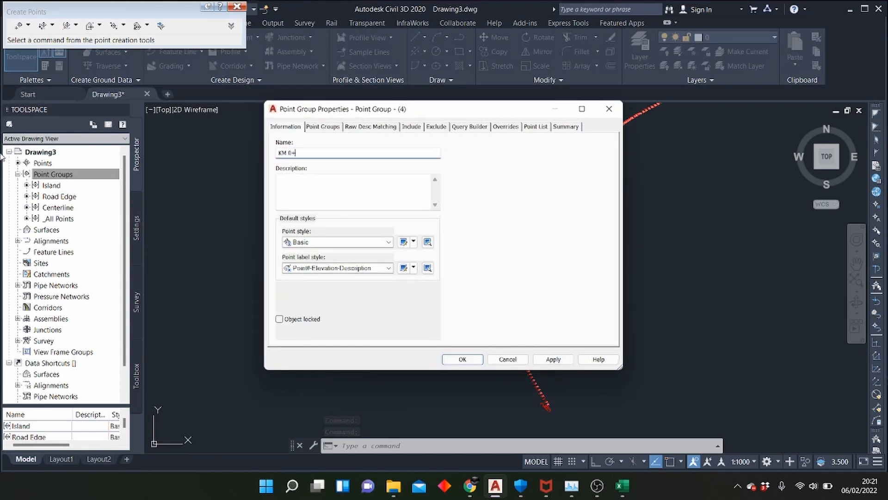
{"action": "type", "text": "+000"}
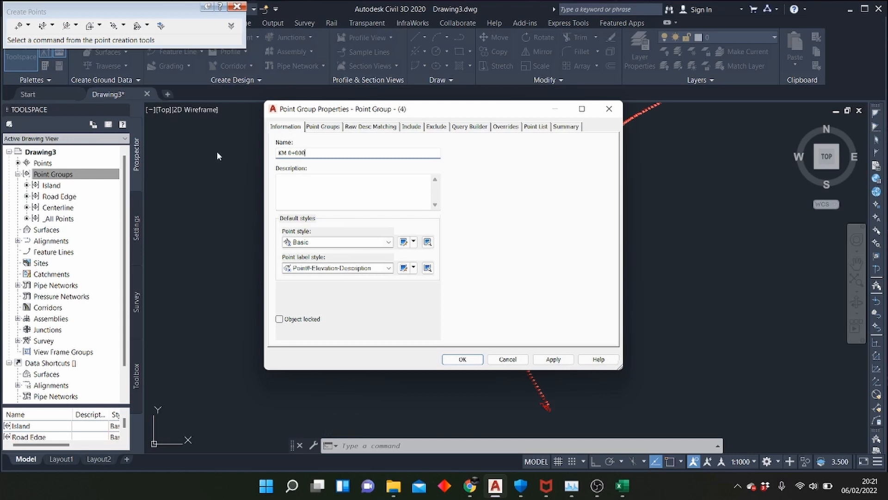
Include points with raw descriptions matching 0+000 in the KM 0+000 group and create the group
{"action": "left_click", "coordinate": [411, 127]}
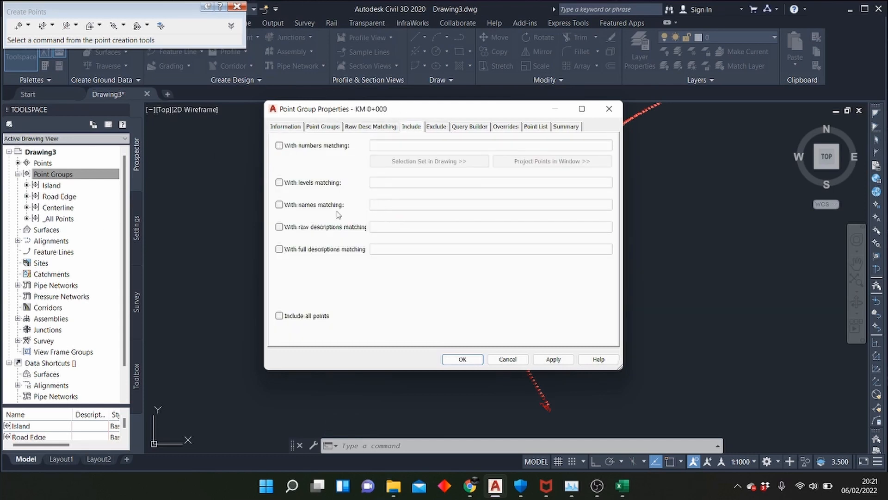
{"action": "left_click", "coordinate": [320, 228]}
{"action": "left_click", "coordinate": [379, 227]}
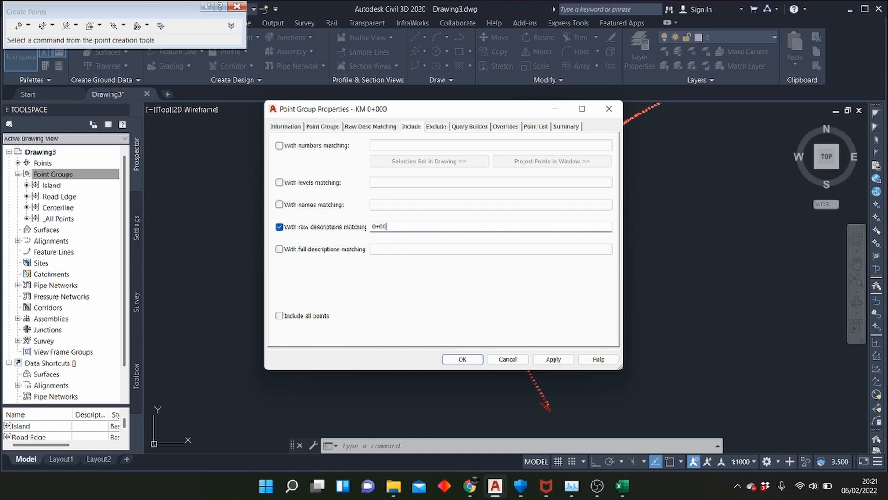
{"action": "left_click", "coordinate": [558, 358]}
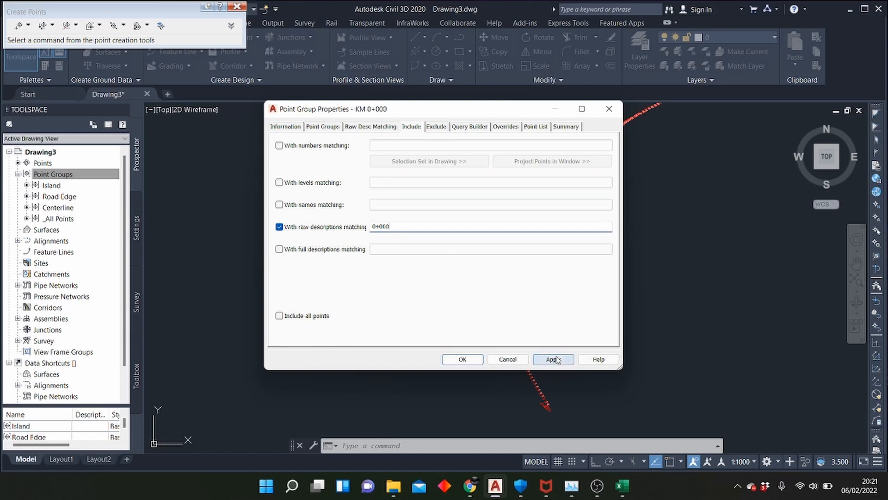
{"action": "left_click", "coordinate": [464, 359]}
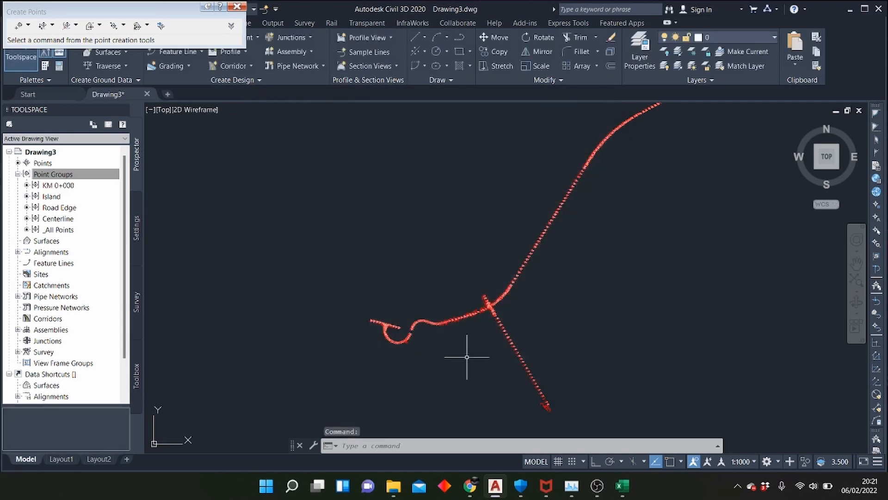
Examine the survey points at the western loop, the junctions and along the whole route, both up close and in overview
{"action": "scroll", "coordinate": [416, 315], "scroll_direction": "up", "scroll_amount": 5}
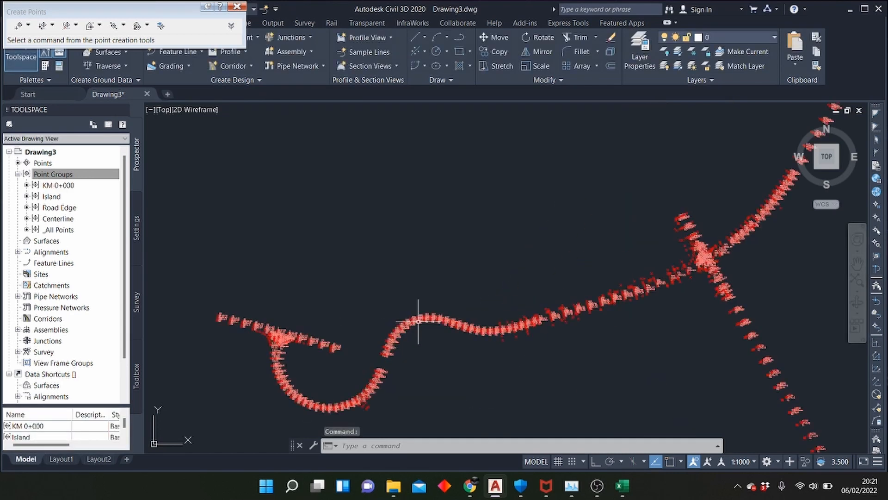
{"action": "scroll", "coordinate": [389, 250], "scroll_direction": "down", "scroll_amount": 2}
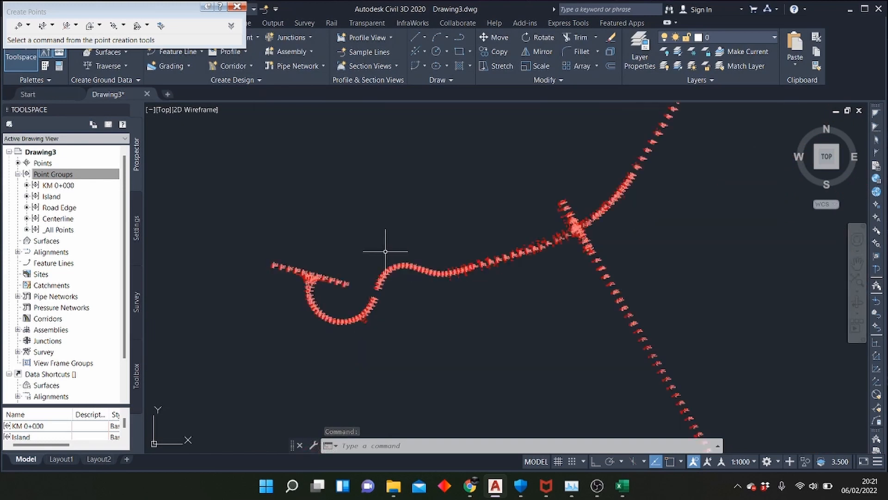
{"action": "scroll", "coordinate": [385, 251], "scroll_direction": "down", "scroll_amount": 4}
{"action": "scroll", "coordinate": [476, 222], "scroll_direction": "up", "scroll_amount": 2}
{"action": "scroll", "coordinate": [476, 222], "scroll_direction": "down", "scroll_amount": 2}
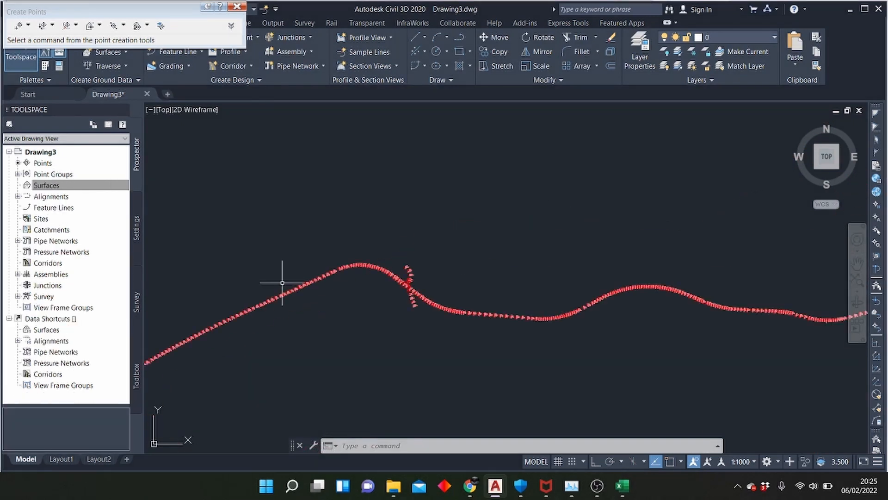
{"action": "scroll", "coordinate": [505, 238], "scroll_direction": "up", "scroll_amount": 3}
{"action": "scroll", "coordinate": [432, 204], "scroll_direction": "up", "scroll_amount": 1}
{"action": "scroll", "coordinate": [281, 224], "scroll_direction": "down", "scroll_amount": 2}
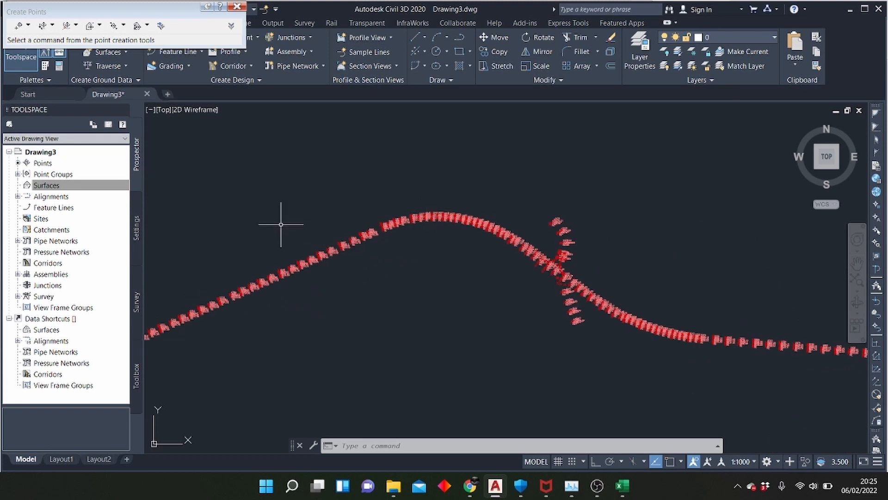
{"action": "scroll", "coordinate": [543, 257], "scroll_direction": "down", "scroll_amount": 5}
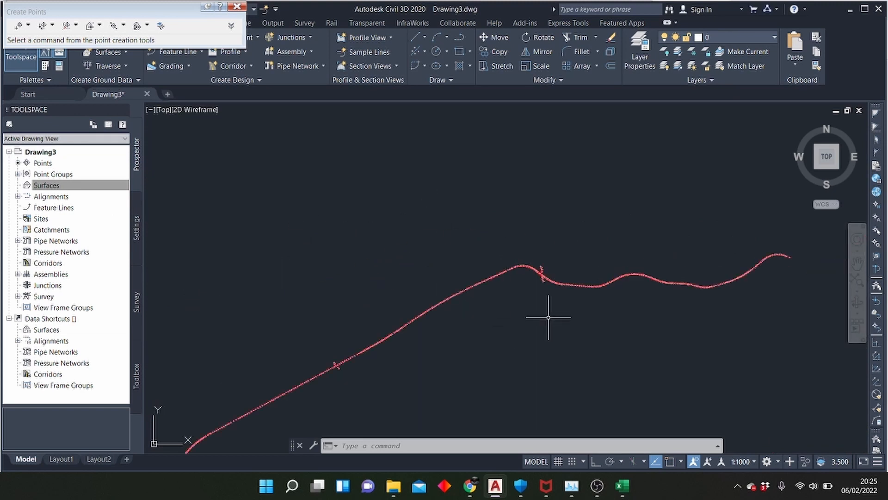
{"action": "scroll", "coordinate": [548, 317], "scroll_direction": "down", "scroll_amount": 2}
Create a triangulation surface named Road 1 in the drawing's Surfaces collection
{"action": "left_click", "coordinate": [46, 185]}
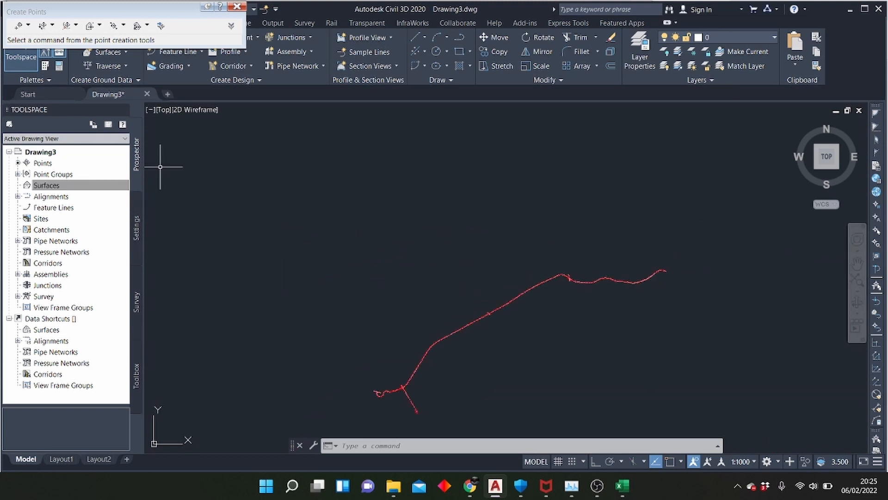
{"action": "left_click", "coordinate": [74, 185]}
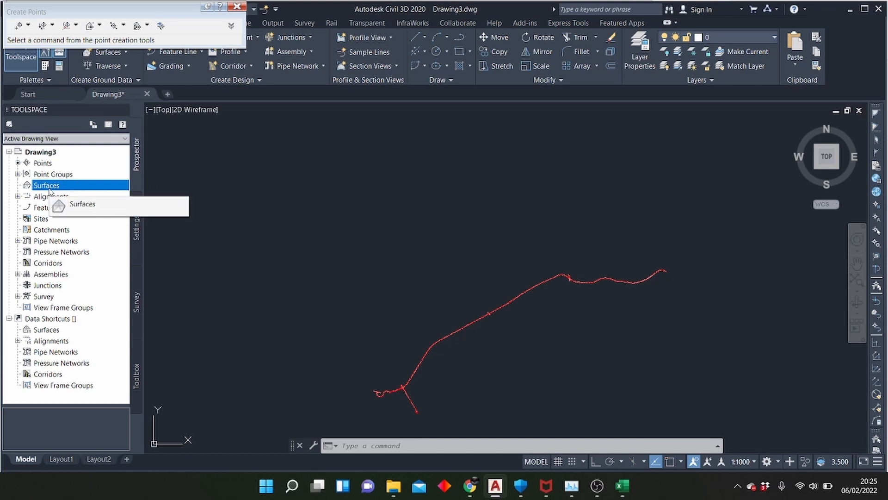
{"action": "right_click", "coordinate": [49, 189]}
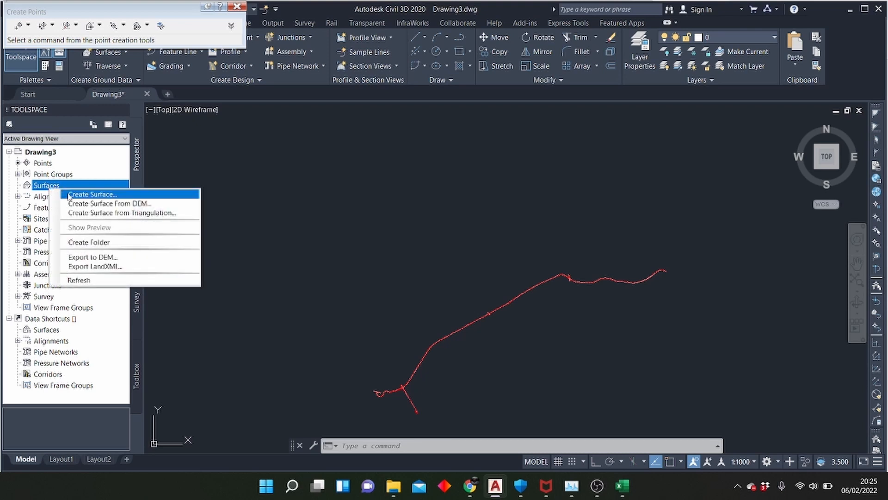
{"action": "left_click", "coordinate": [69, 194]}
{"action": "left_click", "coordinate": [494, 203]}
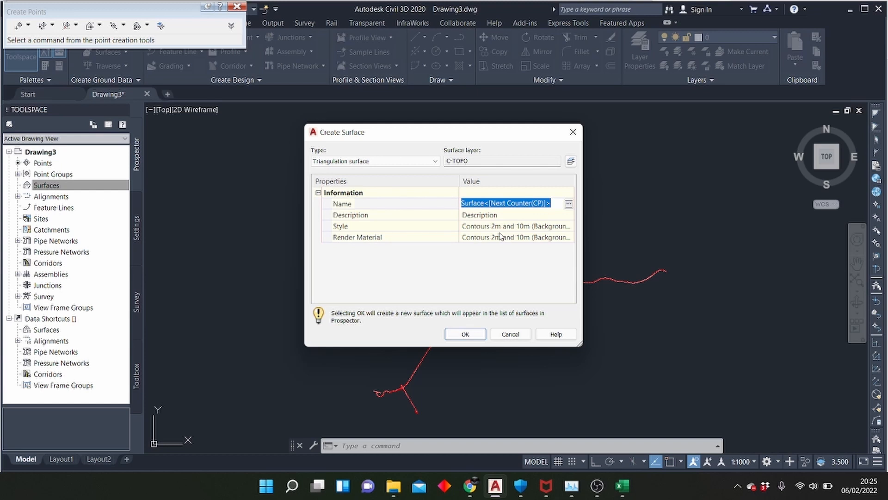
{"action": "type", "text": "Road 1"}
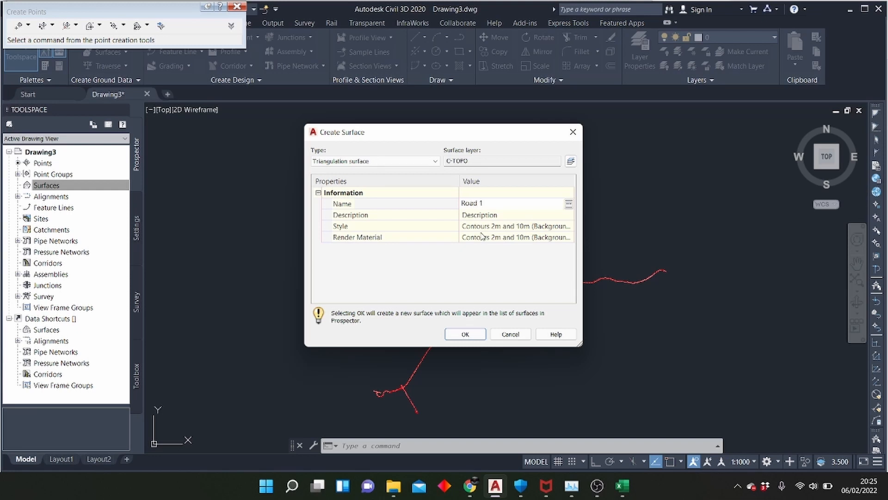
{"action": "left_click", "coordinate": [464, 334]}
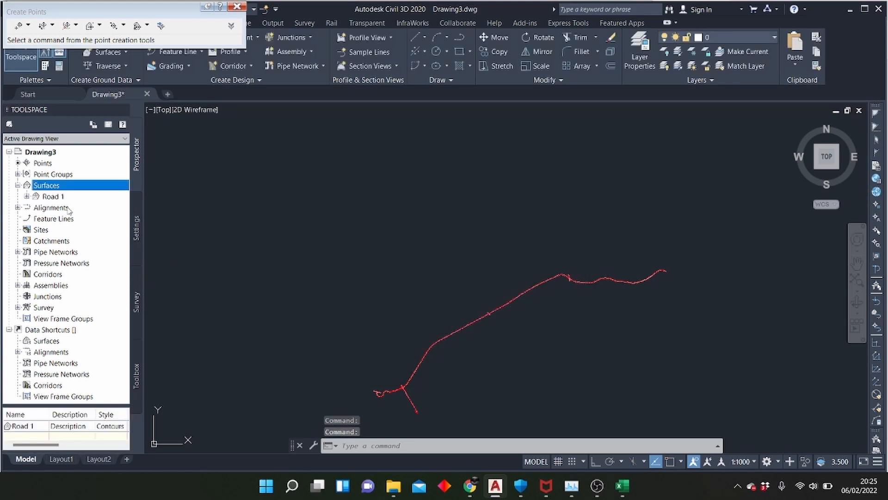
Add the _All Points point group to the definition of the Road 1 surface
{"action": "scroll", "coordinate": [261, 208], "scroll_direction": "down", "scroll_amount": 4}
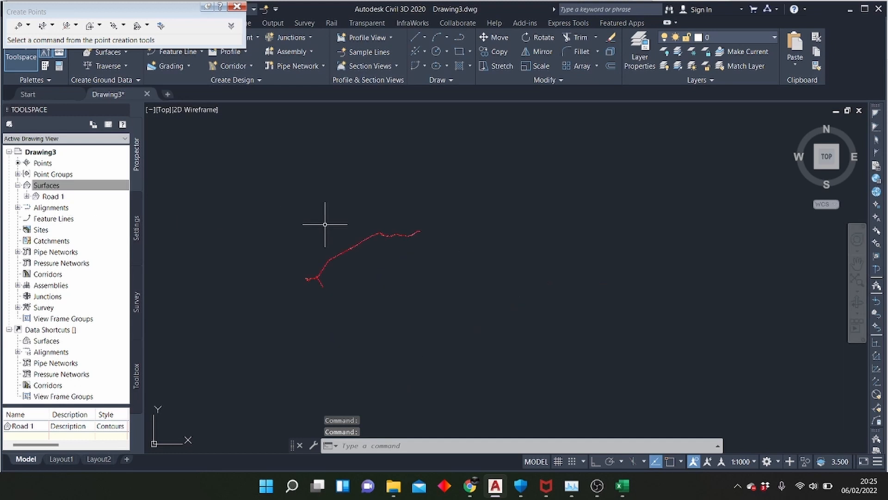
{"action": "left_click", "coordinate": [27, 196]}
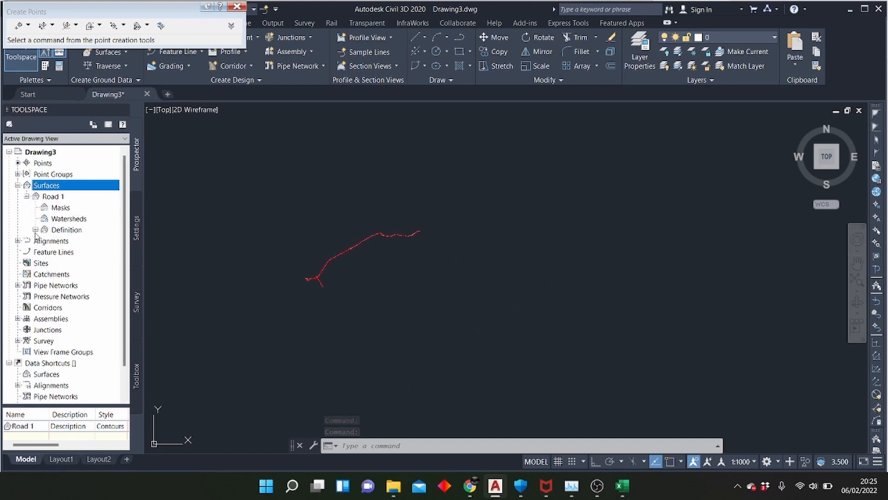
{"action": "left_click", "coordinate": [35, 230]}
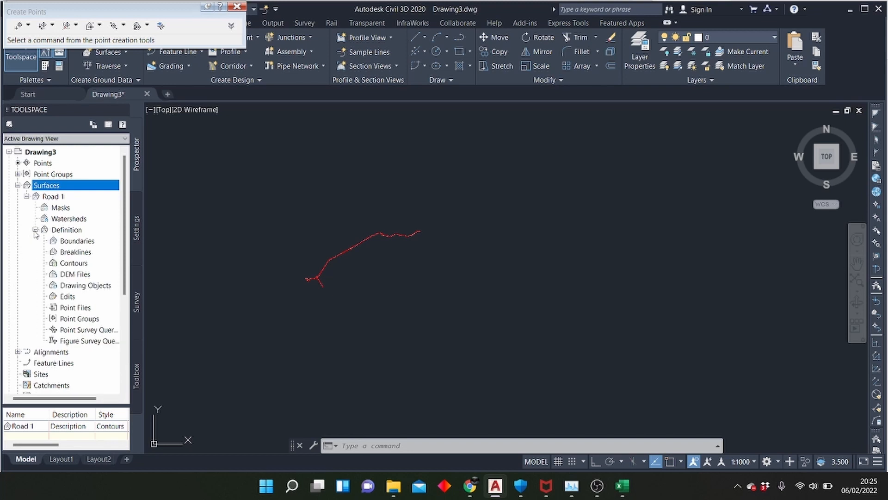
{"action": "scroll", "coordinate": [76, 250], "scroll_direction": "down", "scroll_amount": 1}
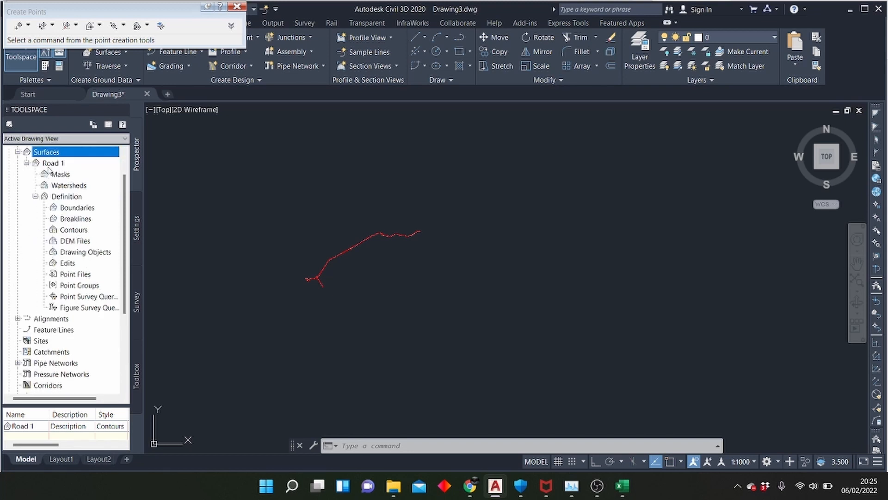
{"action": "left_click", "coordinate": [26, 163]}
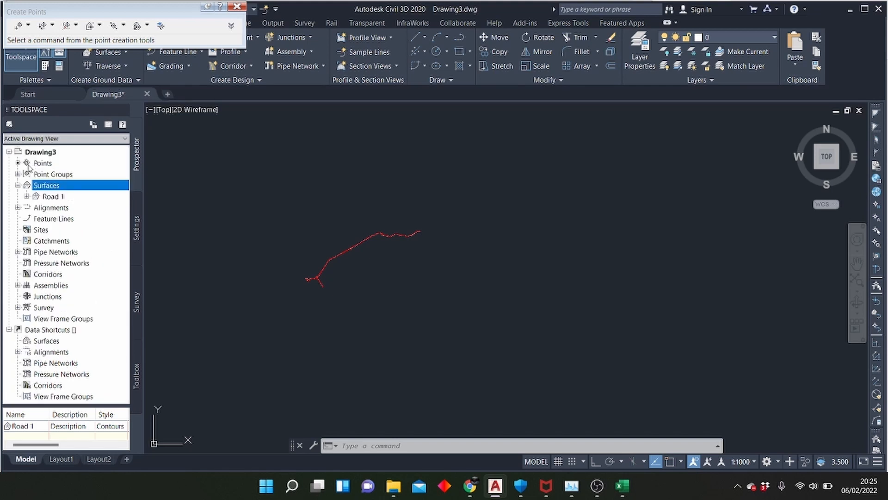
{"action": "left_click", "coordinate": [27, 197]}
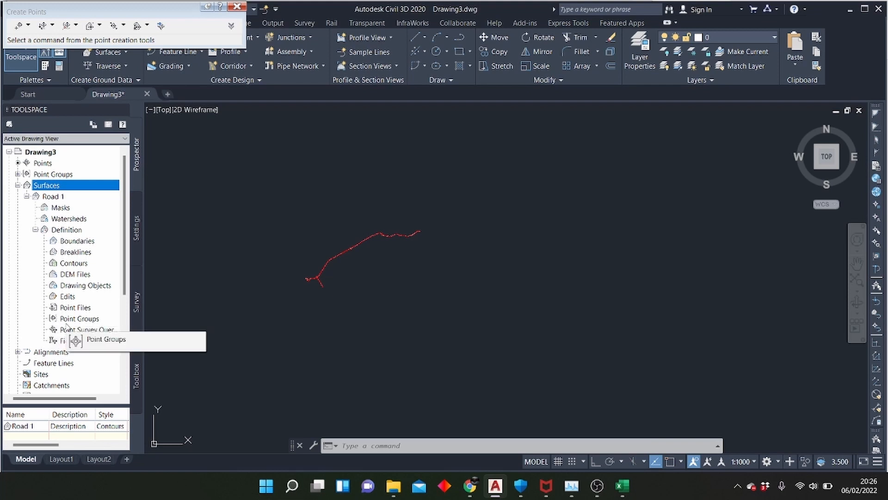
{"action": "right_click", "coordinate": [79, 323]}
{"action": "left_click", "coordinate": [95, 328]}
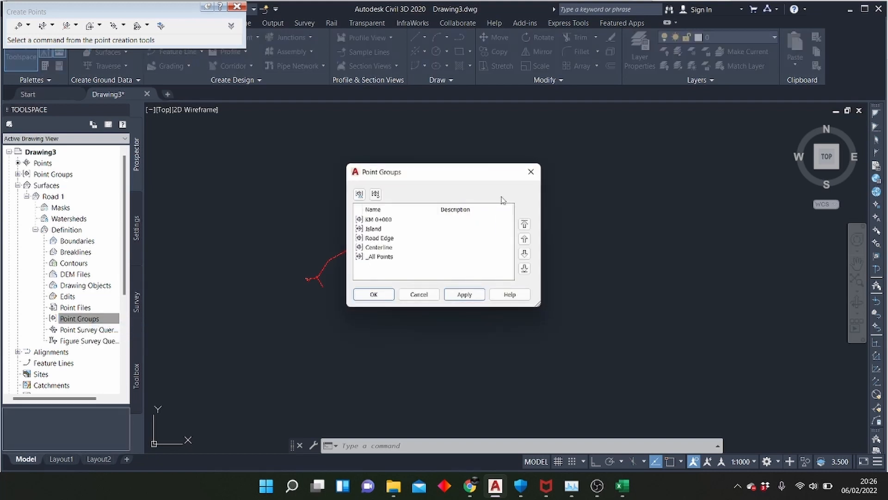
{"action": "left_click", "coordinate": [386, 257]}
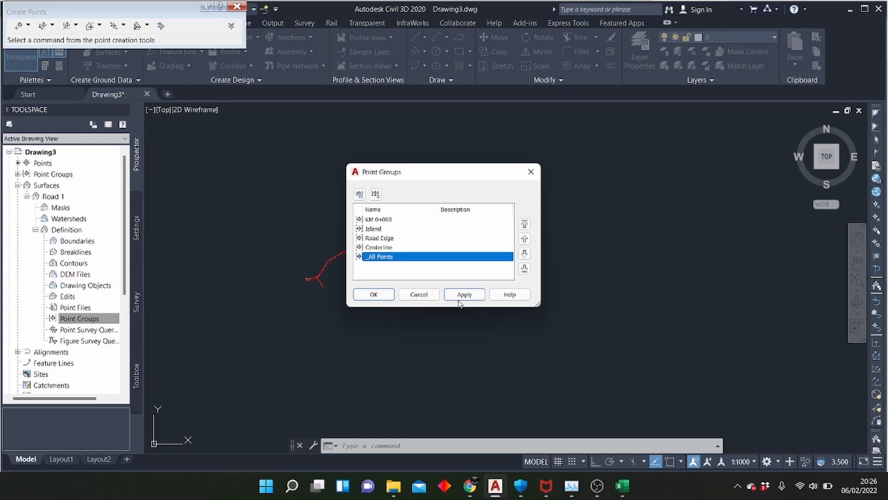
{"action": "left_click", "coordinate": [460, 299]}
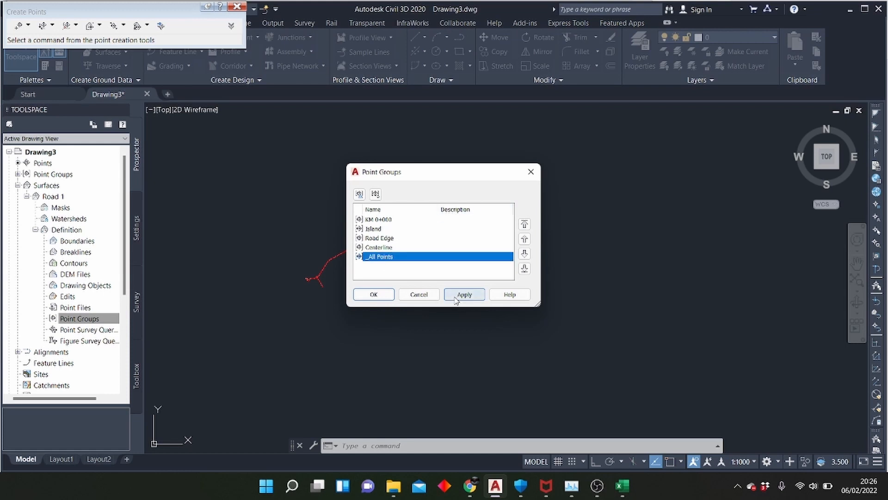
{"action": "left_click", "coordinate": [383, 298]}
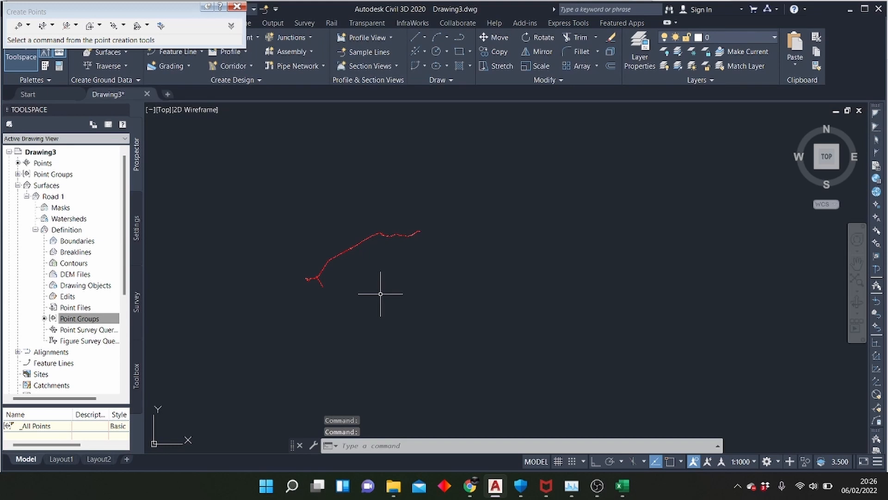
Examine the Road 1 surface's contours and outer border along the whole route, both up close and in overview
{"action": "scroll", "coordinate": [342, 265], "scroll_direction": "up", "scroll_amount": 6}
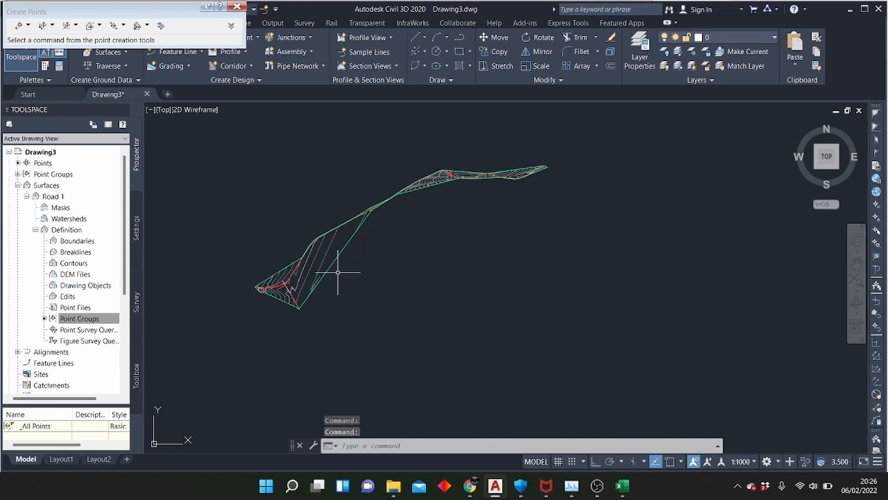
{"action": "scroll", "coordinate": [452, 252], "scroll_direction": "down", "scroll_amount": 5}
{"action": "scroll", "coordinate": [452, 234], "scroll_direction": "up", "scroll_amount": 7}
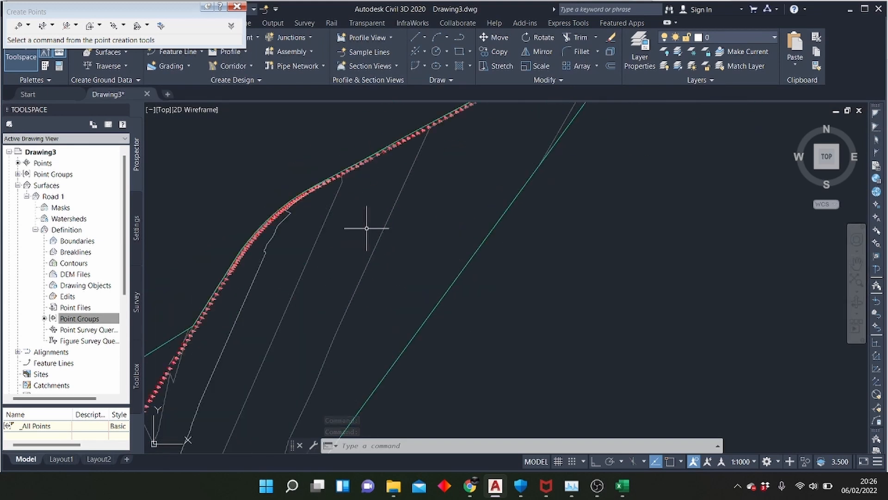
{"action": "scroll", "coordinate": [564, 273], "scroll_direction": "down", "scroll_amount": 5}
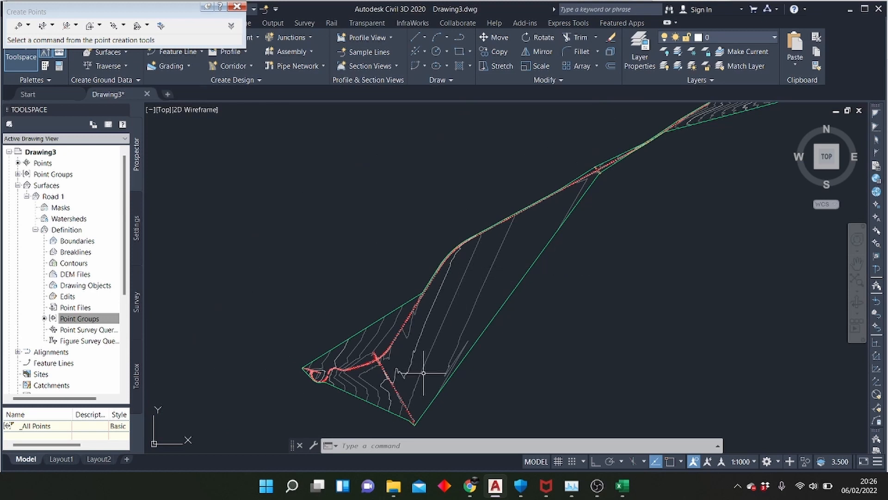
{"action": "scroll", "coordinate": [403, 350], "scroll_direction": "down", "scroll_amount": 2}
{"action": "scroll", "coordinate": [403, 350], "scroll_direction": "down", "scroll_amount": 2}
{"action": "scroll", "coordinate": [596, 281], "scroll_direction": "up", "scroll_amount": 4}
{"action": "scroll", "coordinate": [293, 290], "scroll_direction": "up", "scroll_amount": 4}
{"action": "scroll", "coordinate": [554, 226], "scroll_direction": "down", "scroll_amount": 4}
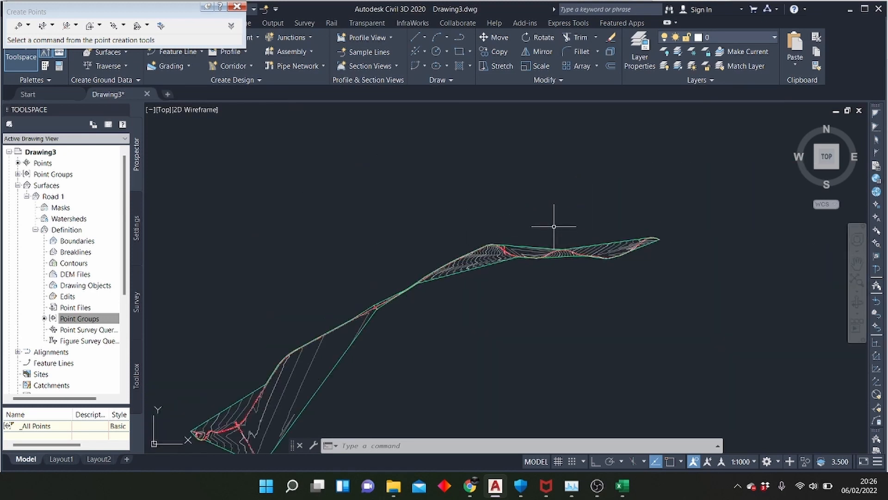
{"action": "scroll", "coordinate": [479, 298], "scroll_direction": "down", "scroll_amount": 3}
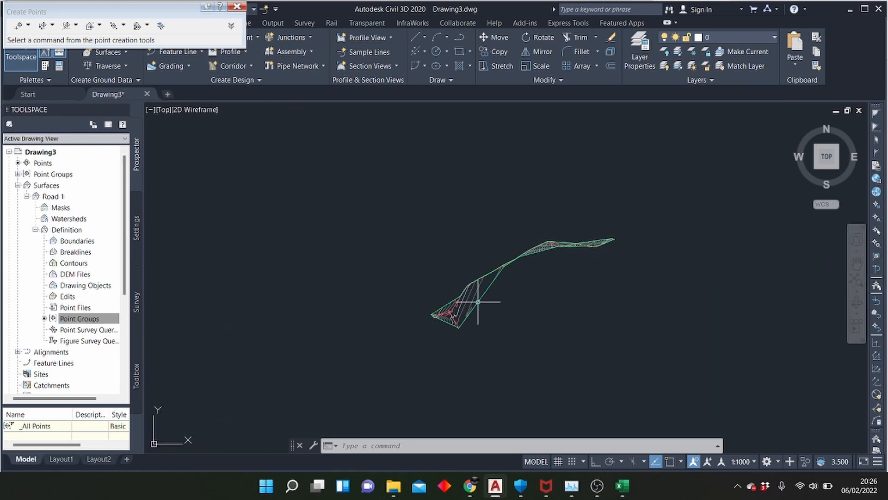
Examine the survey points and contours around the western loop, its junction and the gap in the road
{"action": "scroll", "coordinate": [463, 312], "scroll_direction": "up", "scroll_amount": 3}
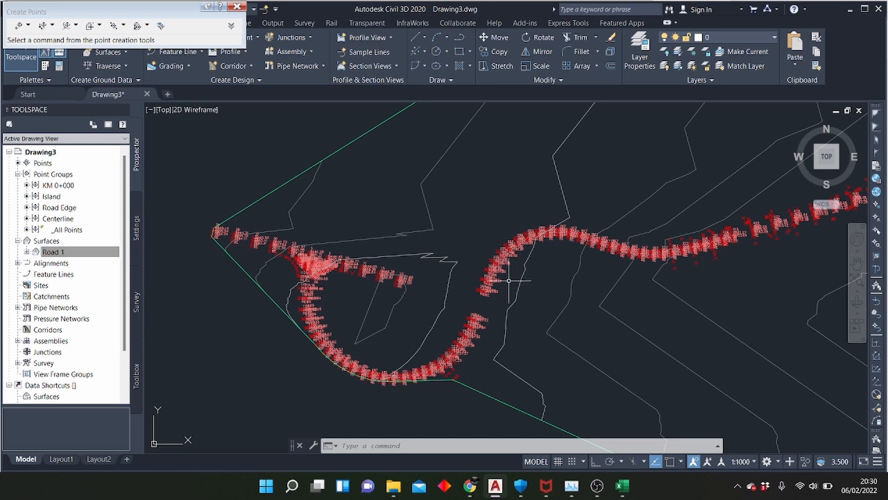
{"action": "scroll", "coordinate": [305, 263], "scroll_direction": "up", "scroll_amount": 1}
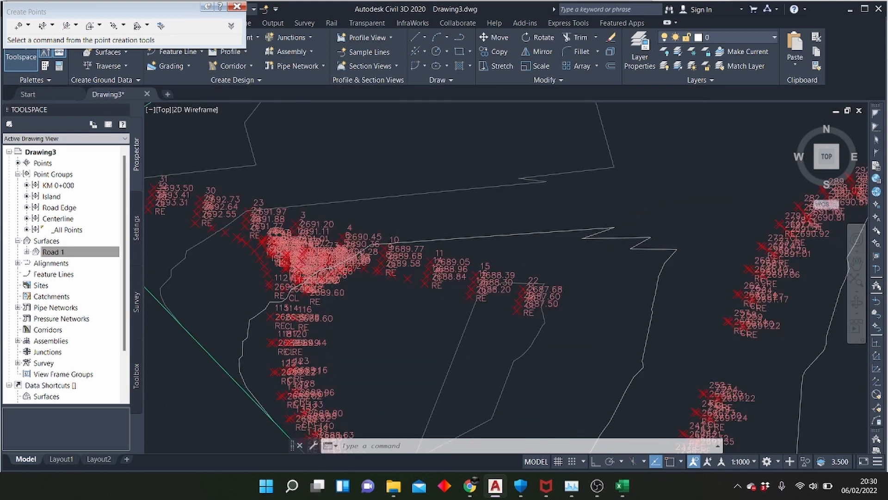
{"action": "scroll", "coordinate": [320, 246], "scroll_direction": "down", "scroll_amount": 2}
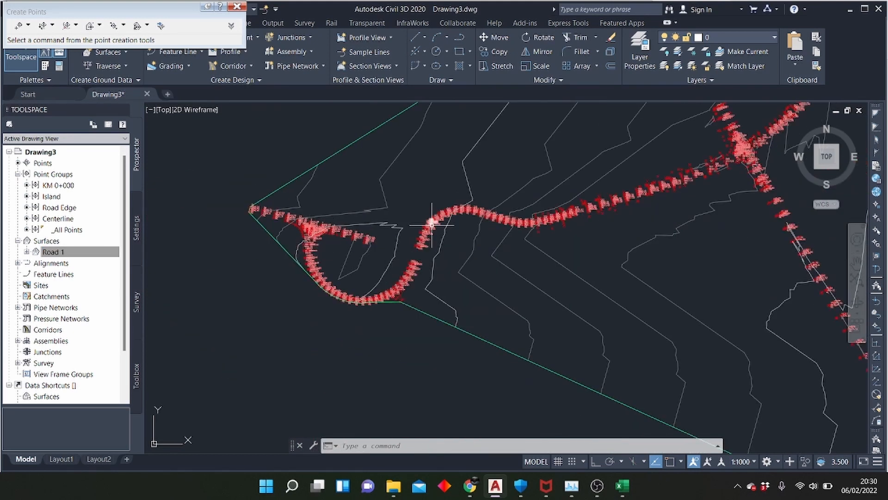
{"action": "scroll", "coordinate": [327, 230], "scroll_direction": "up", "scroll_amount": 3}
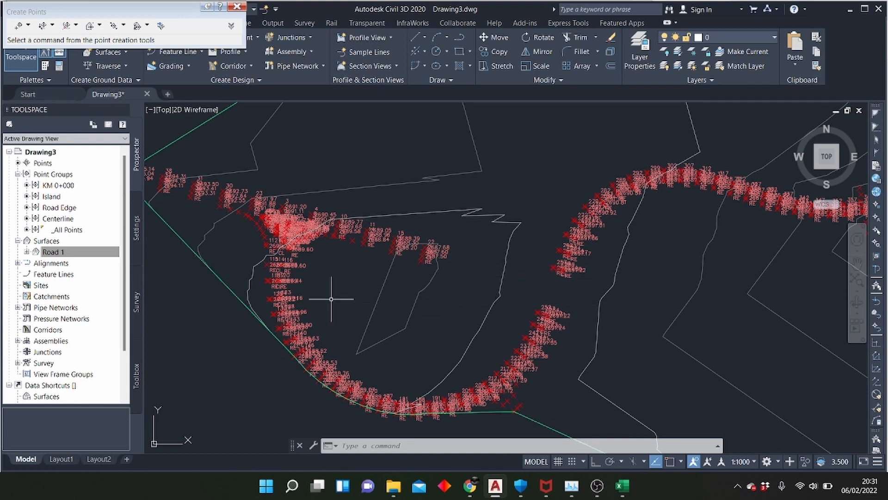
{"action": "scroll", "coordinate": [214, 275], "scroll_direction": "down", "scroll_amount": 2}
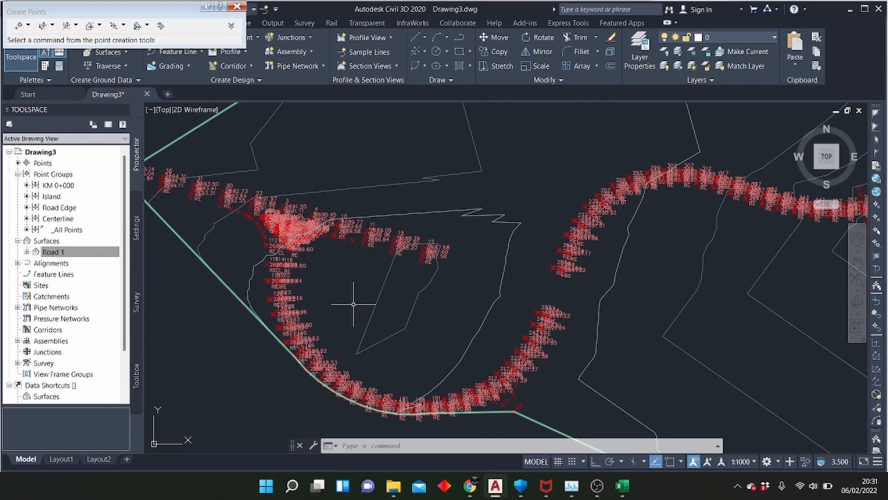
{"action": "scroll", "coordinate": [374, 292], "scroll_direction": "down", "scroll_amount": 2}
{"action": "scroll", "coordinate": [352, 281], "scroll_direction": "up", "scroll_amount": 3}
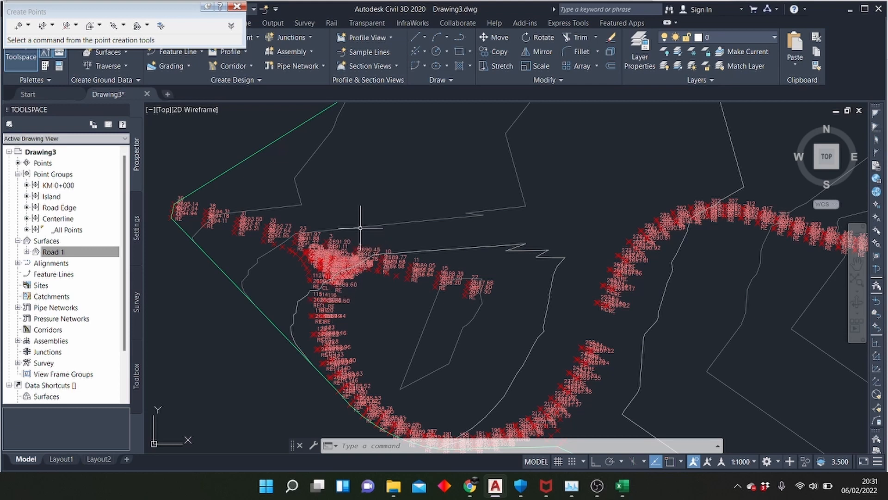
{"action": "scroll", "coordinate": [358, 222], "scroll_direction": "down", "scroll_amount": 2}
{"action": "mouse_move", "coordinate": [394, 273]}
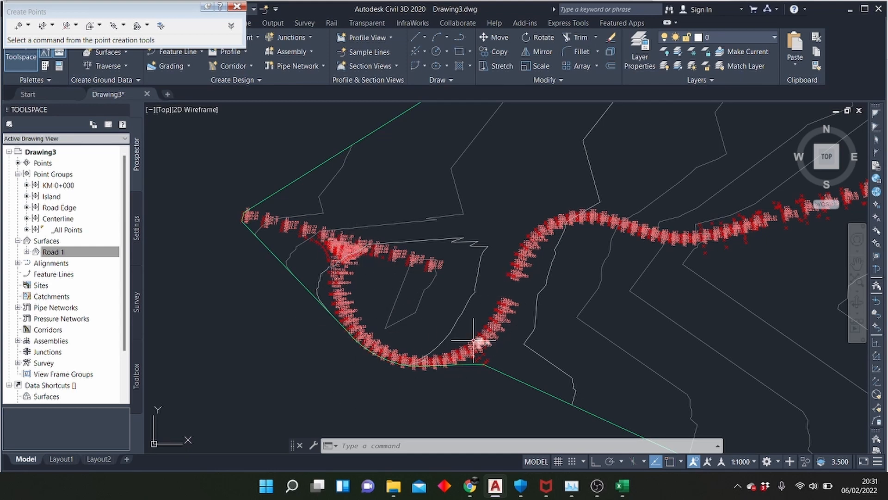
{"action": "scroll", "coordinate": [410, 249], "scroll_direction": "up", "scroll_amount": 2}
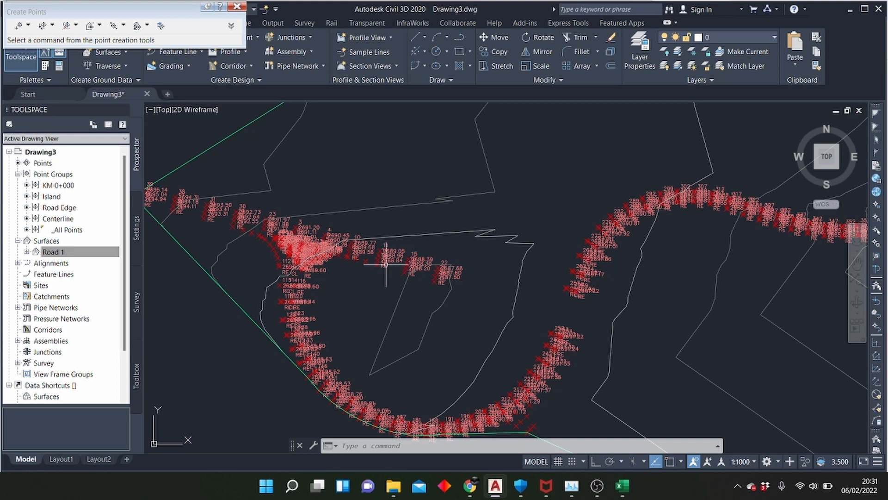
{"action": "scroll", "coordinate": [350, 240], "scroll_direction": "down", "scroll_amount": 4}
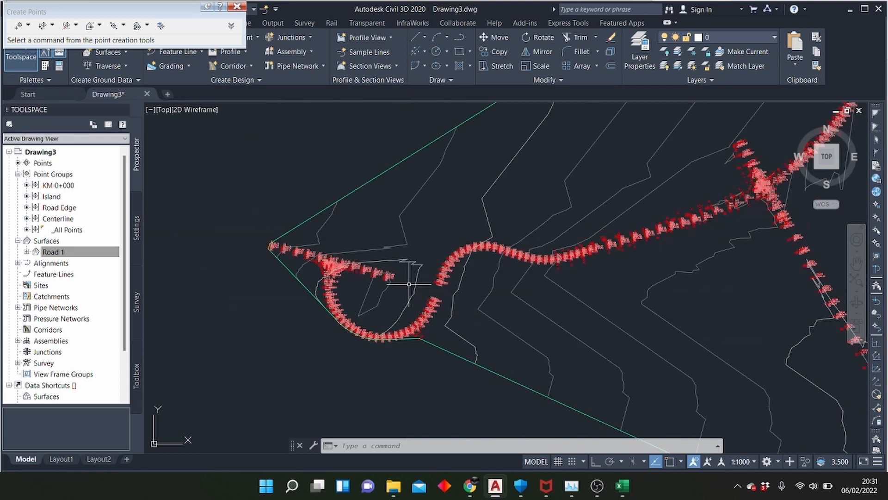
{"action": "scroll", "coordinate": [481, 282], "scroll_direction": "up", "scroll_amount": 6}
{"action": "mouse_move", "coordinate": [561, 281]}
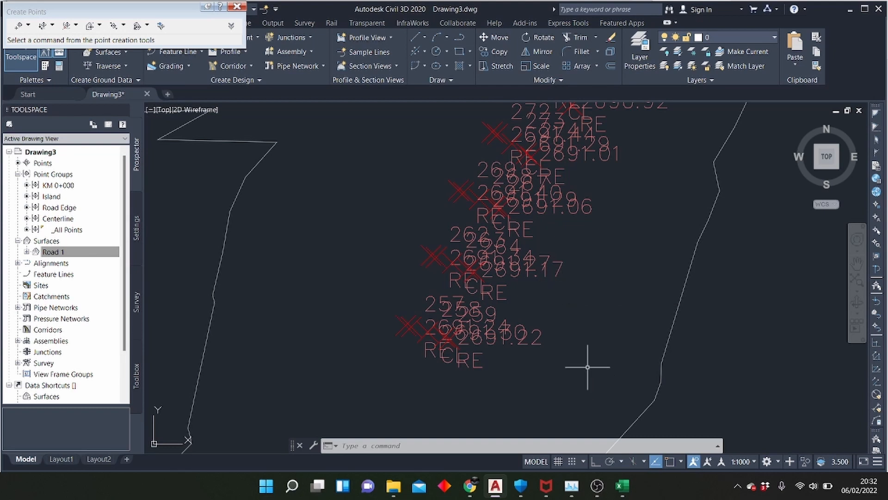
{"action": "mouse_move", "coordinate": [587, 367]}
{"action": "scroll", "coordinate": [522, 358], "scroll_direction": "down", "scroll_amount": 2}
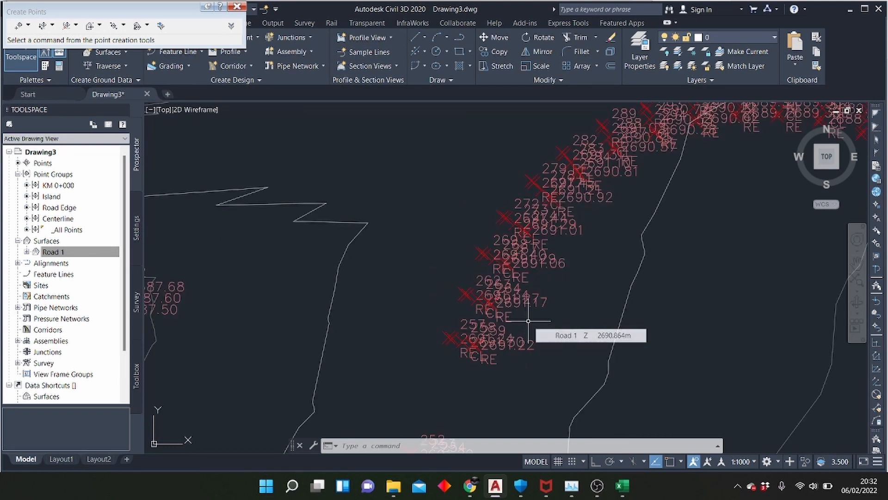
{"action": "scroll", "coordinate": [578, 264], "scroll_direction": "down", "scroll_amount": 3}
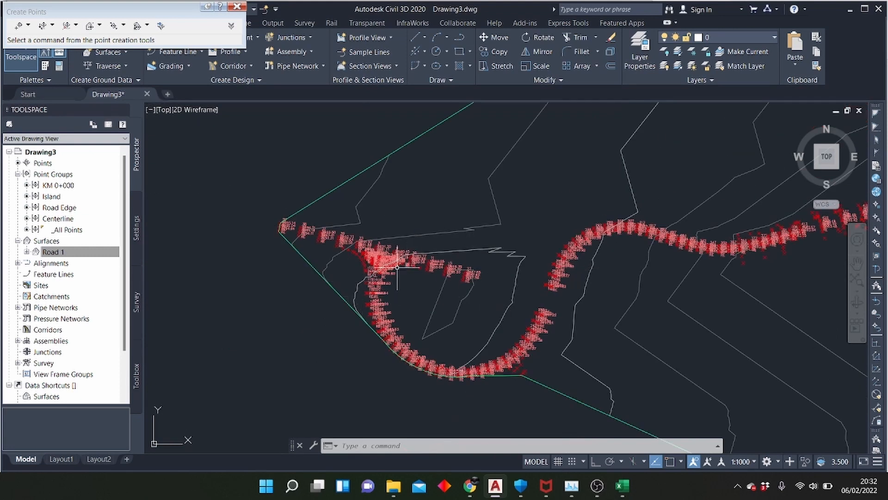
{"action": "mouse_move", "coordinate": [552, 246]}
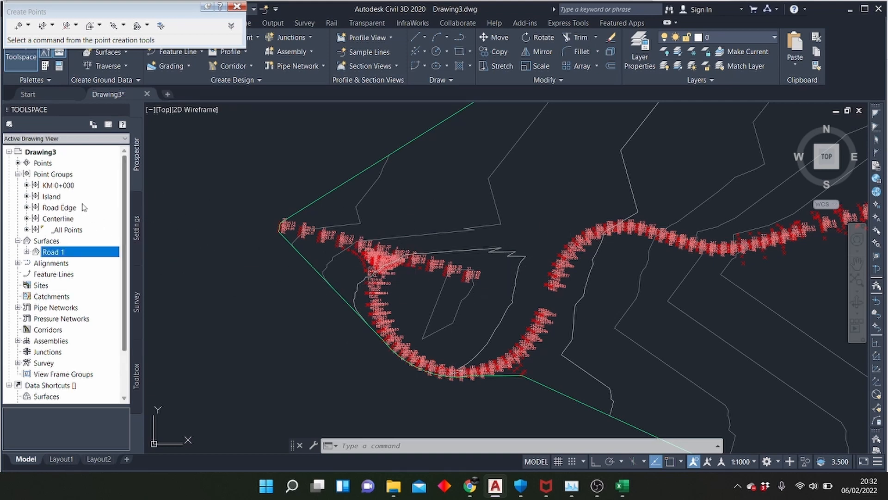
Select all points of the Centerline and Road Edge point groups and isolate them in the drawing
{"action": "right_click", "coordinate": [63, 221]}
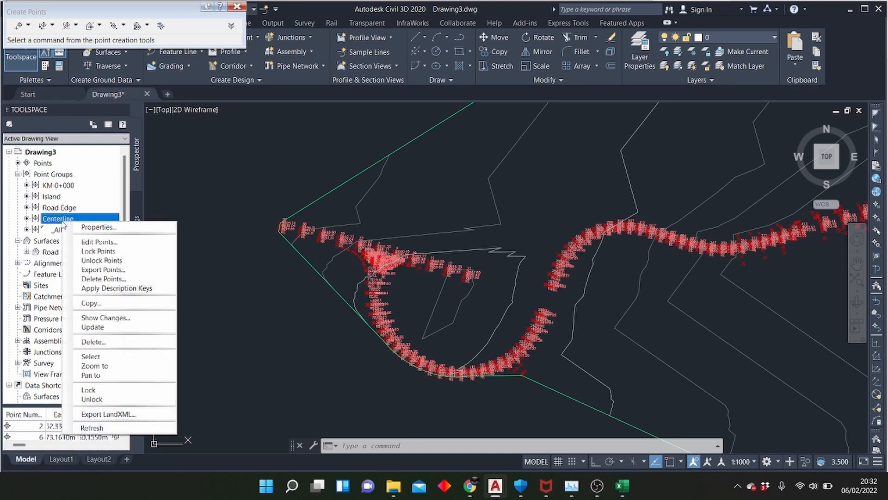
{"action": "left_click", "coordinate": [99, 357]}
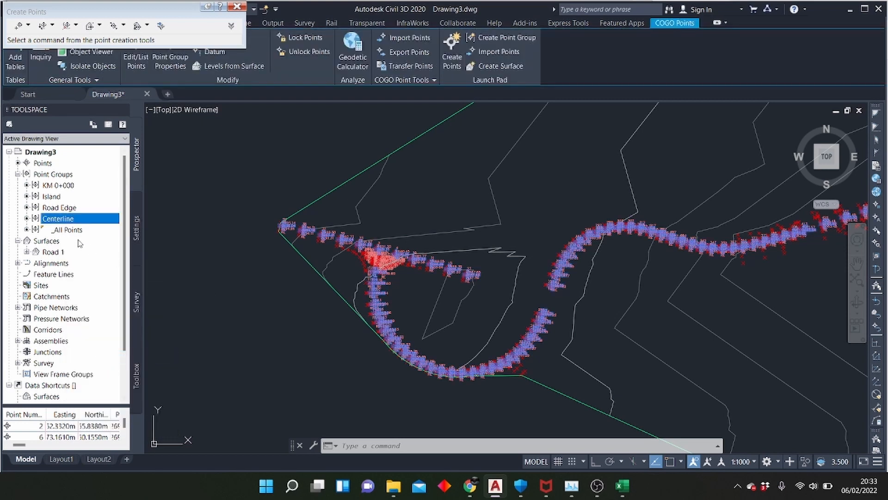
{"action": "right_click", "coordinate": [65, 208]}
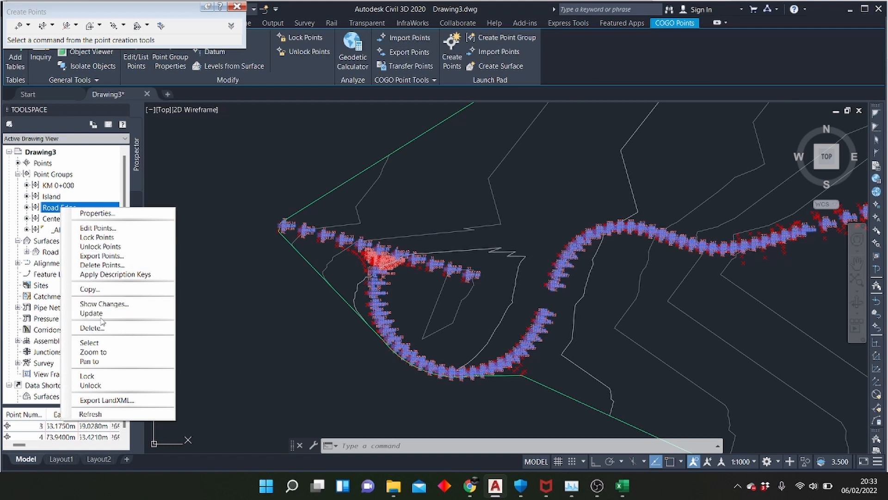
{"action": "left_click", "coordinate": [103, 344]}
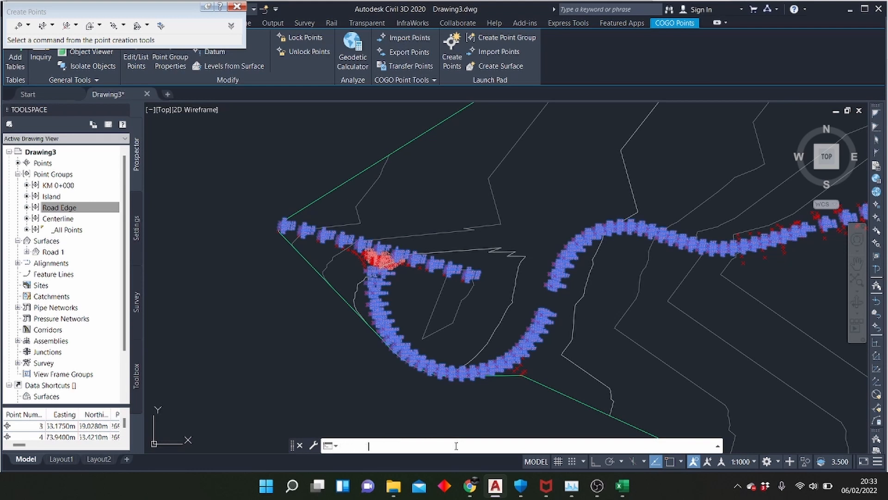
{"action": "type", "text": "ISOLATE"}
{"action": "key", "text": "Return"}
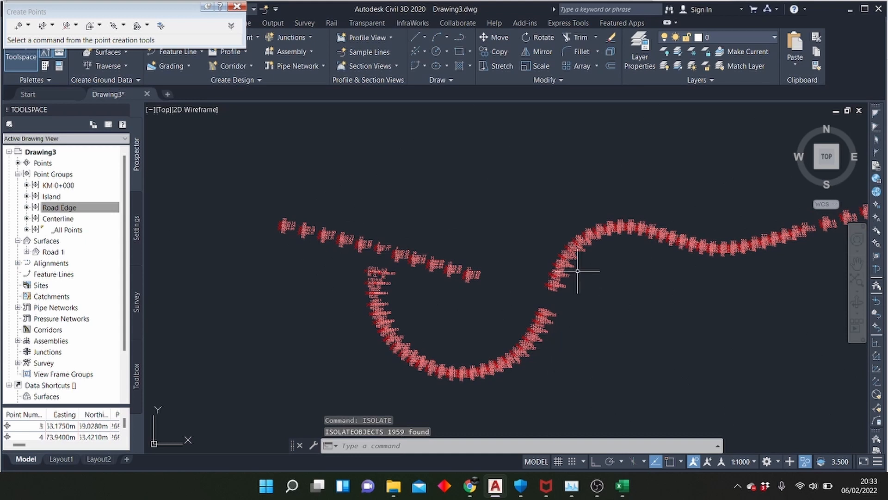
Examine the isolated centerline and road edge point labels along the eastern bend and around the western loop
{"action": "scroll", "coordinate": [560, 259], "scroll_direction": "up", "scroll_amount": 5}
{"action": "scroll", "coordinate": [545, 259], "scroll_direction": "up", "scroll_amount": 4}
{"action": "scroll", "coordinate": [458, 236], "scroll_direction": "down", "scroll_amount": 8}
{"action": "scroll", "coordinate": [570, 184], "scroll_direction": "up", "scroll_amount": 6}
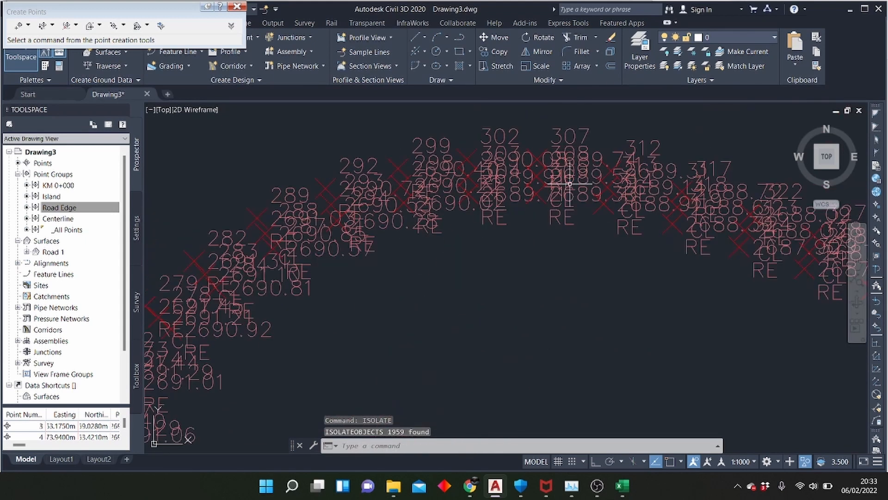
{"action": "scroll", "coordinate": [637, 167], "scroll_direction": "up", "scroll_amount": 2}
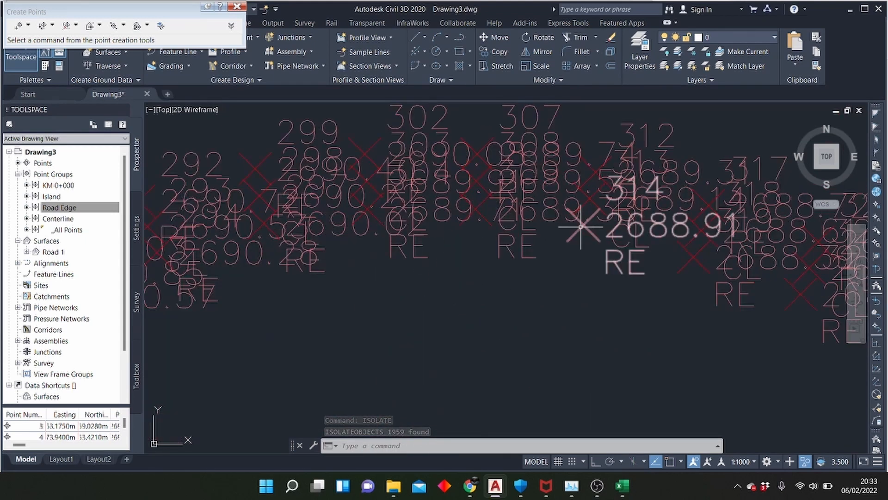
{"action": "scroll", "coordinate": [721, 174], "scroll_direction": "down", "scroll_amount": 4}
{"action": "scroll", "coordinate": [733, 166], "scroll_direction": "down", "scroll_amount": 3}
{"action": "scroll", "coordinate": [353, 198], "scroll_direction": "up", "scroll_amount": 5}
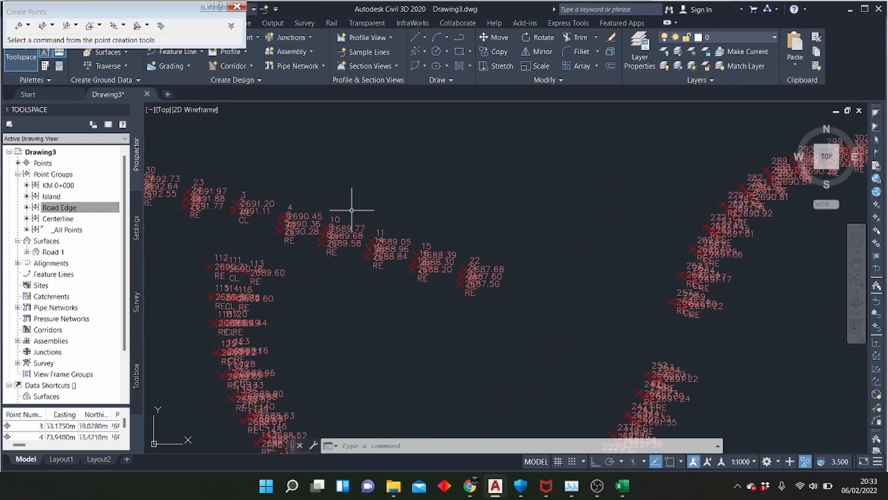
{"action": "scroll", "coordinate": [524, 217], "scroll_direction": "down", "scroll_amount": 2}
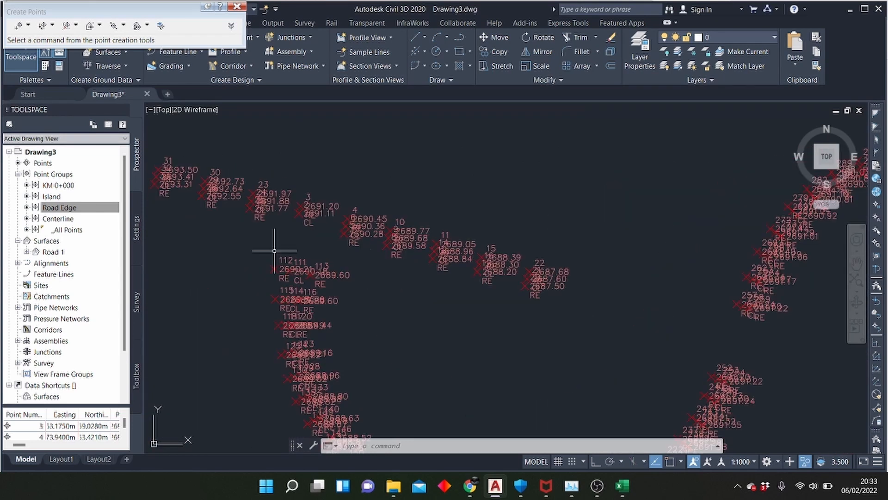
Select the points of the Centerline point group and isolate them from the road edge points
{"action": "right_click", "coordinate": [69, 218]}
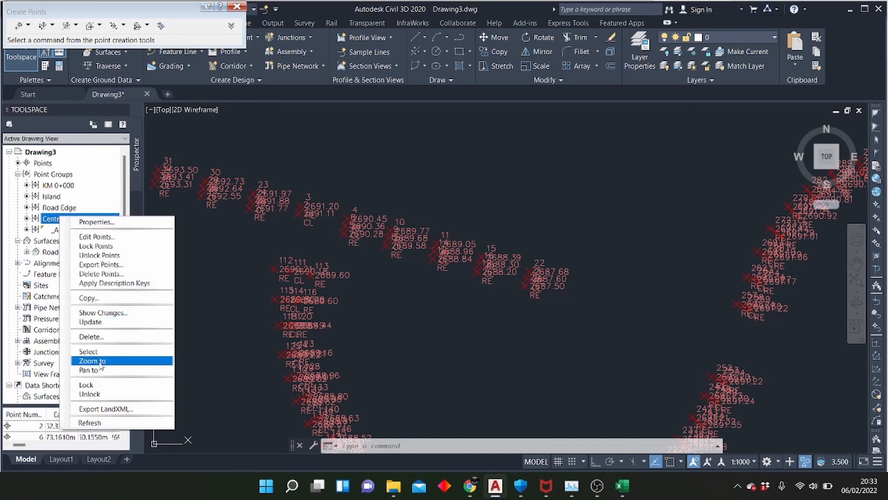
{"action": "left_click", "coordinate": [90, 351]}
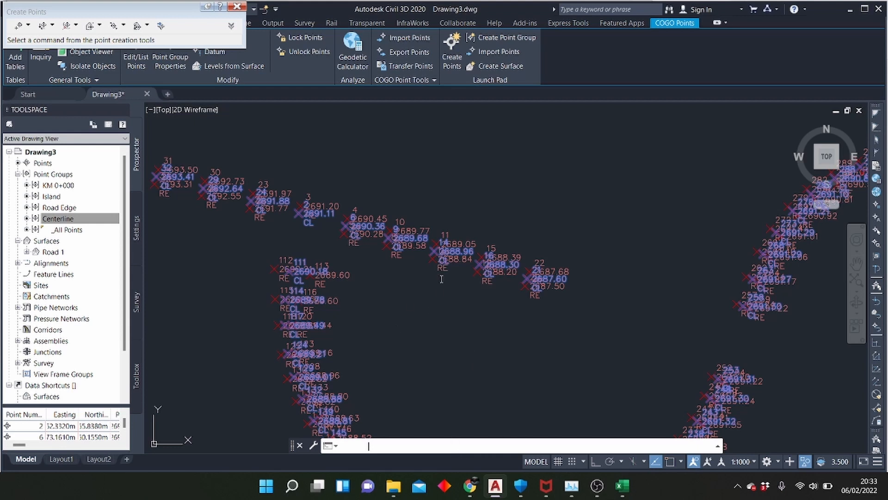
{"action": "scroll", "coordinate": [422, 273], "scroll_direction": "down", "scroll_amount": 4}
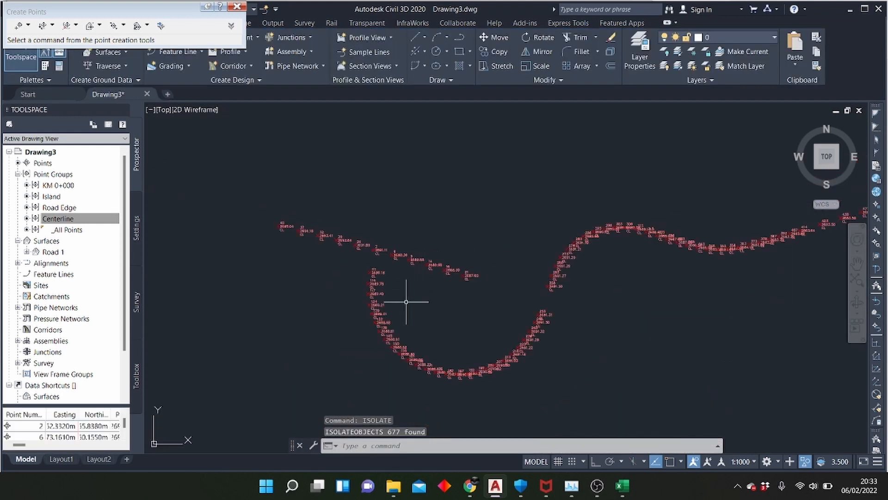
Set the Centerline point group's point label style to Description Only
{"action": "scroll", "coordinate": [401, 310], "scroll_direction": "up", "scroll_amount": 8}
{"action": "scroll", "coordinate": [328, 299], "scroll_direction": "down", "scroll_amount": 3}
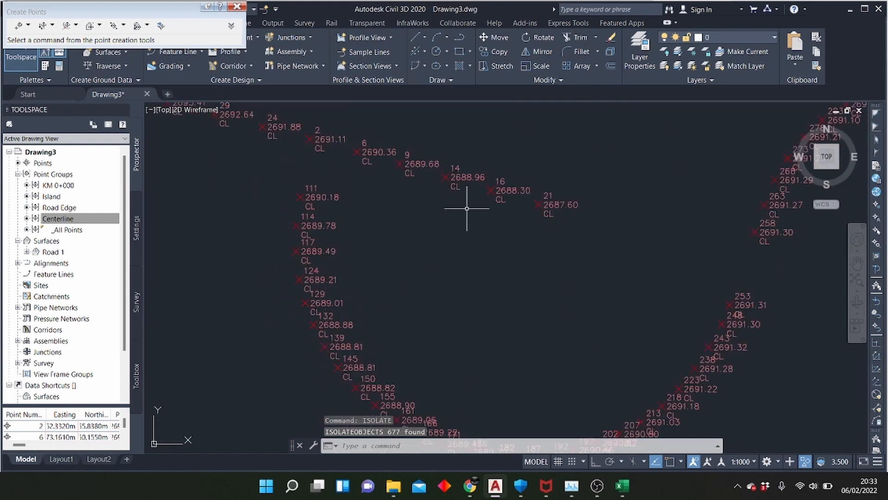
{"action": "scroll", "coordinate": [466, 209], "scroll_direction": "down", "scroll_amount": 3}
{"action": "scroll", "coordinate": [532, 193], "scroll_direction": "up", "scroll_amount": 3}
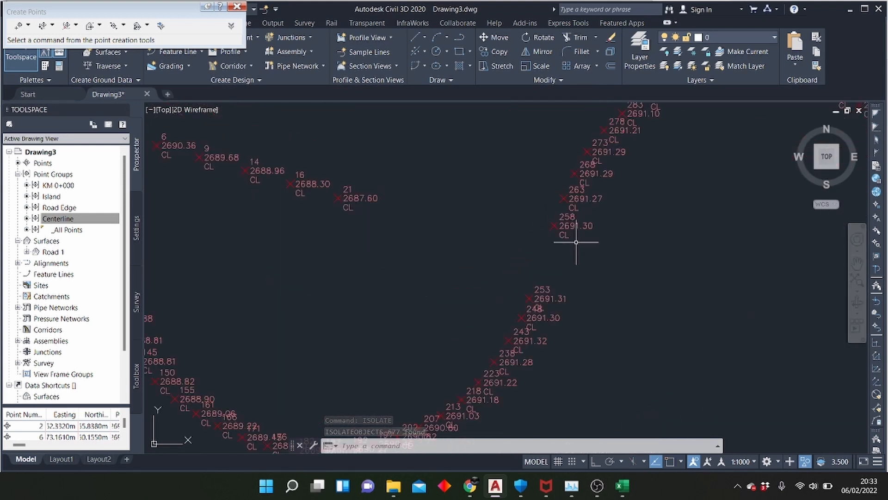
{"action": "scroll", "coordinate": [576, 241], "scroll_direction": "down", "scroll_amount": 3}
{"action": "scroll", "coordinate": [277, 267], "scroll_direction": "up", "scroll_amount": 3}
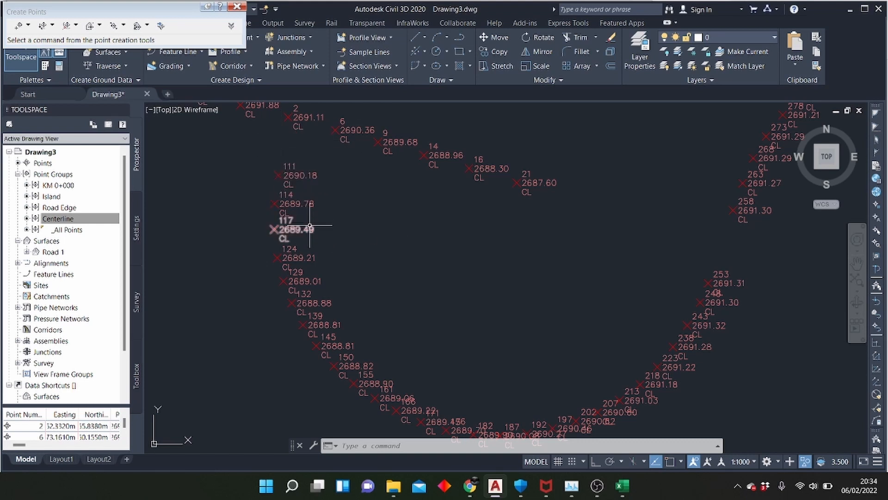
{"action": "right_click", "coordinate": [63, 220]}
{"action": "left_click", "coordinate": [79, 222]}
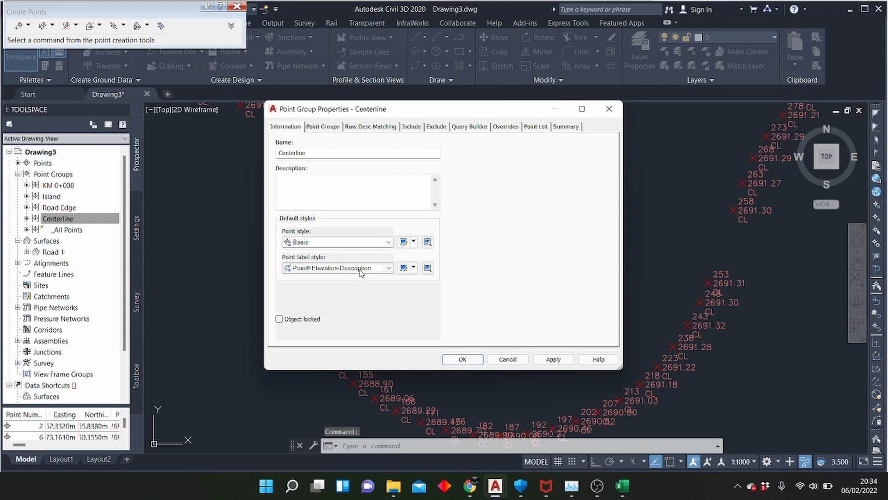
{"action": "left_click", "coordinate": [378, 270]}
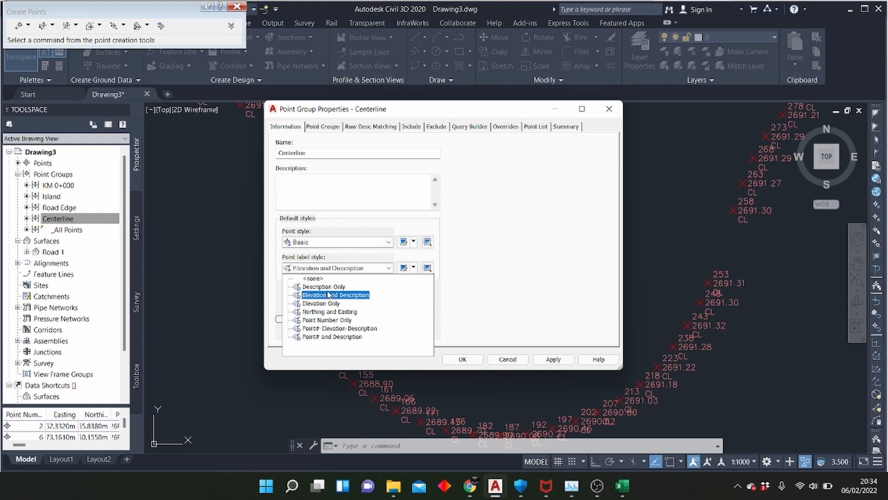
{"action": "left_click", "coordinate": [328, 287]}
{"action": "left_click", "coordinate": [545, 359]}
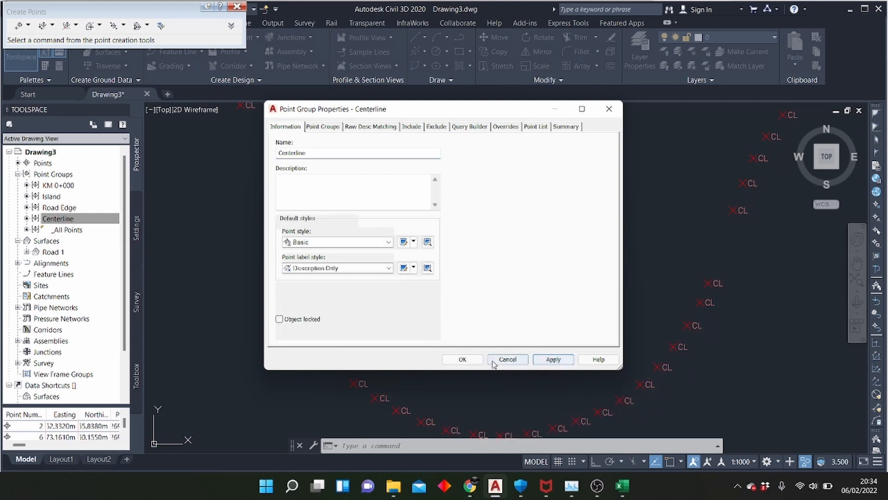
{"action": "left_click", "coordinate": [462, 359]}
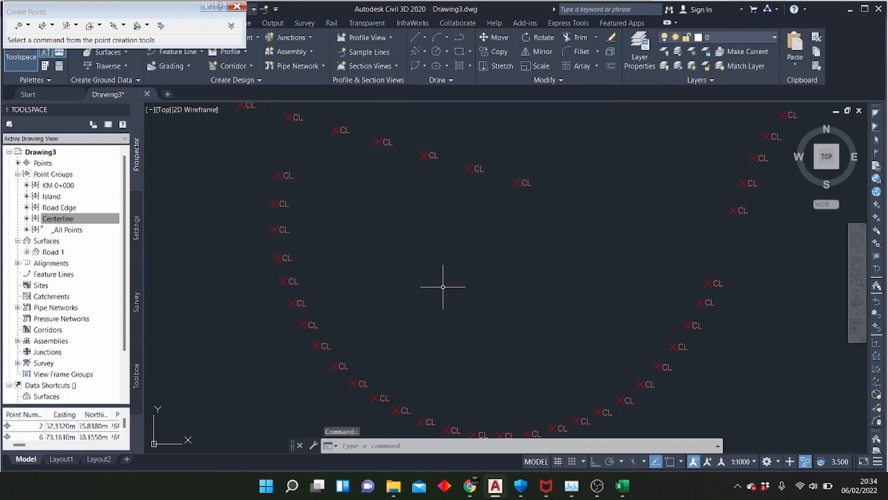
Examine the centerline points along the whole route, including the side-road junctions and the western loop
{"action": "scroll", "coordinate": [443, 287], "scroll_direction": "down", "scroll_amount": 6}
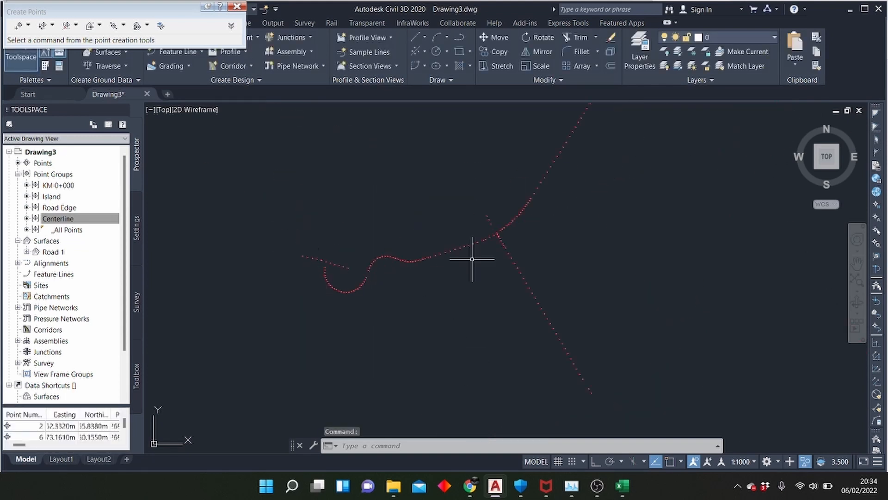
{"action": "scroll", "coordinate": [414, 288], "scroll_direction": "down", "scroll_amount": 7}
{"action": "scroll", "coordinate": [432, 254], "scroll_direction": "down", "scroll_amount": 3}
{"action": "scroll", "coordinate": [606, 155], "scroll_direction": "up", "scroll_amount": 5}
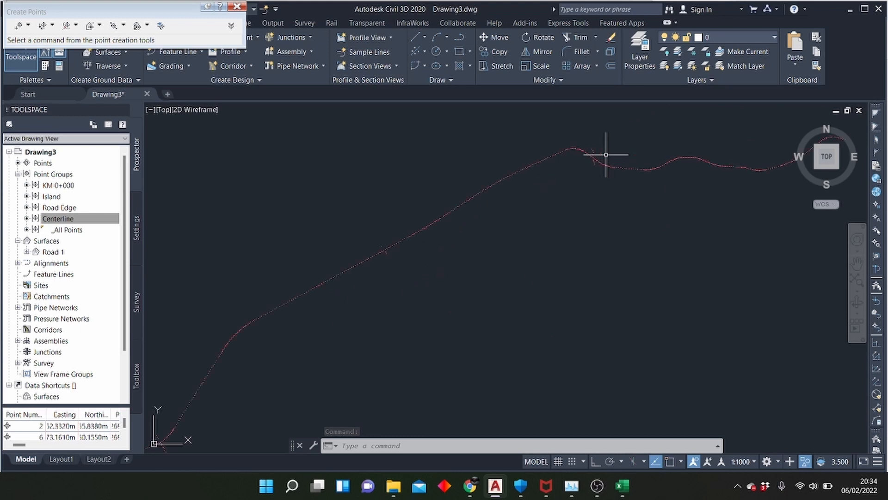
{"action": "scroll", "coordinate": [606, 154], "scroll_direction": "up", "scroll_amount": 8}
{"action": "scroll", "coordinate": [706, 202], "scroll_direction": "down", "scroll_amount": 2}
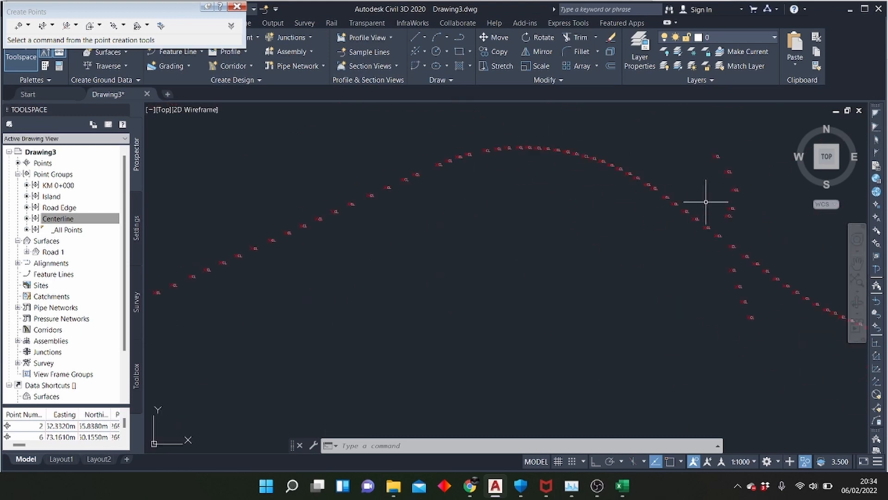
{"action": "scroll", "coordinate": [706, 202], "scroll_direction": "down", "scroll_amount": 10}
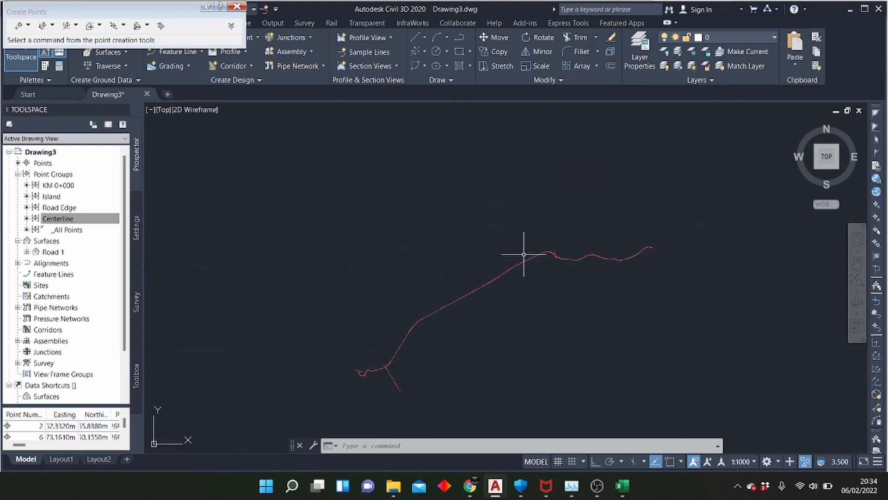
{"action": "scroll", "coordinate": [363, 365], "scroll_direction": "up", "scroll_amount": 5}
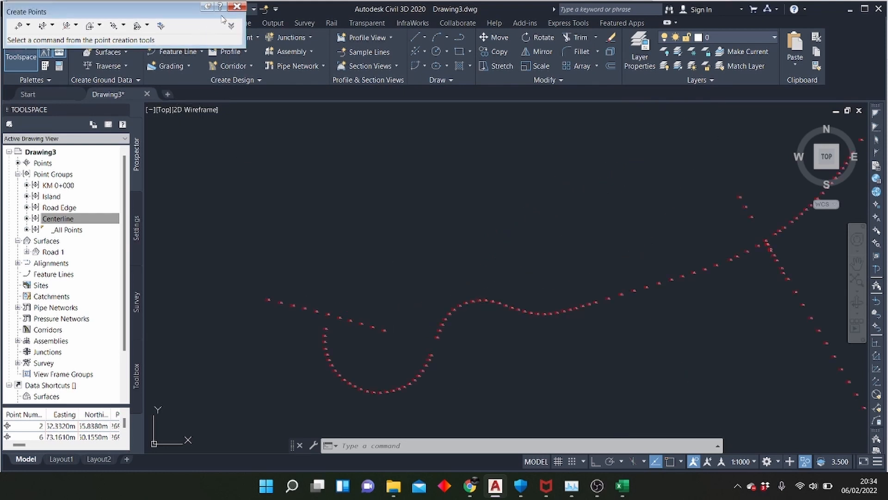
Close the point creation tools and create a centerline alignment by layout, named Road 1 Alignment
{"action": "left_click", "coordinate": [237, 8]}
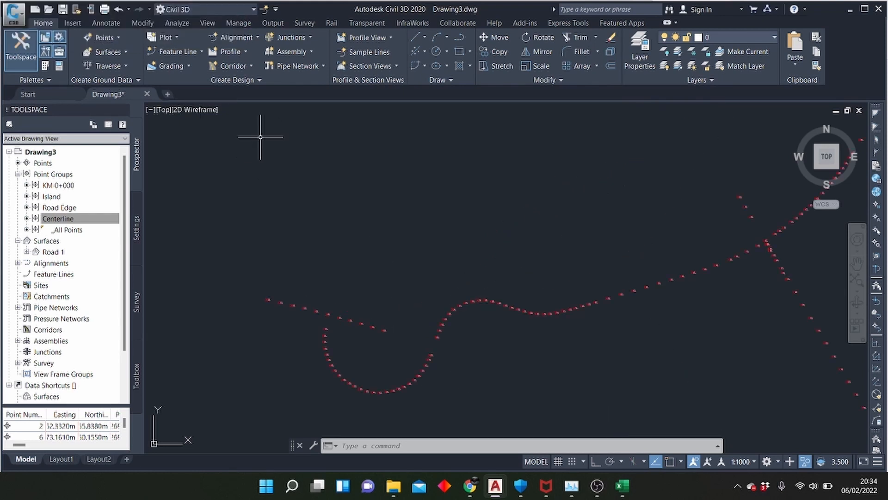
{"action": "right_click", "coordinate": [238, 39]}
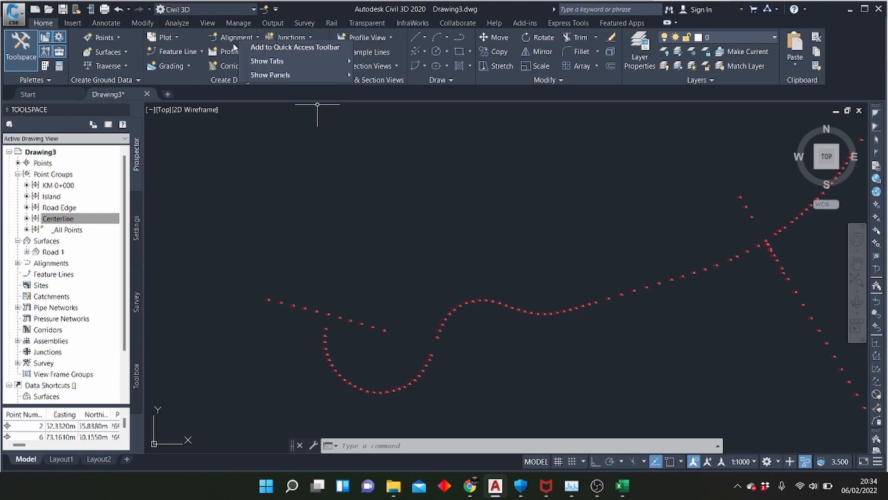
{"action": "left_click", "coordinate": [267, 174]}
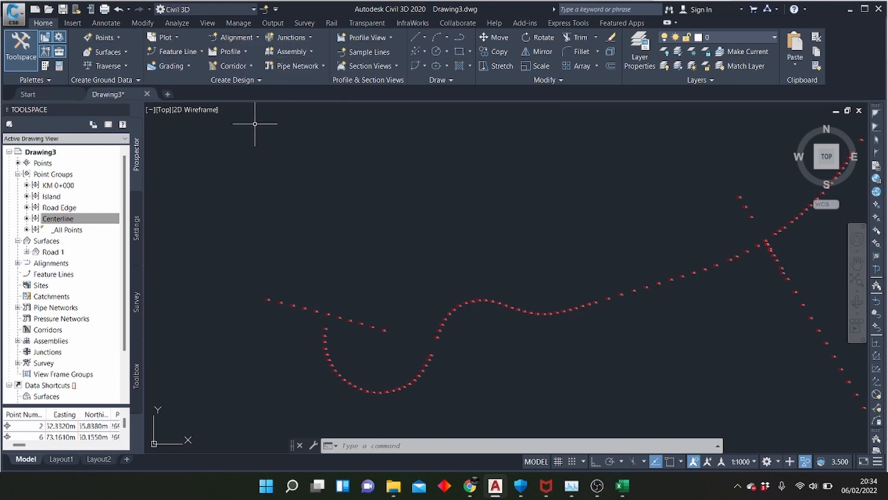
{"action": "left_click", "coordinate": [257, 38]}
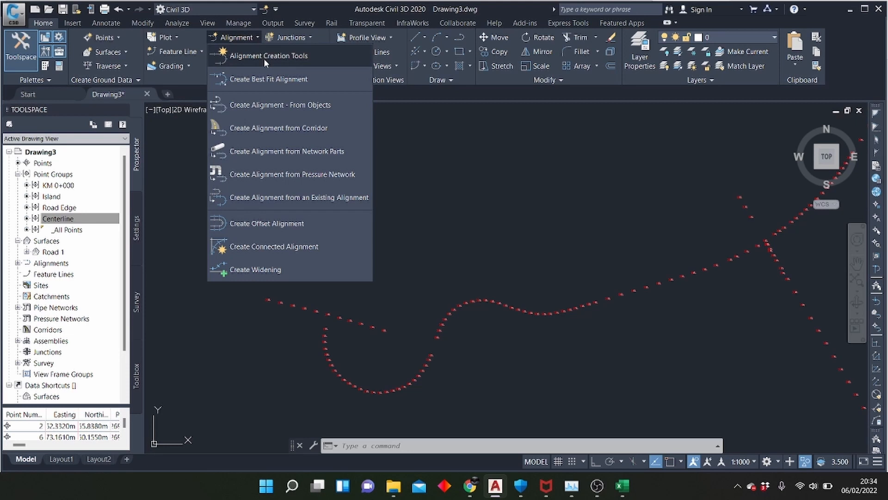
{"action": "left_click", "coordinate": [265, 58]}
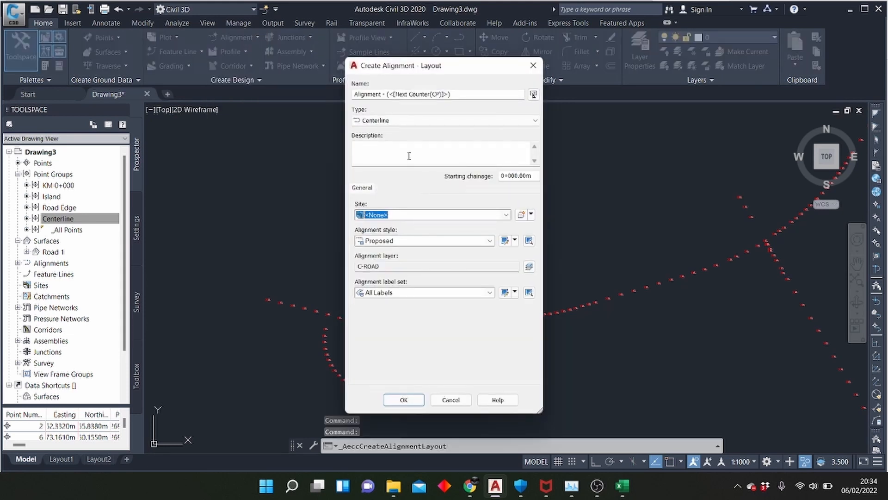
{"action": "left_click", "coordinate": [453, 94]}
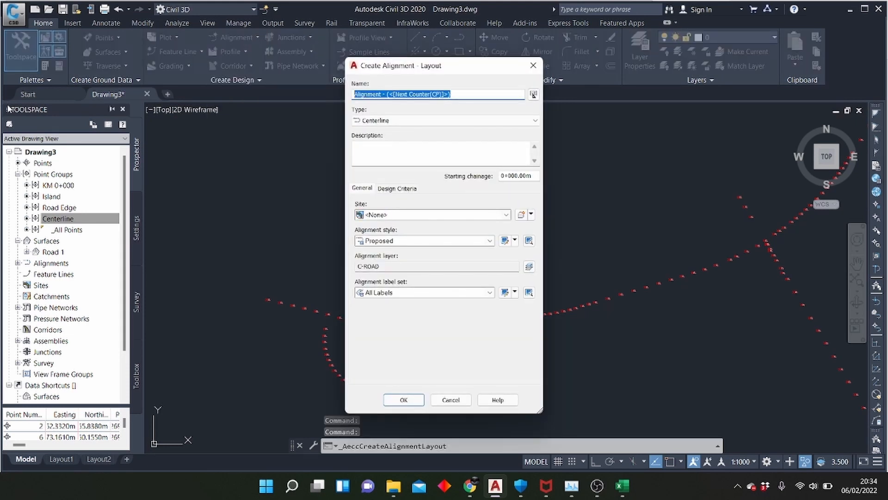
{"action": "type", "text": "Road 1 Alignment"}
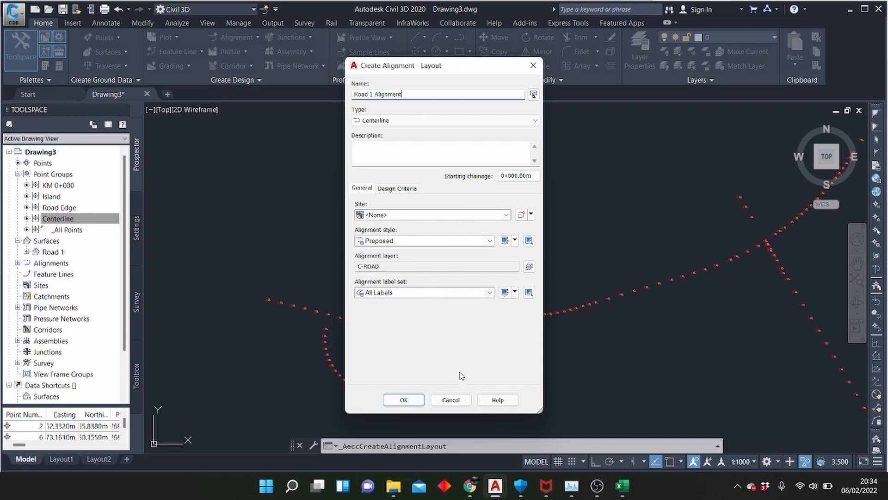
{"action": "left_click", "coordinate": [405, 400]}
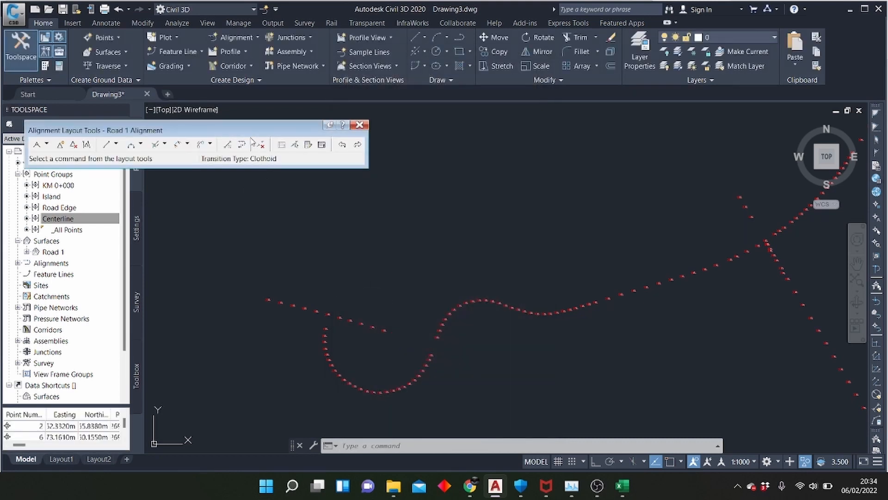
Move the Alignment Layout Tools window clear of the drawing area and review the available curve types
{"action": "left_click_drag", "start_coordinate": [245, 129], "coordinate": [236, 47]}
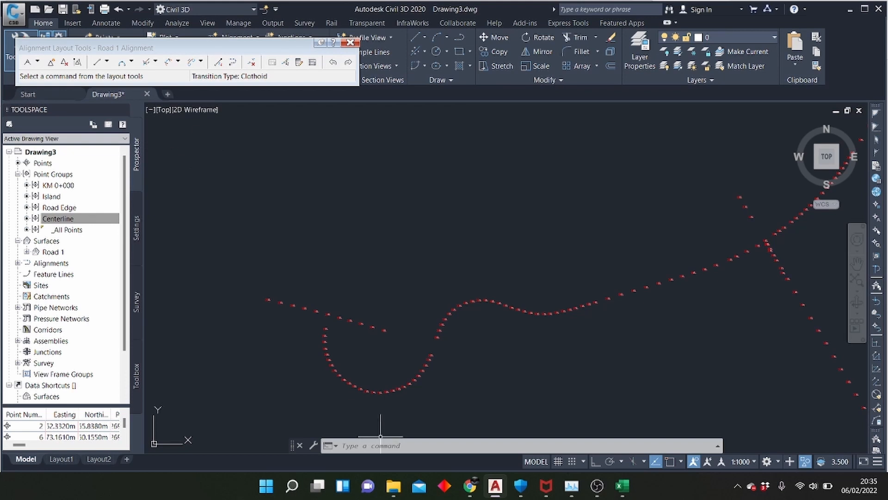
{"action": "scroll", "coordinate": [423, 391], "scroll_direction": "up", "scroll_amount": 2}
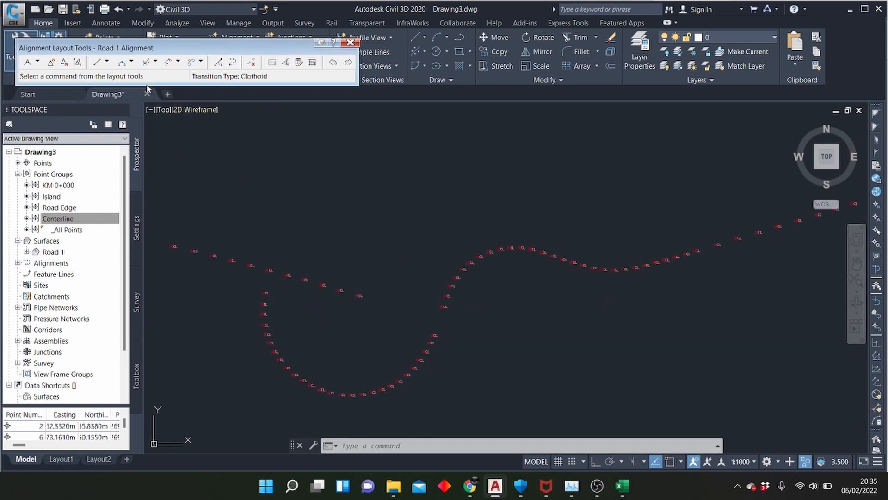
{"action": "left_click", "coordinate": [132, 63]}
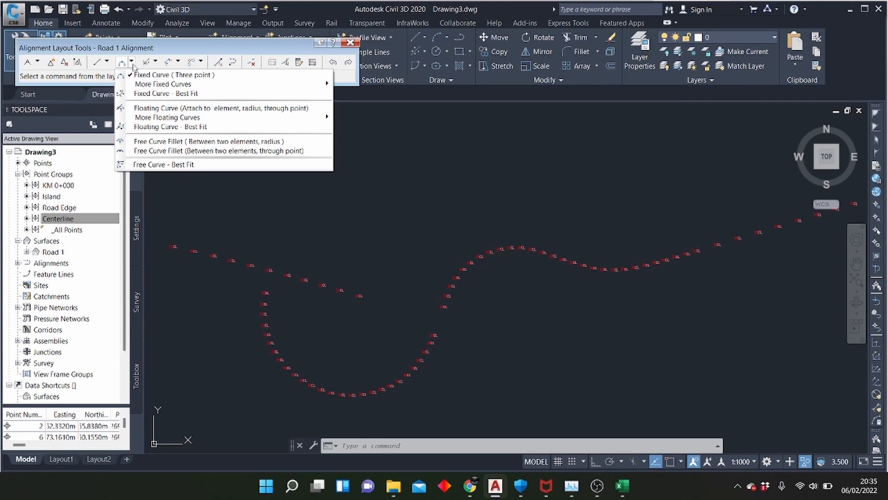
{"action": "left_click", "coordinate": [311, 336]}
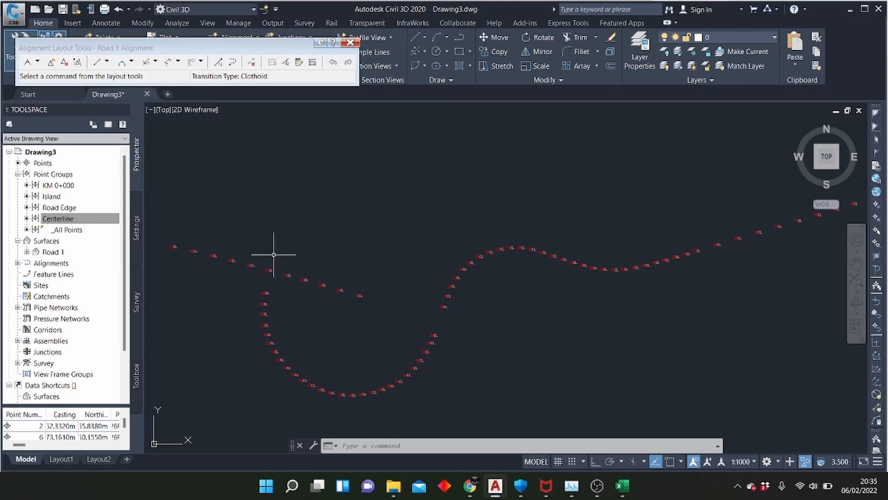
{"action": "left_click", "coordinate": [133, 62]}
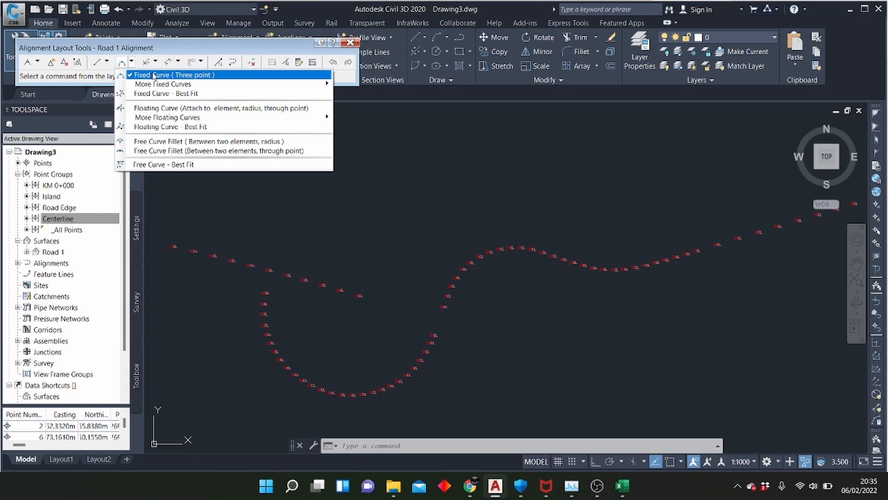
{"action": "left_click", "coordinate": [317, 332]}
With object snap on, draw a two-point fixed straight from the side-road centerline point to the first point of the western loop
{"action": "scroll", "coordinate": [282, 284], "scroll_direction": "up", "scroll_amount": 2}
{"action": "scroll", "coordinate": [238, 249], "scroll_direction": "up", "scroll_amount": 2}
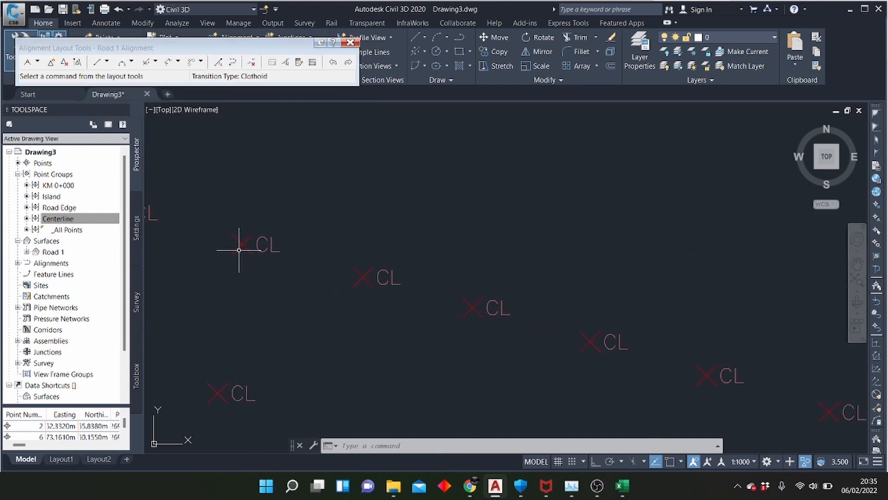
{"action": "scroll", "coordinate": [327, 291], "scroll_direction": "down", "scroll_amount": 2}
{"action": "scroll", "coordinate": [330, 279], "scroll_direction": "up", "scroll_amount": 3}
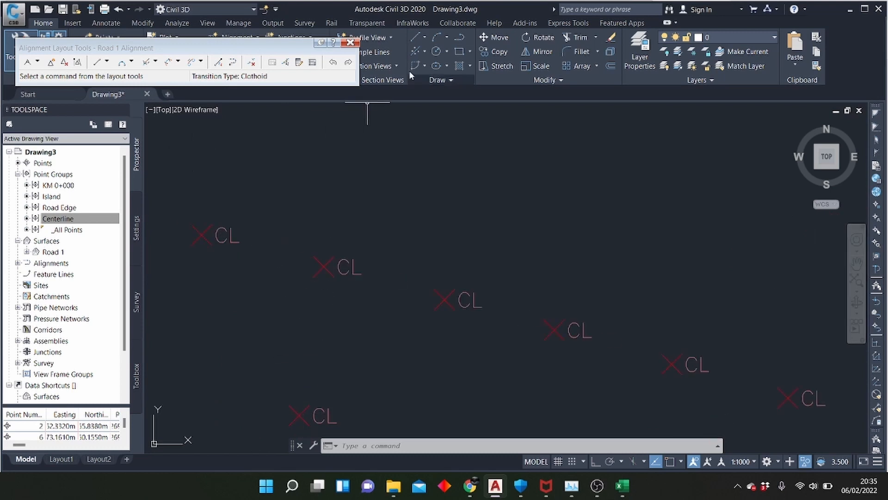
{"action": "left_click", "coordinate": [97, 61]}
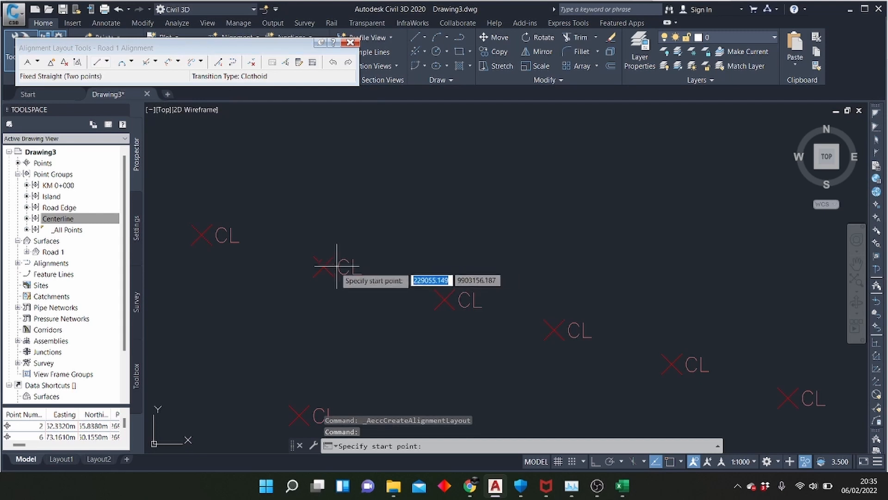
{"action": "left_click", "coordinate": [669, 462]}
{"action": "left_click", "coordinate": [680, 461]}
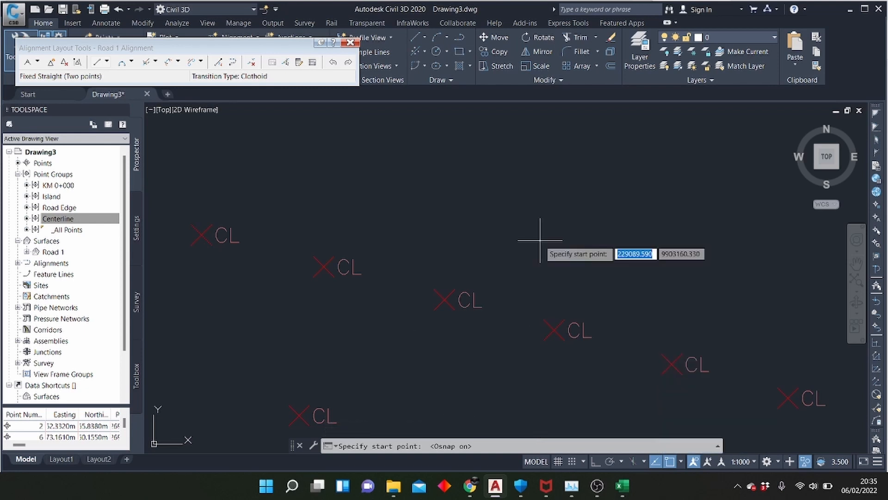
{"action": "left_click", "coordinate": [325, 266]}
{"action": "scroll", "coordinate": [422, 192], "scroll_direction": "down", "scroll_amount": 4}
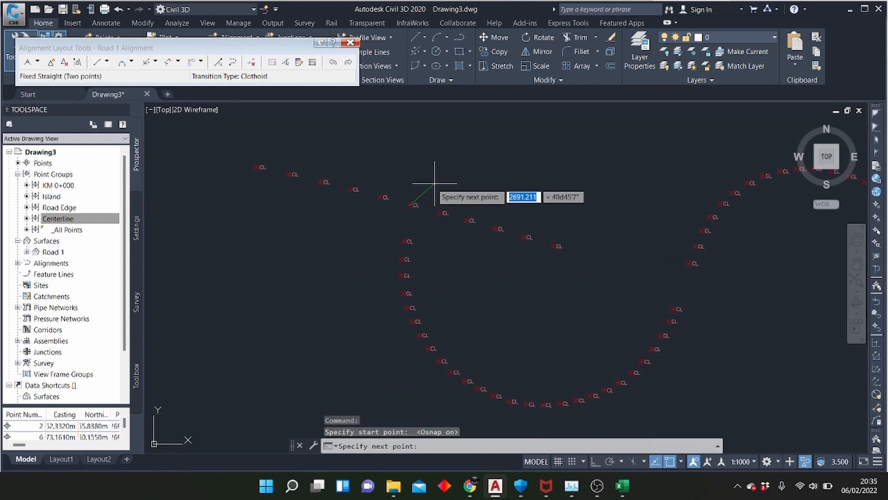
{"action": "scroll", "coordinate": [407, 232], "scroll_direction": "up", "scroll_amount": 3}
{"action": "left_click", "coordinate": [399, 263]}
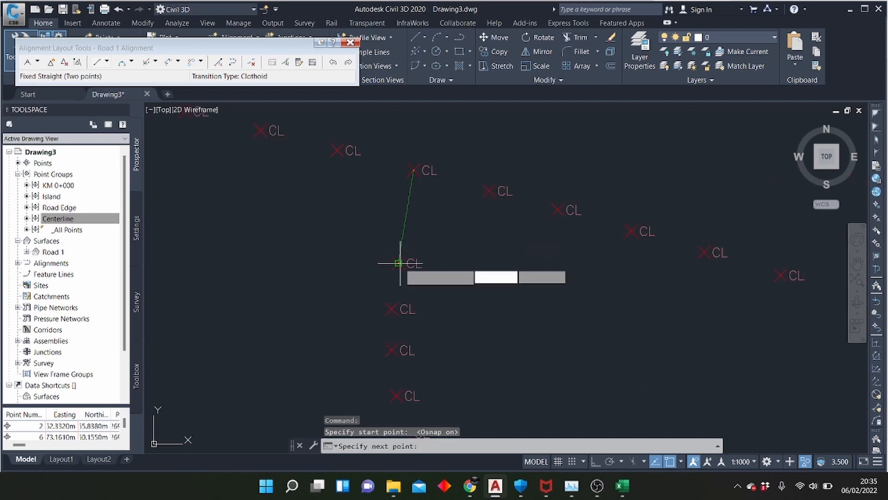
Draw a three-point fixed curve from the straight's end through the loop's lowest centerline points to the loop's last eastern point
{"action": "left_click", "coordinate": [124, 62]}
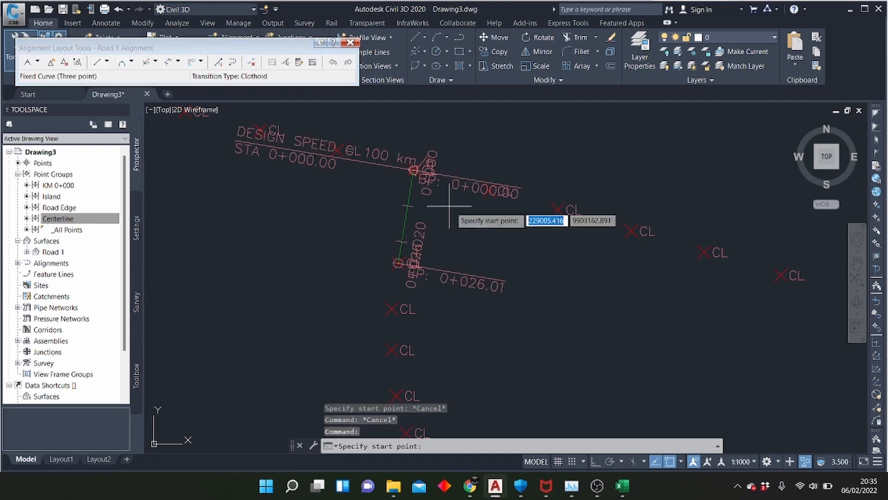
{"action": "scroll", "coordinate": [434, 203], "scroll_direction": "down", "scroll_amount": 3}
{"action": "scroll", "coordinate": [425, 223], "scroll_direction": "up", "scroll_amount": 3}
{"action": "scroll", "coordinate": [425, 223], "scroll_direction": "up", "scroll_amount": 2}
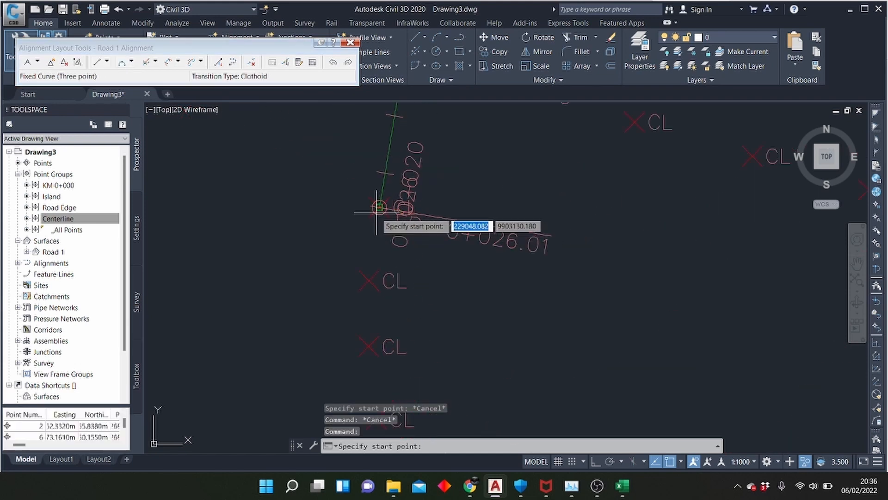
{"action": "left_click", "coordinate": [380, 208]}
{"action": "scroll", "coordinate": [381, 203], "scroll_direction": "down", "scroll_amount": 3}
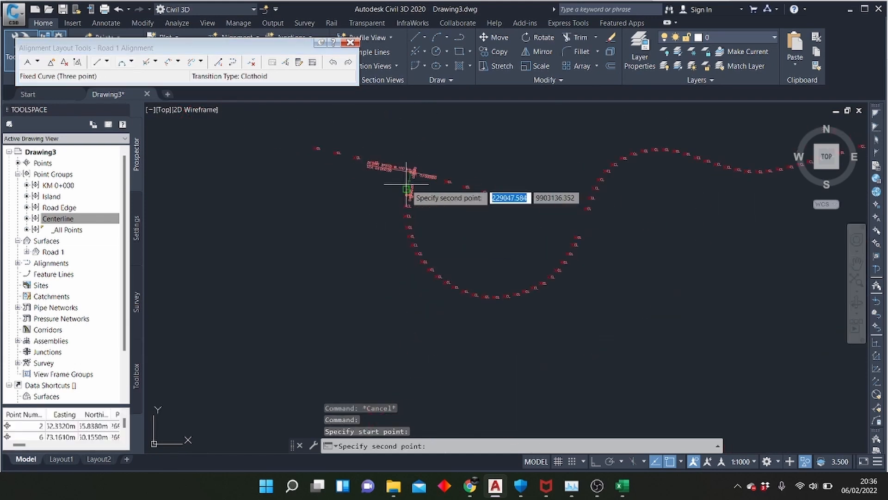
{"action": "scroll", "coordinate": [481, 299], "scroll_direction": "up", "scroll_amount": 2}
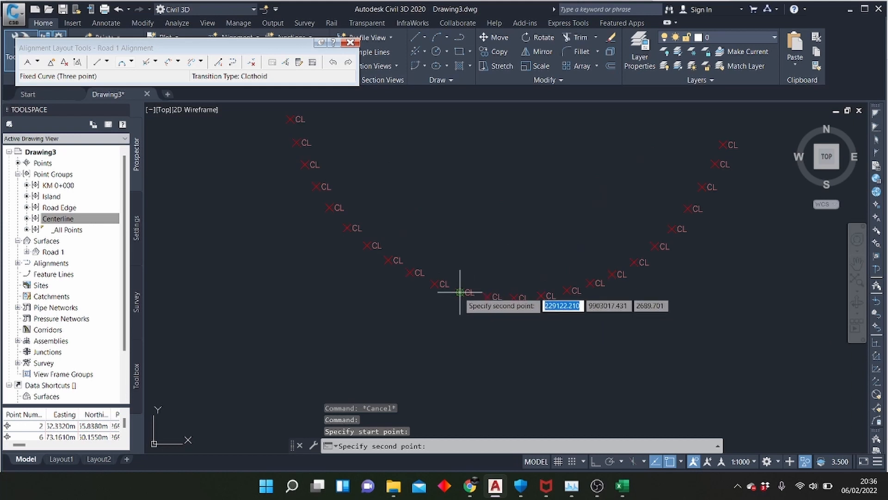
{"action": "left_click", "coordinate": [460, 293]}
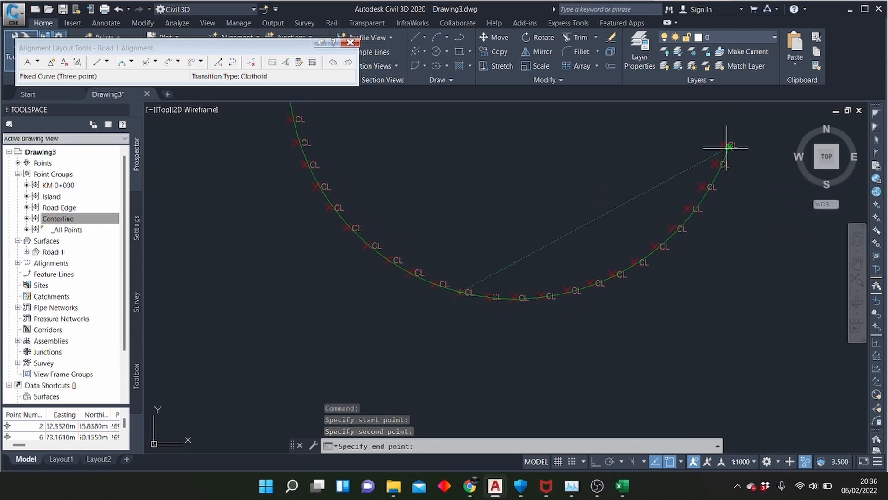
{"action": "scroll", "coordinate": [692, 196], "scroll_direction": "down", "scroll_amount": 3}
{"action": "scroll", "coordinate": [696, 199], "scroll_direction": "up", "scroll_amount": 8}
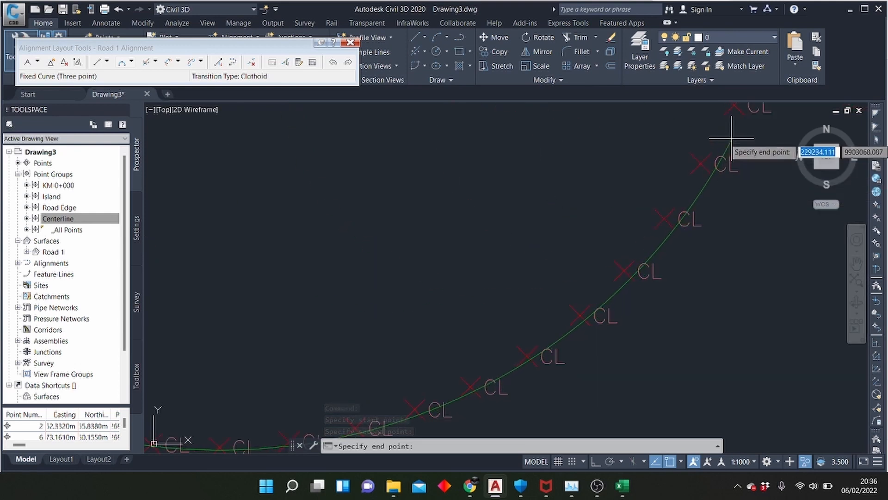
{"action": "scroll", "coordinate": [690, 185], "scroll_direction": "down", "scroll_amount": 5}
{"action": "scroll", "coordinate": [682, 201], "scroll_direction": "up", "scroll_amount": 3}
{"action": "scroll", "coordinate": [683, 201], "scroll_direction": "up", "scroll_amount": 3}
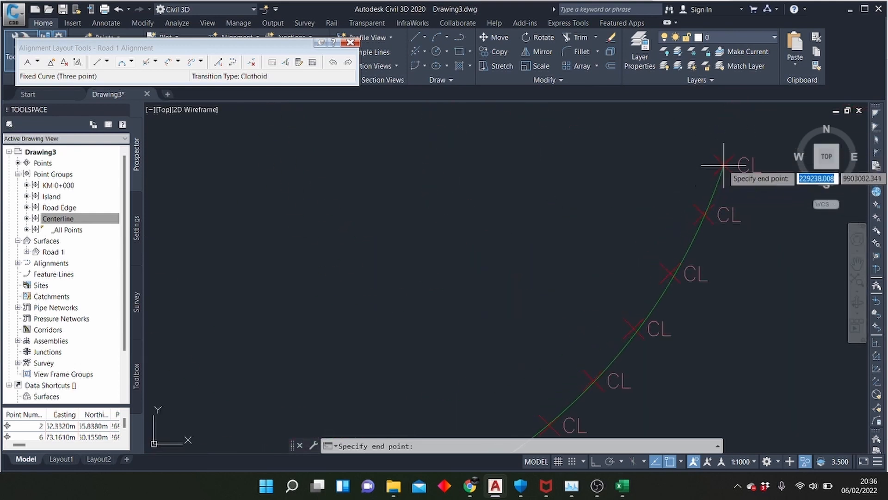
{"action": "left_click", "coordinate": [717, 178]}
Examine the new curve along the western loop and the point where it meets the initial straight
{"action": "scroll", "coordinate": [674, 273], "scroll_direction": "down", "scroll_amount": 6}
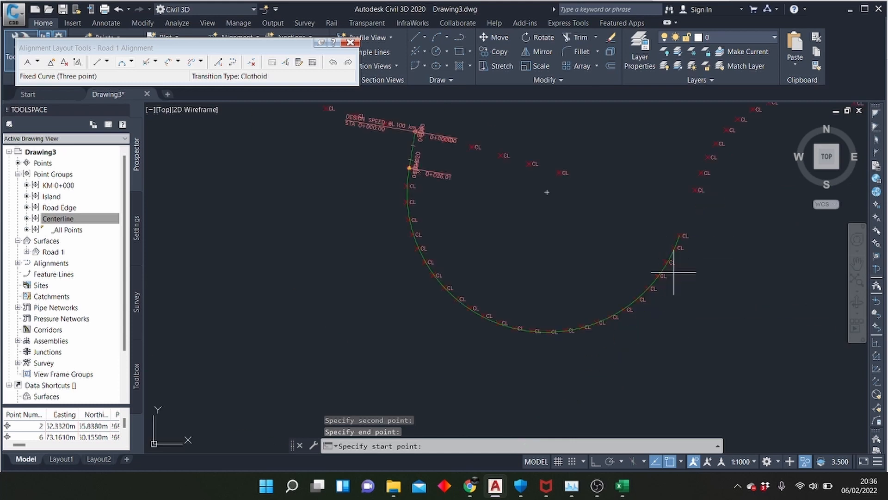
{"action": "scroll", "coordinate": [604, 319], "scroll_direction": "up", "scroll_amount": 2}
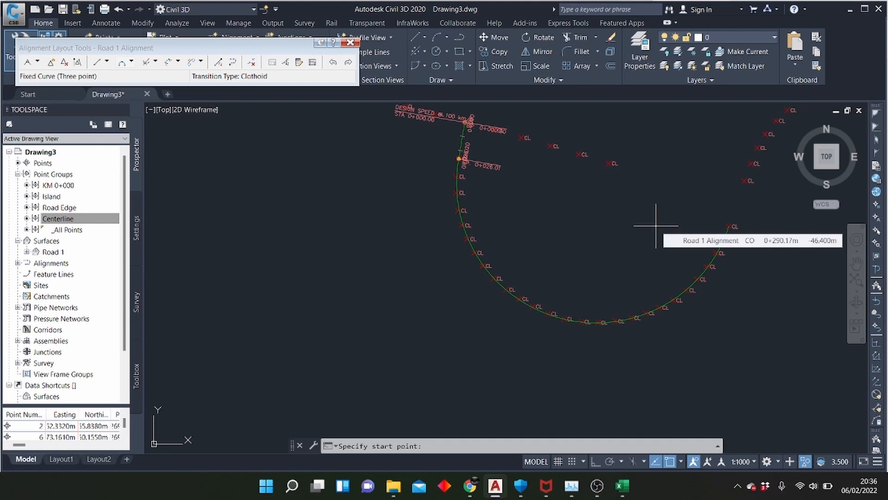
{"action": "scroll", "coordinate": [655, 226], "scroll_direction": "up", "scroll_amount": 6}
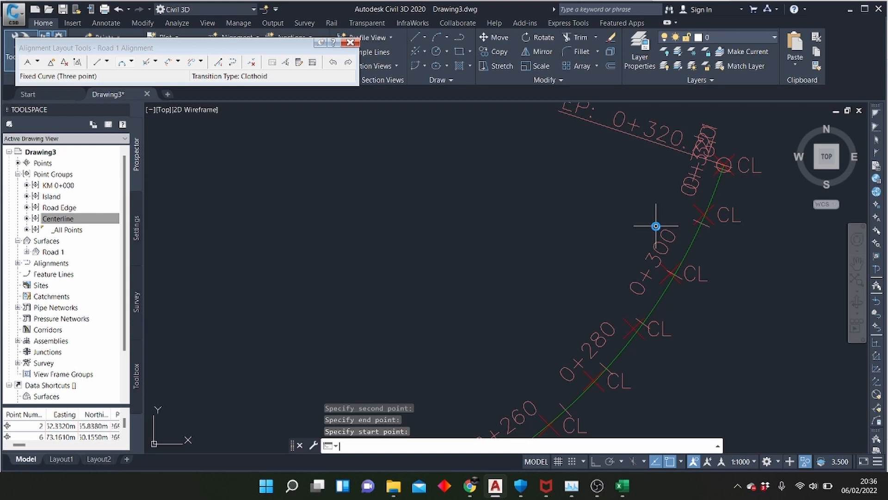
{"action": "scroll", "coordinate": [655, 226], "scroll_direction": "down", "scroll_amount": 6}
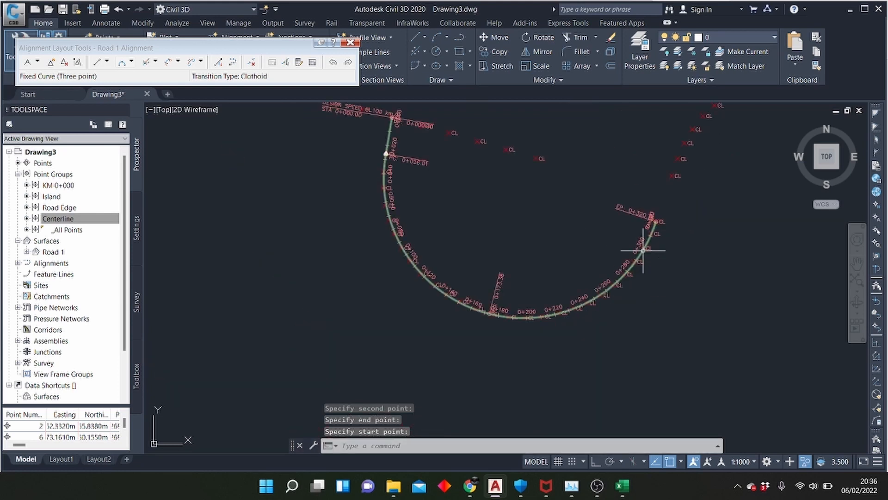
{"action": "scroll", "coordinate": [373, 141], "scroll_direction": "up", "scroll_amount": 4}
{"action": "scroll", "coordinate": [429, 197], "scroll_direction": "down", "scroll_amount": 4}
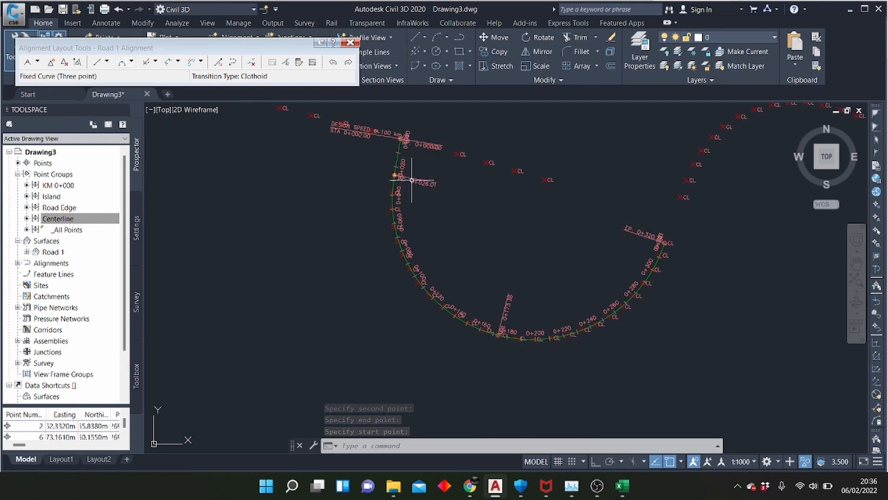
{"action": "scroll", "coordinate": [405, 136], "scroll_direction": "up", "scroll_amount": 5}
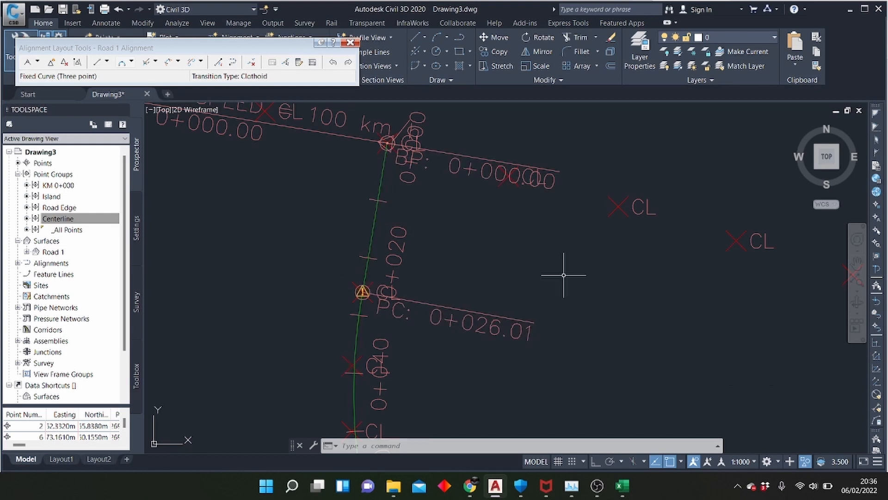
{"action": "scroll", "coordinate": [370, 122], "scroll_direction": "down", "scroll_amount": 4}
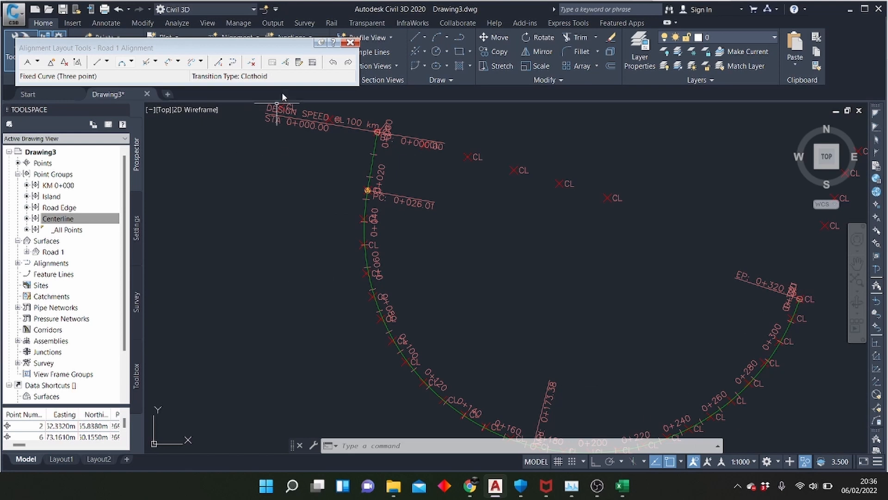
{"action": "scroll", "coordinate": [349, 222], "scroll_direction": "up", "scroll_amount": 5}
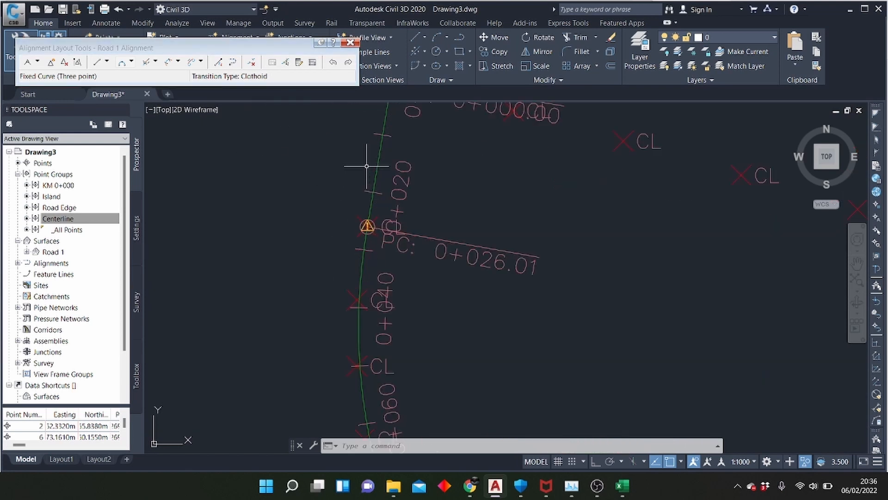
{"action": "scroll", "coordinate": [348, 222], "scroll_direction": "up", "scroll_amount": 5}
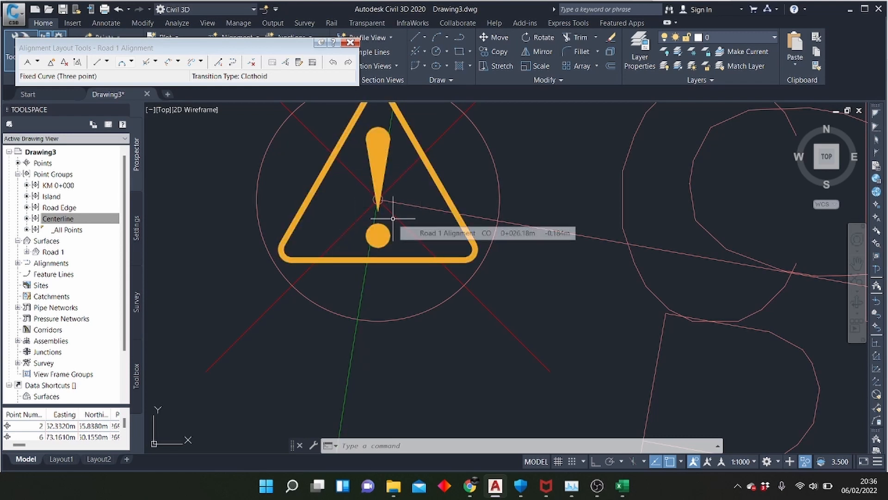
{"action": "scroll", "coordinate": [393, 217], "scroll_direction": "up", "scroll_amount": 8}
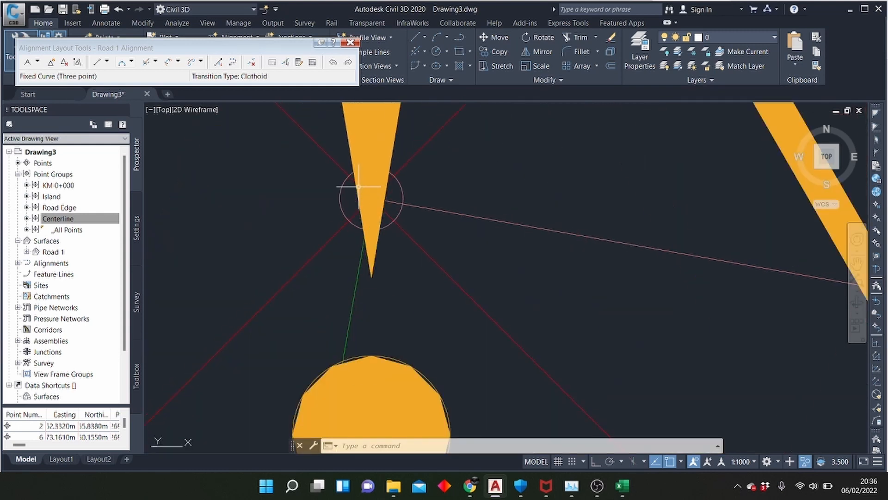
{"action": "scroll", "coordinate": [362, 217], "scroll_direction": "down", "scroll_amount": 5}
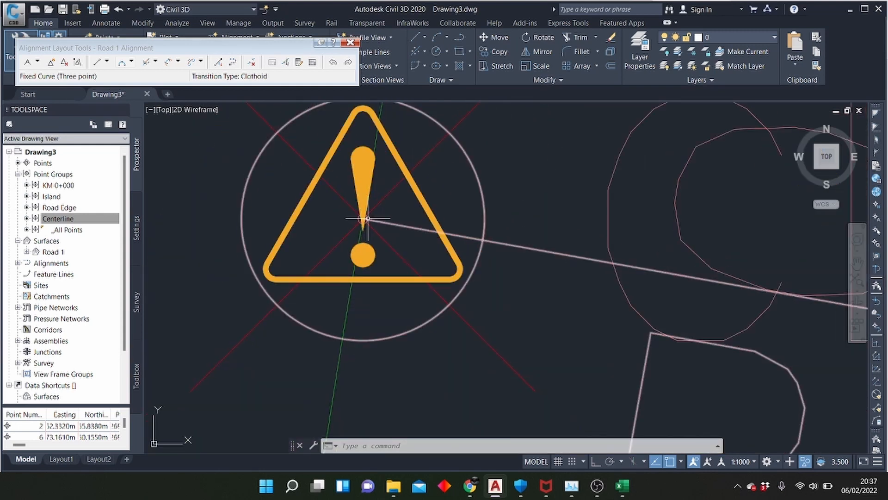
{"action": "scroll", "coordinate": [368, 218], "scroll_direction": "down", "scroll_amount": 4}
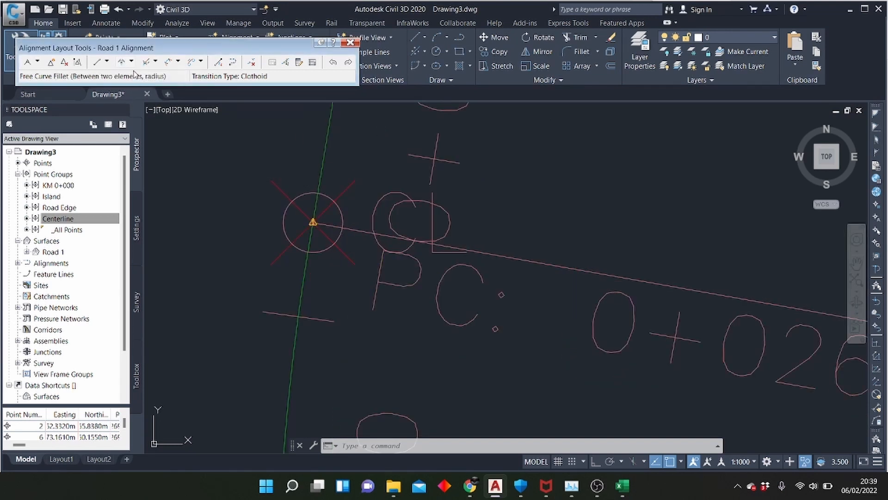
Add a free curve fillet between the initial straight and the western loop curve: less than 180, reverse, radius 1000 m
{"action": "left_click", "coordinate": [131, 61]}
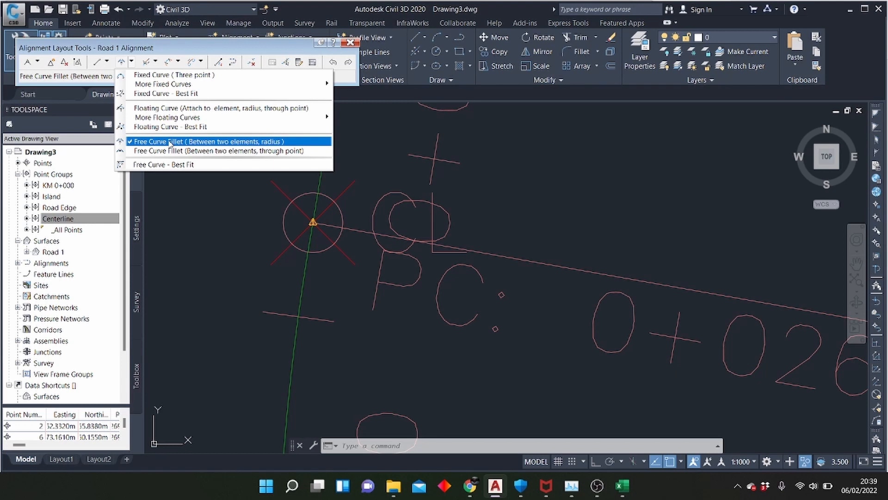
{"action": "left_click", "coordinate": [169, 142]}
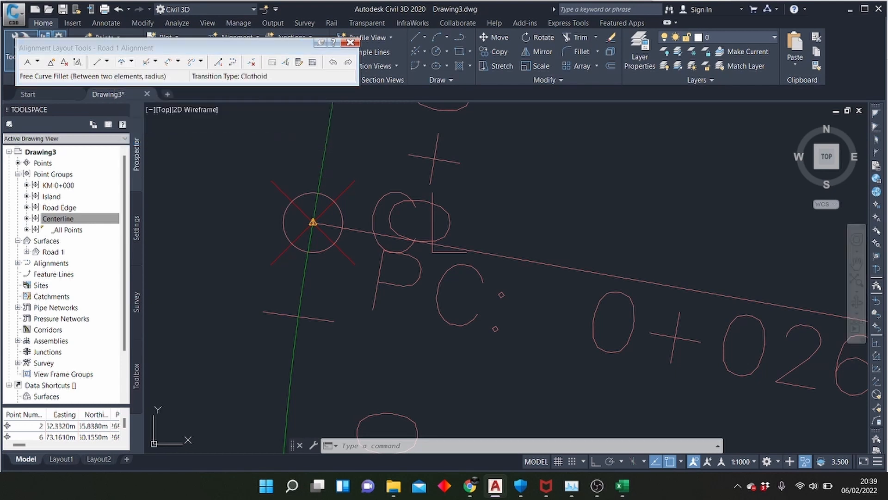
{"action": "left_click", "coordinate": [320, 167]}
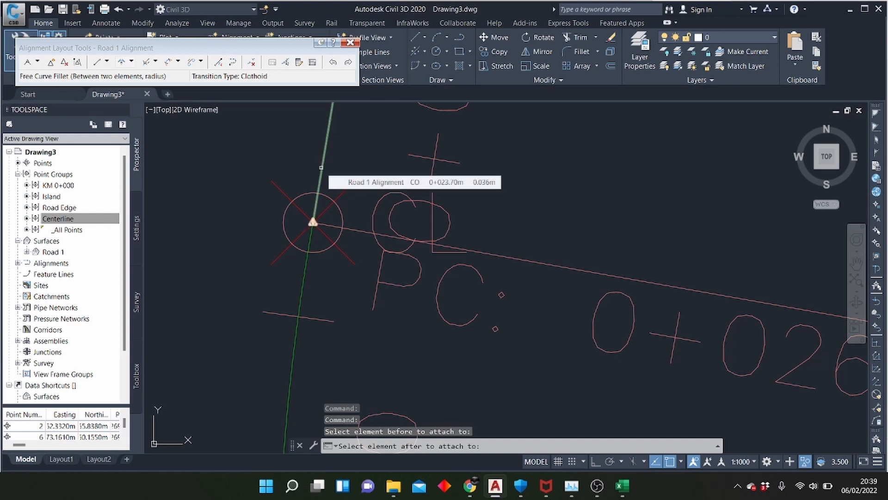
{"action": "left_click", "coordinate": [303, 265]}
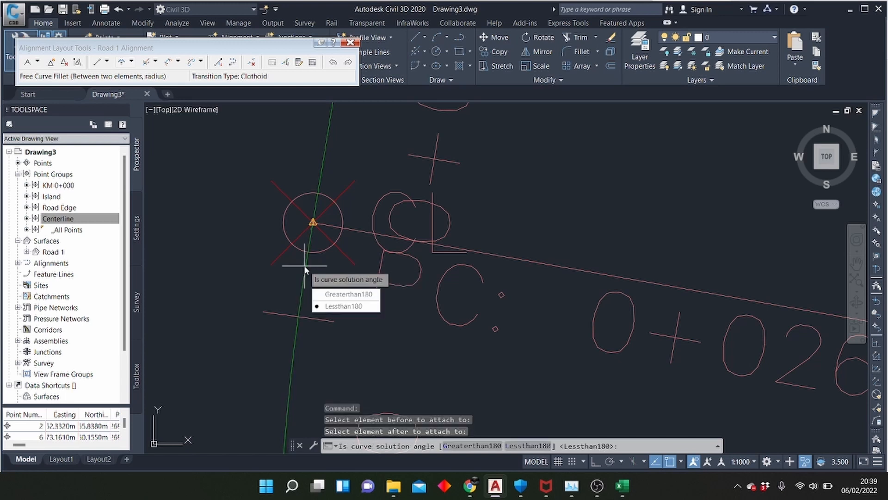
{"action": "left_click", "coordinate": [336, 306]}
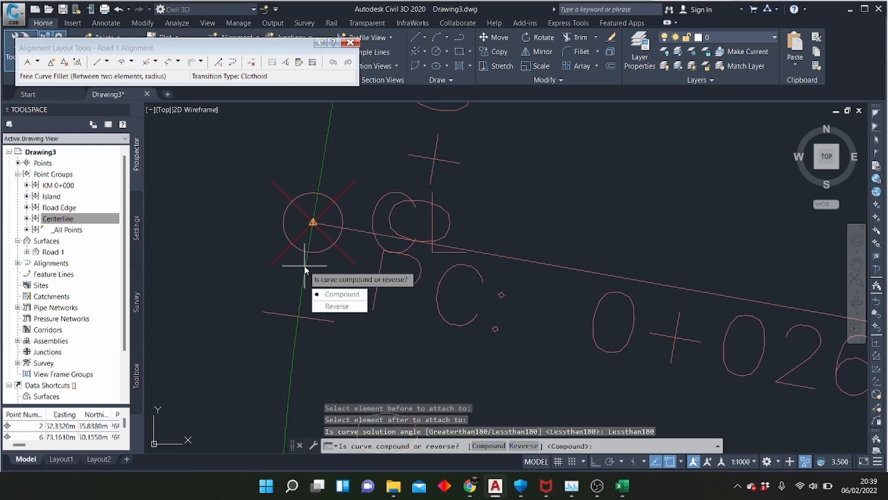
{"action": "left_click", "coordinate": [337, 306]}
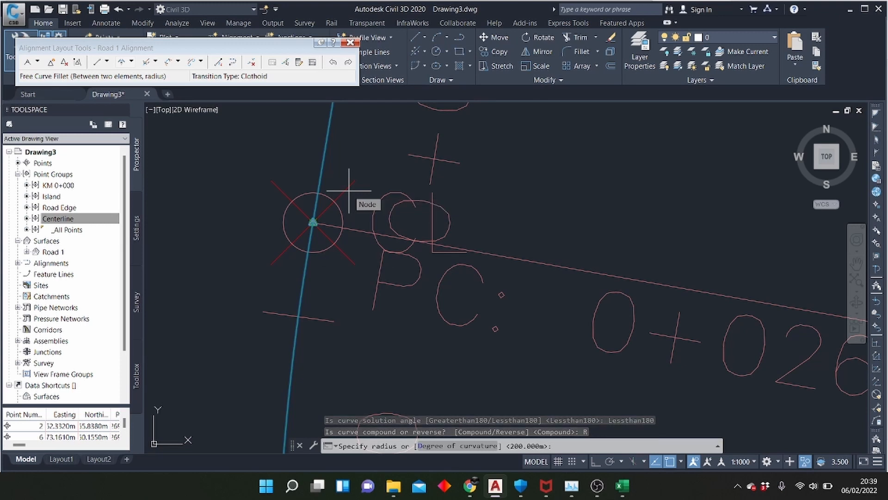
{"action": "type", "text": "1000"}
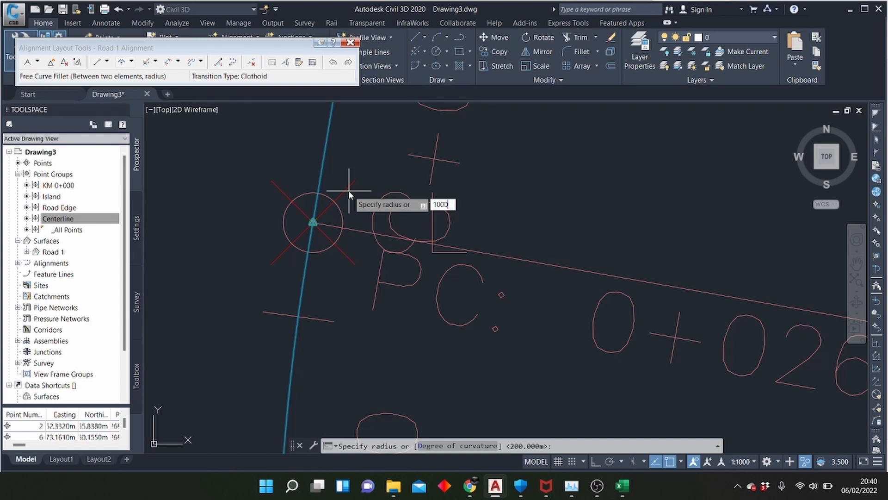
{"action": "key", "text": "Return"}
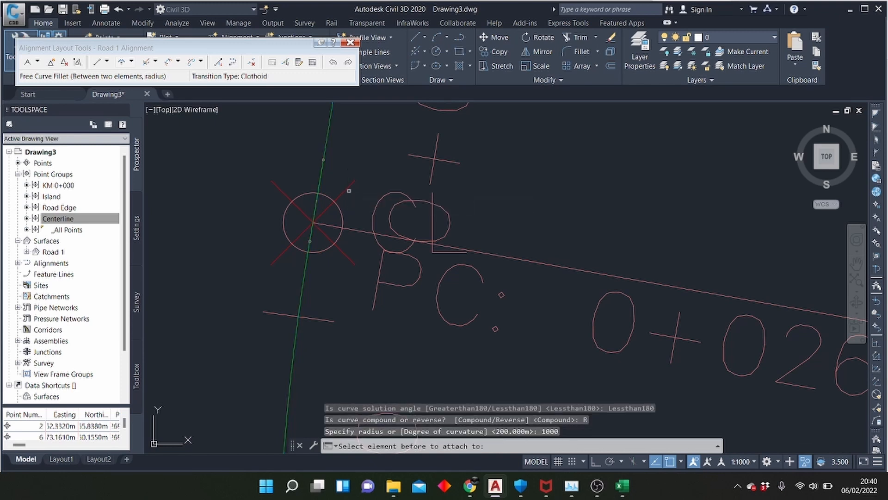
{"action": "key", "text": "Escape"}
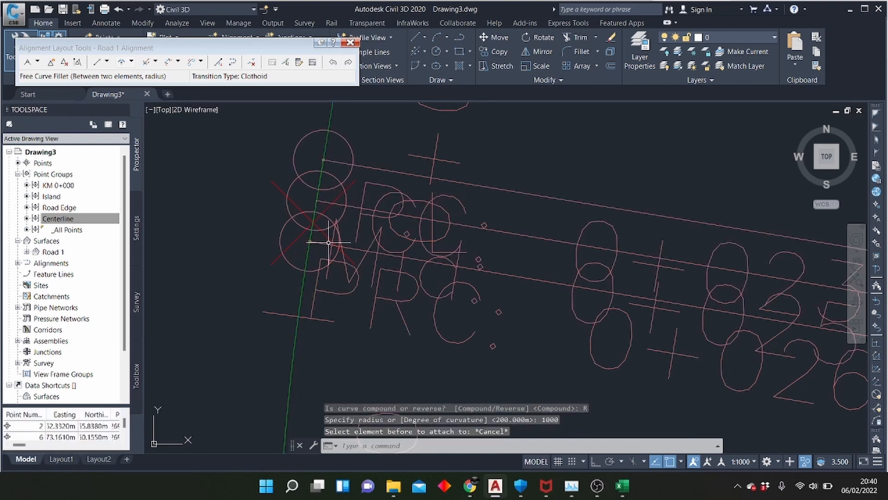
Draw a three-point fixed curve over the centerline crest east of the loop, from its first point beyond the gap to just past the summit
{"action": "scroll", "coordinate": [321, 325], "scroll_direction": "down", "scroll_amount": 6}
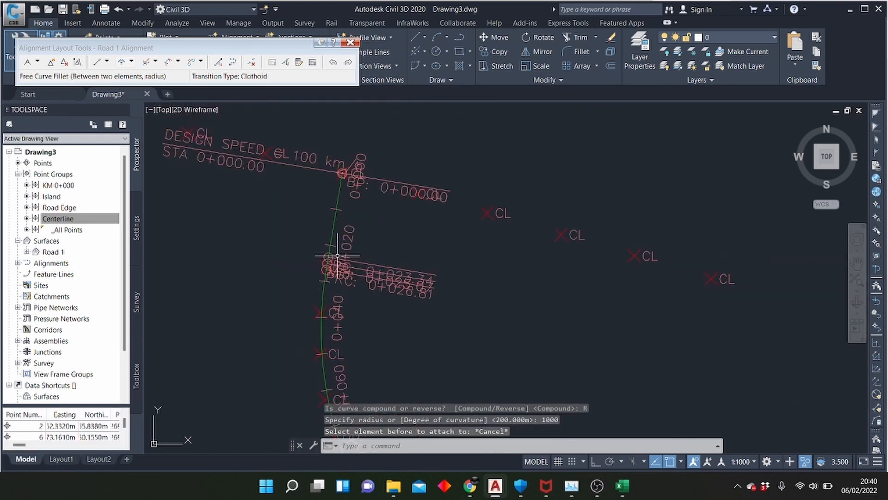
{"action": "scroll", "coordinate": [439, 297], "scroll_direction": "up", "scroll_amount": 5}
{"action": "scroll", "coordinate": [328, 286], "scroll_direction": "down", "scroll_amount": 2}
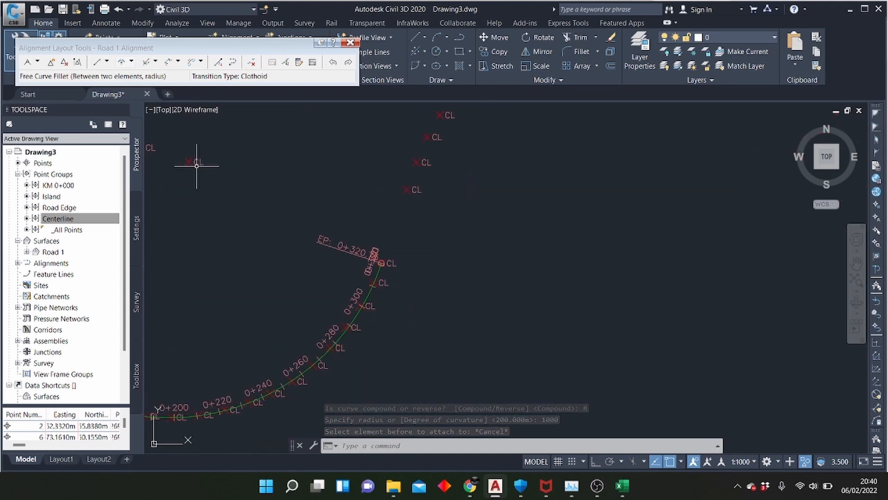
{"action": "scroll", "coordinate": [317, 278], "scroll_direction": "down", "scroll_amount": 4}
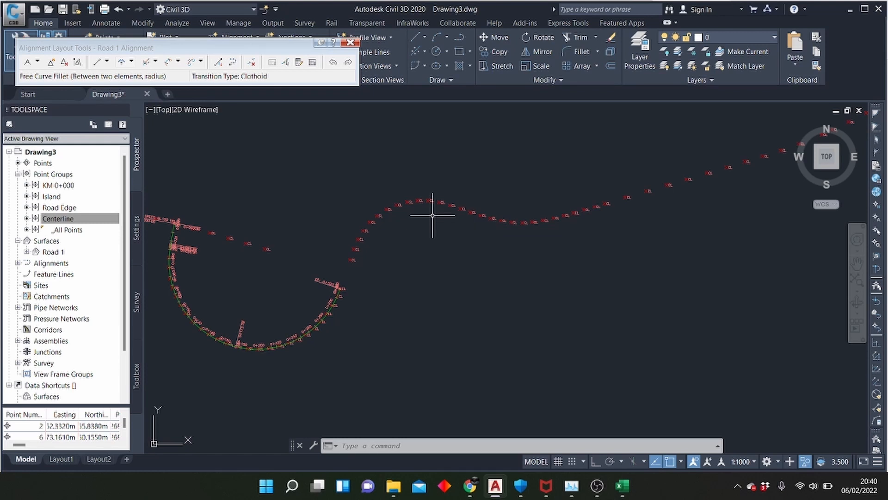
{"action": "scroll", "coordinate": [433, 215], "scroll_direction": "up", "scroll_amount": 2}
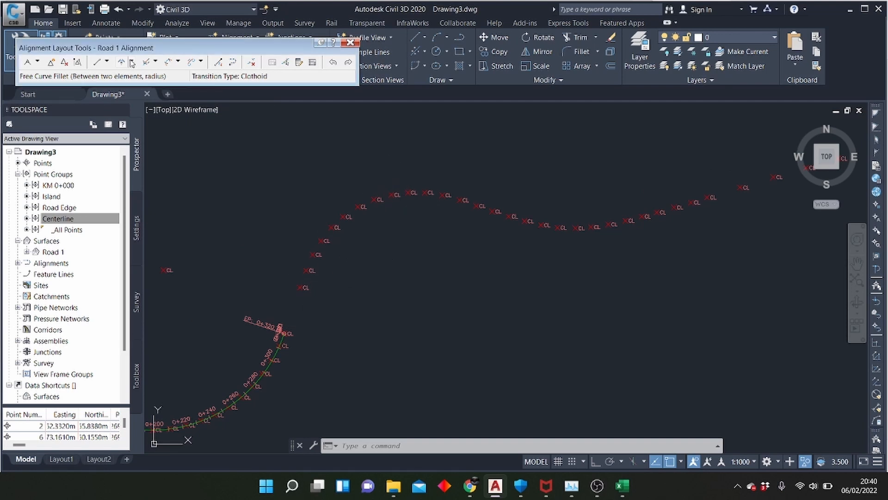
{"action": "scroll", "coordinate": [287, 345], "scroll_direction": "down", "scroll_amount": 4}
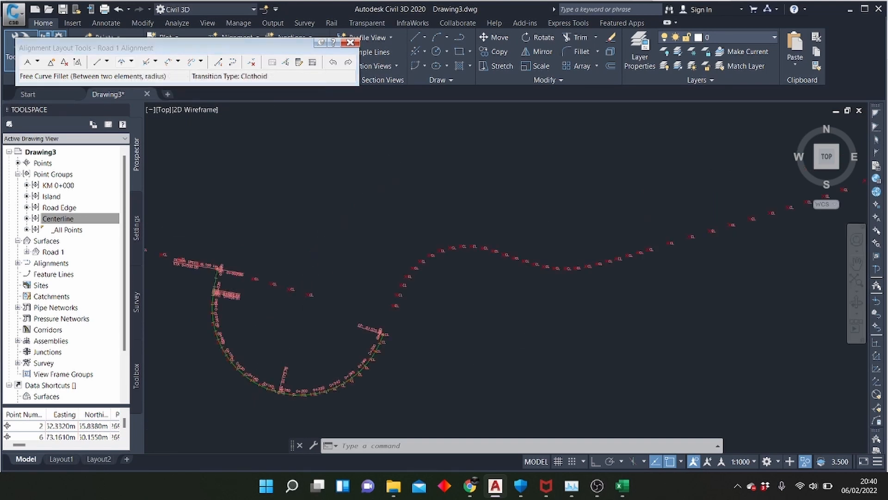
{"action": "left_click", "coordinate": [133, 62]}
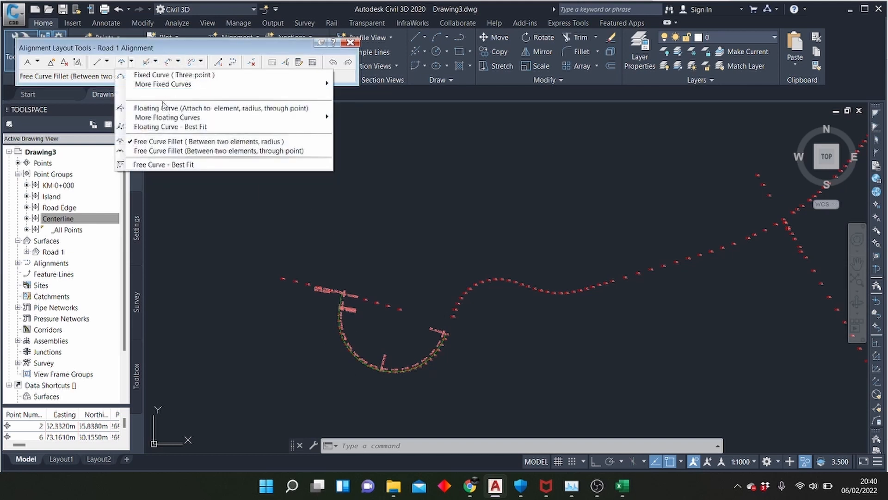
{"action": "mouse_move", "coordinate": [172, 84]}
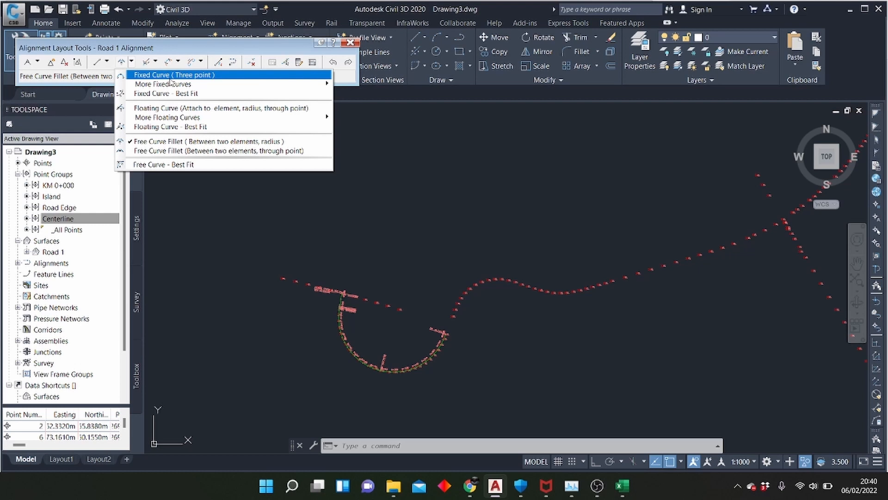
{"action": "left_click", "coordinate": [170, 78]}
{"action": "scroll", "coordinate": [519, 261], "scroll_direction": "up", "scroll_amount": 3}
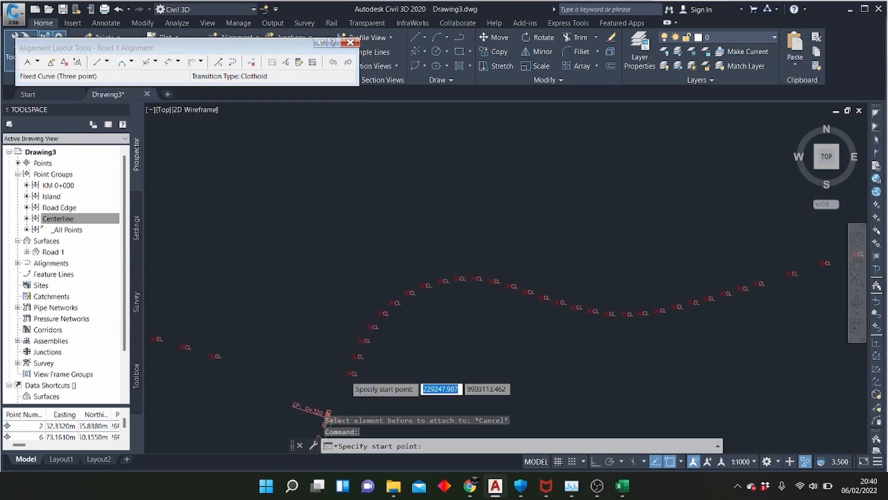
{"action": "scroll", "coordinate": [350, 370], "scroll_direction": "up", "scroll_amount": 4}
{"action": "left_click", "coordinate": [350, 367]}
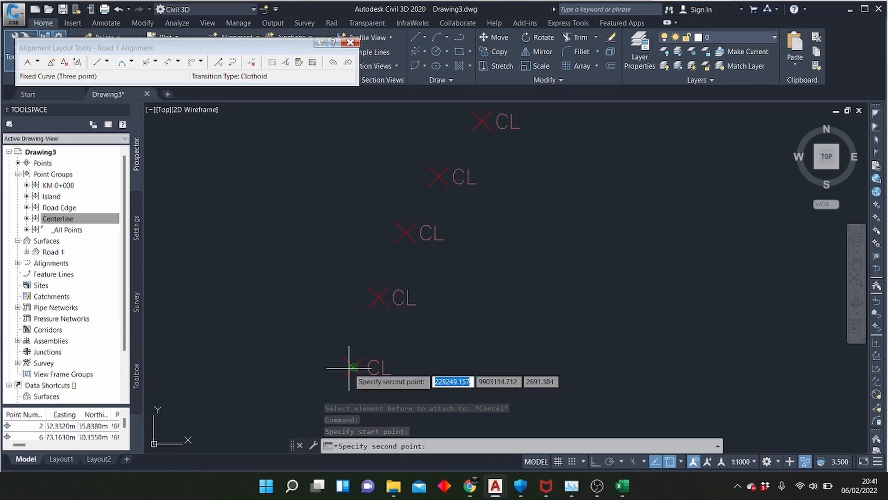
{"action": "scroll", "coordinate": [354, 366], "scroll_direction": "down", "scroll_amount": 3}
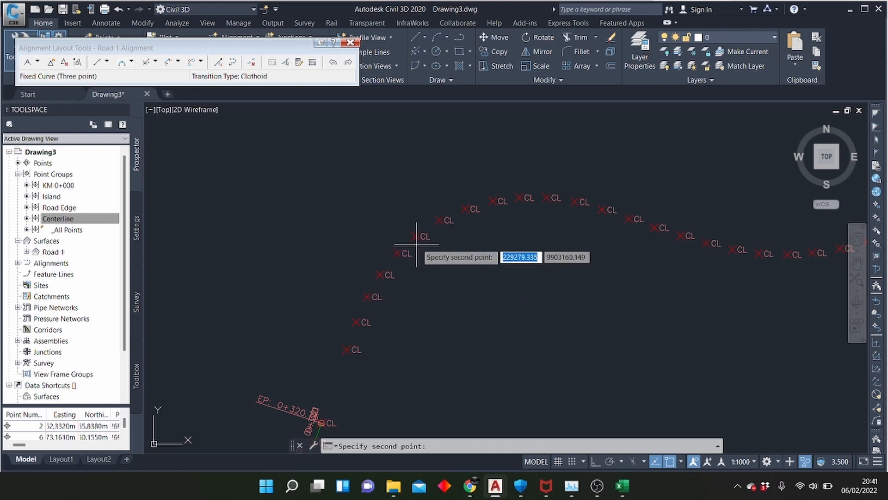
{"action": "left_click", "coordinate": [439, 220]}
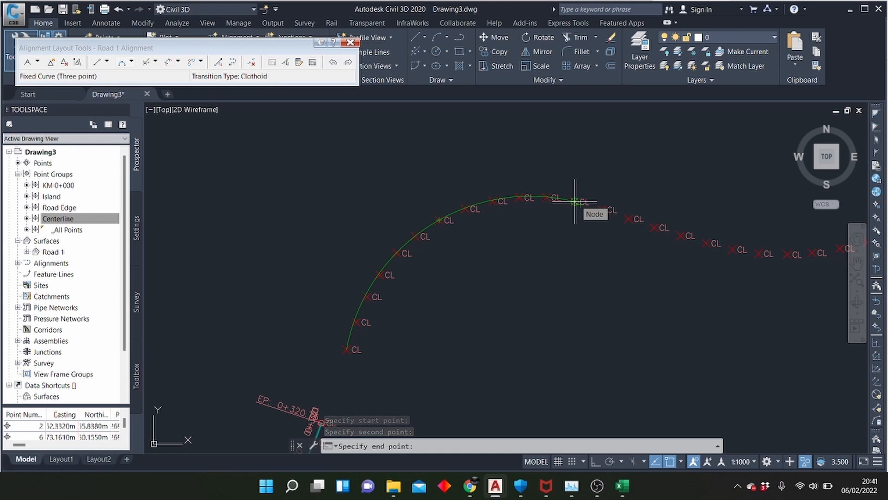
{"action": "left_click", "coordinate": [575, 202]}
Draw a three-point fixed curve through the centerline dip east of the crest, ending where the points start climbing in a straight run
{"action": "scroll", "coordinate": [347, 231], "scroll_direction": "down", "scroll_amount": 4}
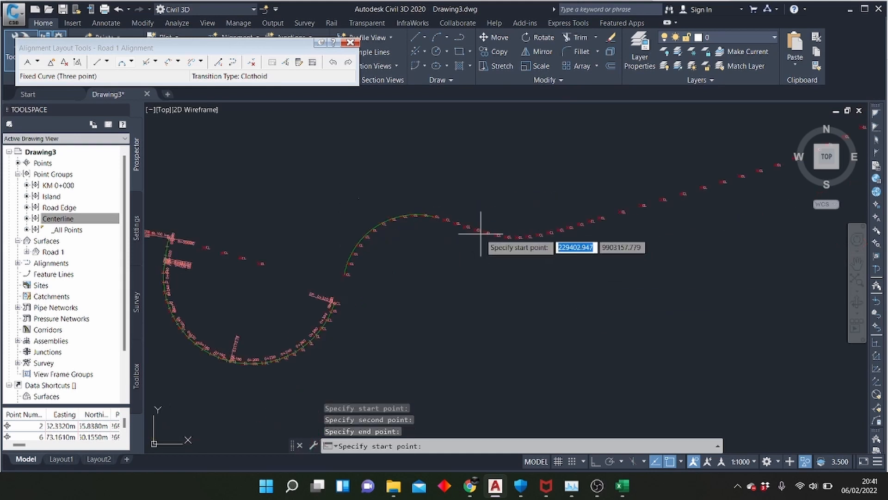
{"action": "scroll", "coordinate": [480, 232], "scroll_direction": "up", "scroll_amount": 5}
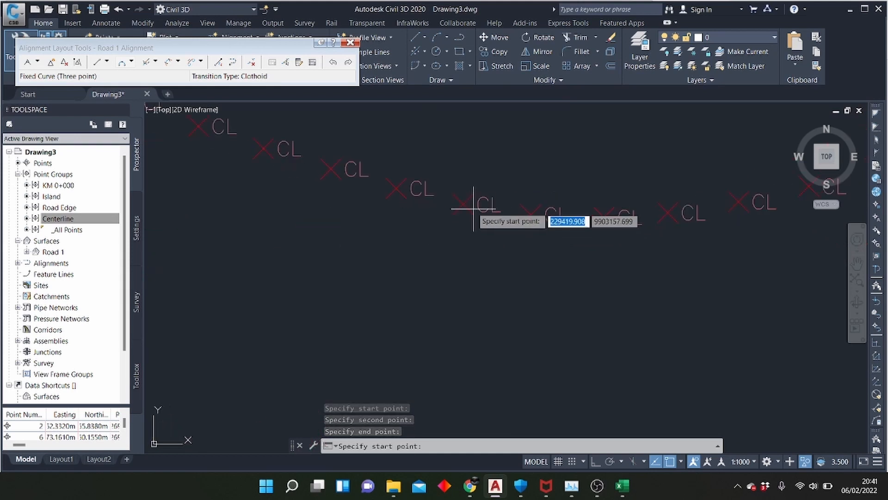
{"action": "left_click", "coordinate": [395, 188]}
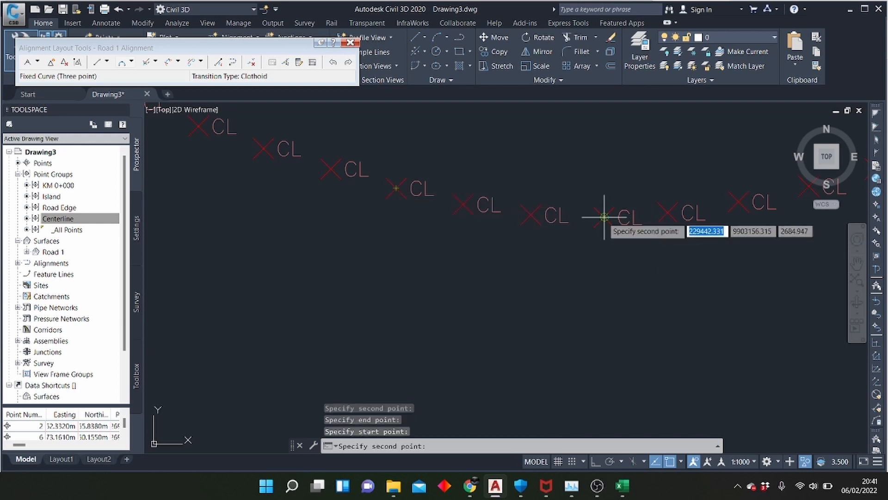
{"action": "left_click", "coordinate": [668, 213]}
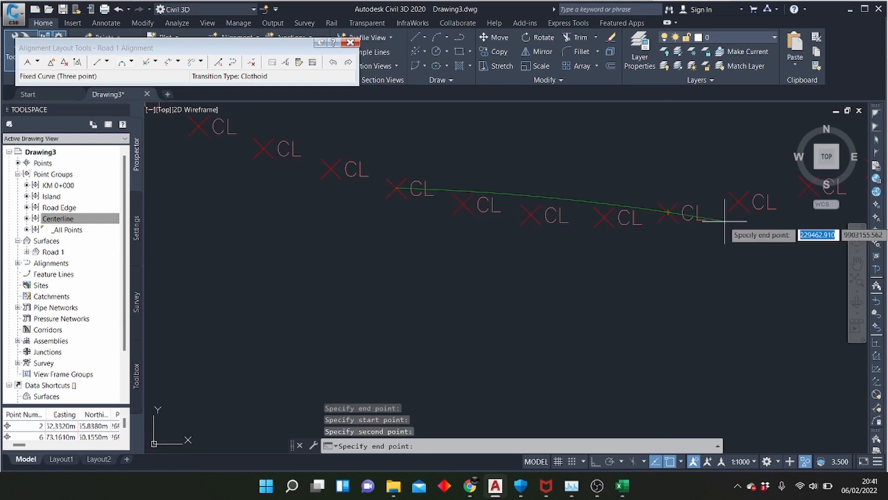
{"action": "scroll", "coordinate": [725, 221], "scroll_direction": "down", "scroll_amount": 4}
{"action": "scroll", "coordinate": [730, 208], "scroll_direction": "up", "scroll_amount": 3}
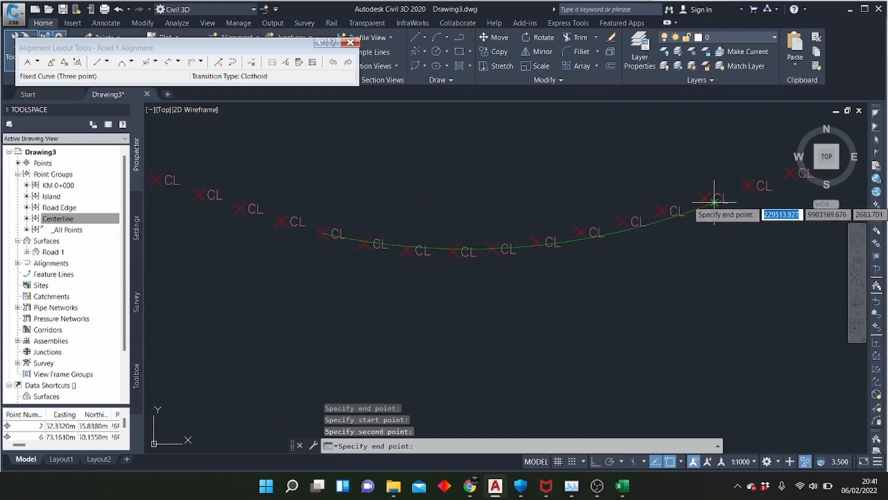
{"action": "left_click", "coordinate": [622, 221]}
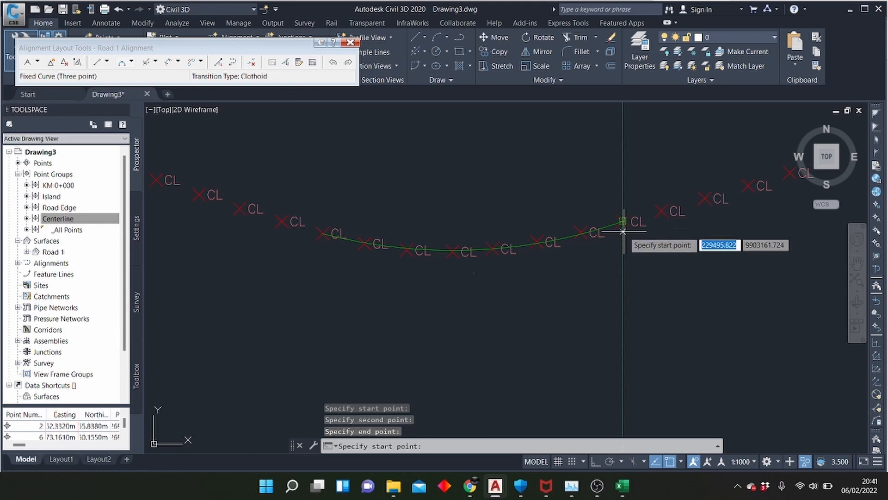
Draw a three-point fixed curve along five consecutive centerline points on the nearly straight run west of the road junction
{"action": "scroll", "coordinate": [628, 231], "scroll_direction": "up", "scroll_amount": 4}
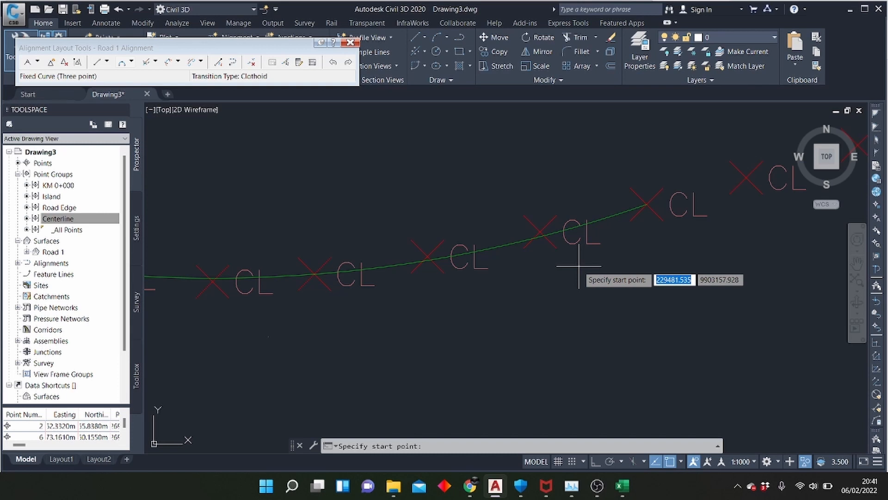
{"action": "scroll", "coordinate": [479, 273], "scroll_direction": "down", "scroll_amount": 3}
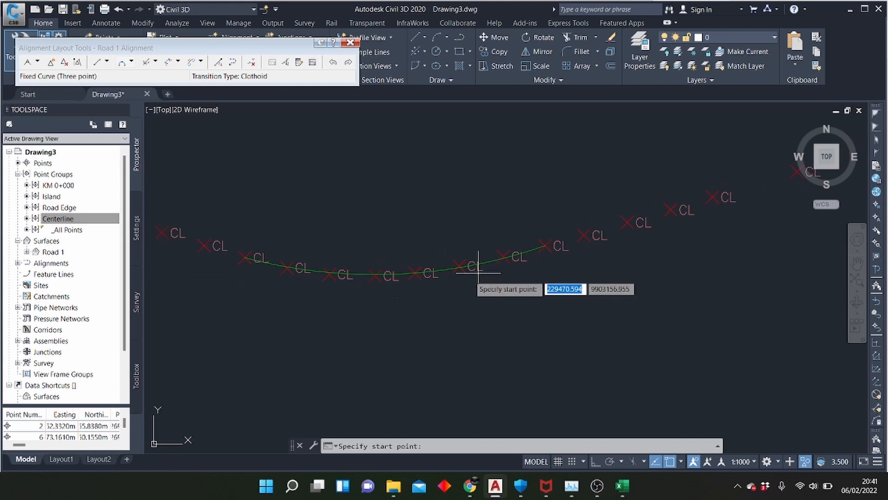
{"action": "scroll", "coordinate": [416, 259], "scroll_direction": "down", "scroll_amount": 3}
{"action": "scroll", "coordinate": [228, 279], "scroll_direction": "up", "scroll_amount": 1}
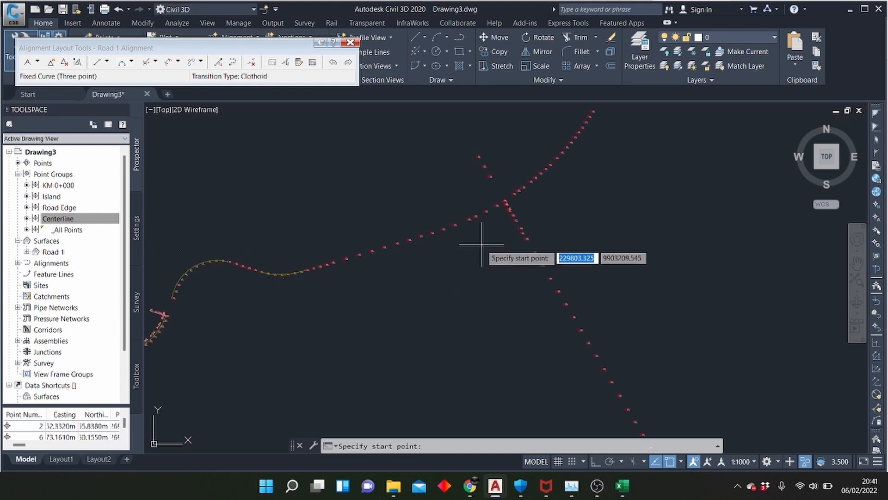
{"action": "scroll", "coordinate": [472, 236], "scroll_direction": "up", "scroll_amount": 3}
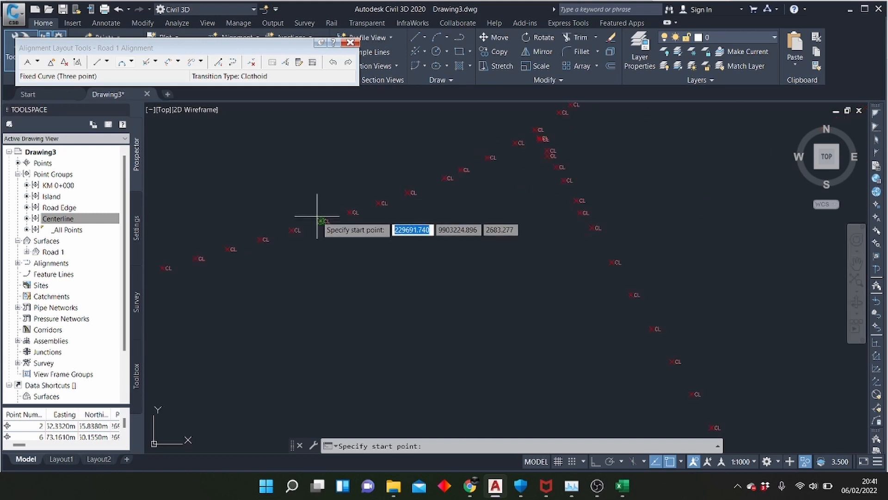
{"action": "left_click", "coordinate": [350, 213]}
{"action": "left_click", "coordinate": [378, 202]}
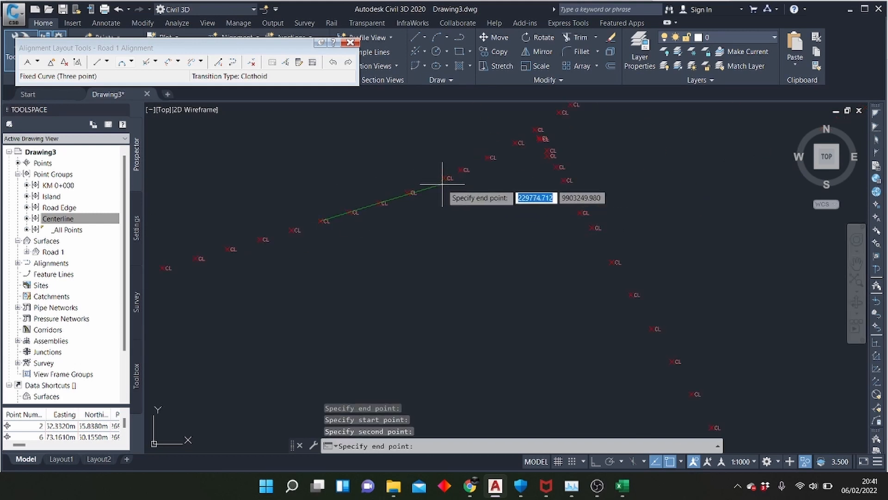
{"action": "left_click", "coordinate": [443, 180]}
Draw a three-point fixed curve from the centerline point just west of the junction through the junction to a point on the northeastern branch
{"action": "scroll", "coordinate": [275, 305], "scroll_direction": "down", "scroll_amount": 1}
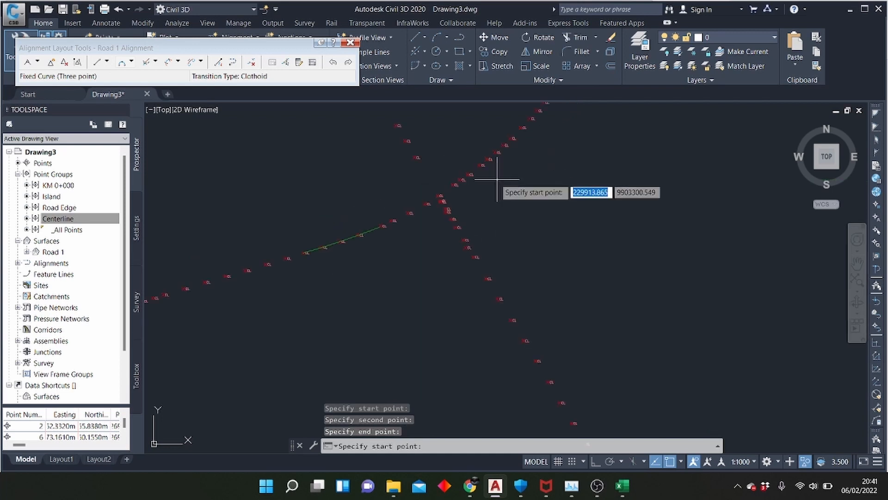
{"action": "scroll", "coordinate": [490, 188], "scroll_direction": "up", "scroll_amount": 2}
{"action": "left_click", "coordinate": [323, 243]}
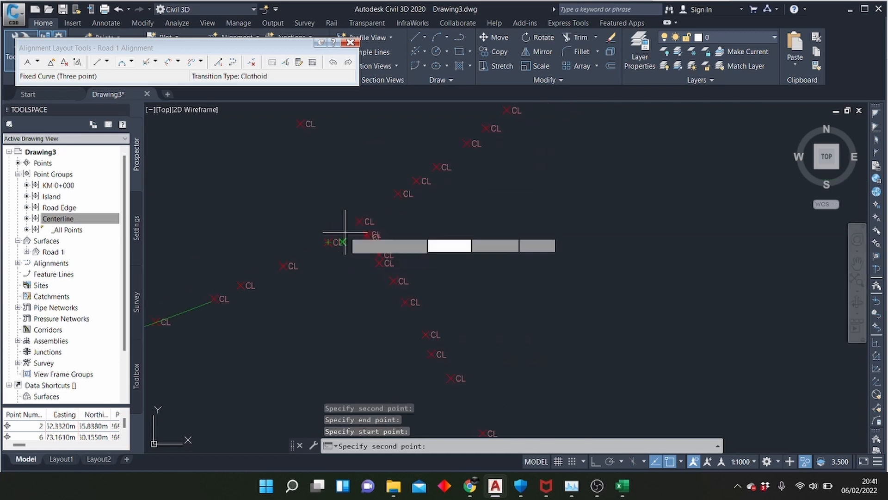
{"action": "left_click", "coordinate": [397, 196]}
{"action": "scroll", "coordinate": [336, 265], "scroll_direction": "down", "scroll_amount": 3}
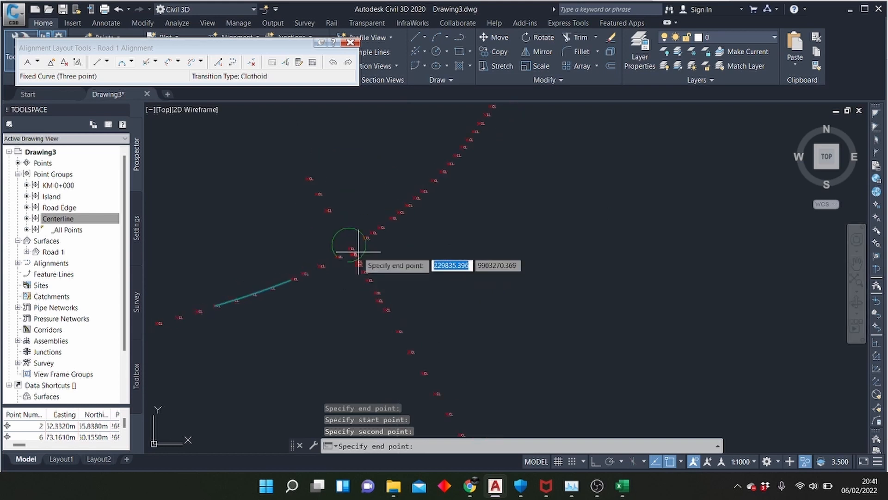
{"action": "scroll", "coordinate": [433, 185], "scroll_direction": "up", "scroll_amount": 3}
{"action": "left_click", "coordinate": [427, 170]}
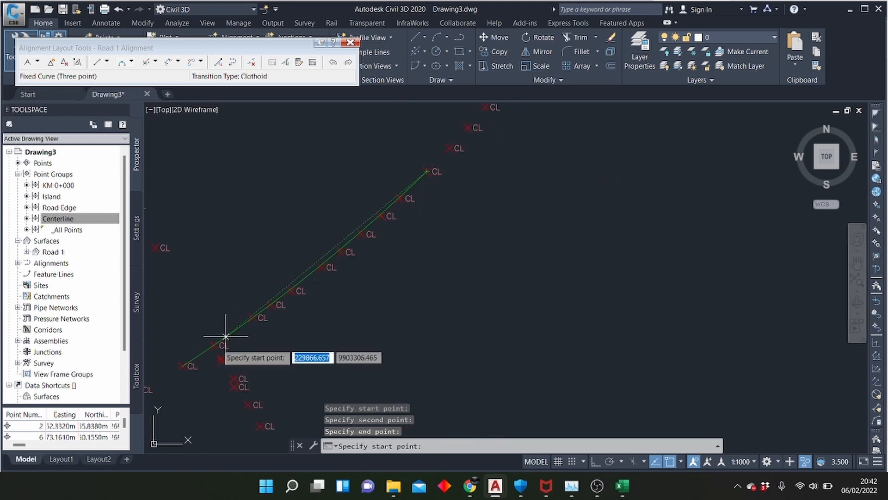
Draw a three-point fixed curve northeast of the junction, from the second centerline point beyond the previous curve to the last closely spaced point
{"action": "scroll", "coordinate": [215, 354], "scroll_direction": "down", "scroll_amount": 3}
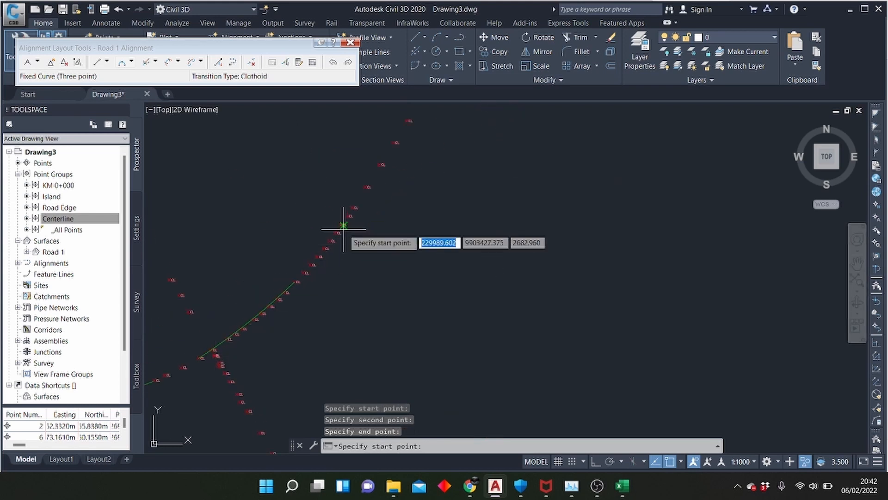
{"action": "scroll", "coordinate": [319, 259], "scroll_direction": "up", "scroll_amount": 5}
{"action": "left_click", "coordinate": [257, 318]}
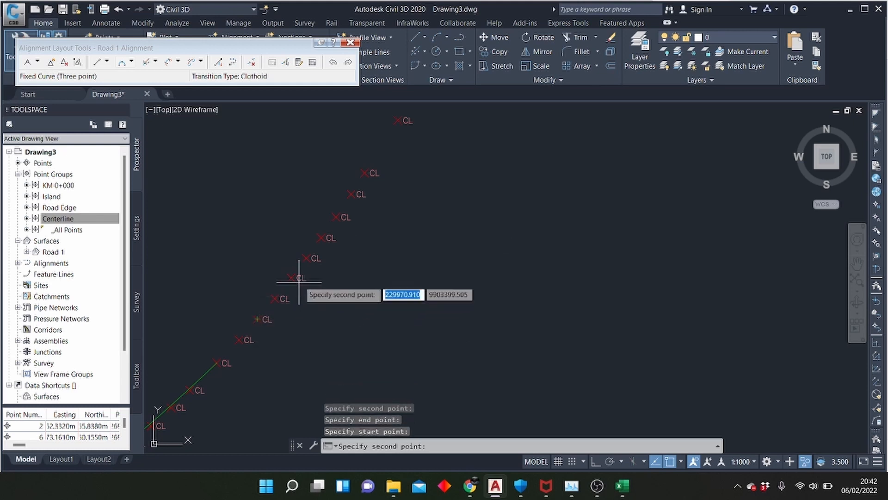
{"action": "left_click", "coordinate": [306, 257]}
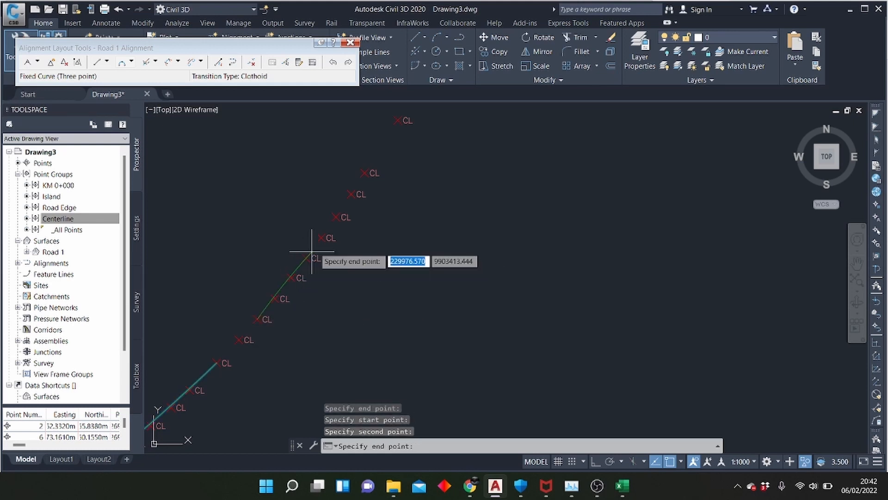
{"action": "left_click", "coordinate": [363, 173]}
Draw a two-point fixed straight about 716 m long northeast along the centerline, starting at the second point beyond the last curve
{"action": "scroll", "coordinate": [289, 333], "scroll_direction": "down", "scroll_amount": 3}
{"action": "scroll", "coordinate": [283, 384], "scroll_direction": "down", "scroll_amount": 3}
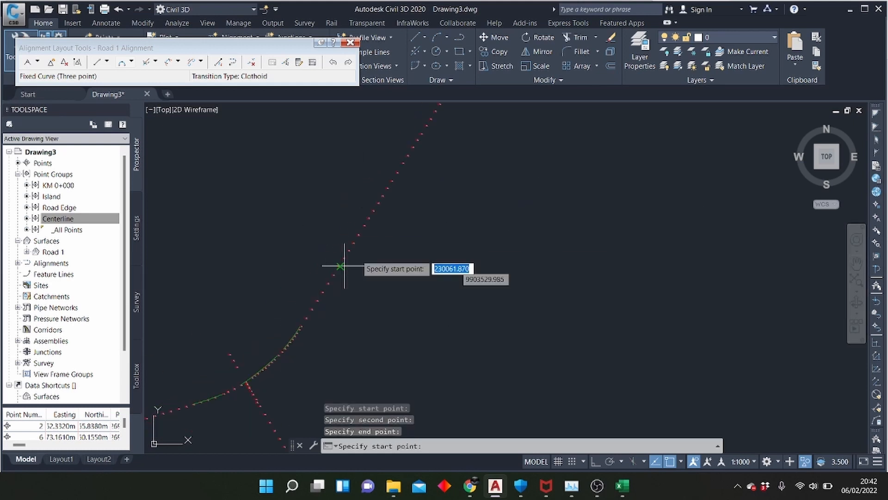
{"action": "scroll", "coordinate": [343, 265], "scroll_direction": "up", "scroll_amount": 3}
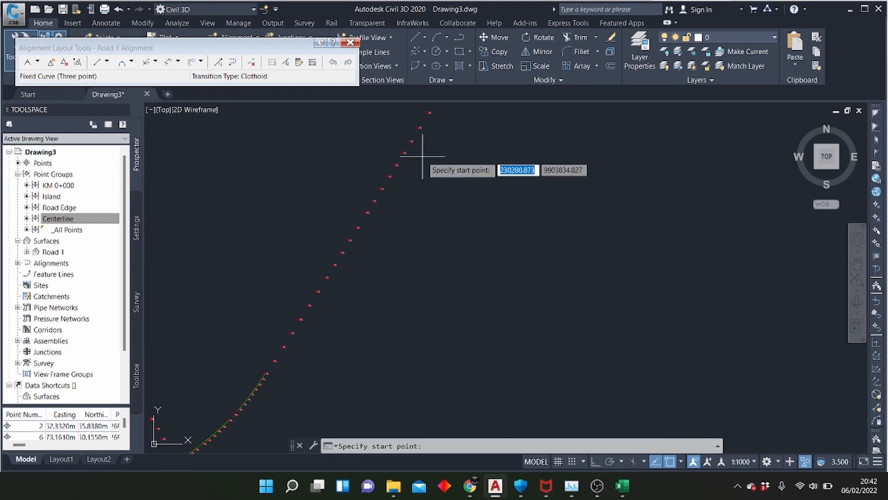
{"action": "left_click", "coordinate": [97, 63]}
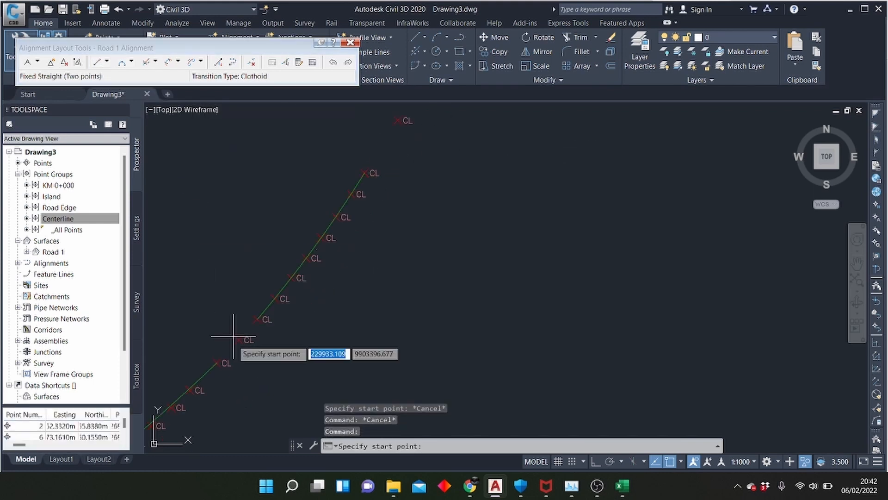
{"action": "scroll", "coordinate": [376, 232], "scroll_direction": "up", "scroll_amount": 6}
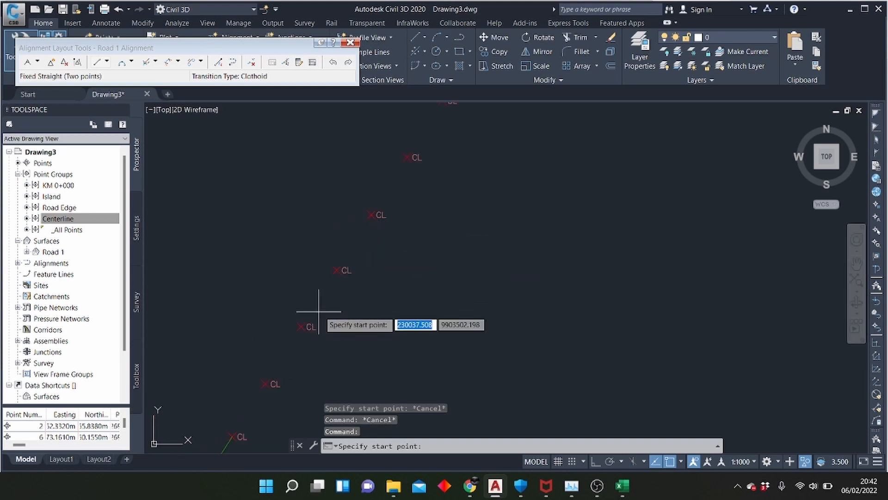
{"action": "left_click", "coordinate": [296, 328]}
{"action": "scroll", "coordinate": [321, 318], "scroll_direction": "down", "scroll_amount": 4}
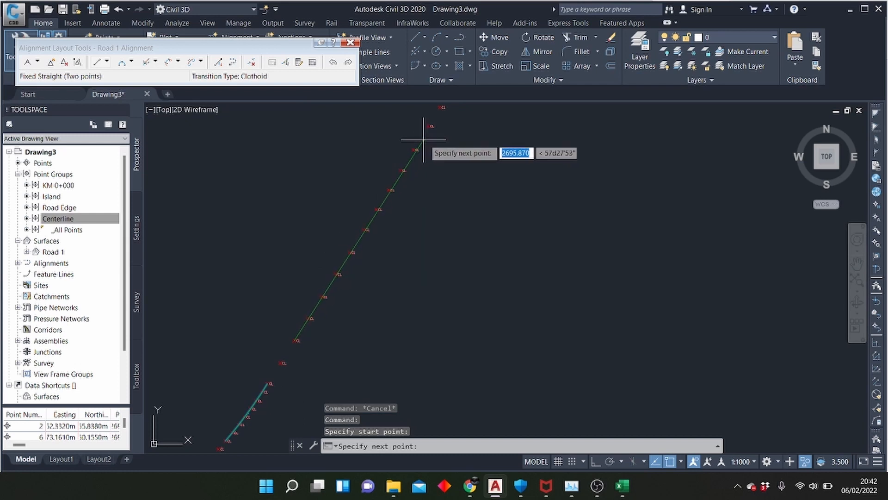
{"action": "scroll", "coordinate": [358, 300], "scroll_direction": "down", "scroll_amount": 5}
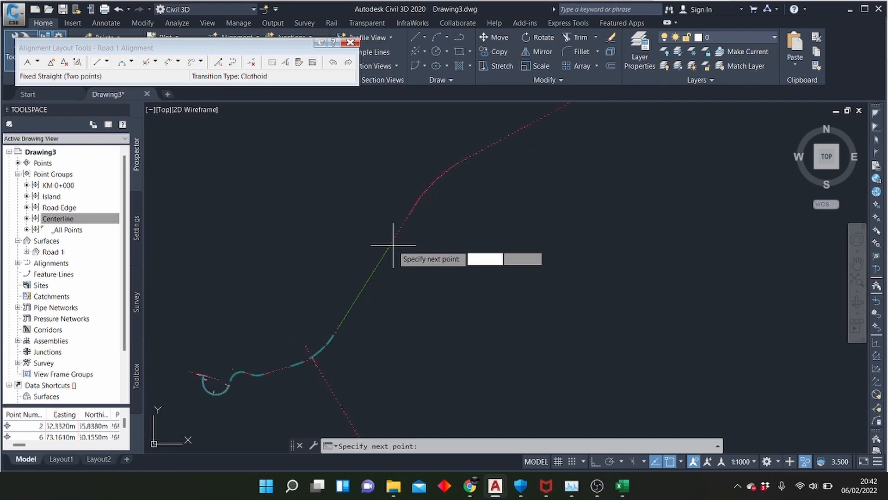
{"action": "scroll", "coordinate": [386, 245], "scroll_direction": "up", "scroll_amount": 5}
{"action": "left_click", "coordinate": [349, 217]}
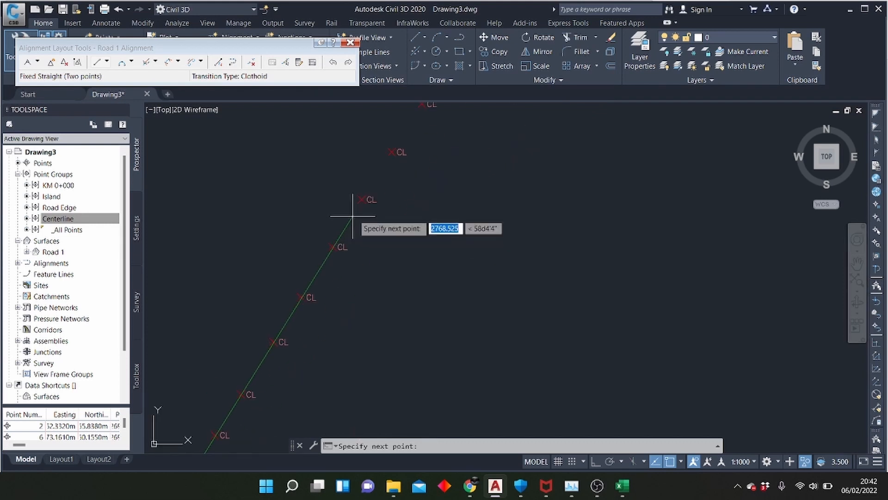
{"action": "left_click", "coordinate": [392, 151]}
Examine how closely the new straight follows the centerline points along its whole length
{"action": "middle_click_drag", "start_coordinate": [415, 178], "coordinate": [504, 139]}
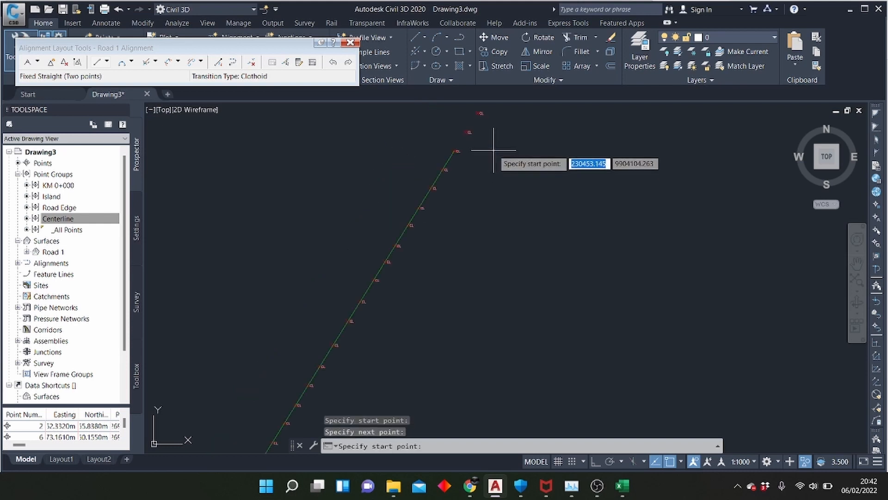
{"action": "scroll", "coordinate": [460, 220], "scroll_direction": "down", "scroll_amount": 4}
{"action": "scroll", "coordinate": [369, 345], "scroll_direction": "up", "scroll_amount": 4}
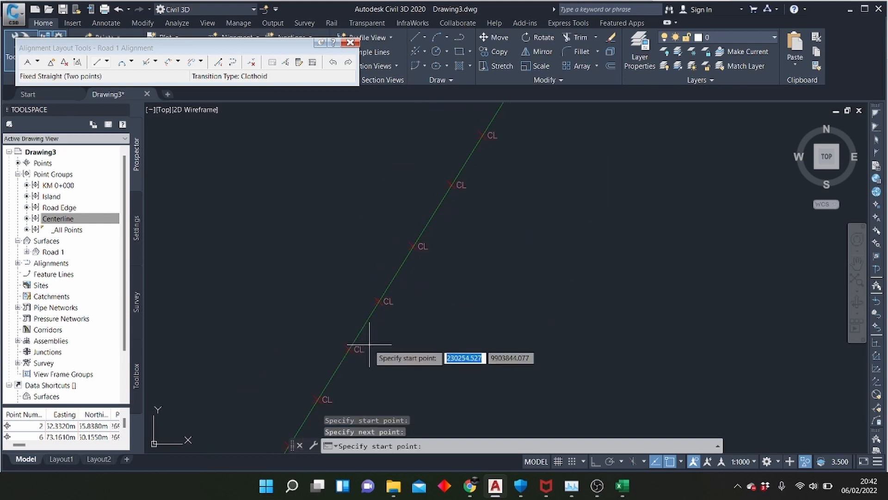
{"action": "middle_click_drag", "start_coordinate": [368, 345], "coordinate": [463, 193]}
{"action": "scroll", "coordinate": [464, 192], "scroll_direction": "down", "scroll_amount": 2}
{"action": "middle_click_drag", "start_coordinate": [368, 321], "coordinate": [426, 263]}
{"action": "scroll", "coordinate": [426, 263], "scroll_direction": "down", "scroll_amount": 2}
{"action": "middle_click_drag", "start_coordinate": [392, 345], "coordinate": [414, 284]}
{"action": "scroll", "coordinate": [402, 291], "scroll_direction": "up", "scroll_amount": 8}
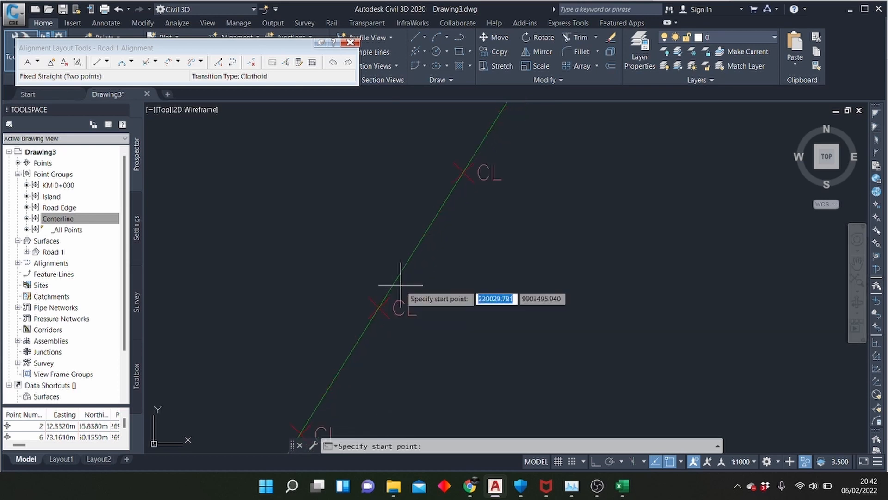
{"action": "scroll", "coordinate": [417, 282], "scroll_direction": "down", "scroll_amount": 4}
{"action": "scroll", "coordinate": [452, 290], "scroll_direction": "down", "scroll_amount": 2}
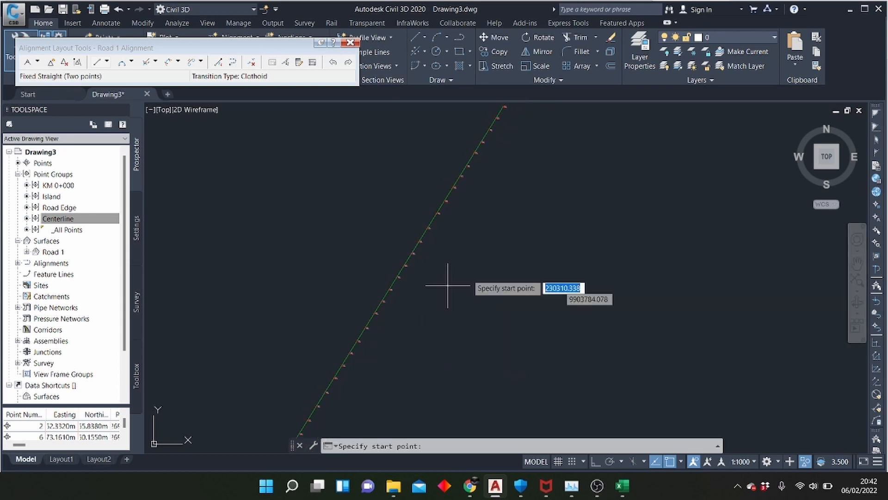
{"action": "scroll", "coordinate": [407, 264], "scroll_direction": "up", "scroll_amount": 2}
{"action": "scroll", "coordinate": [460, 200], "scroll_direction": "down", "scroll_amount": 3}
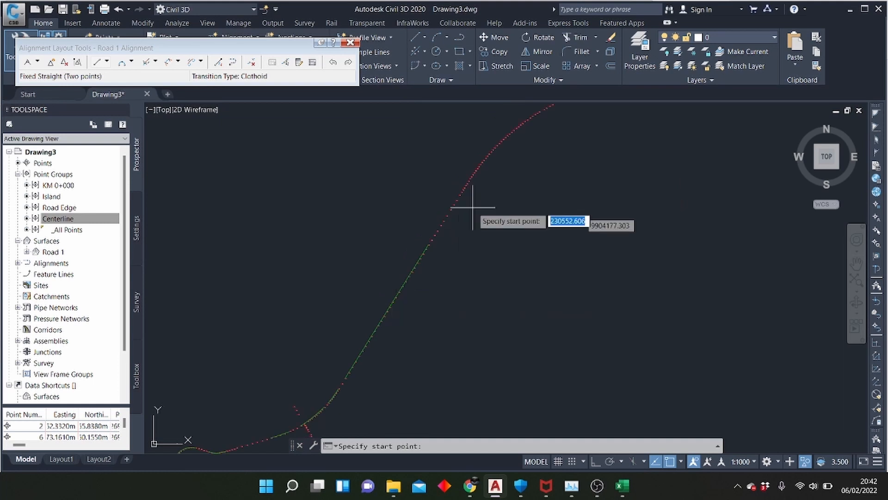
Draw a second fixed straight about 212 m long, from the next centerline point past the first straight to where the points become closely spaced
{"action": "scroll", "coordinate": [481, 188], "scroll_direction": "up", "scroll_amount": 3}
{"action": "scroll", "coordinate": [371, 312], "scroll_direction": "up", "scroll_amount": 2}
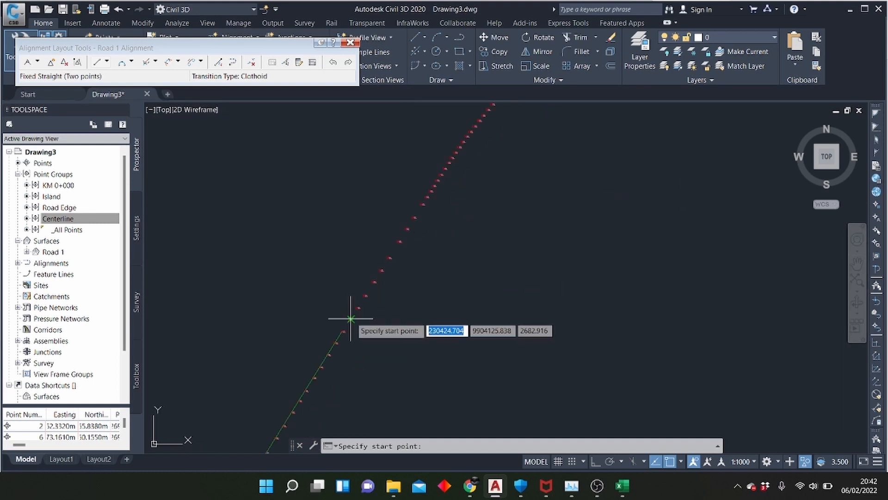
{"action": "left_click", "coordinate": [351, 319]}
{"action": "scroll", "coordinate": [397, 244], "scroll_direction": "up", "scroll_amount": 4}
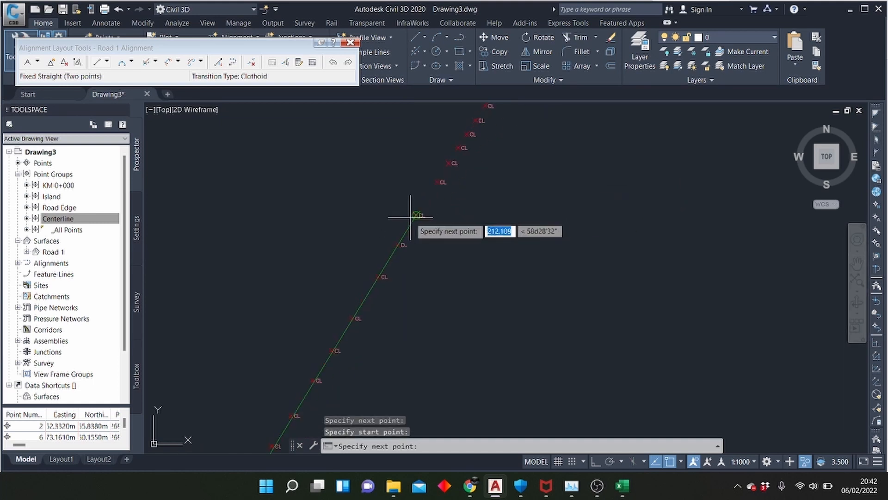
{"action": "left_click", "coordinate": [416, 206]}
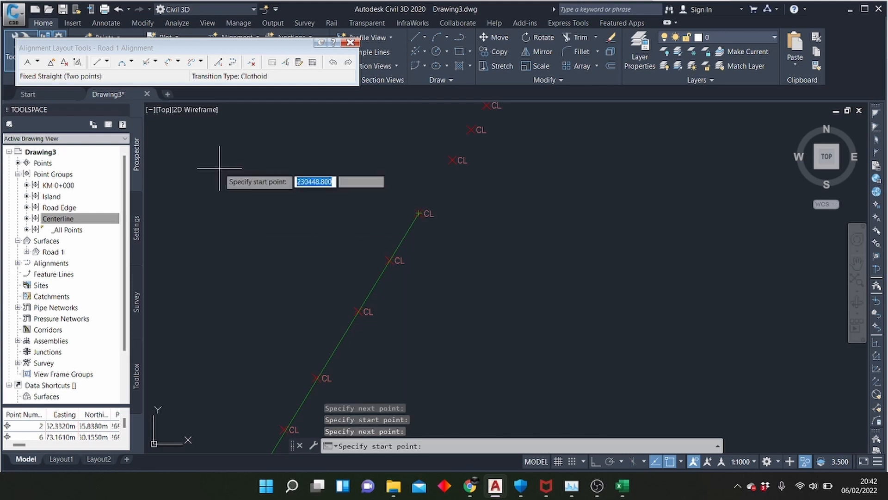
Draw a three-point fixed curve along the lower part of the northeastern bend, starting a few centerline points beyond the second straight
{"action": "scroll", "coordinate": [370, 221], "scroll_direction": "down", "scroll_amount": 3}
{"action": "scroll", "coordinate": [389, 256], "scroll_direction": "down", "scroll_amount": 2}
{"action": "scroll", "coordinate": [319, 325], "scroll_direction": "up", "scroll_amount": 3}
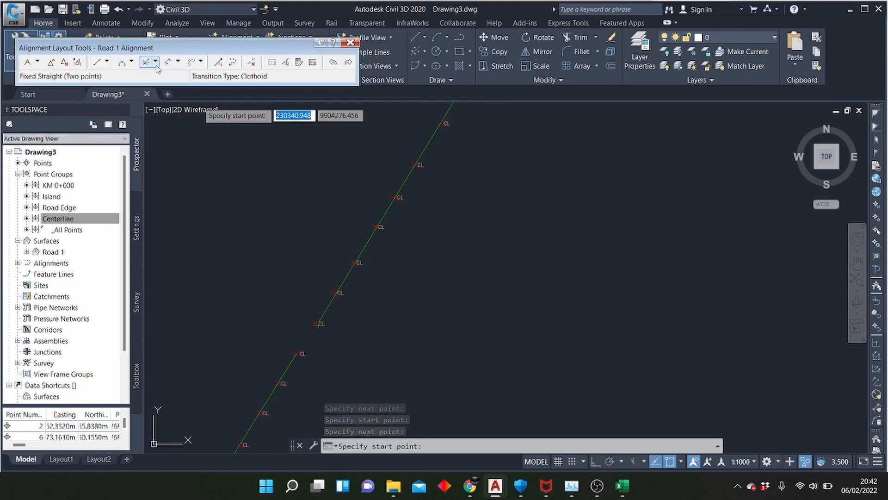
{"action": "left_click", "coordinate": [121, 63]}
{"action": "scroll", "coordinate": [381, 298], "scroll_direction": "down", "scroll_amount": 6}
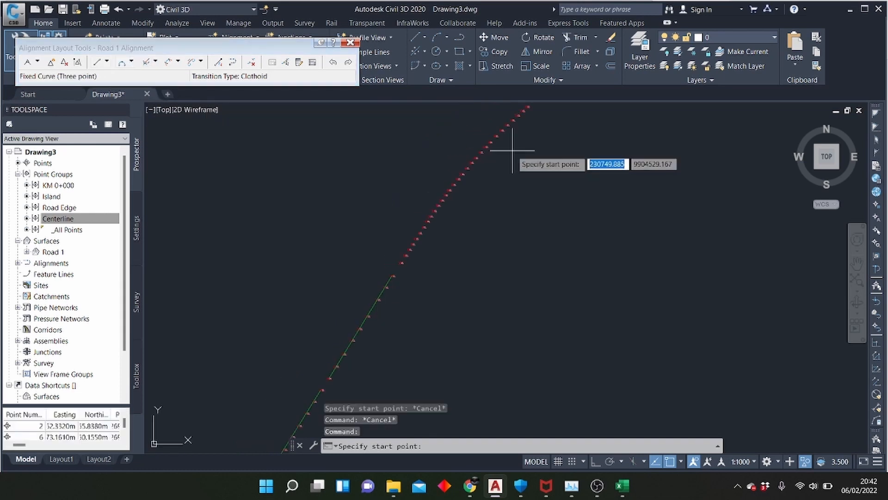
{"action": "scroll", "coordinate": [423, 208], "scroll_direction": "up", "scroll_amount": 5}
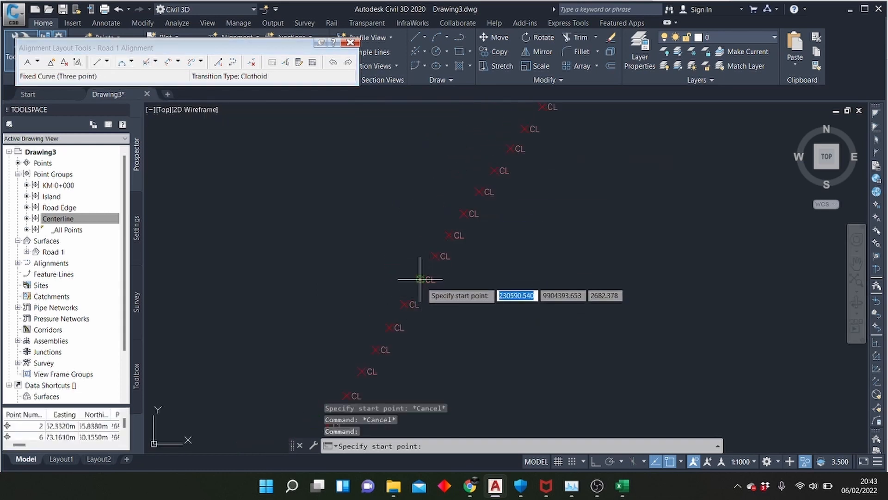
{"action": "left_click", "coordinate": [419, 280]}
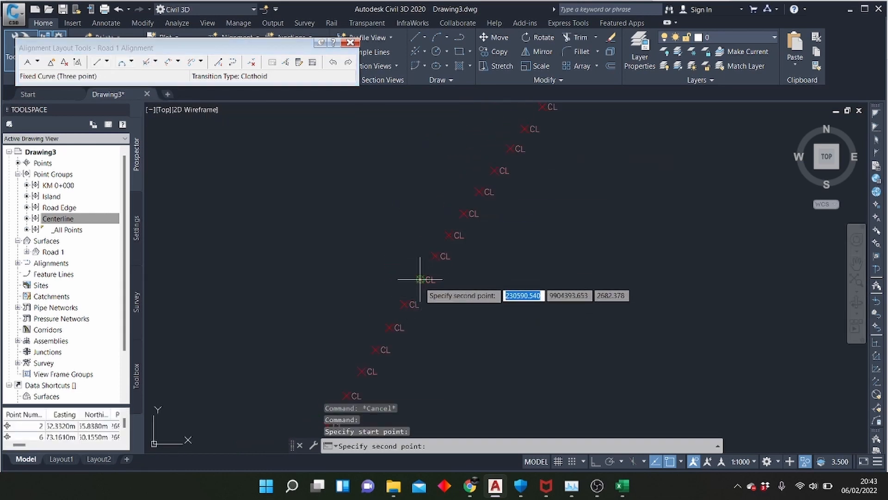
{"action": "left_click", "coordinate": [479, 191]}
{"action": "scroll", "coordinate": [406, 332], "scroll_direction": "down", "scroll_amount": 3}
{"action": "scroll", "coordinate": [469, 198], "scroll_direction": "up", "scroll_amount": 3}
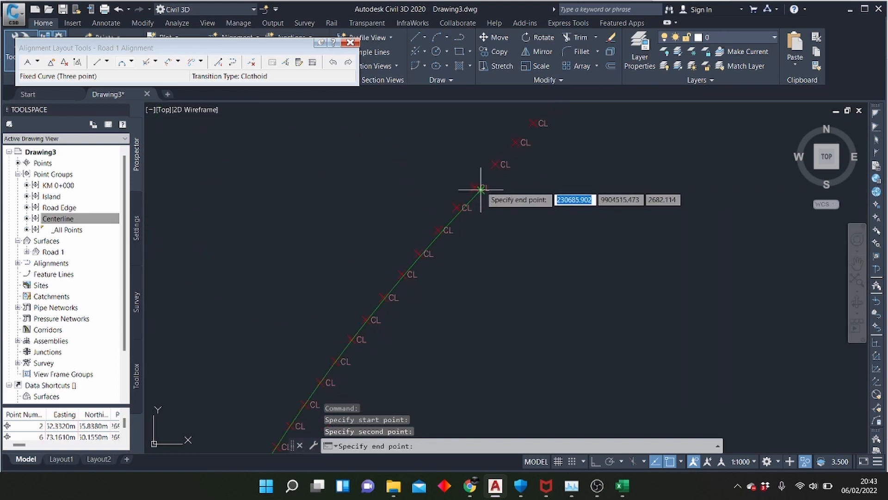
{"action": "left_click", "coordinate": [495, 163]}
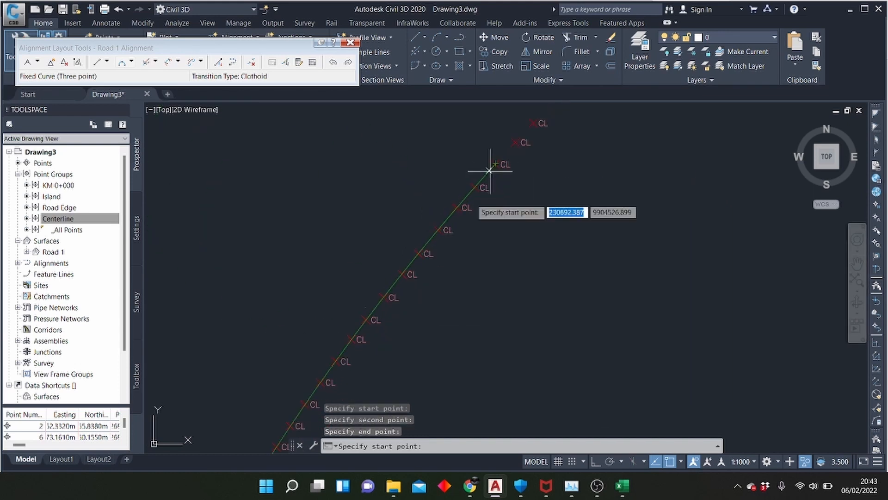
Draw a three-point fixed curve along the upper part of the bend, from the second centerline point beyond the previous curve to the straight run
{"action": "scroll", "coordinate": [486, 168], "scroll_direction": "down", "scroll_amount": 3}
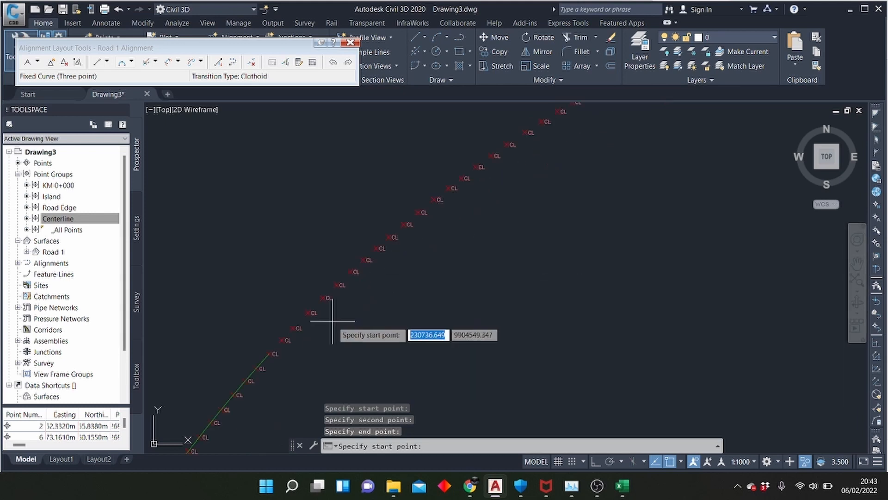
{"action": "scroll", "coordinate": [298, 328], "scroll_direction": "up", "scroll_amount": 2}
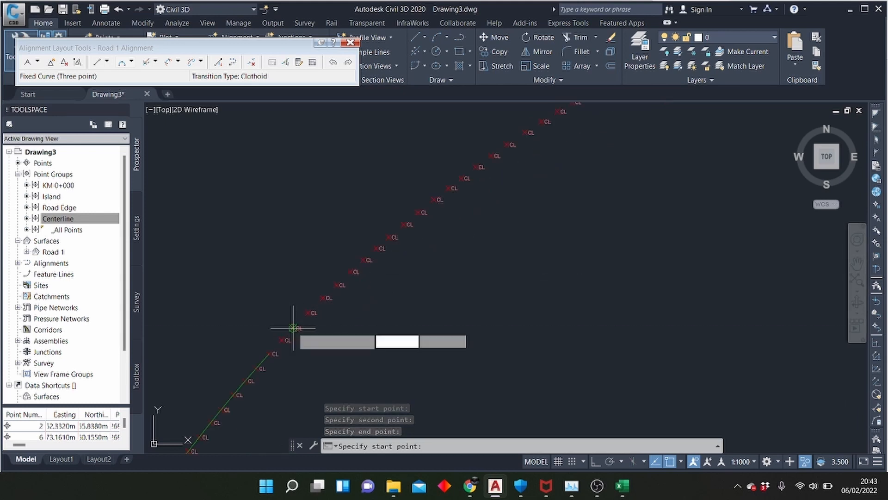
{"action": "left_click", "coordinate": [293, 328]}
{"action": "left_click", "coordinate": [423, 211]}
{"action": "scroll", "coordinate": [303, 330], "scroll_direction": "down", "scroll_amount": 2}
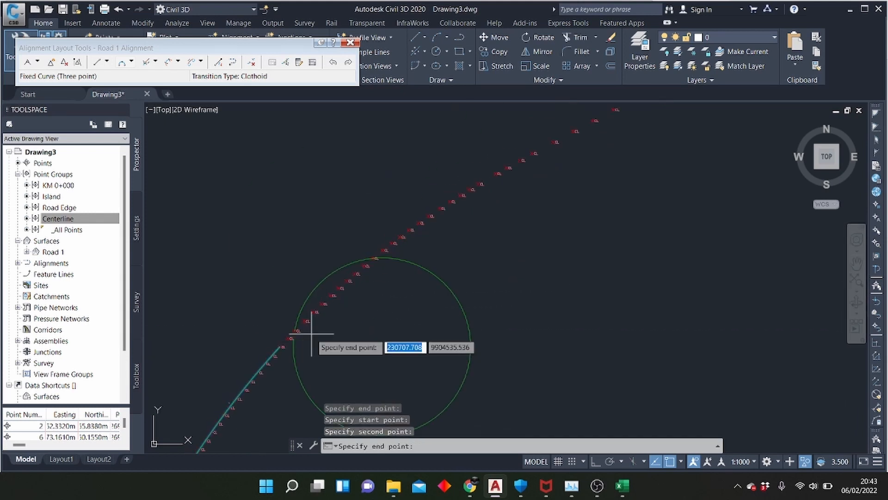
{"action": "scroll", "coordinate": [546, 166], "scroll_direction": "up", "scroll_amount": 3}
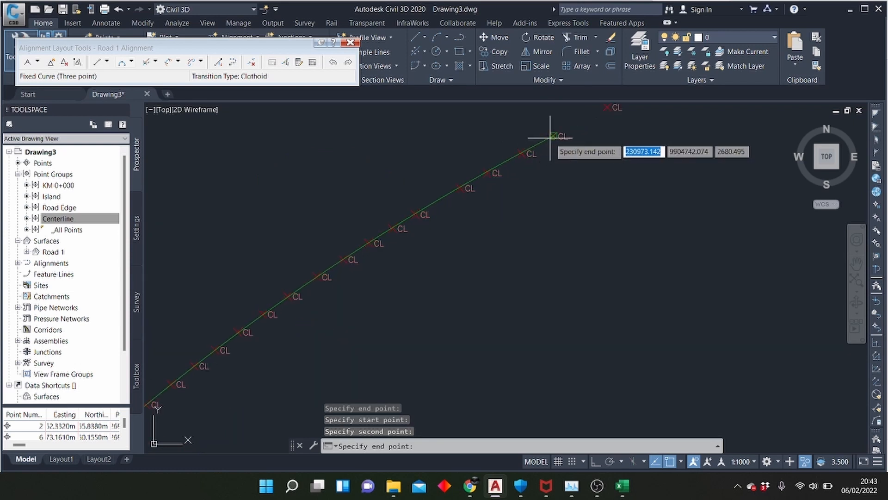
{"action": "scroll", "coordinate": [323, 341], "scroll_direction": "down", "scroll_amount": 5}
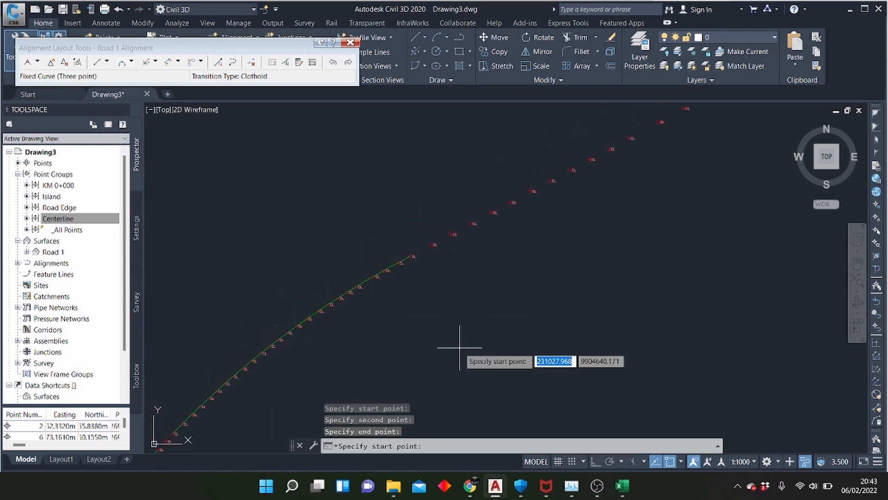
Draw a two-point fixed straight along the long northeastern run, from about ten centerline points past the upper curve to where the points start veering off line
{"action": "left_click", "coordinate": [97, 62]}
{"action": "scroll", "coordinate": [416, 169], "scroll_direction": "up", "scroll_amount": 3}
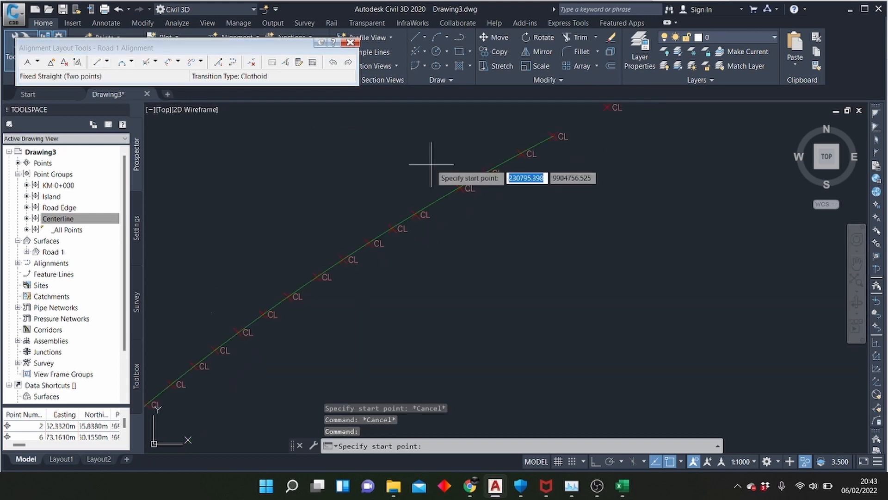
{"action": "scroll", "coordinate": [410, 252], "scroll_direction": "down", "scroll_amount": 5}
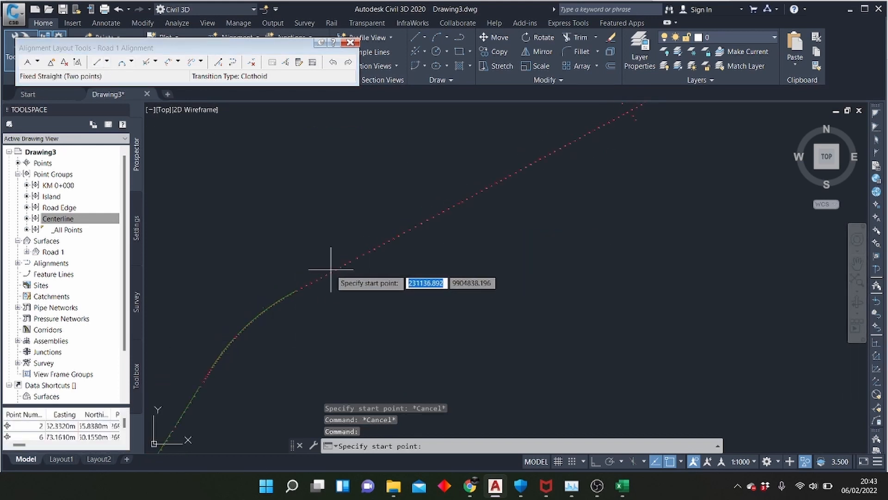
{"action": "scroll", "coordinate": [337, 266], "scroll_direction": "up", "scroll_amount": 3}
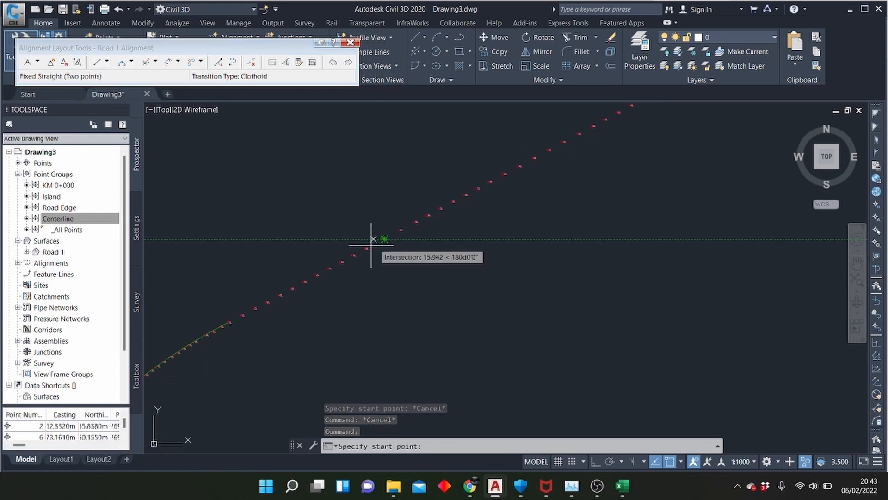
{"action": "left_click", "coordinate": [351, 253]}
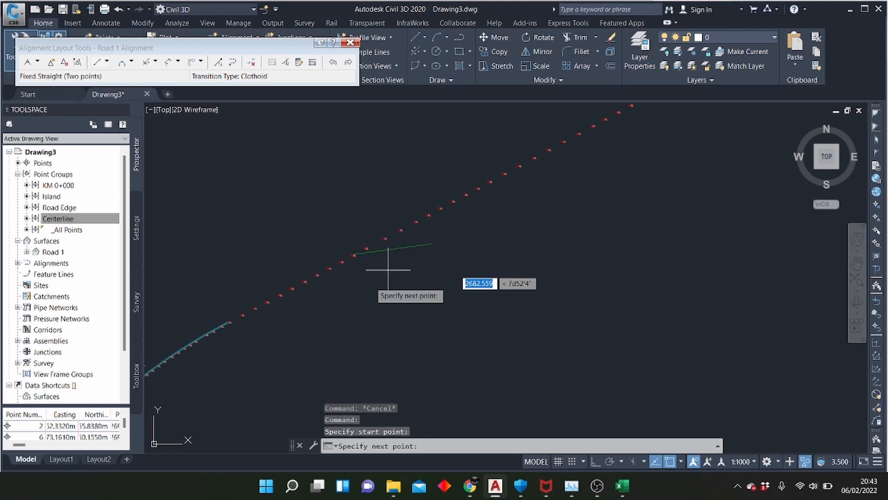
{"action": "scroll", "coordinate": [228, 400], "scroll_direction": "down", "scroll_amount": 5}
{"action": "scroll", "coordinate": [394, 258], "scroll_direction": "up", "scroll_amount": 3}
{"action": "scroll", "coordinate": [412, 261], "scroll_direction": "up", "scroll_amount": 5}
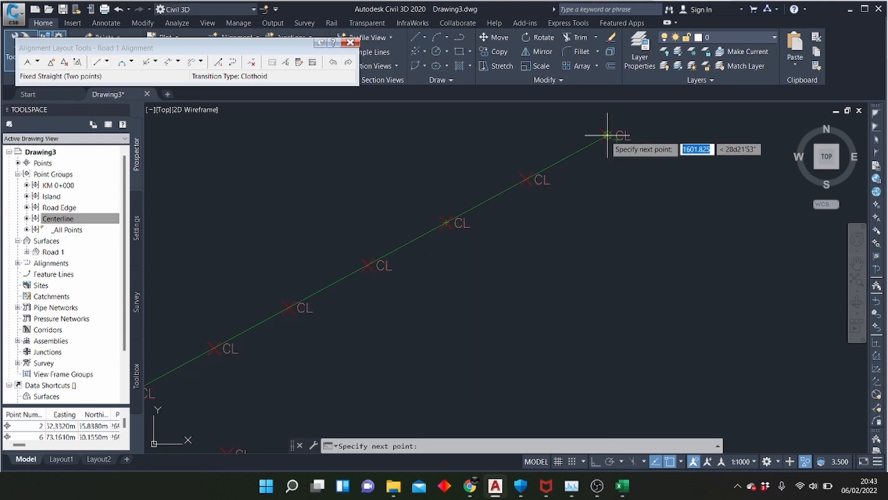
{"action": "scroll", "coordinate": [608, 135], "scroll_direction": "down", "scroll_amount": 5}
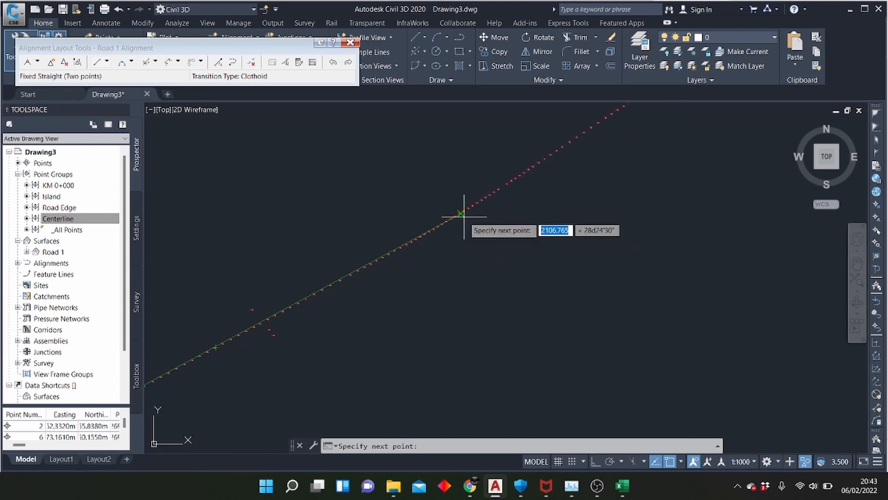
{"action": "scroll", "coordinate": [455, 206], "scroll_direction": "up", "scroll_amount": 5}
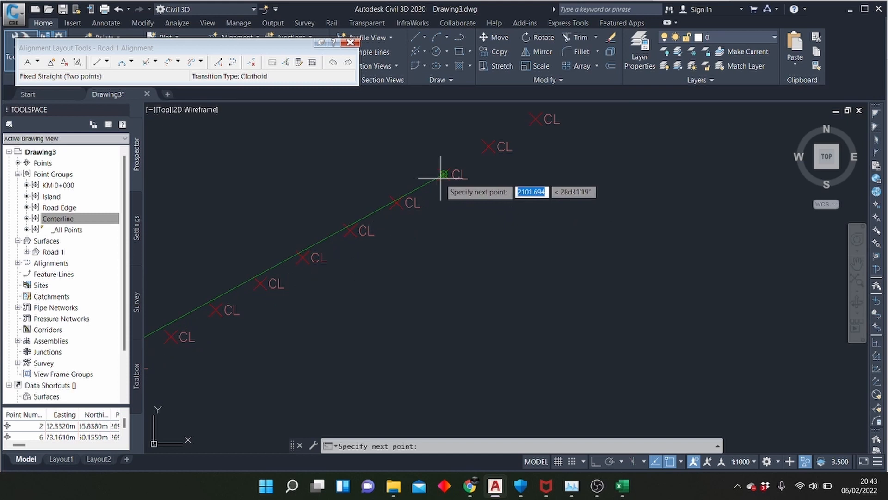
{"action": "scroll", "coordinate": [367, 293], "scroll_direction": "down", "scroll_amount": 5}
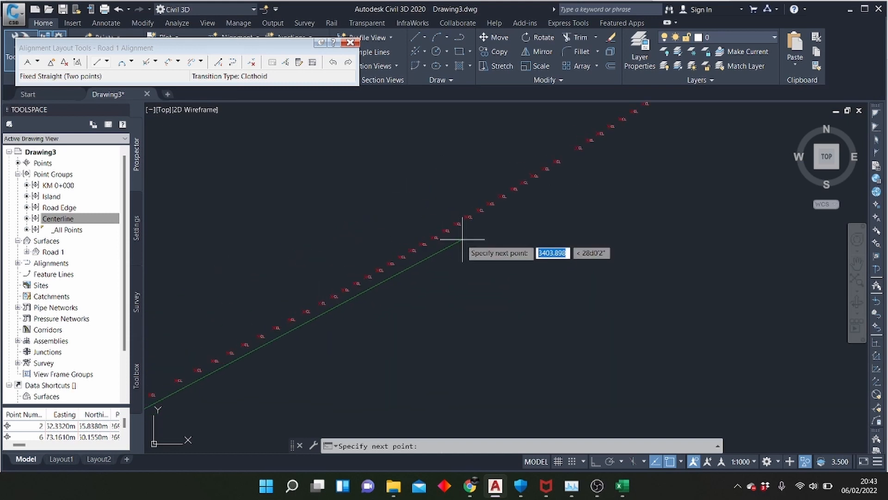
{"action": "scroll", "coordinate": [303, 319], "scroll_direction": "up", "scroll_amount": 2}
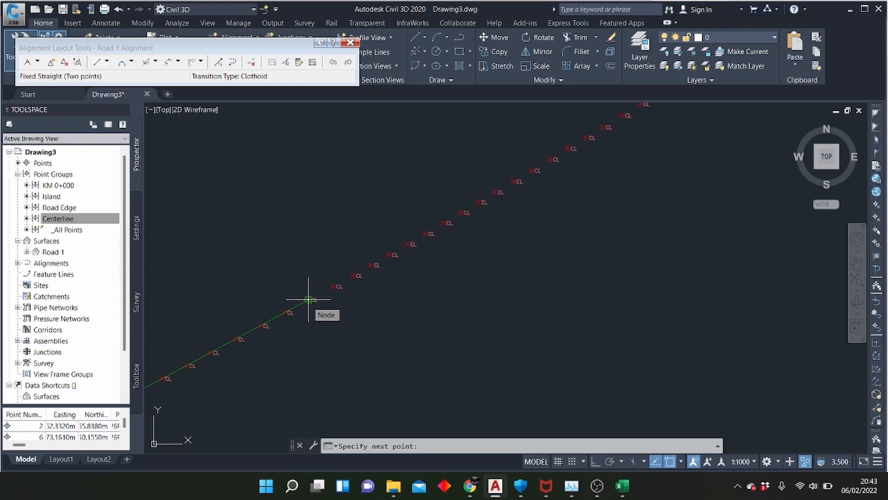
{"action": "left_click", "coordinate": [309, 299]}
{"action": "scroll", "coordinate": [595, 283], "scroll_direction": "down", "scroll_amount": 5}
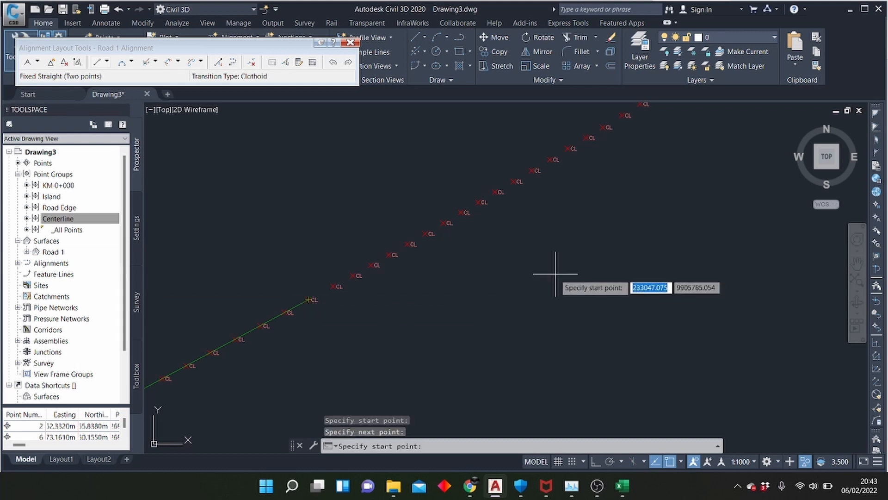
{"action": "scroll", "coordinate": [517, 289], "scroll_direction": "down", "scroll_amount": 2}
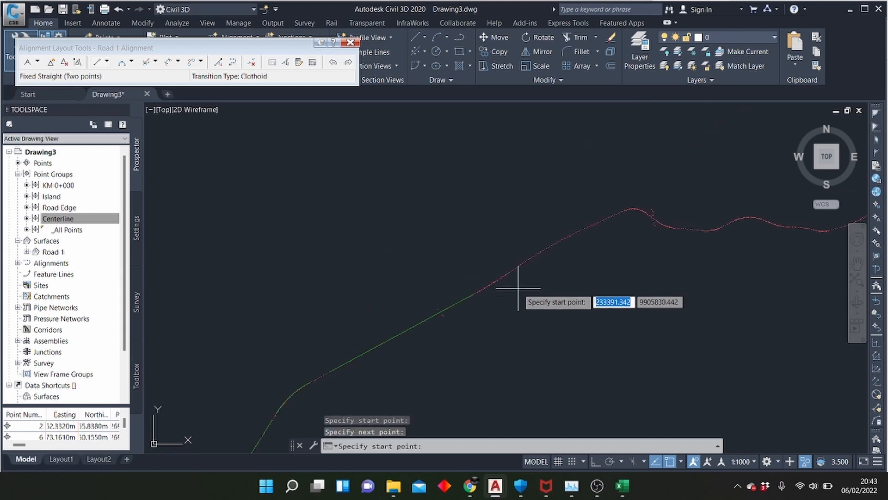
{"action": "scroll", "coordinate": [380, 337], "scroll_direction": "up", "scroll_amount": 2}
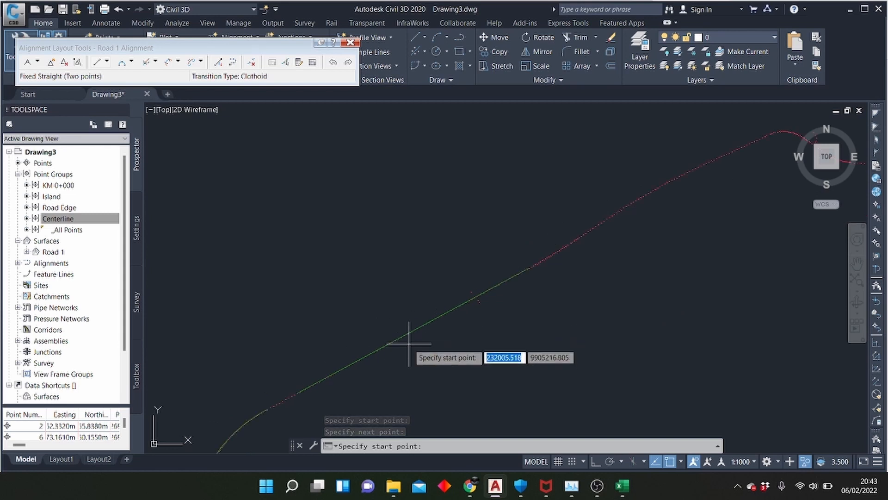
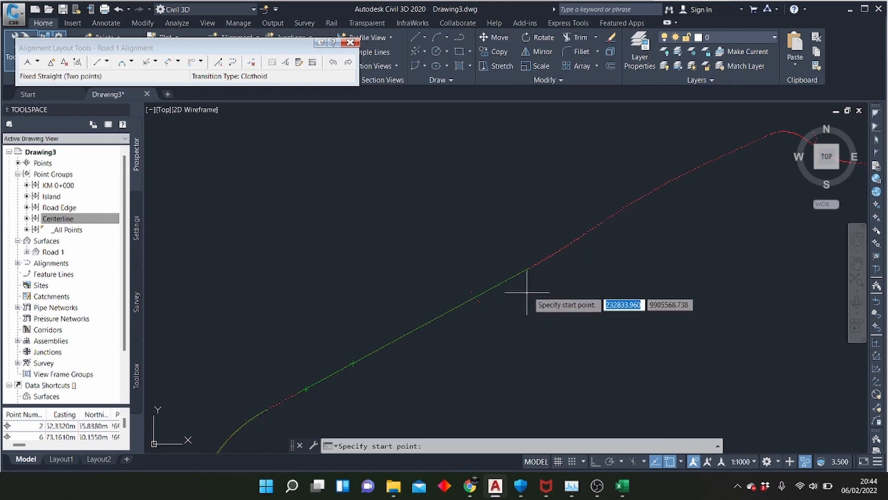
Draw a three-point fixed curve spanning about 13 centerline points, starting at the second point beyond the long northeastern straight
{"action": "scroll", "coordinate": [574, 249], "scroll_direction": "up", "scroll_amount": 2}
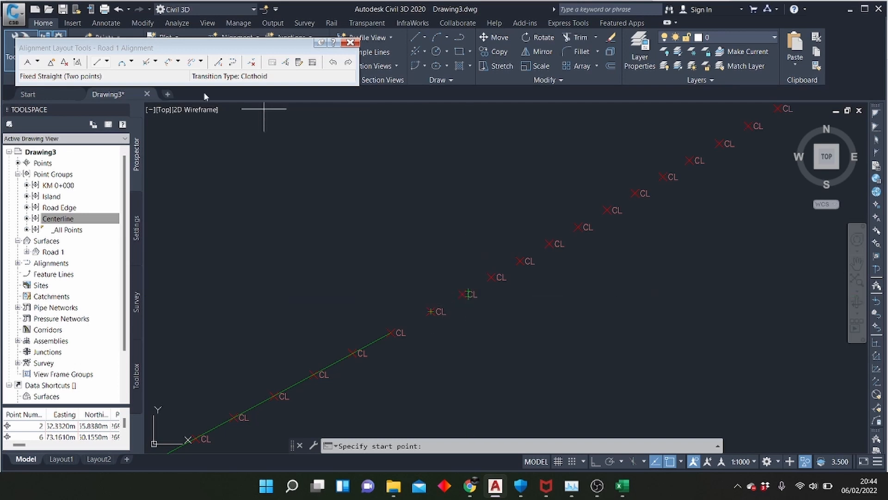
{"action": "left_click", "coordinate": [123, 66]}
{"action": "scroll", "coordinate": [230, 264], "scroll_direction": "down", "scroll_amount": 3}
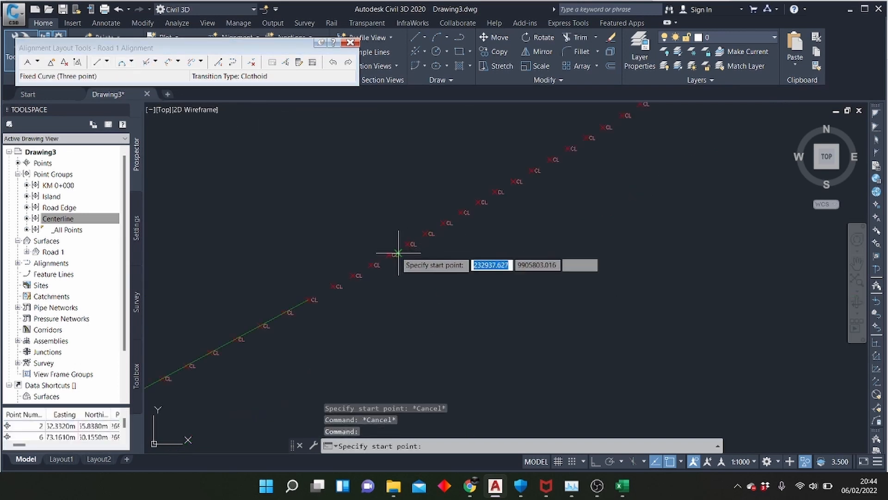
{"action": "left_click", "coordinate": [353, 275]}
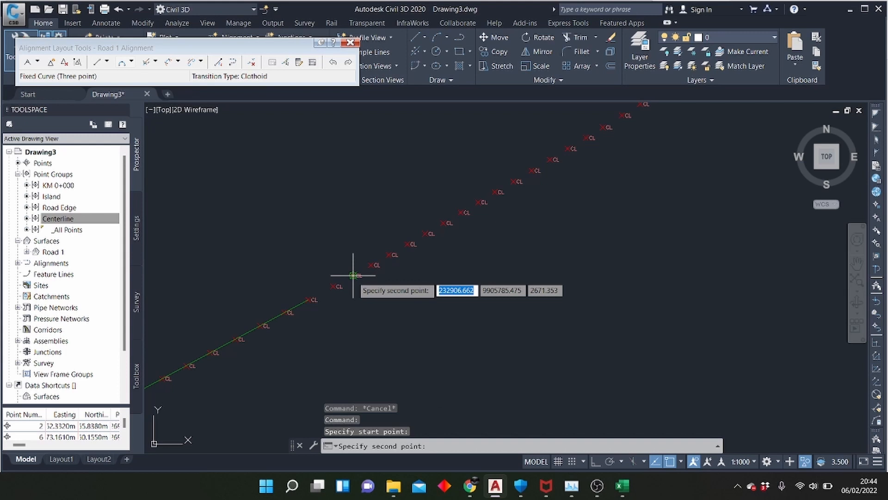
{"action": "left_click", "coordinate": [425, 234]}
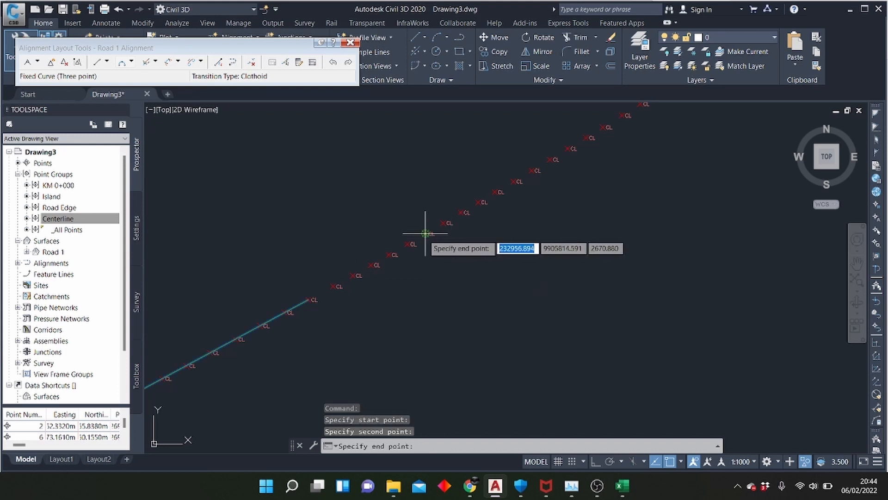
{"action": "left_click", "coordinate": [586, 137]}
Draw a short three-point fixed curve over seven centerline intervals, starting about eight points past the end of the previous curve
{"action": "scroll", "coordinate": [368, 298], "scroll_direction": "down", "scroll_amount": 3}
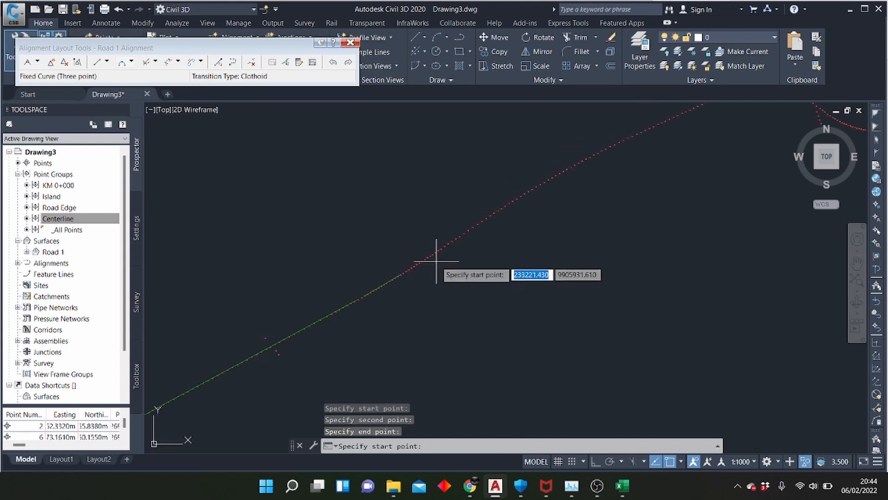
{"action": "scroll", "coordinate": [442, 242], "scroll_direction": "up", "scroll_amount": 3}
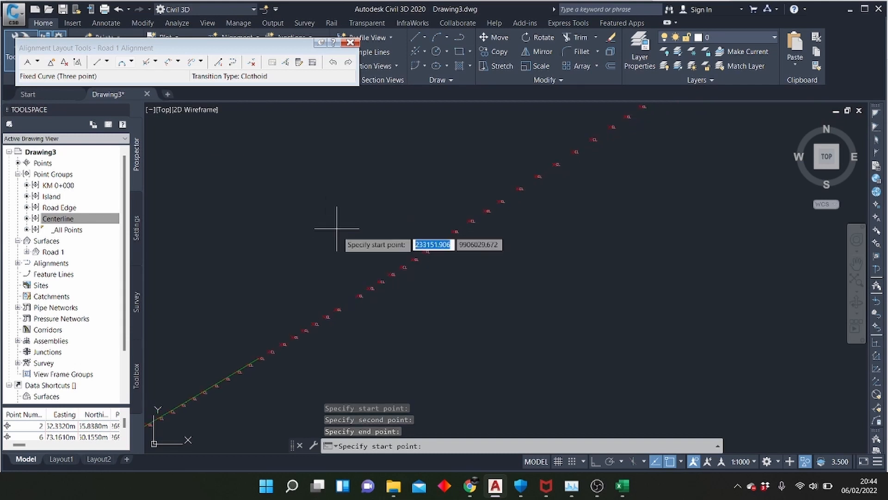
{"action": "left_click", "coordinate": [356, 294]}
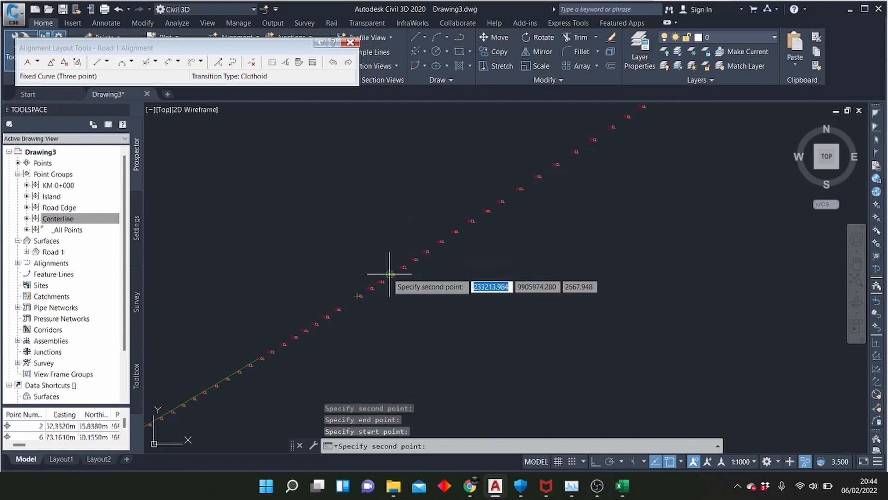
{"action": "left_click", "coordinate": [404, 267]}
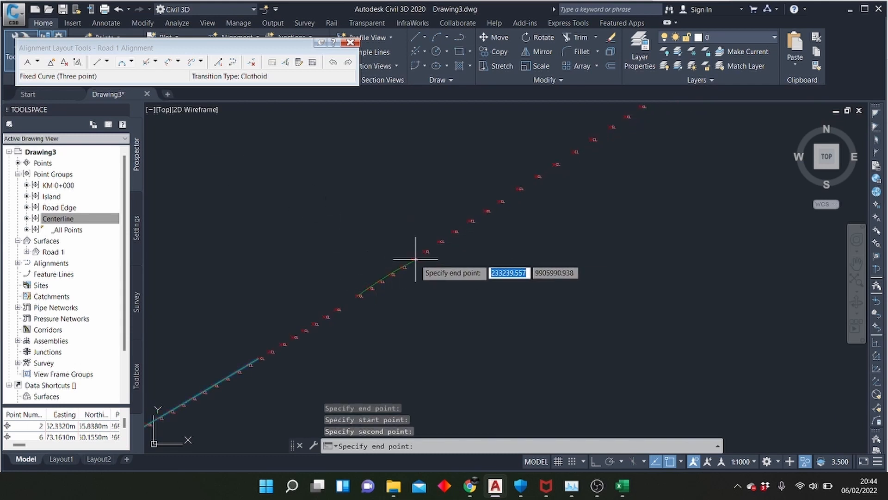
{"action": "left_click", "coordinate": [439, 241]}
Draw another three-point fixed curve spanning about 14 centerline points, farther northeast where the points bend slightly beyond the short curve
{"action": "scroll", "coordinate": [301, 316], "scroll_direction": "down", "scroll_amount": 6}
{"action": "scroll", "coordinate": [429, 245], "scroll_direction": "up", "scroll_amount": 6}
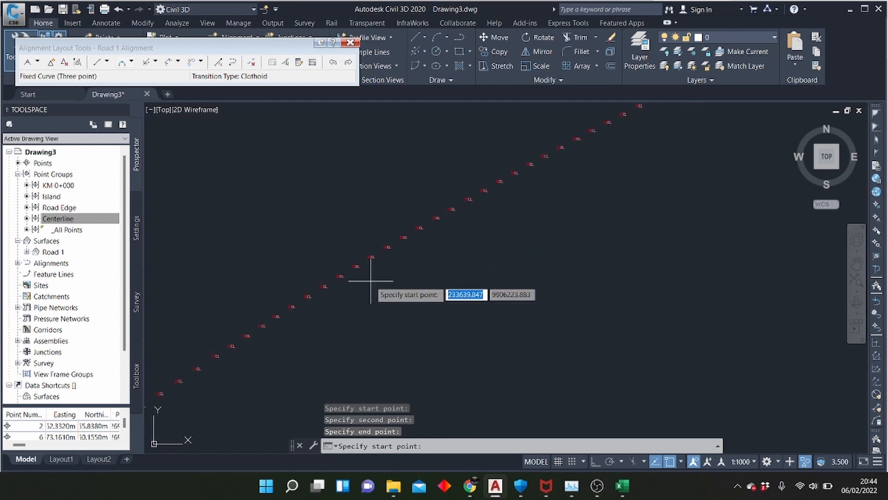
{"action": "left_click", "coordinate": [276, 316]}
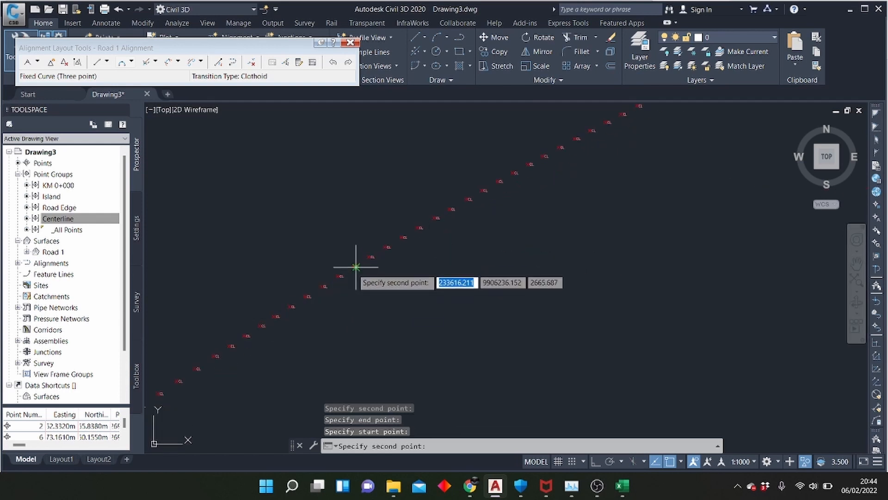
{"action": "scroll", "coordinate": [356, 267], "scroll_direction": "up", "scroll_amount": 6}
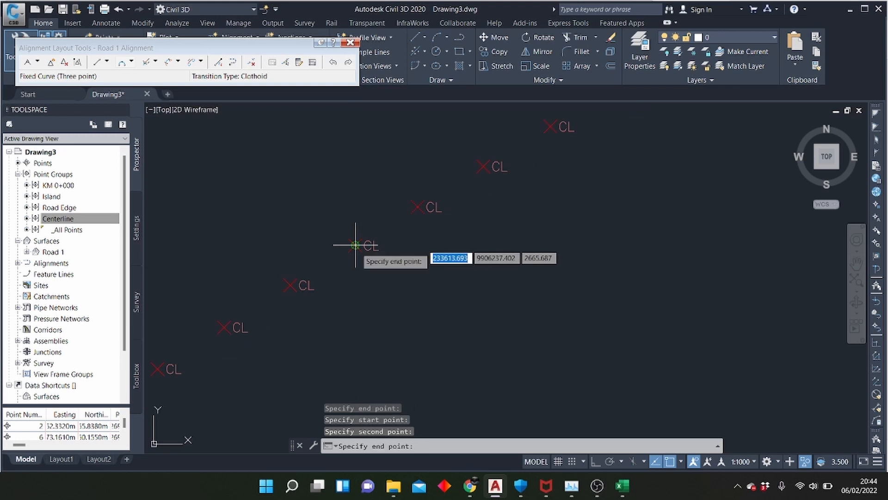
{"action": "scroll", "coordinate": [355, 246], "scroll_direction": "down", "scroll_amount": 4}
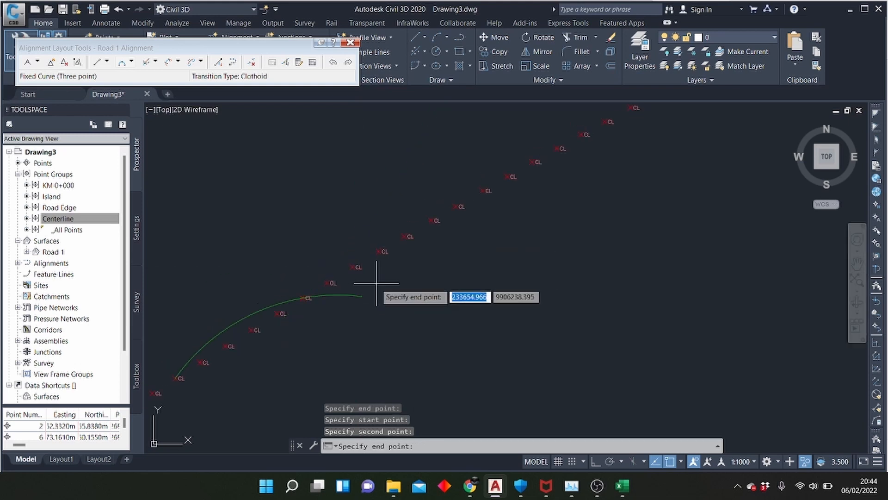
{"action": "left_click", "coordinate": [532, 161]}
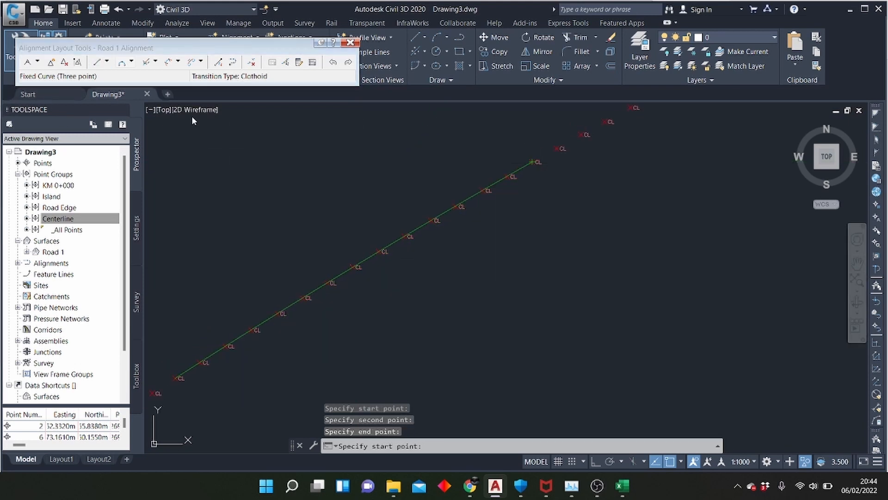
Draw a two-point fixed straight about 325 m long on the run beyond the last curve, ending several centerline points before the crest bend
{"action": "scroll", "coordinate": [269, 304], "scroll_direction": "down", "scroll_amount": 4}
{"action": "scroll", "coordinate": [278, 282], "scroll_direction": "down", "scroll_amount": 2}
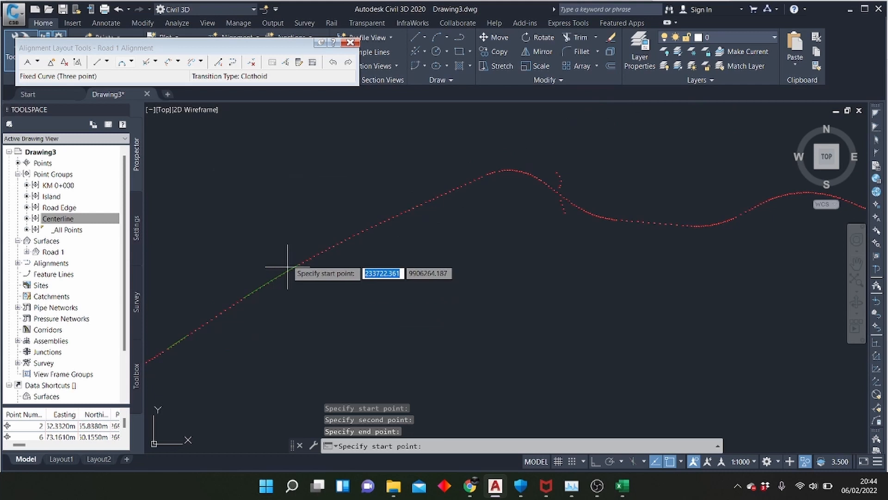
{"action": "left_click", "coordinate": [96, 64]}
{"action": "scroll", "coordinate": [318, 223], "scroll_direction": "up", "scroll_amount": 4}
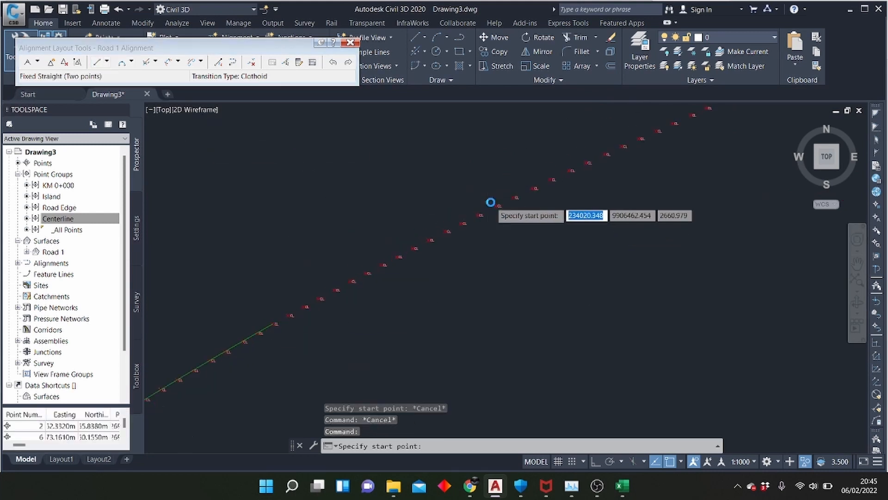
{"action": "scroll", "coordinate": [374, 264], "scroll_direction": "down", "scroll_amount": 2}
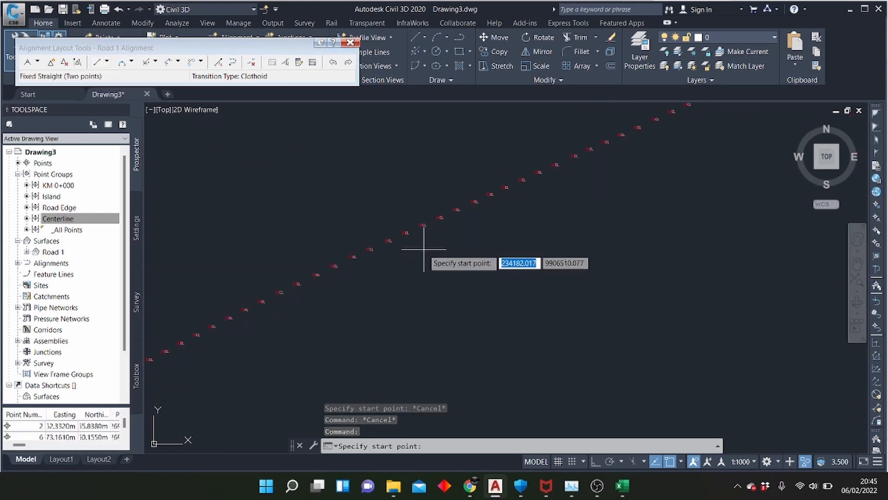
{"action": "scroll", "coordinate": [370, 245], "scroll_direction": "up", "scroll_amount": 2}
{"action": "left_click", "coordinate": [353, 258]}
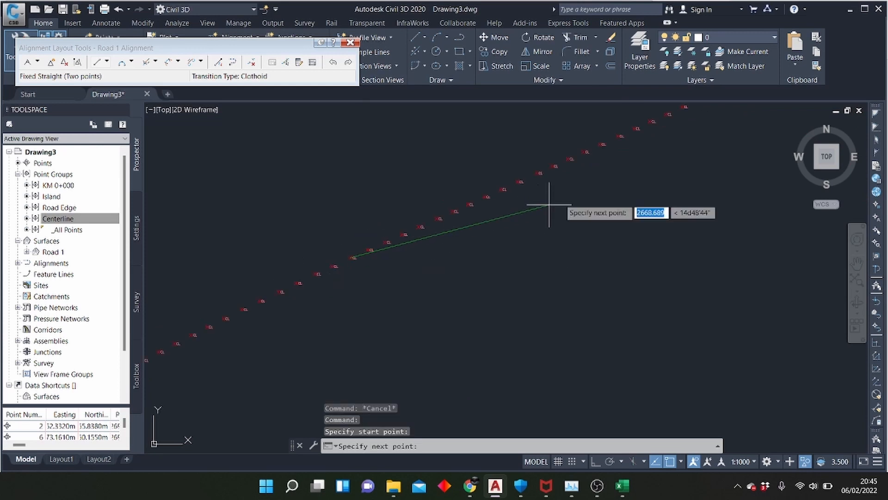
{"action": "scroll", "coordinate": [363, 287], "scroll_direction": "down", "scroll_amount": 3}
{"action": "scroll", "coordinate": [500, 204], "scroll_direction": "up", "scroll_amount": 2}
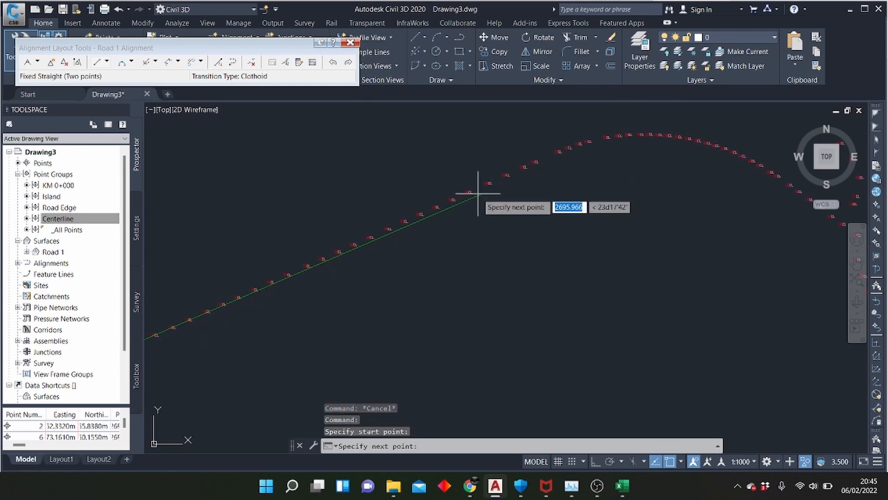
{"action": "scroll", "coordinate": [394, 222], "scroll_direction": "up", "scroll_amount": 4}
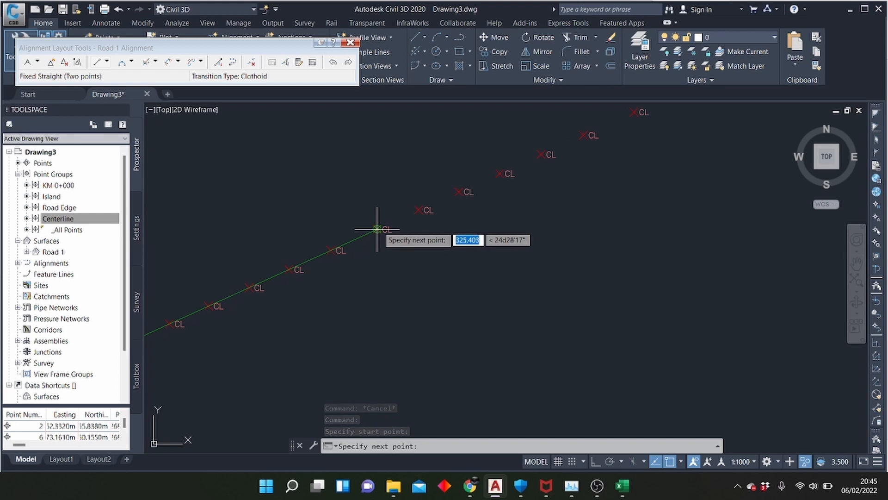
{"action": "left_click", "coordinate": [377, 229]}
Draw a three-point fixed curve over the crest bend, from where it begins to round, through its top, to the descending side
{"action": "scroll", "coordinate": [176, 317], "scroll_direction": "down", "scroll_amount": 2}
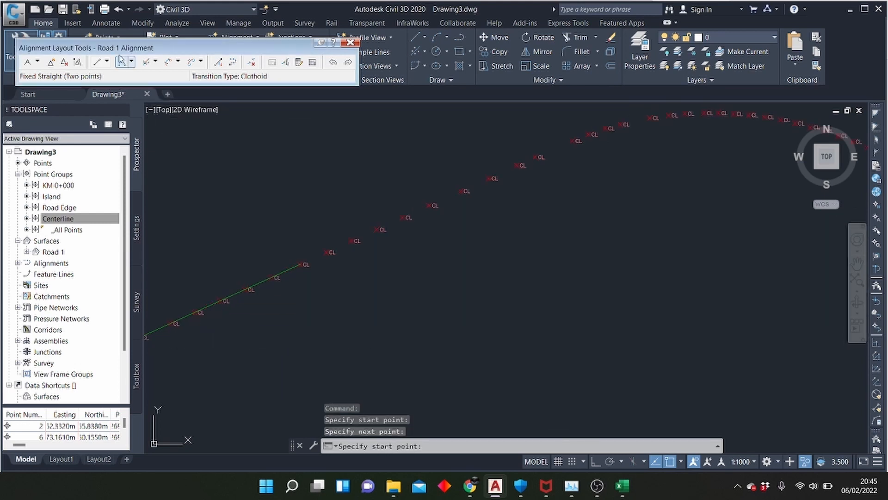
{"action": "left_click", "coordinate": [119, 64]}
{"action": "scroll", "coordinate": [306, 319], "scroll_direction": "down", "scroll_amount": 2}
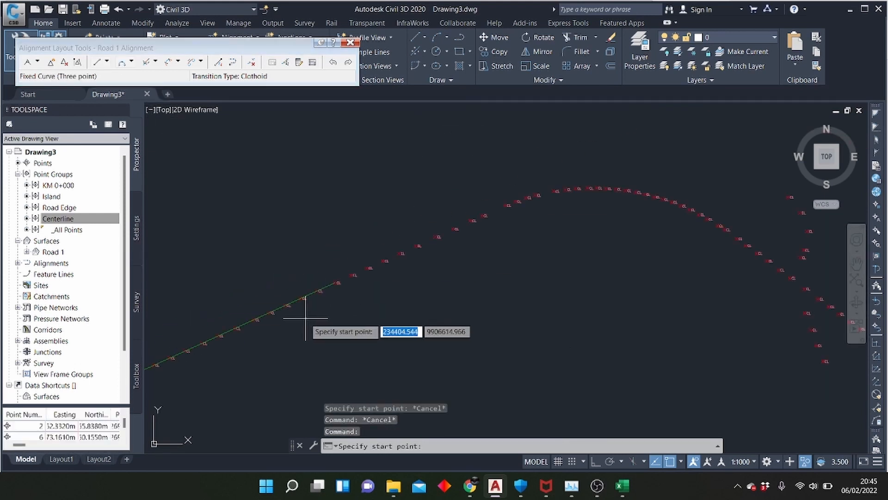
{"action": "left_click", "coordinate": [505, 204]}
{"action": "scroll", "coordinate": [546, 192], "scroll_direction": "up", "scroll_amount": 3}
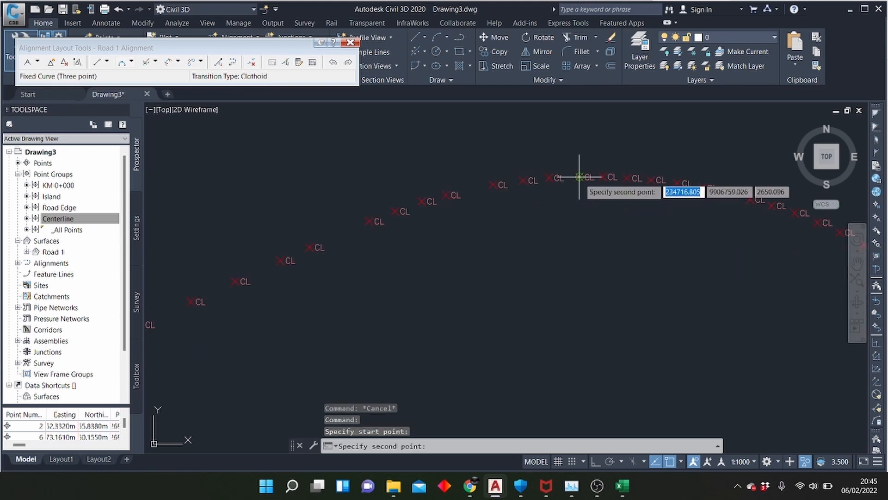
{"action": "left_click", "coordinate": [579, 177]}
{"action": "scroll", "coordinate": [579, 177], "scroll_direction": "down", "scroll_amount": 3}
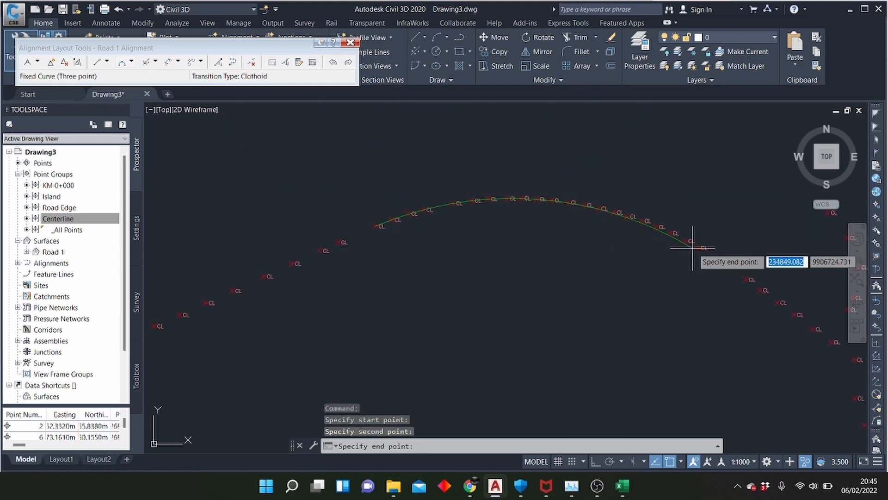
{"action": "left_click", "coordinate": [699, 247]}
Draw a short three-point fixed curve down the descending side, starting at the next centerline point past the crest curve
{"action": "scroll", "coordinate": [269, 195], "scroll_direction": "down", "scroll_amount": 5}
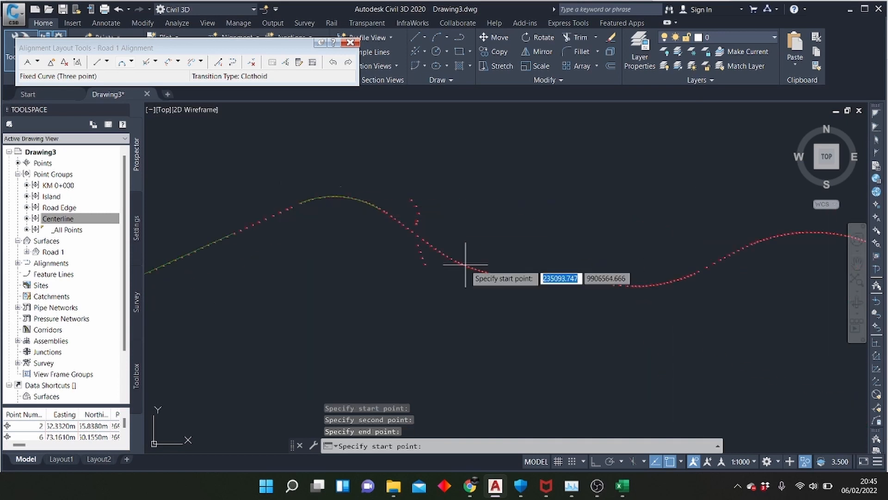
{"action": "scroll", "coordinate": [393, 211], "scroll_direction": "up", "scroll_amount": 5}
{"action": "scroll", "coordinate": [398, 240], "scroll_direction": "up", "scroll_amount": 4}
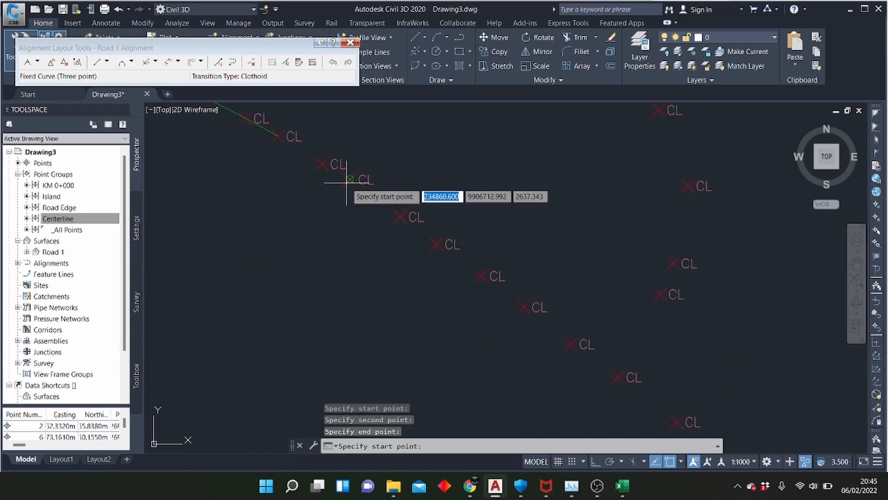
{"action": "left_click", "coordinate": [322, 167]}
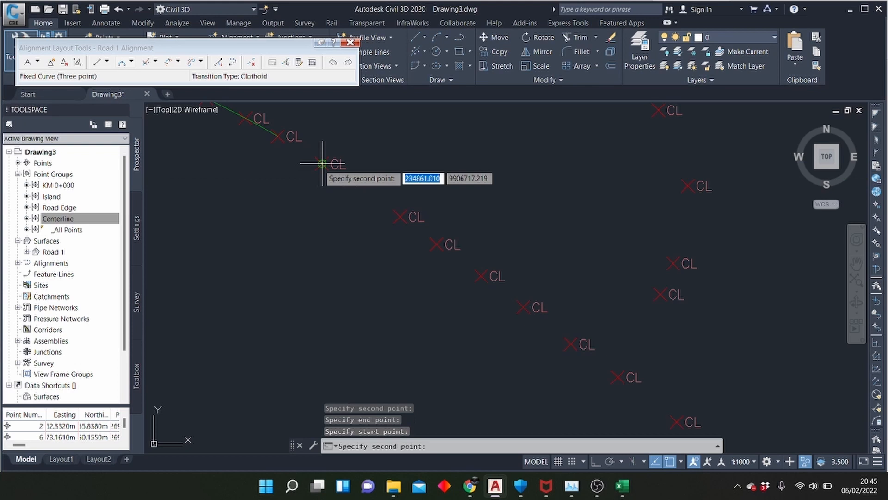
{"action": "left_click", "coordinate": [436, 244]}
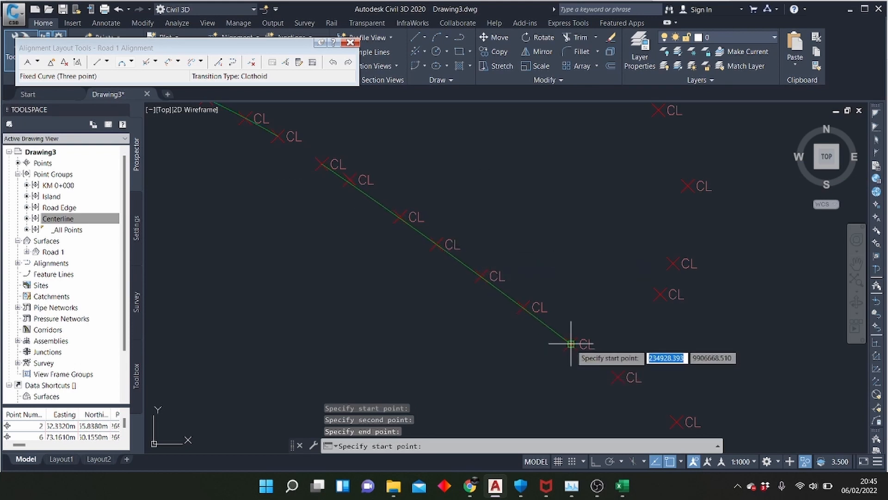
Draw a two-point fixed straight from the next centerline point past the short descending curve to four points farther on
{"action": "left_click", "coordinate": [96, 62]}
{"action": "scroll", "coordinate": [507, 193], "scroll_direction": "down", "scroll_amount": 6}
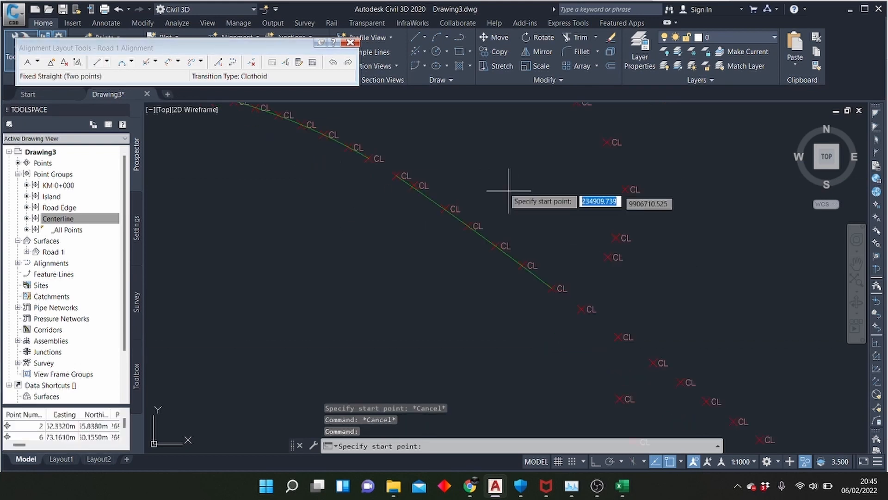
{"action": "scroll", "coordinate": [576, 257], "scroll_direction": "up", "scroll_amount": 4}
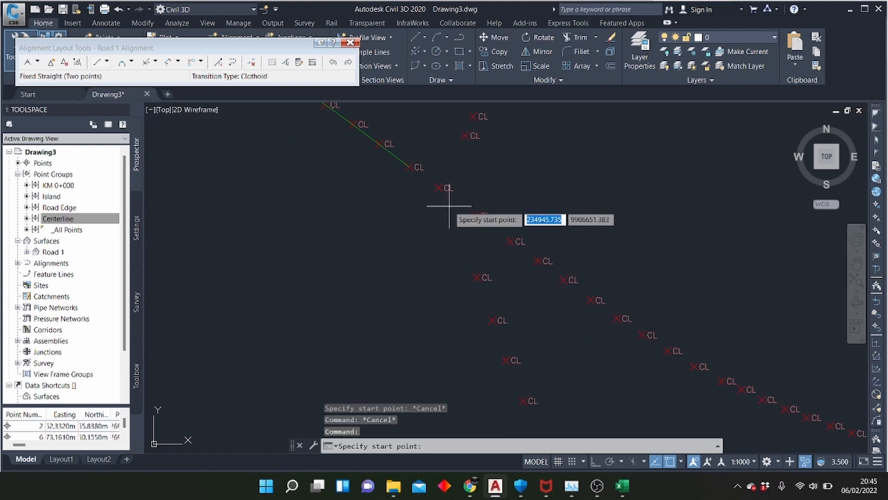
{"action": "left_click", "coordinate": [439, 187]}
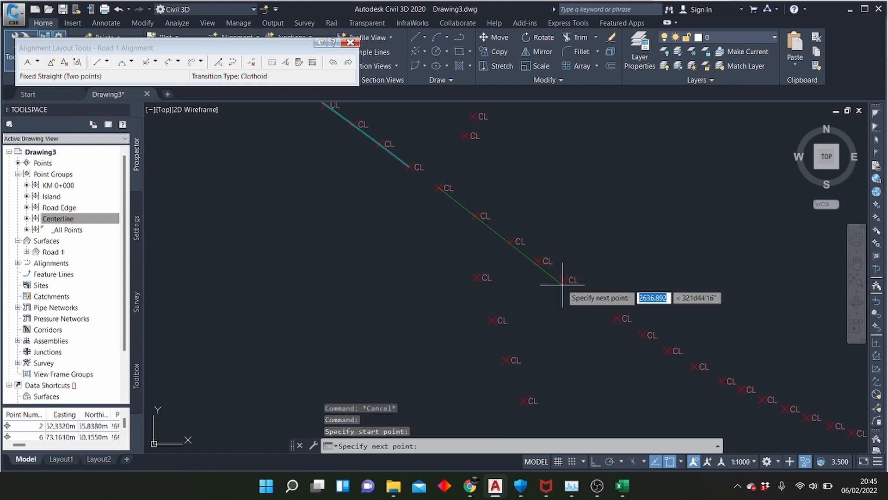
Draw a three-point fixed curve along the sag bend, from the second centerline point past the straight to where the points become widely spaced
{"action": "left_click", "coordinate": [122, 62]}
{"action": "left_click", "coordinate": [617, 318]}
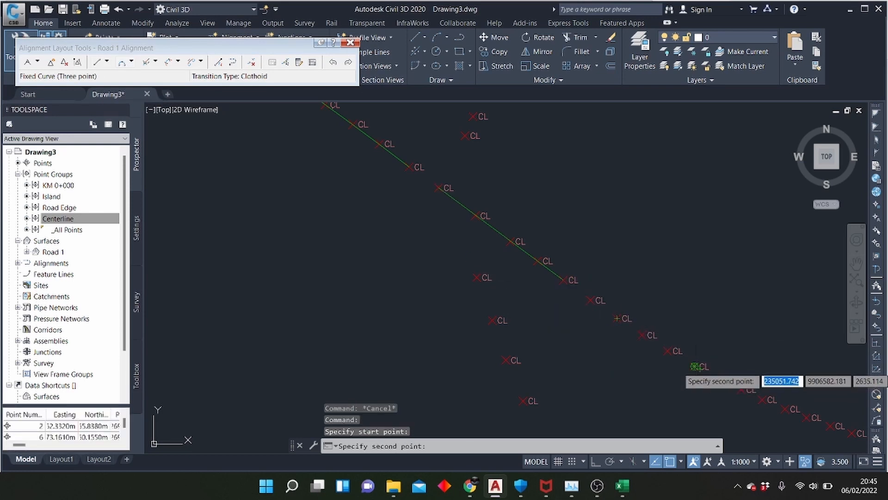
{"action": "left_click", "coordinate": [695, 367]}
{"action": "scroll", "coordinate": [439, 372], "scroll_direction": "down", "scroll_amount": 4}
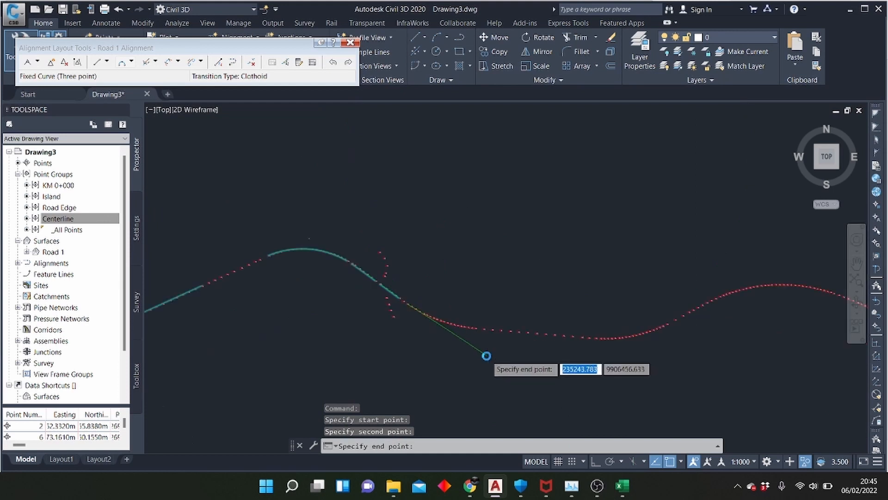
{"action": "scroll", "coordinate": [486, 356], "scroll_direction": "up", "scroll_amount": 6}
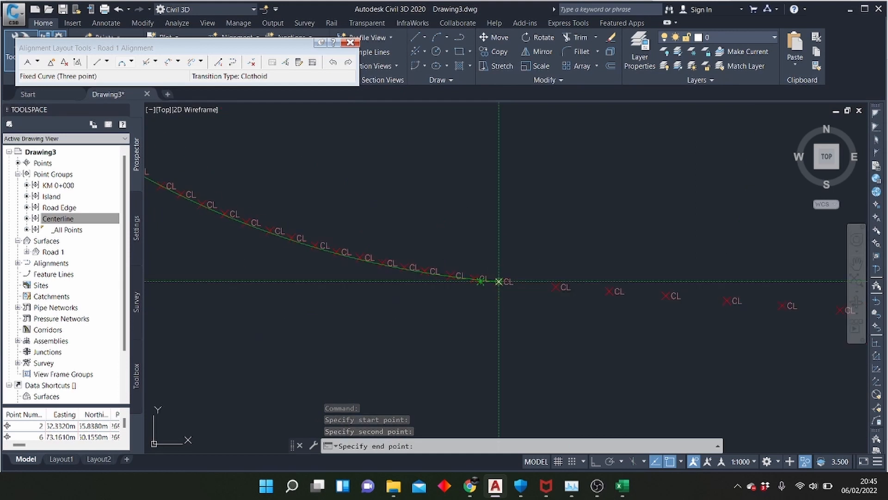
{"action": "left_click", "coordinate": [499, 281]}
{"action": "scroll", "coordinate": [338, 297], "scroll_direction": "down", "scroll_amount": 2}
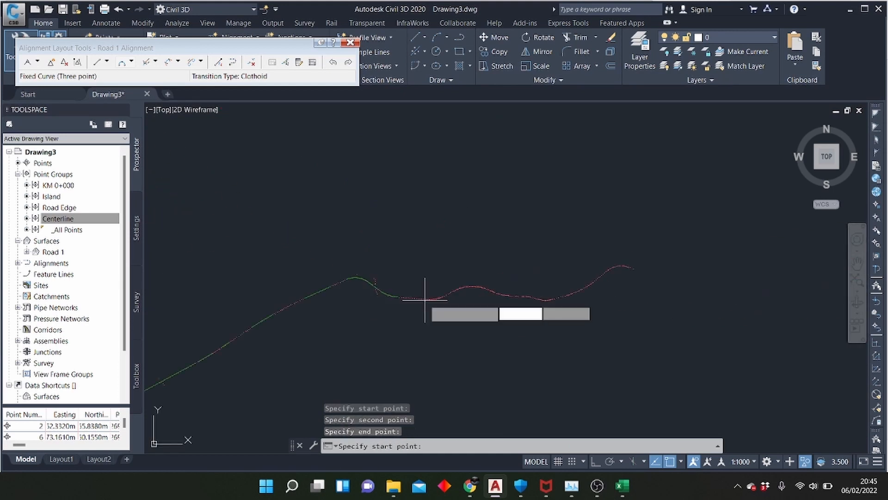
{"action": "scroll", "coordinate": [422, 290], "scroll_direction": "up", "scroll_amount": 3}
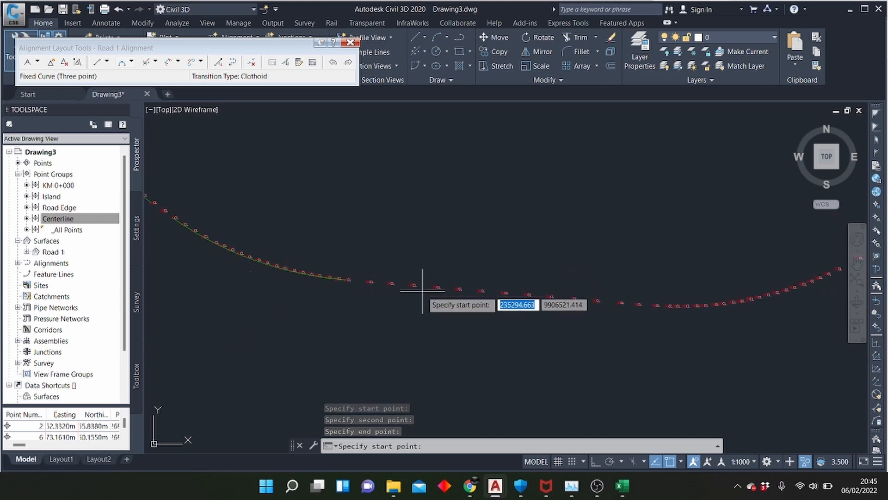
Draw a three-point fixed curve along the gentle descent, from the fourth centerline point past the sag curve to seven points farther on
{"action": "scroll", "coordinate": [434, 288], "scroll_direction": "up", "scroll_amount": 2}
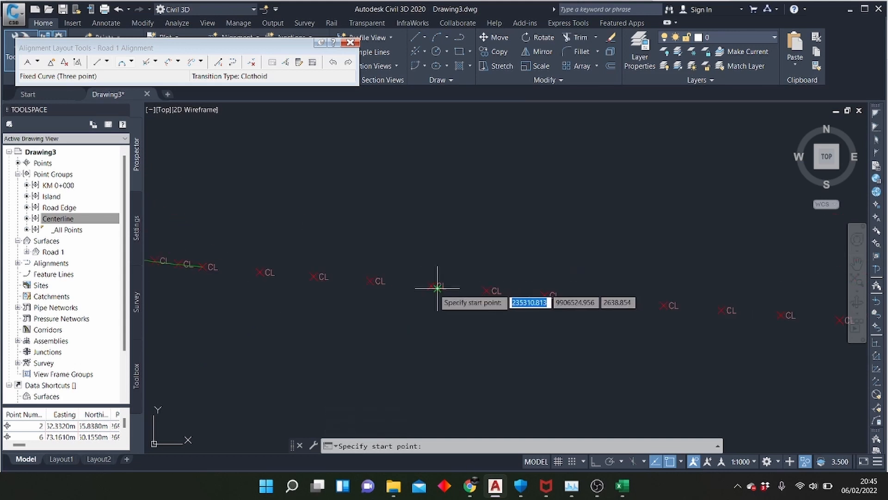
{"action": "left_click", "coordinate": [485, 290]}
{"action": "left_click", "coordinate": [601, 309]}
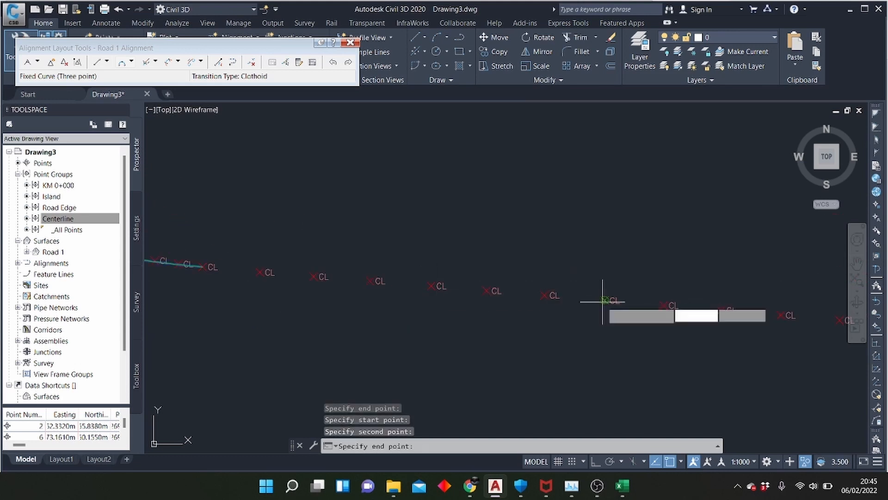
{"action": "scroll", "coordinate": [235, 297], "scroll_direction": "down", "scroll_amount": 4}
{"action": "scroll", "coordinate": [496, 307], "scroll_direction": "up", "scroll_amount": 4}
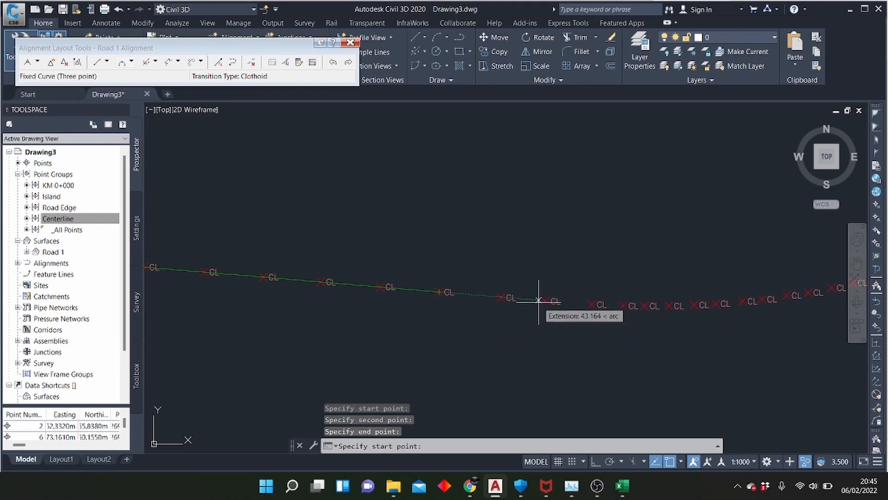
Draw a three-point fixed curve through the next sag bend, from the third centerline point past the previous curve to partway up the rise
{"action": "left_click", "coordinate": [590, 305]}
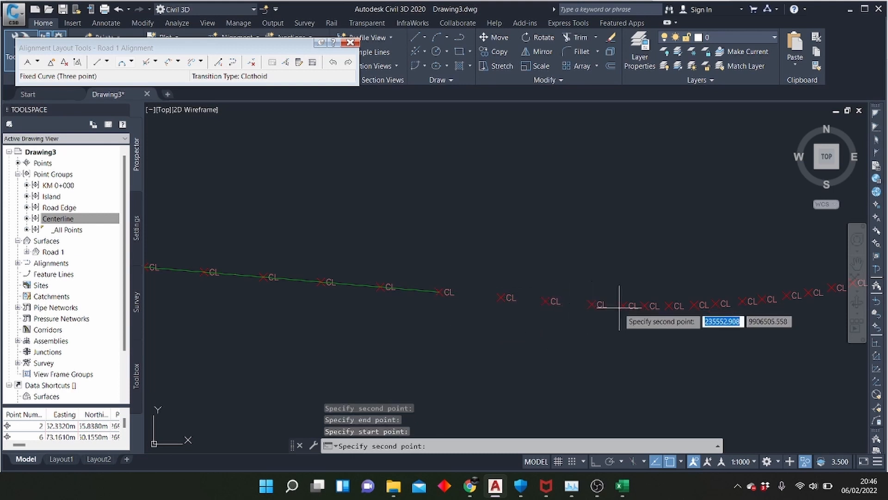
{"action": "left_click", "coordinate": [742, 301]}
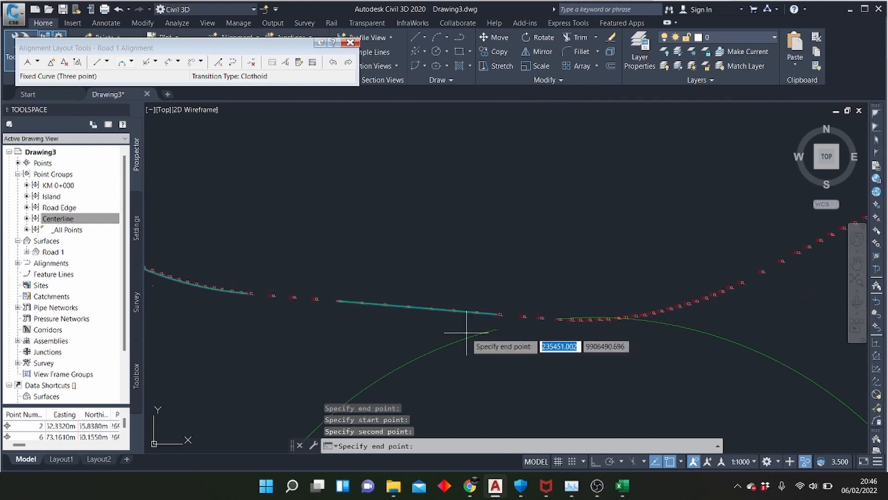
{"action": "scroll", "coordinate": [647, 296], "scroll_direction": "up", "scroll_amount": 4}
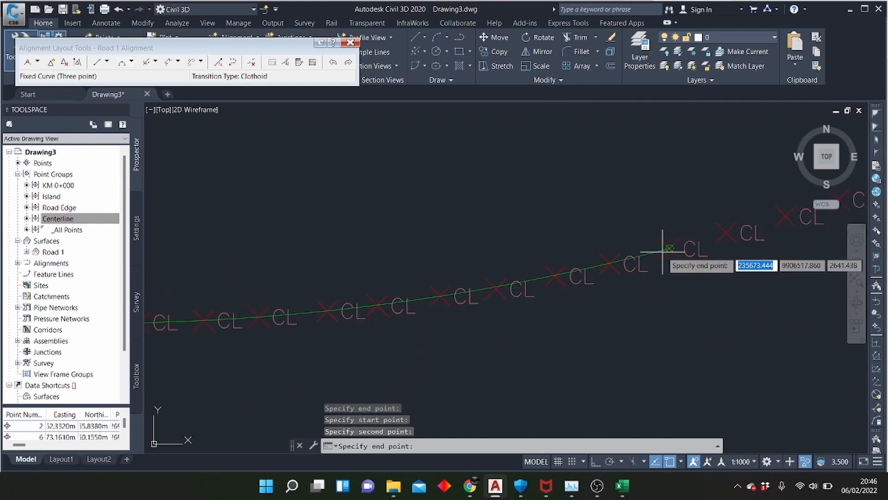
{"action": "left_click", "coordinate": [669, 248]}
Draw a short three-point fixed curve up the rise, from the second centerline point past the sag curve to six points farther on
{"action": "scroll", "coordinate": [474, 365], "scroll_direction": "down", "scroll_amount": 3}
{"action": "scroll", "coordinate": [466, 319], "scroll_direction": "up", "scroll_amount": 2}
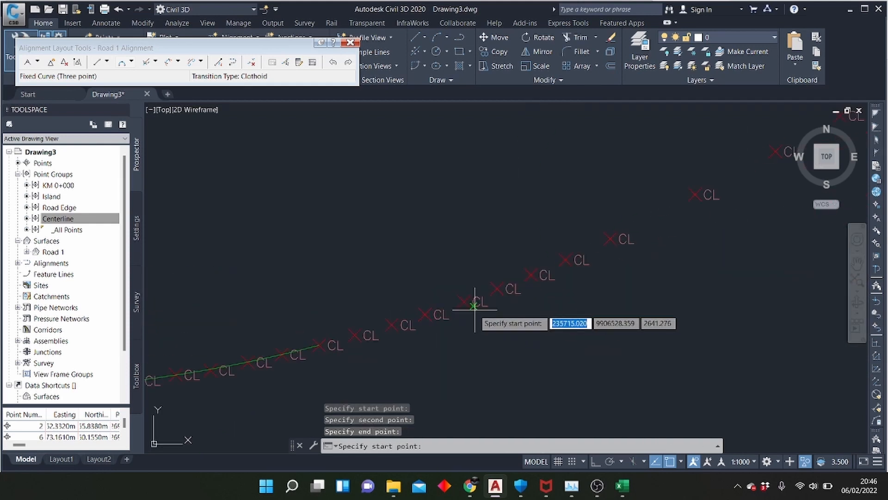
{"action": "left_click", "coordinate": [393, 326]}
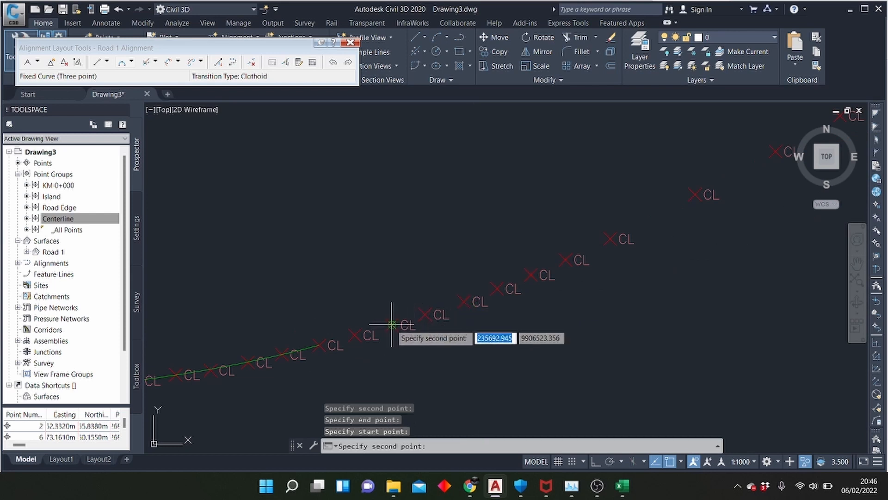
{"action": "left_click", "coordinate": [497, 289]}
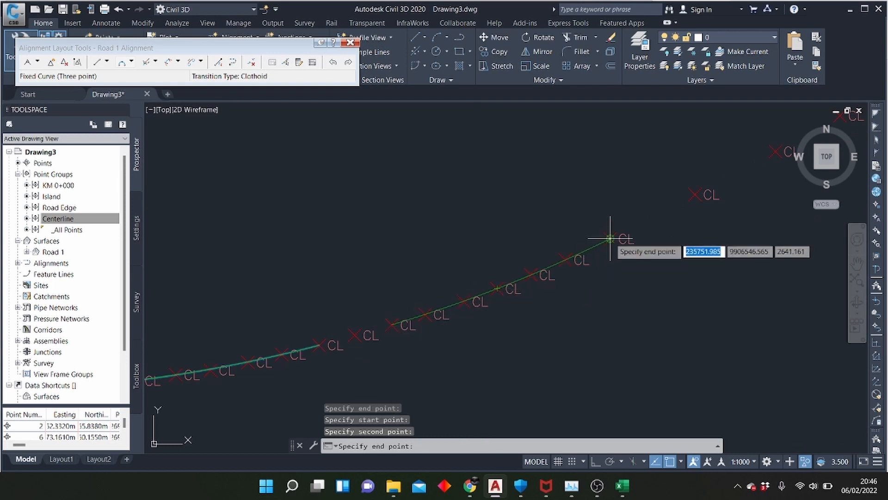
{"action": "scroll", "coordinate": [250, 357], "scroll_direction": "down", "scroll_amount": 4}
{"action": "scroll", "coordinate": [492, 276], "scroll_direction": "up", "scroll_amount": 5}
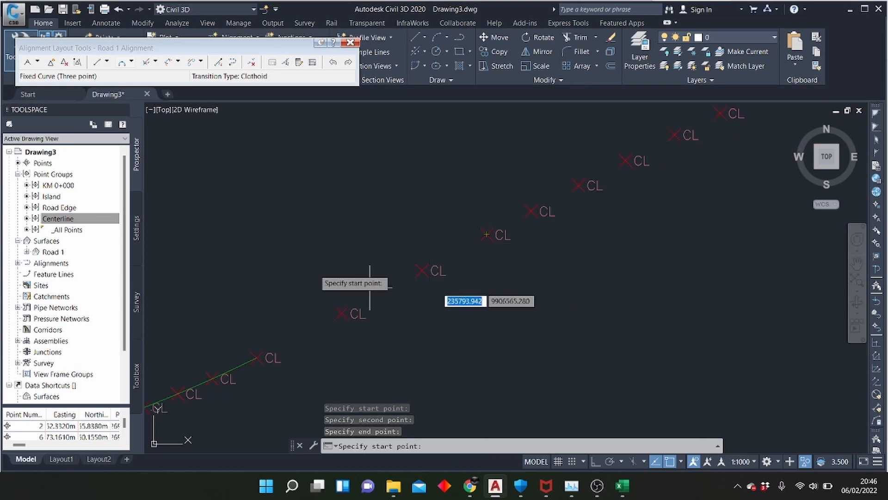
Draw a two-point fixed straight from the second centerline point past the short rising curve to five points farther on
{"action": "left_click", "coordinate": [106, 62]}
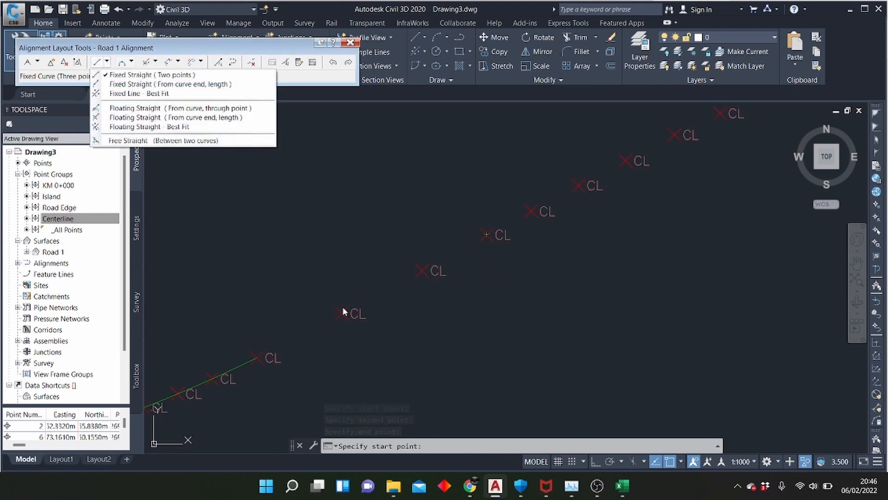
{"action": "left_click", "coordinate": [153, 75]}
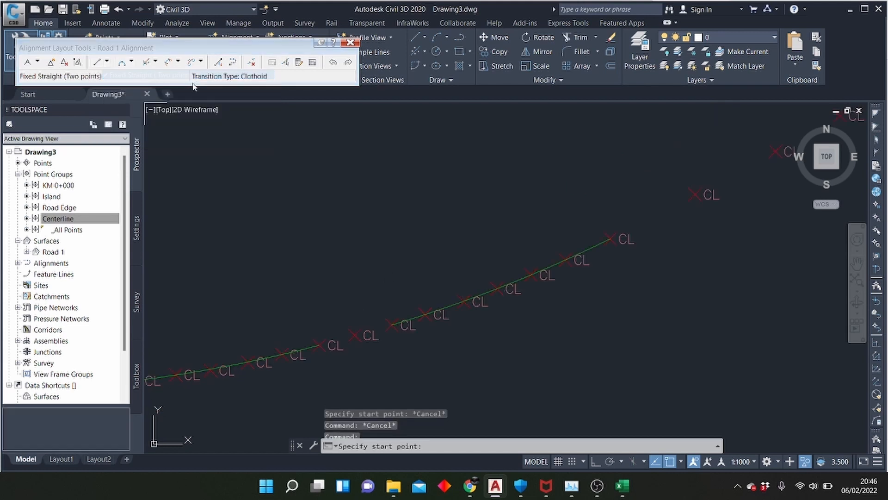
{"action": "scroll", "coordinate": [429, 269], "scroll_direction": "up", "scroll_amount": 2}
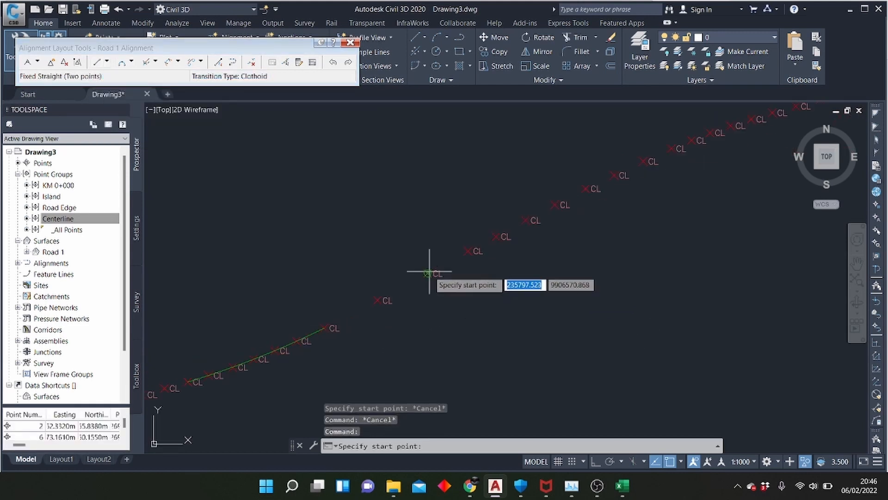
{"action": "left_click", "coordinate": [427, 273]}
{"action": "left_click", "coordinate": [585, 188]}
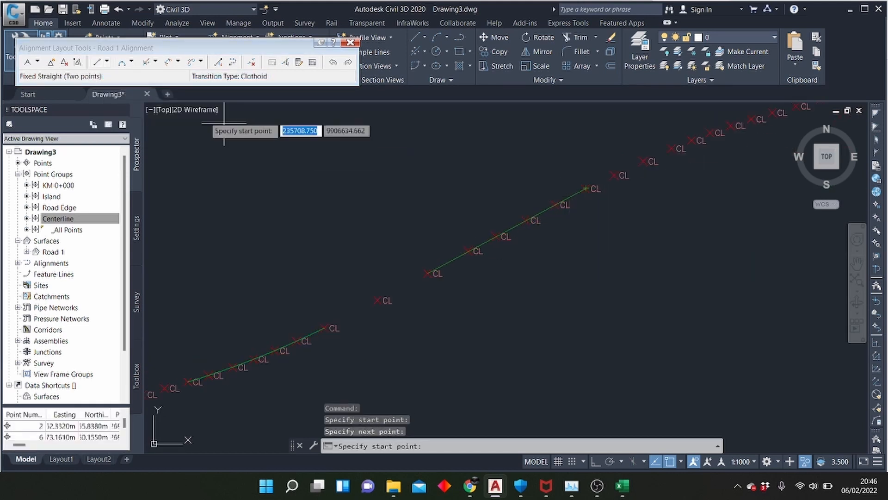
Draw a three-point fixed curve over the long crest, from the second centerline point past the straight to the descending side where point spacing widens
{"action": "left_click", "coordinate": [121, 62]}
{"action": "scroll", "coordinate": [321, 266], "scroll_direction": "down", "scroll_amount": 4}
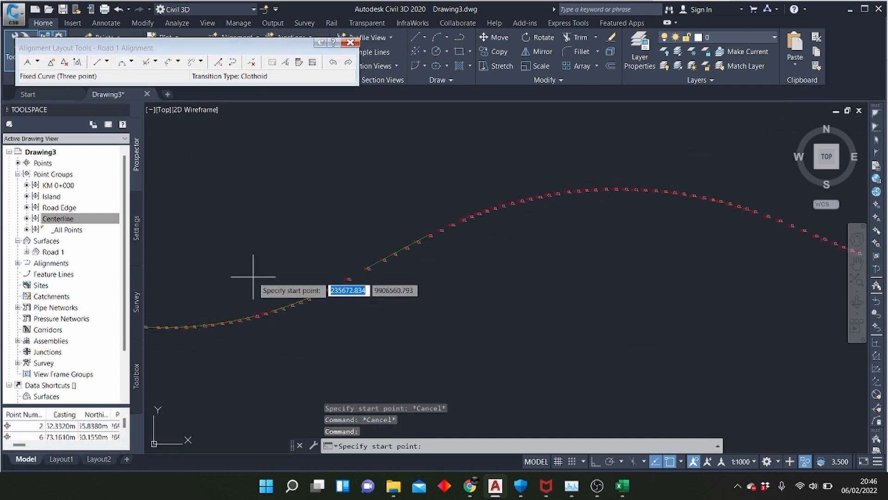
{"action": "scroll", "coordinate": [520, 206], "scroll_direction": "up", "scroll_amount": 2}
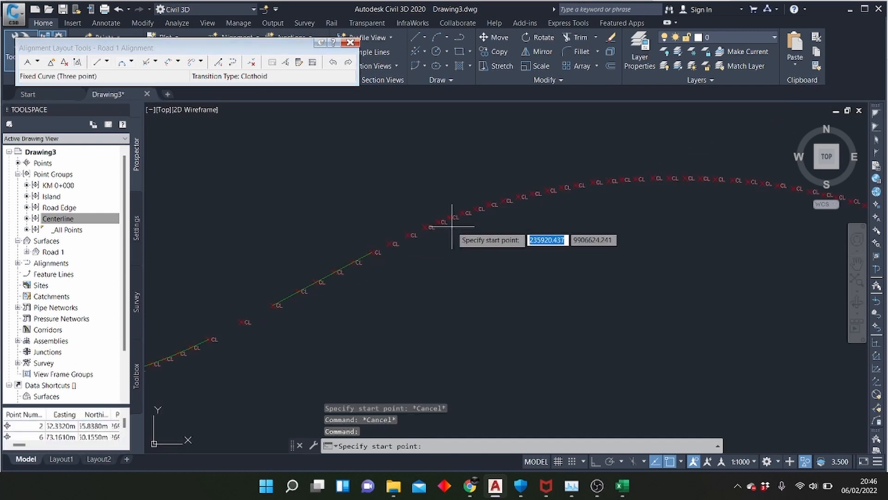
{"action": "left_click", "coordinate": [408, 235]}
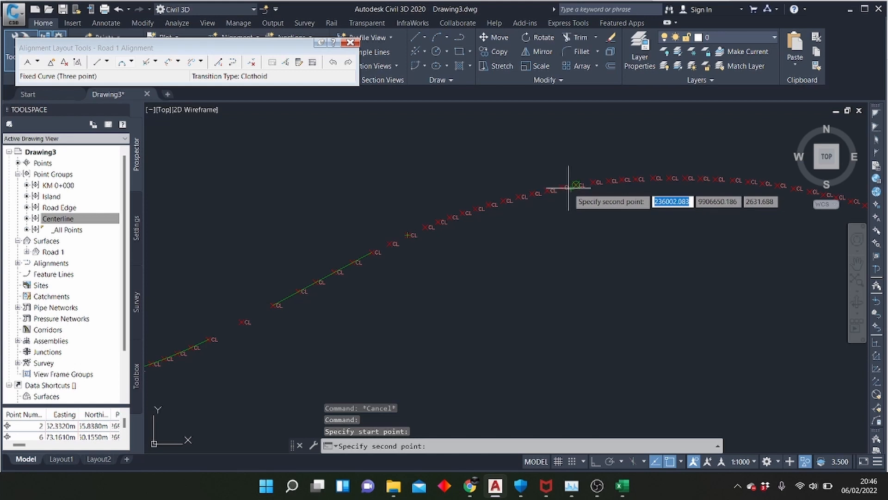
{"action": "left_click", "coordinate": [504, 201]}
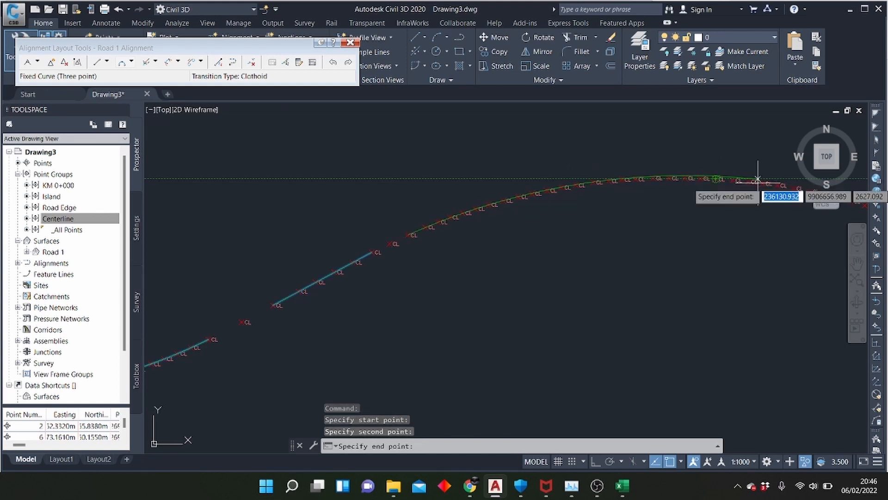
{"action": "scroll", "coordinate": [621, 204], "scroll_direction": "down", "scroll_amount": 2}
{"action": "scroll", "coordinate": [784, 196], "scroll_direction": "up", "scroll_amount": 2}
{"action": "scroll", "coordinate": [756, 207], "scroll_direction": "up", "scroll_amount": 2}
{"action": "scroll", "coordinate": [334, 174], "scroll_direction": "down", "scroll_amount": 1}
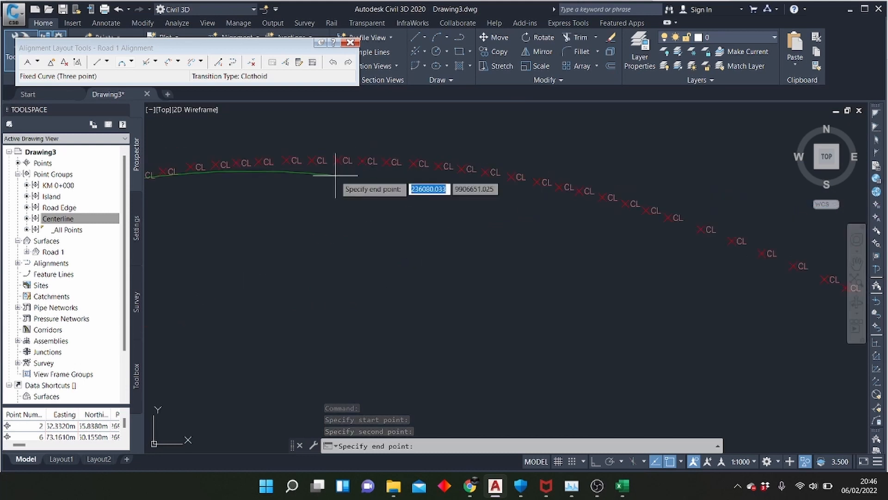
{"action": "scroll", "coordinate": [649, 211], "scroll_direction": "up", "scroll_amount": 1}
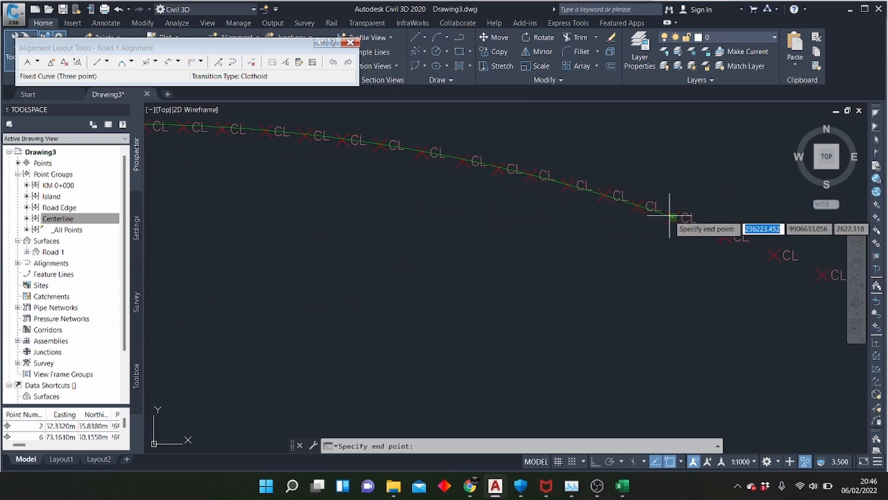
{"action": "left_click", "coordinate": [669, 218]}
Draw a three-point fixed curve where the descent flattens, from just past its closely spaced points to the last centerline point before the spacing widens
{"action": "scroll", "coordinate": [368, 248], "scroll_direction": "down", "scroll_amount": 2}
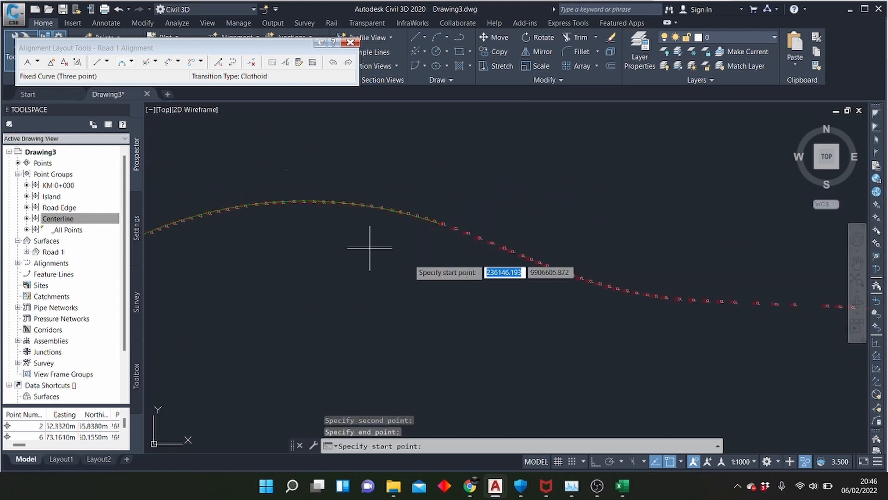
{"action": "scroll", "coordinate": [541, 279], "scroll_direction": "up", "scroll_amount": 2}
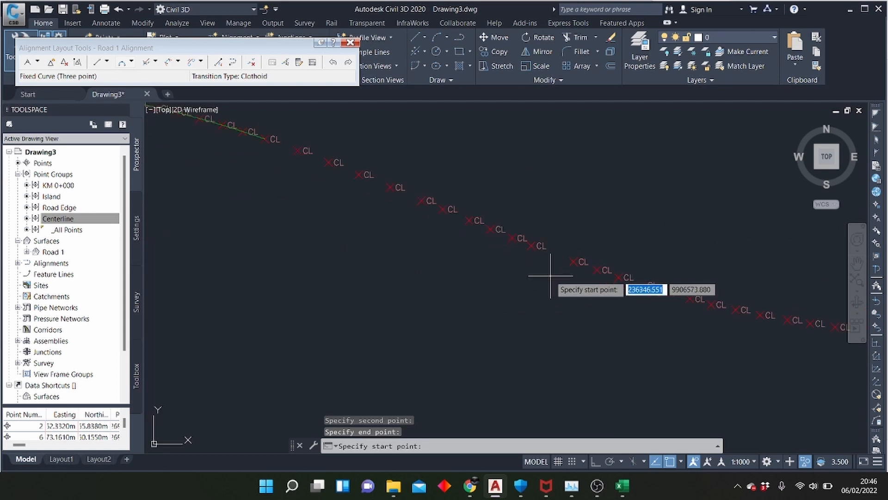
{"action": "left_click", "coordinate": [573, 261]}
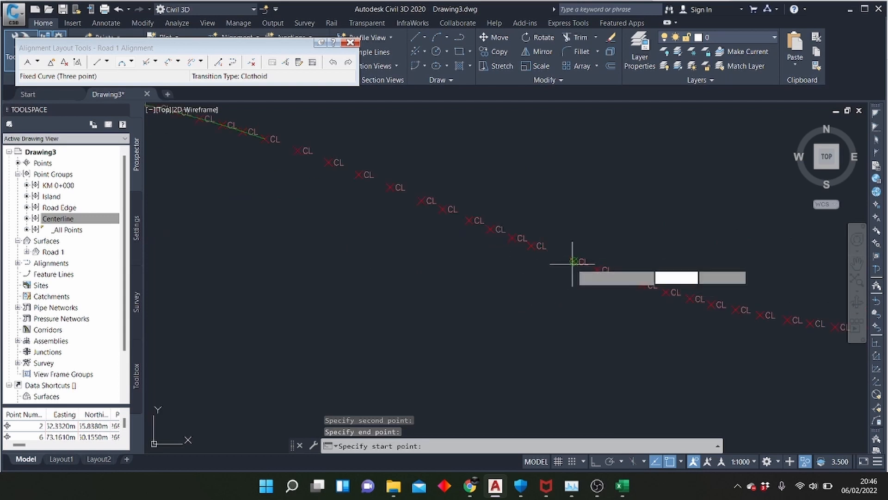
{"action": "left_click", "coordinate": [735, 309]}
{"action": "scroll", "coordinate": [326, 278], "scroll_direction": "down", "scroll_amount": 2}
{"action": "scroll", "coordinate": [541, 300], "scroll_direction": "up", "scroll_amount": 2}
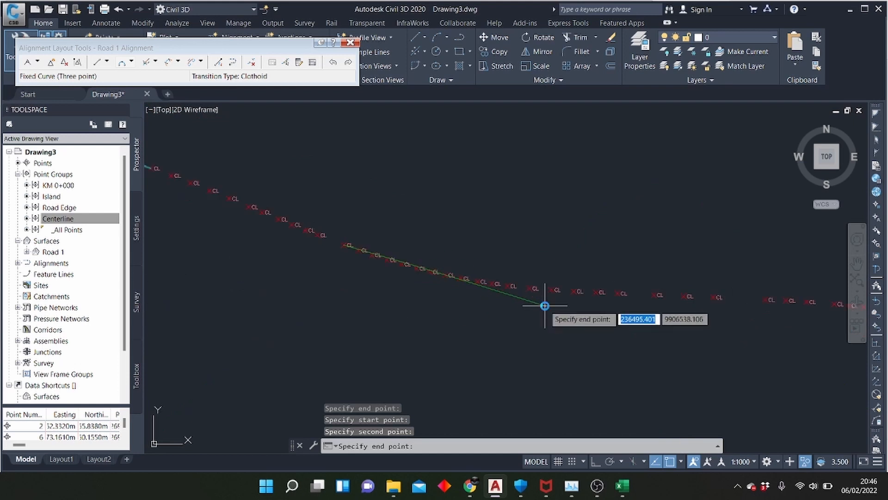
{"action": "left_click", "coordinate": [659, 291]}
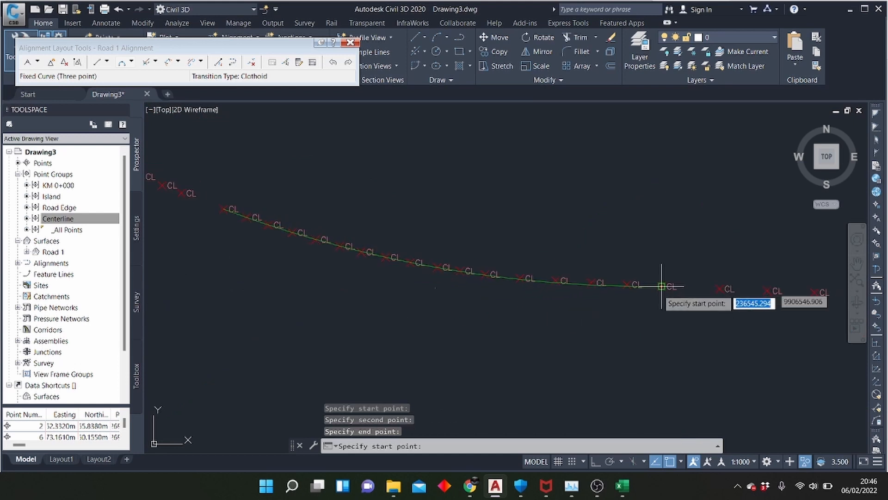
Draw a three-point fixed curve over the low crest, from the fourth centerline point past the previous curve to the second widely spaced descending point
{"action": "scroll", "coordinate": [199, 306], "scroll_direction": "down", "scroll_amount": 3}
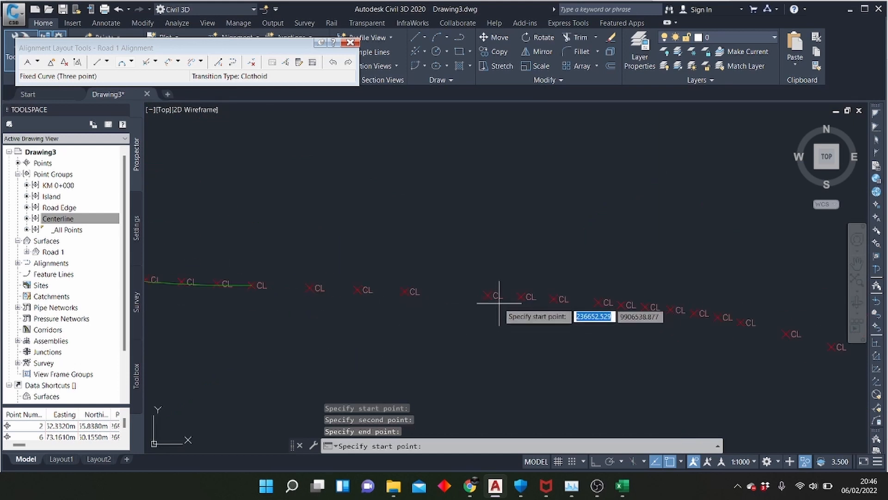
{"action": "scroll", "coordinate": [488, 294], "scroll_direction": "up", "scroll_amount": 3}
{"action": "left_click", "coordinate": [488, 295]}
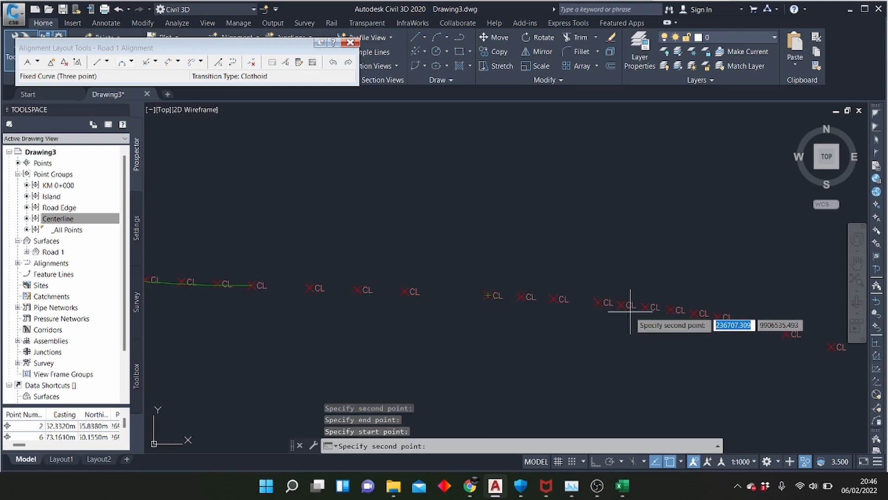
{"action": "left_click", "coordinate": [644, 308]}
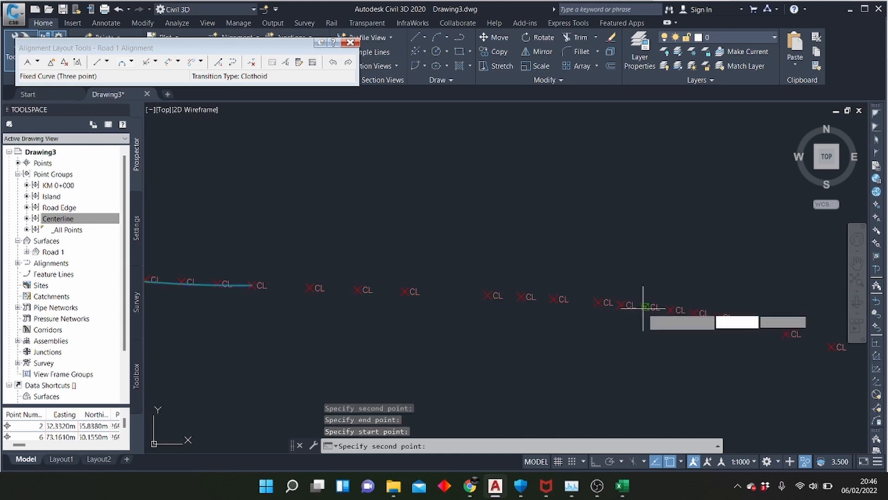
{"action": "scroll", "coordinate": [544, 324], "scroll_direction": "down", "scroll_amount": 3}
{"action": "scroll", "coordinate": [672, 359], "scroll_direction": "up", "scroll_amount": 3}
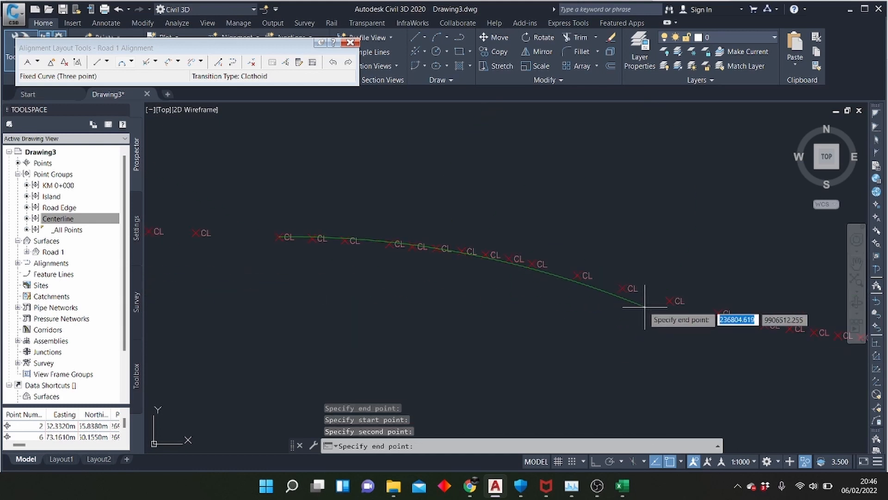
{"action": "left_click", "coordinate": [625, 290]}
Draw a three-point fixed curve through the following sag, from the second centerline point past the low crest curve to the last closely spaced rising point
{"action": "scroll", "coordinate": [324, 347], "scroll_direction": "down", "scroll_amount": 2}
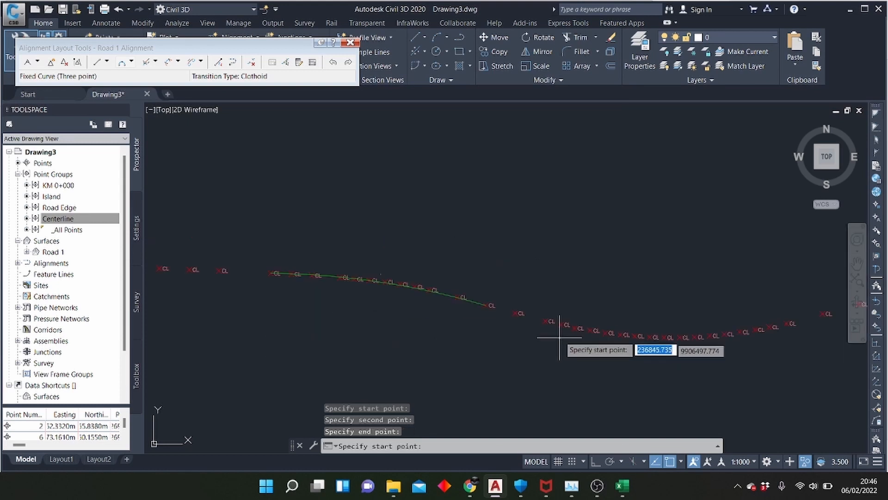
{"action": "scroll", "coordinate": [569, 346], "scroll_direction": "up", "scroll_amount": 3}
{"action": "left_click", "coordinate": [517, 303]}
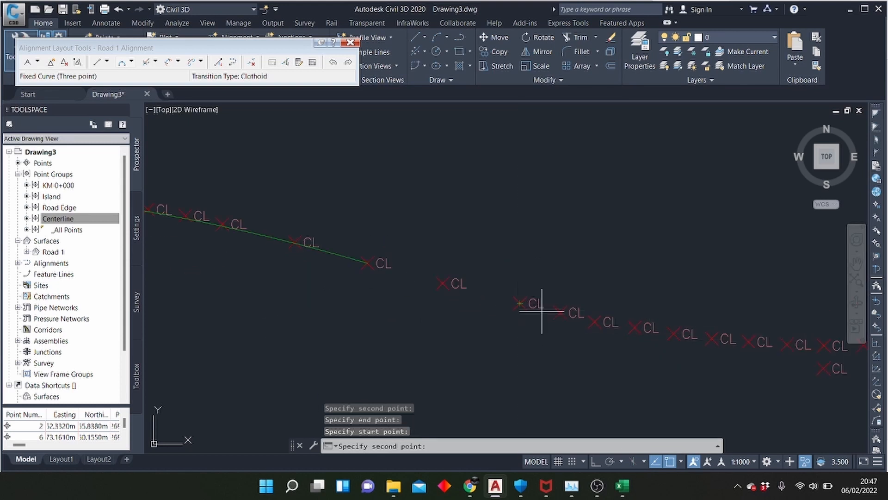
{"action": "left_click", "coordinate": [711, 338]}
{"action": "scroll", "coordinate": [602, 366], "scroll_direction": "down", "scroll_amount": 3}
{"action": "scroll", "coordinate": [617, 327], "scroll_direction": "up", "scroll_amount": 2}
{"action": "scroll", "coordinate": [601, 315], "scroll_direction": "up", "scroll_amount": 4}
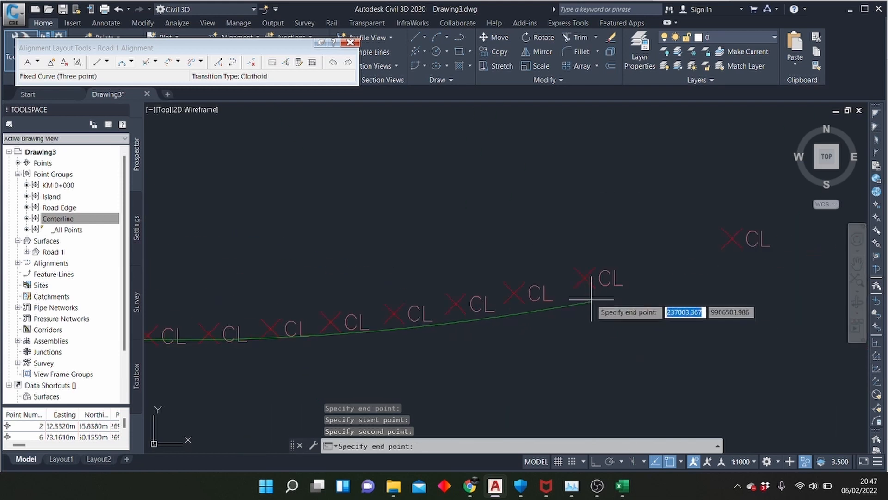
{"action": "left_click", "coordinate": [588, 280]}
Draw a three-point fixed curve up the long rise, from the first closely spaced centerline point past the wide gaps to where spacing widens again
{"action": "scroll", "coordinate": [203, 324], "scroll_direction": "down", "scroll_amount": 4}
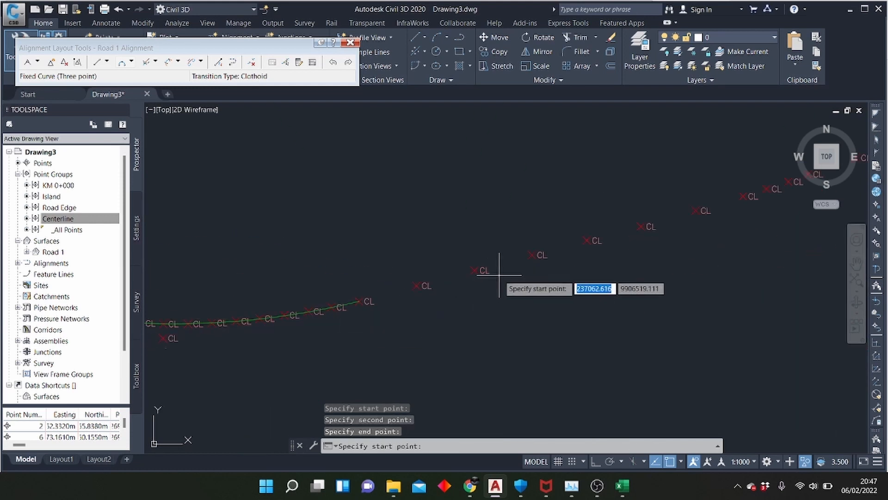
{"action": "scroll", "coordinate": [321, 362], "scroll_direction": "down", "scroll_amount": 3}
{"action": "scroll", "coordinate": [370, 326], "scroll_direction": "up", "scroll_amount": 3}
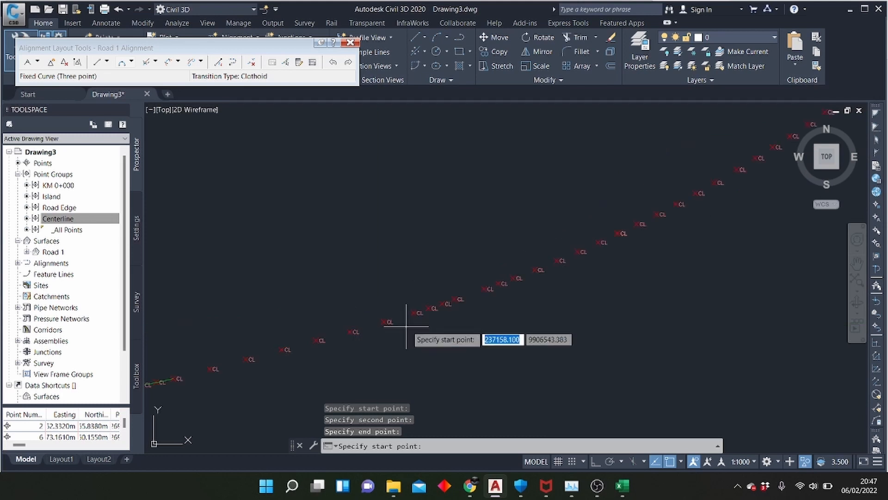
{"action": "left_click", "coordinate": [410, 313]}
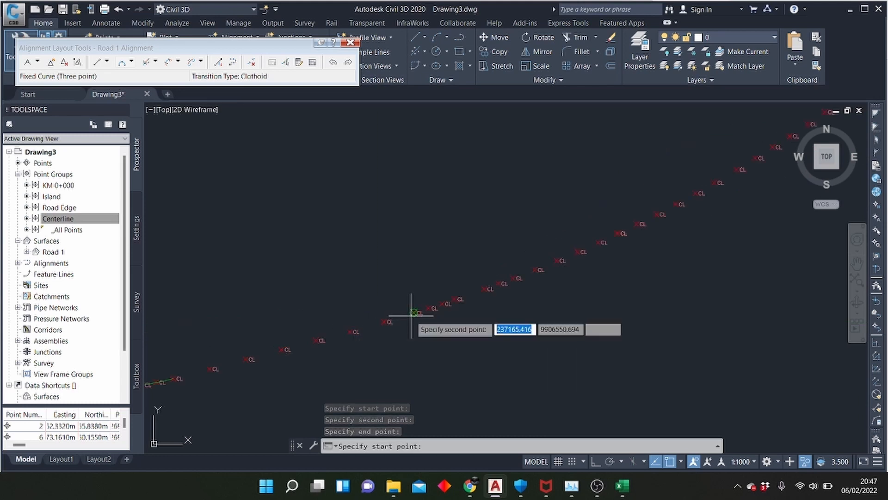
{"action": "left_click", "coordinate": [568, 245]}
{"action": "scroll", "coordinate": [555, 277], "scroll_direction": "down", "scroll_amount": 3}
{"action": "left_click", "coordinate": [633, 273]}
{"action": "scroll", "coordinate": [632, 266], "scroll_direction": "up", "scroll_amount": 5}
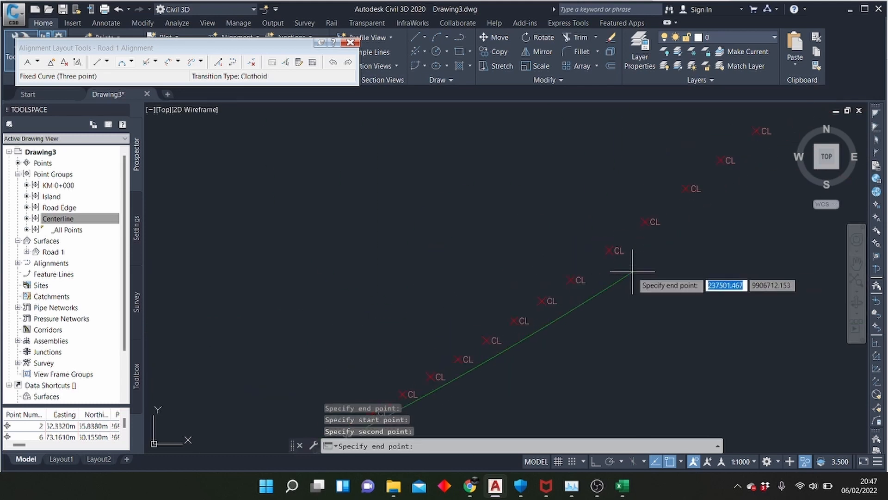
Start a three-point fixed curve over the final crest, from where the rising points begin to close up through a centerline point just before the summit
{"action": "scroll", "coordinate": [245, 364], "scroll_direction": "down", "scroll_amount": 6}
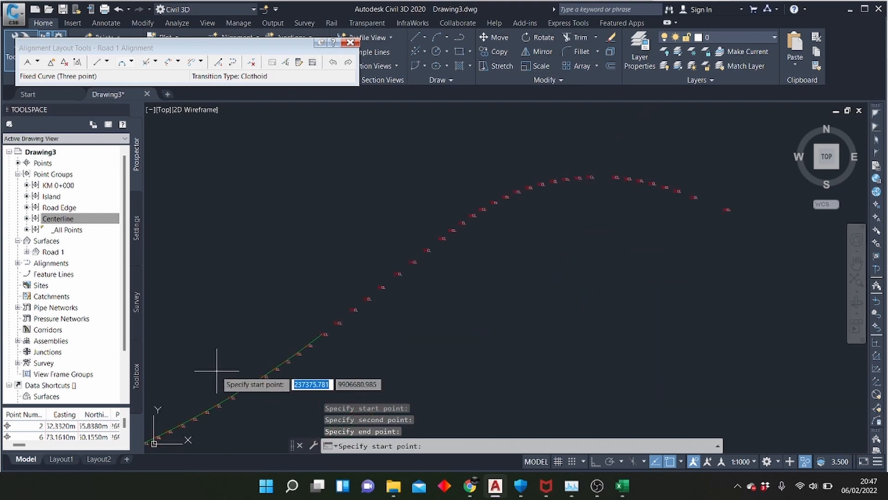
{"action": "scroll", "coordinate": [454, 251], "scroll_direction": "up", "scroll_amount": 5}
{"action": "scroll", "coordinate": [280, 321], "scroll_direction": "down", "scroll_amount": 5}
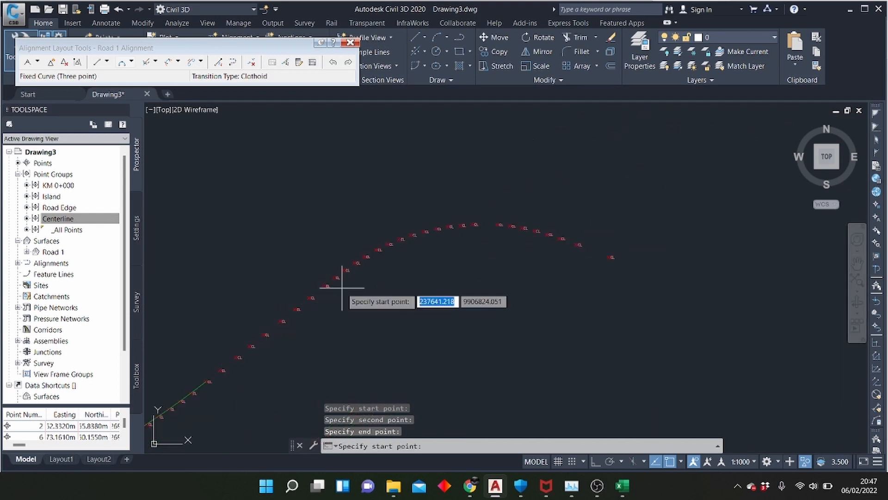
{"action": "left_click", "coordinate": [312, 296]}
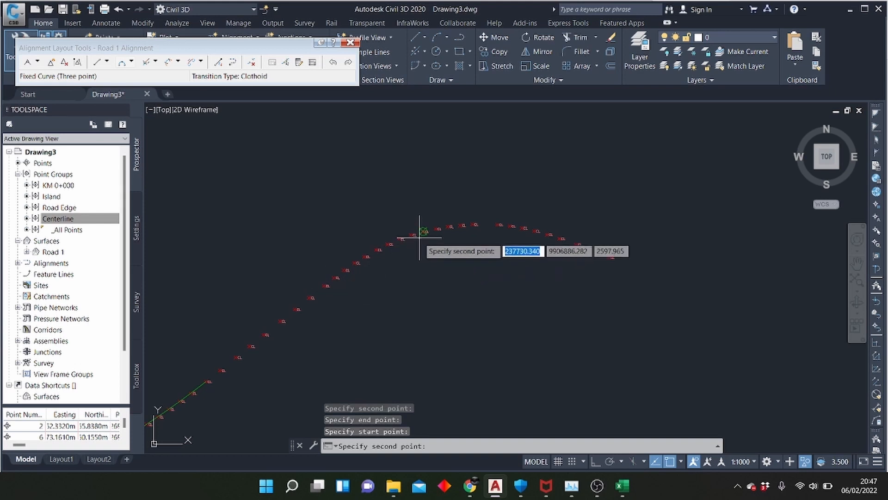
{"action": "left_click", "coordinate": [423, 232]}
{"action": "scroll", "coordinate": [510, 230], "scroll_direction": "up", "scroll_amount": 5}
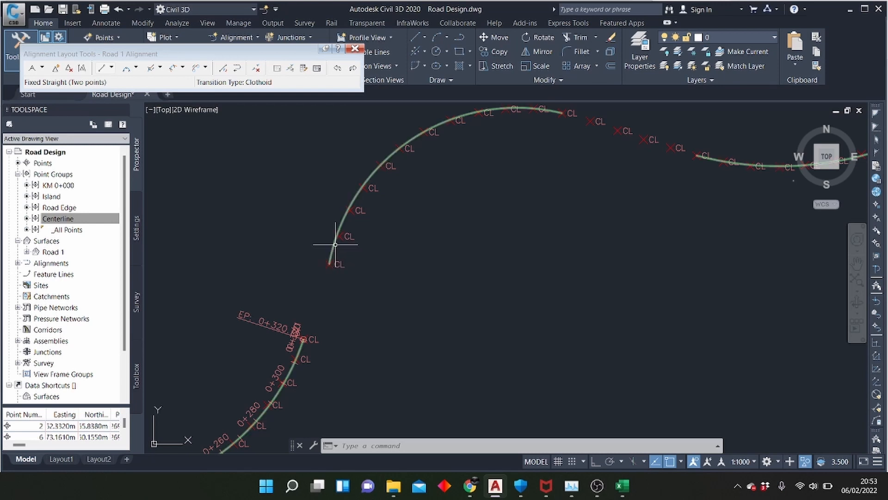
{"action": "scroll", "coordinate": [334, 245], "scroll_direction": "up", "scroll_amount": 3}
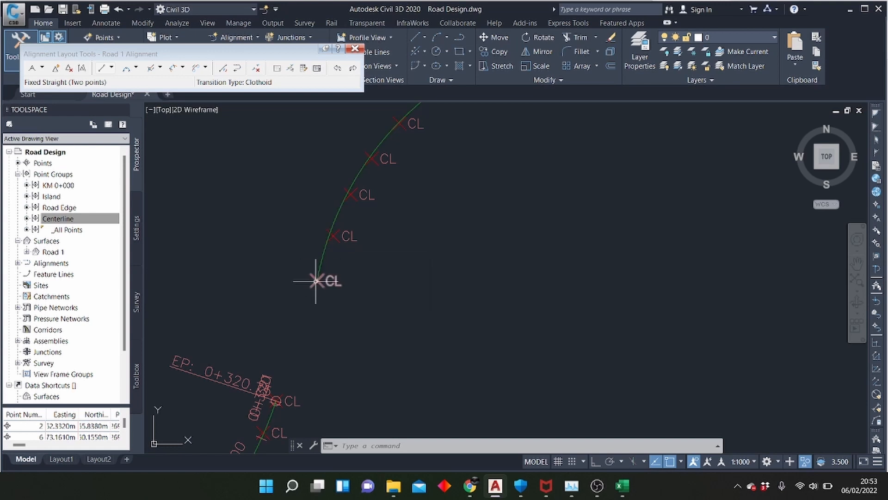
{"action": "scroll", "coordinate": [276, 303], "scroll_direction": "down", "scroll_amount": 5}
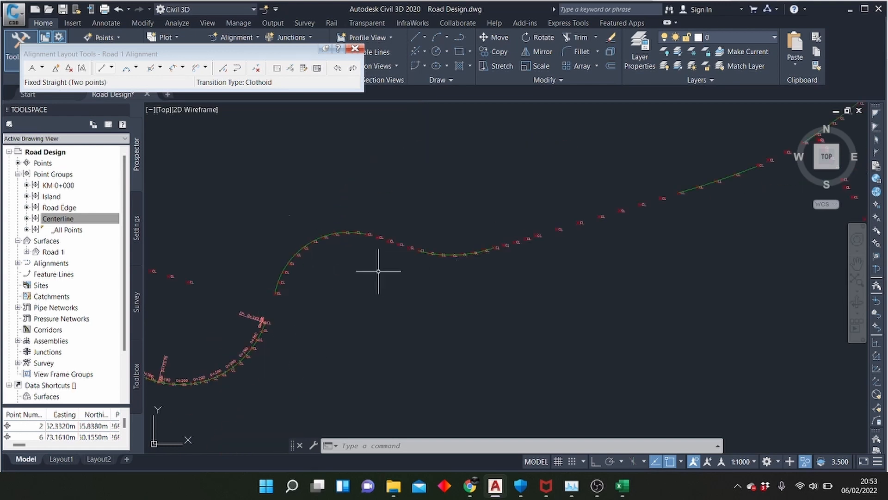
{"action": "scroll", "coordinate": [383, 250], "scroll_direction": "up", "scroll_amount": 2}
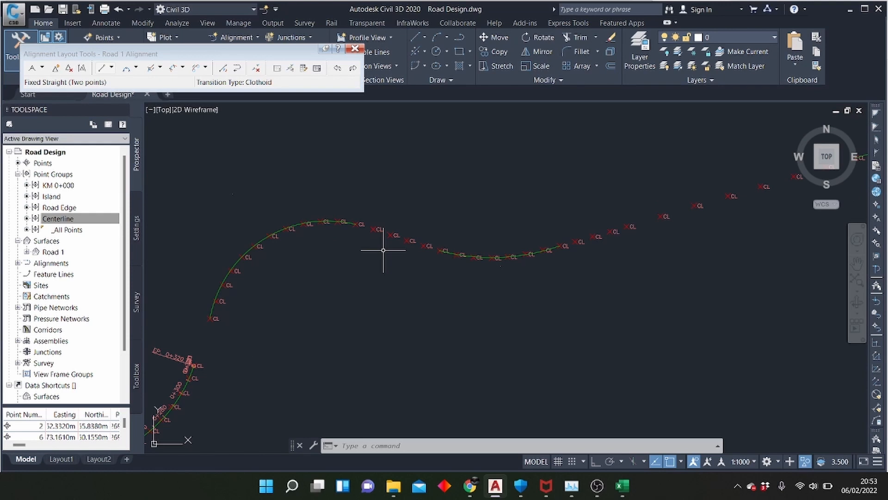
{"action": "scroll", "coordinate": [391, 225], "scroll_direction": "down", "scroll_amount": 2}
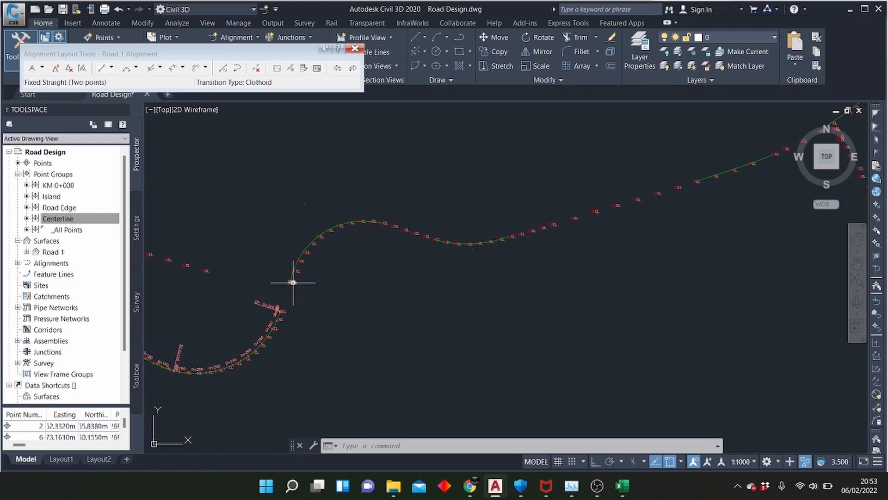
{"action": "scroll", "coordinate": [292, 282], "scroll_direction": "up", "scroll_amount": 4}
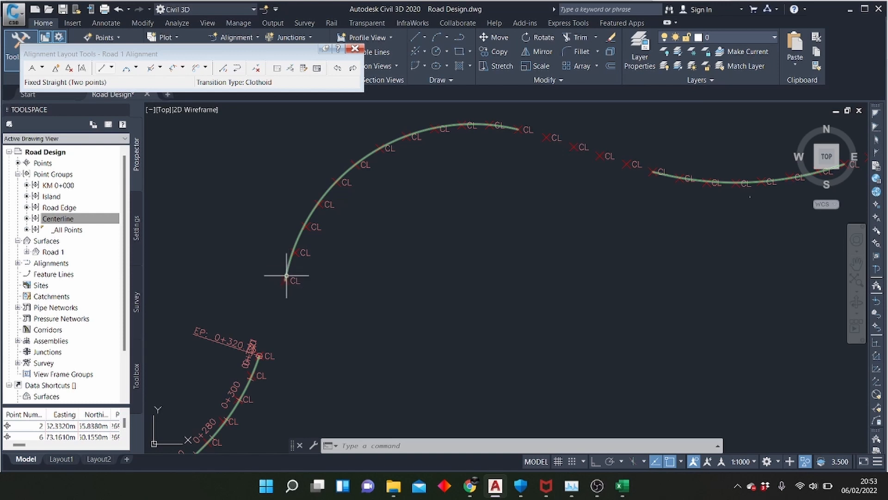
{"action": "left_click", "coordinate": [137, 68]}
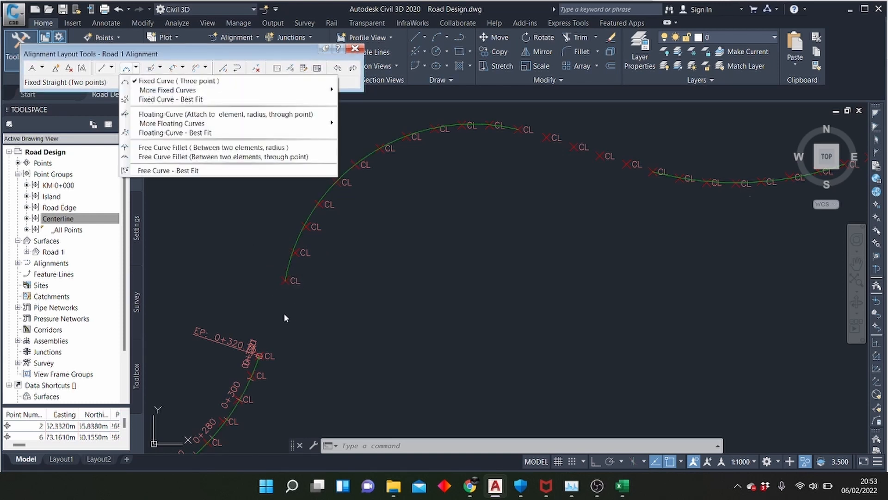
{"action": "left_click", "coordinate": [267, 58]}
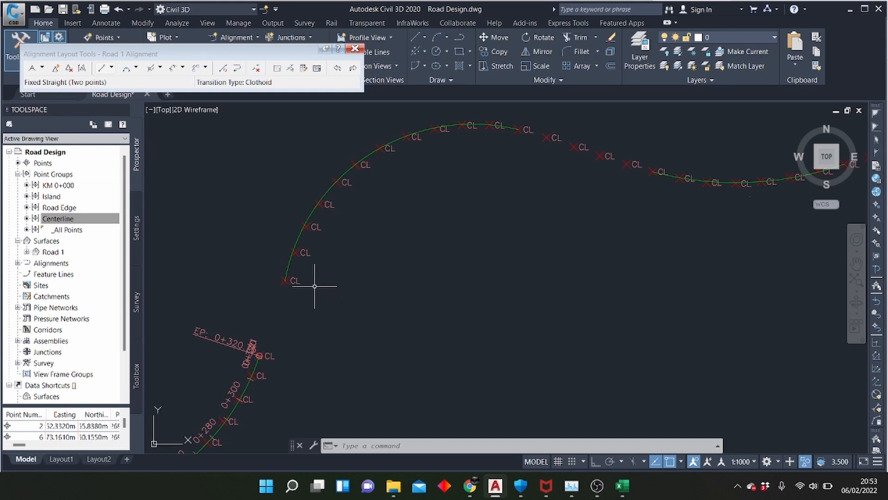
Join the curve ending at 0+320 to the next curve with a 1000 m radius free curve fillet, using the Lessthan180 and Reverse options
{"action": "left_click", "coordinate": [136, 68]}
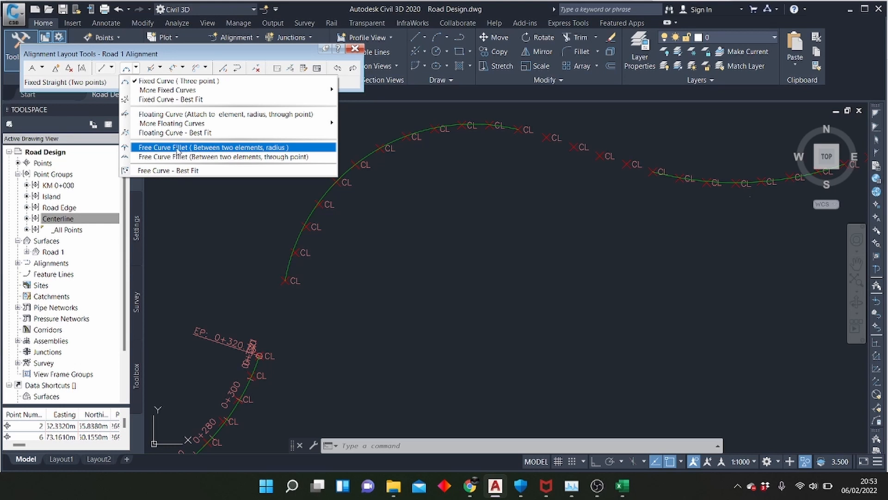
{"action": "left_click", "coordinate": [177, 148]}
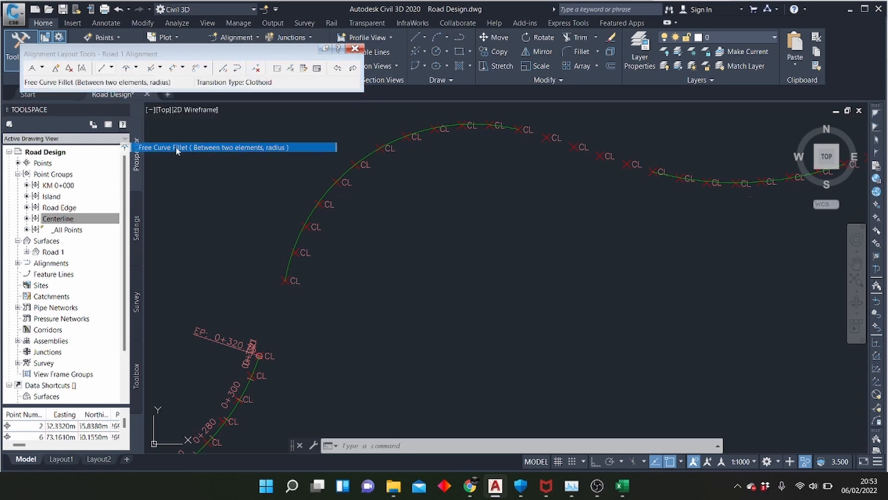
{"action": "left_click", "coordinate": [257, 360]}
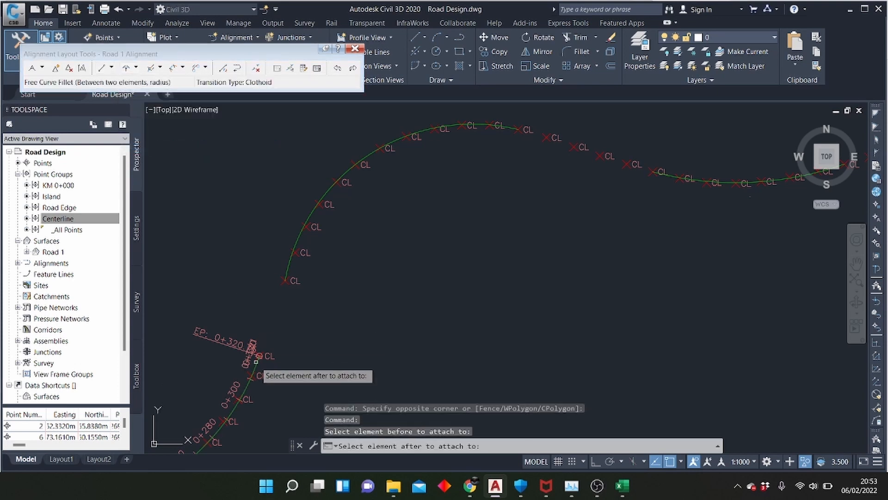
{"action": "left_click", "coordinate": [288, 271]}
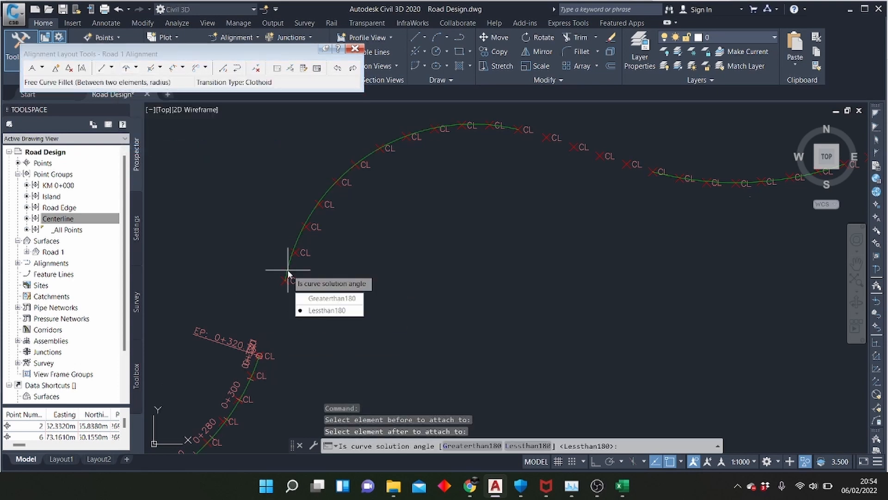
{"action": "left_click", "coordinate": [312, 312]}
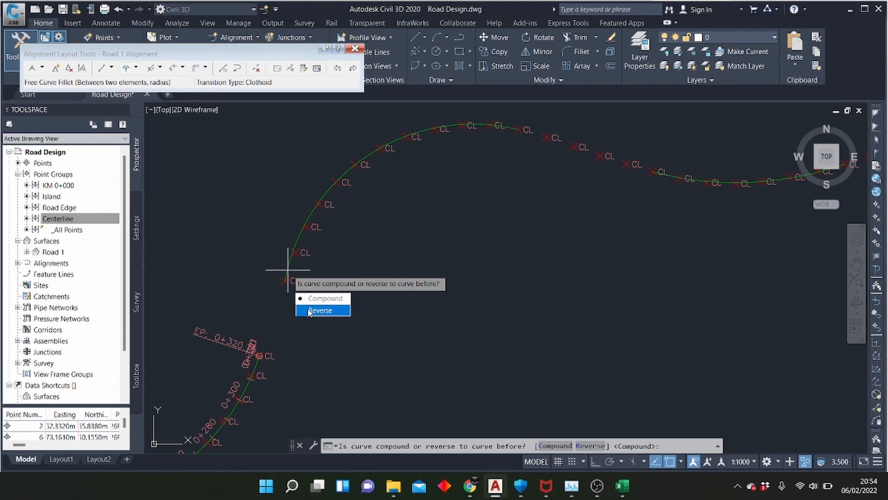
{"action": "left_click", "coordinate": [309, 311]}
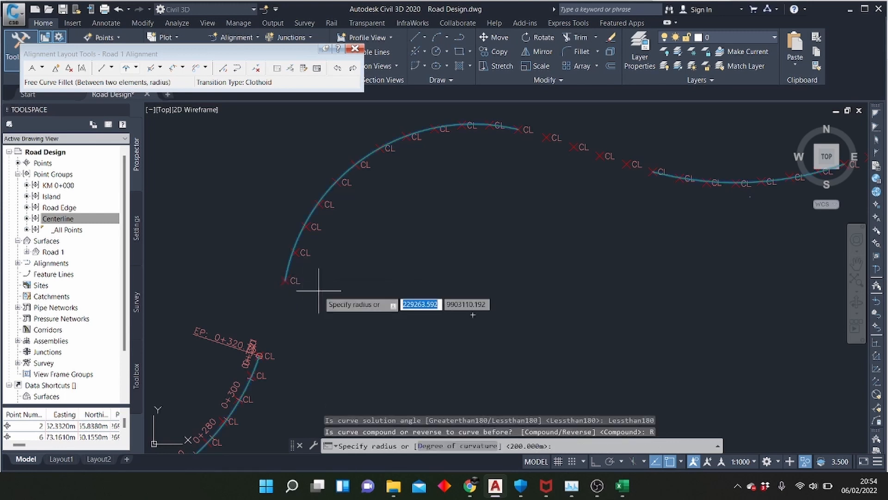
{"action": "type", "text": "100"}
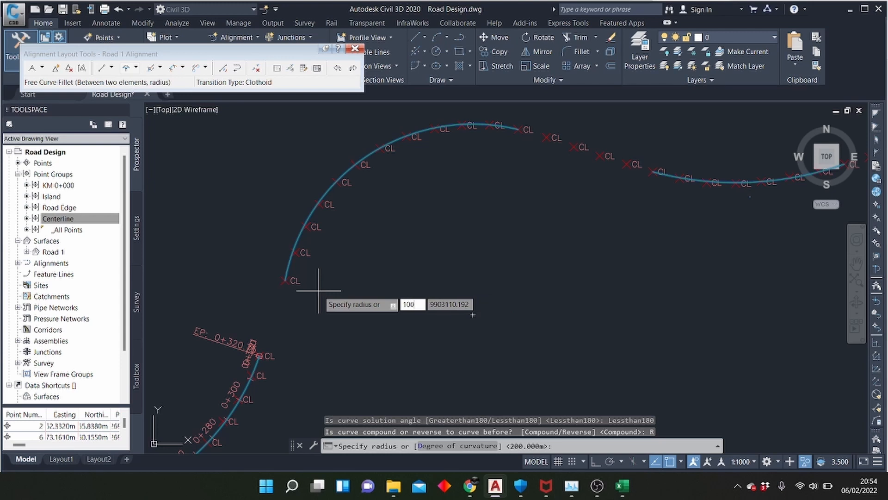
{"action": "type", "text": "0"}
{"action": "key", "text": "Return"}
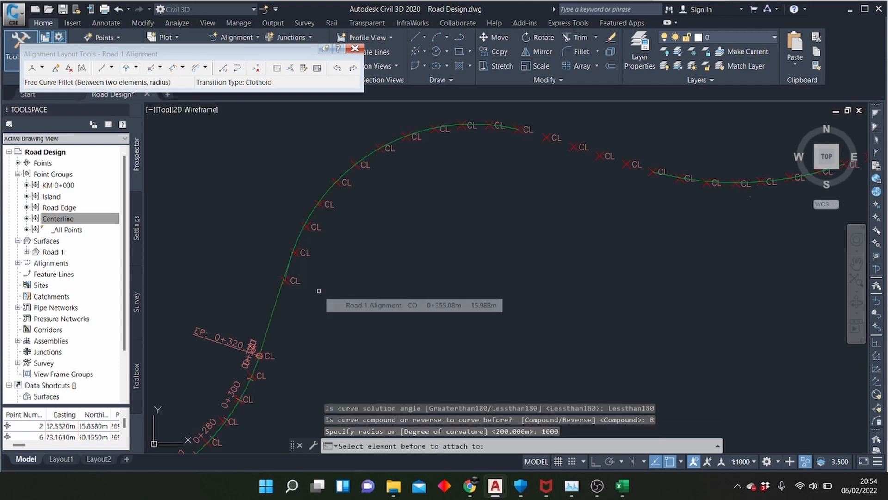
Join the crest curve to the following sag curve with a free curve fillet through the third centerline point in the gap
{"action": "scroll", "coordinate": [318, 284], "scroll_direction": "up", "scroll_amount": 3}
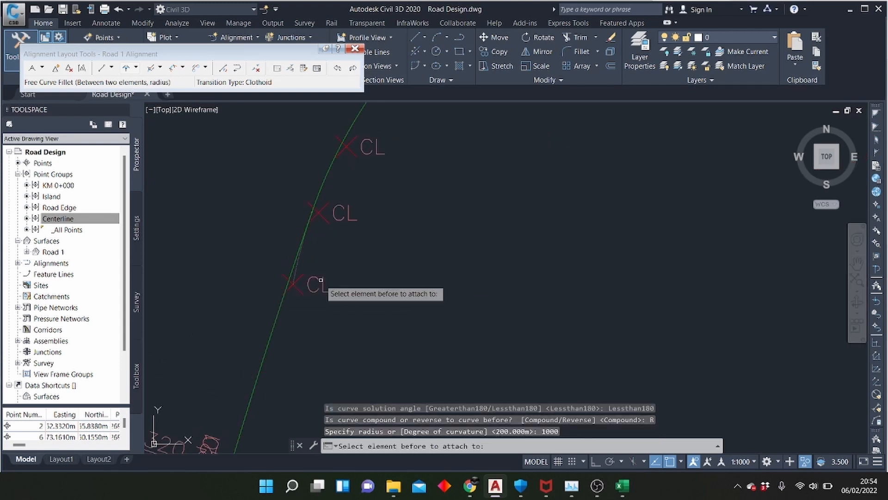
{"action": "scroll", "coordinate": [324, 284], "scroll_direction": "down", "scroll_amount": 3}
{"action": "scroll", "coordinate": [456, 174], "scroll_direction": "down", "scroll_amount": 5}
{"action": "scroll", "coordinate": [522, 187], "scroll_direction": "up", "scroll_amount": 5}
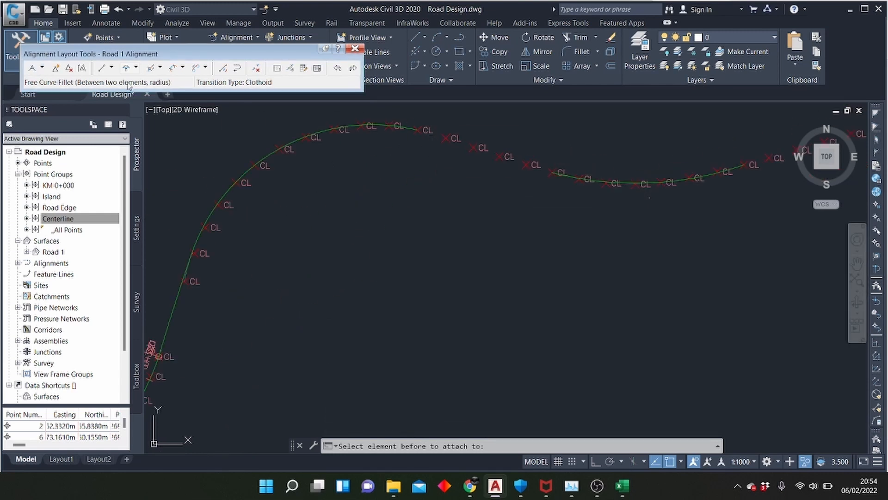
{"action": "left_click", "coordinate": [137, 68]}
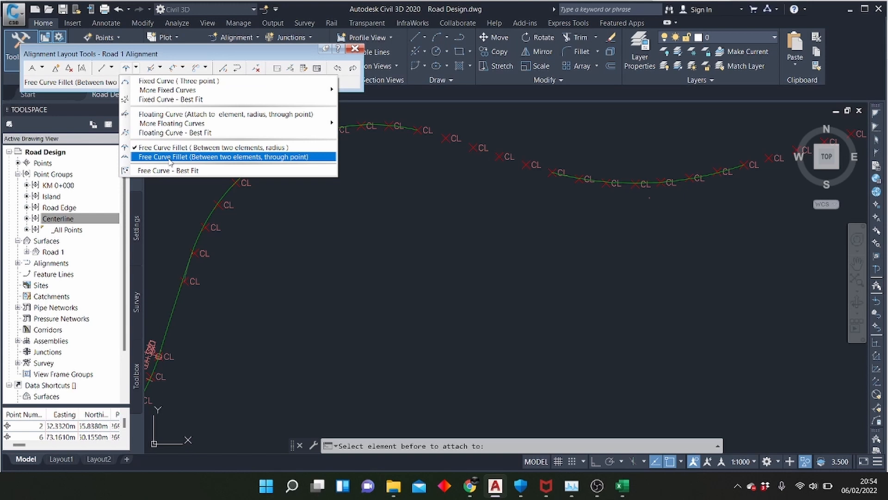
{"action": "left_click", "coordinate": [170, 157]}
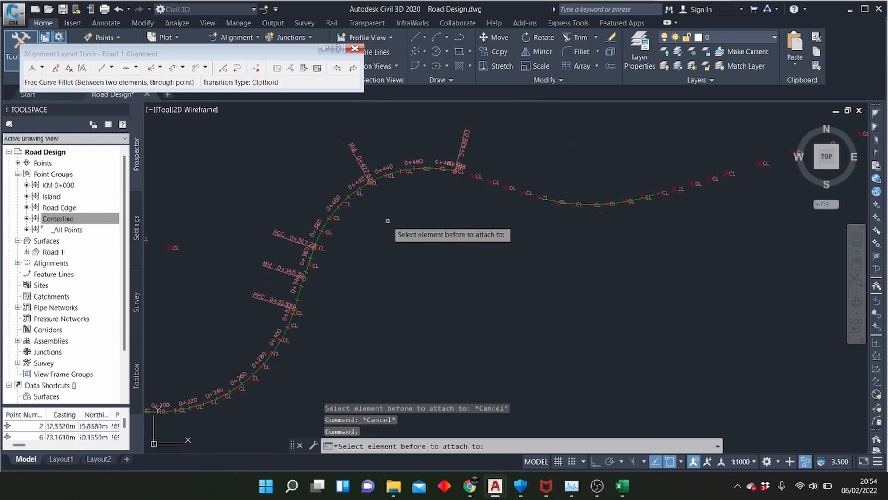
{"action": "scroll", "coordinate": [456, 175], "scroll_direction": "up", "scroll_amount": 5}
{"action": "left_click", "coordinate": [411, 139]}
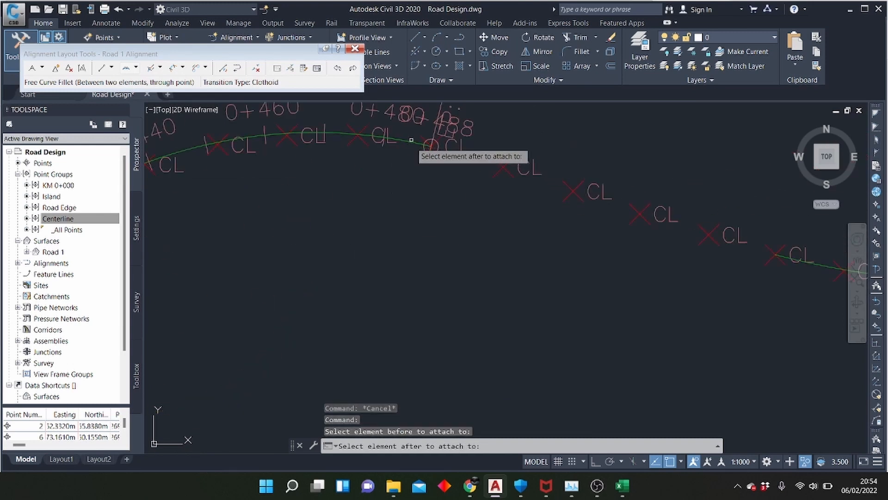
{"action": "left_click", "coordinate": [795, 259]}
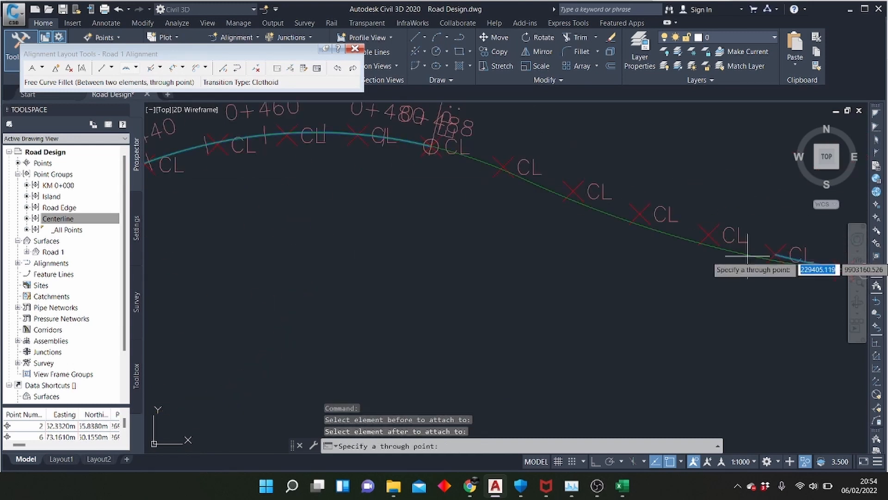
{"action": "left_click", "coordinate": [640, 214]}
{"action": "key", "text": "Return"}
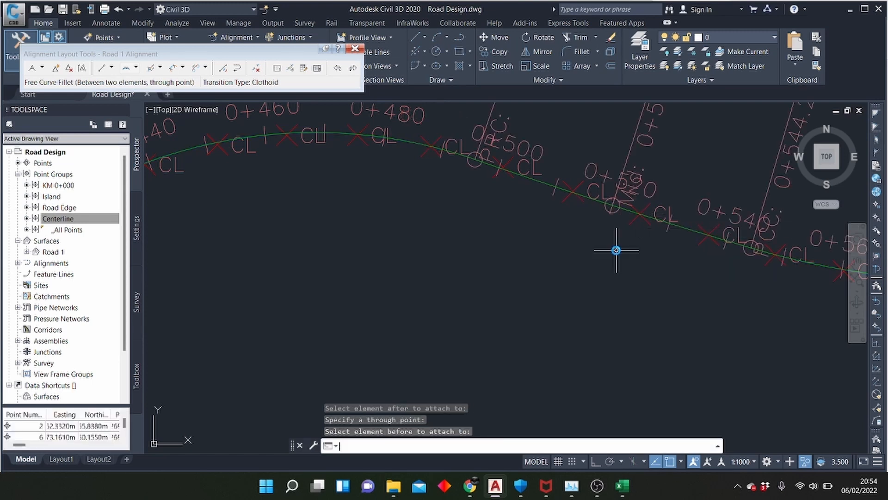
Join the curve ending at 0+632 to the next fixed curve with a best-fit free curve using the sixth centerline point in the gap, picked on screen
{"action": "scroll", "coordinate": [307, 257], "scroll_direction": "down", "scroll_amount": 5}
{"action": "scroll", "coordinate": [466, 251], "scroll_direction": "up", "scroll_amount": 2}
{"action": "scroll", "coordinate": [501, 233], "scroll_direction": "up", "scroll_amount": 3}
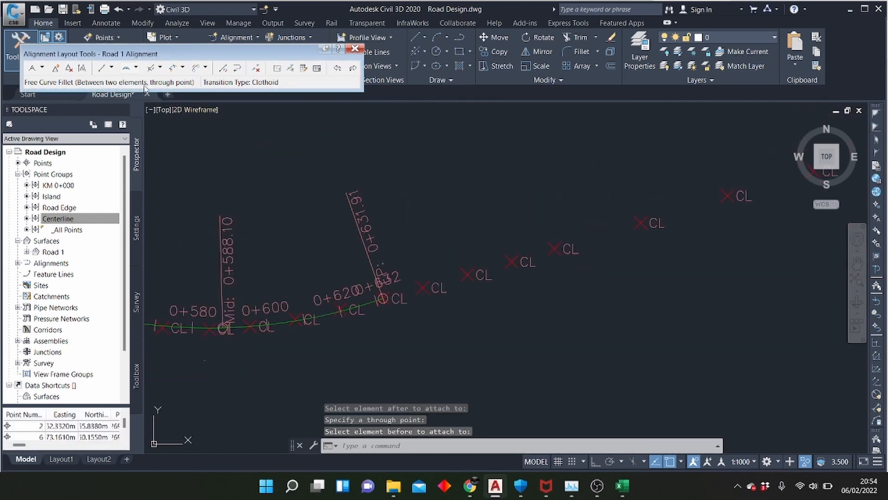
{"action": "left_click", "coordinate": [137, 68]}
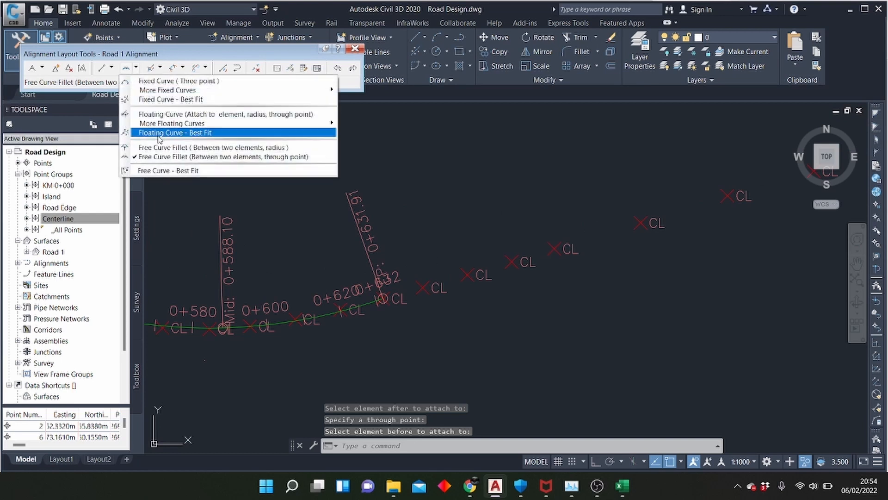
{"action": "left_click", "coordinate": [174, 171]}
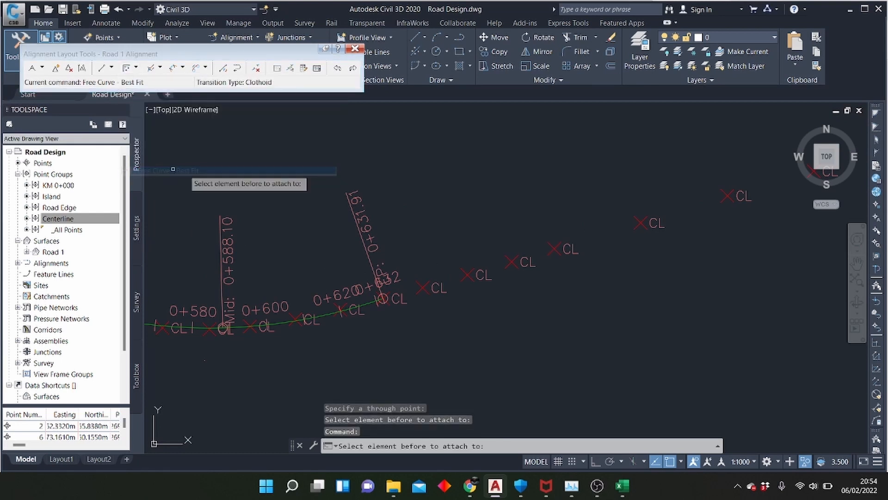
{"action": "left_click", "coordinate": [368, 301]}
{"action": "scroll", "coordinate": [330, 344], "scroll_direction": "down", "scroll_amount": 6}
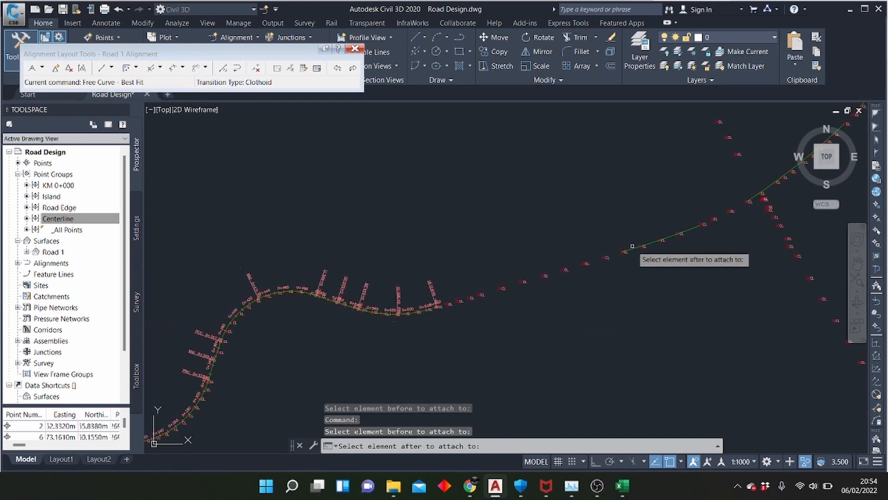
{"action": "left_click", "coordinate": [625, 251]}
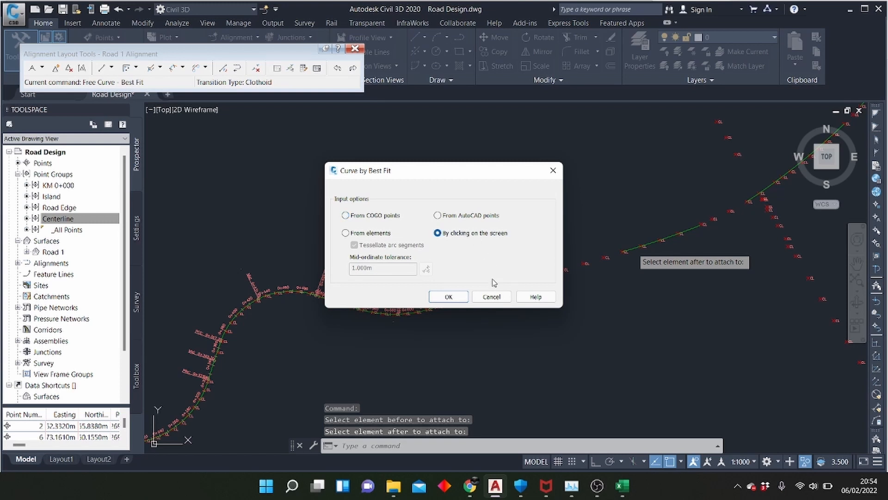
{"action": "left_click", "coordinate": [449, 298]}
{"action": "scroll", "coordinate": [525, 285], "scroll_direction": "up", "scroll_amount": 7}
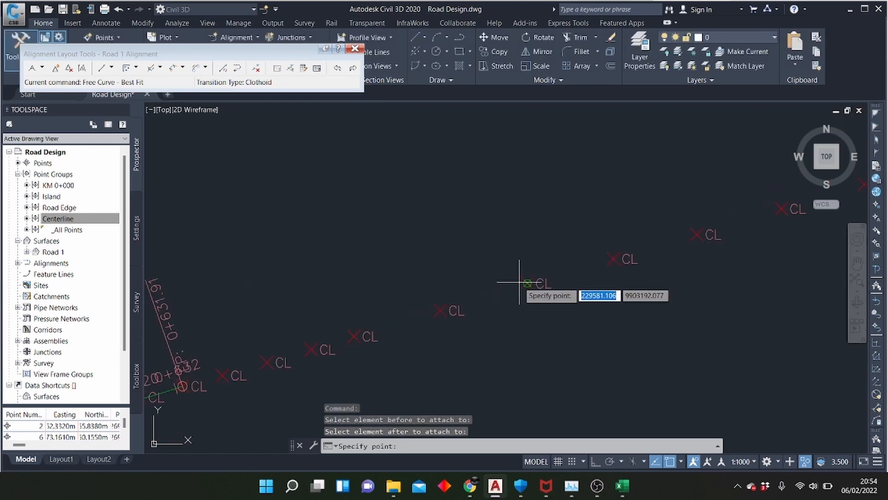
{"action": "scroll", "coordinate": [481, 291], "scroll_direction": "down", "scroll_amount": 5}
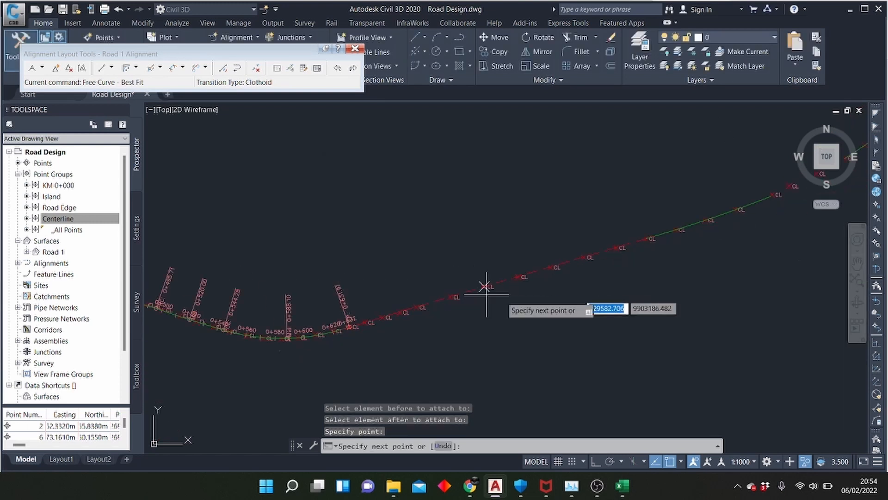
{"action": "key", "text": "Return"}
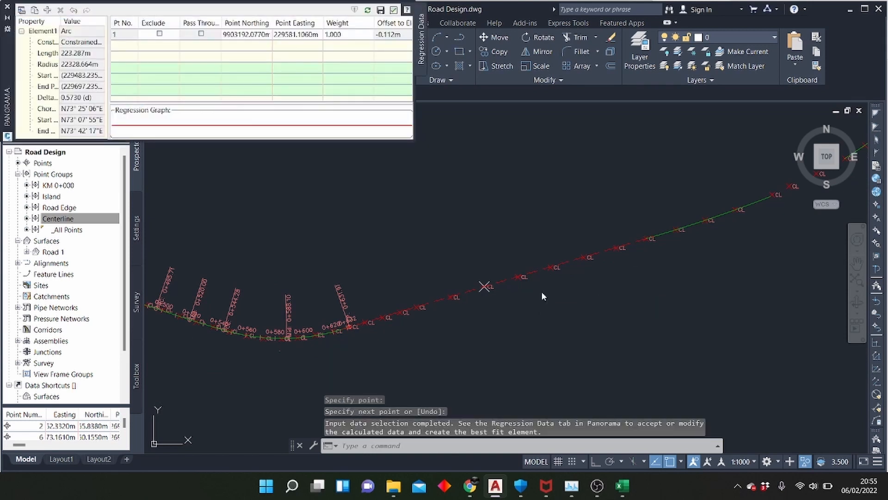
{"action": "left_click", "coordinate": [393, 10]}
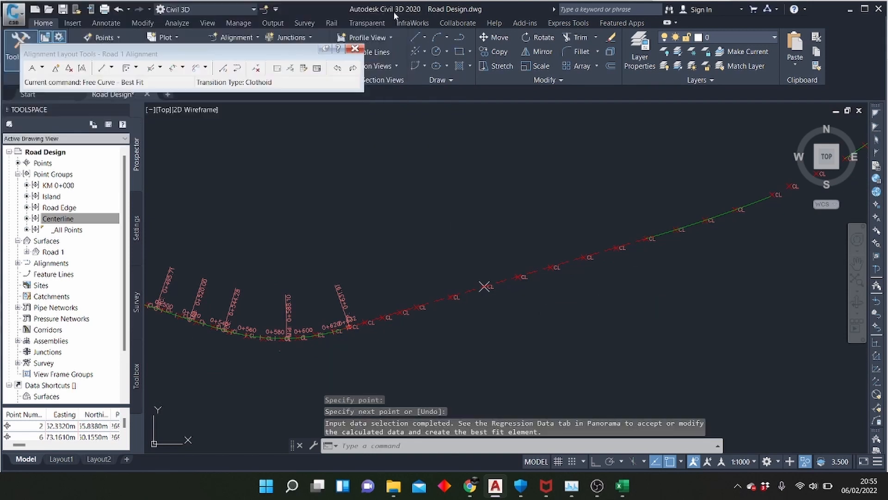
{"action": "left_click", "coordinate": [355, 48]}
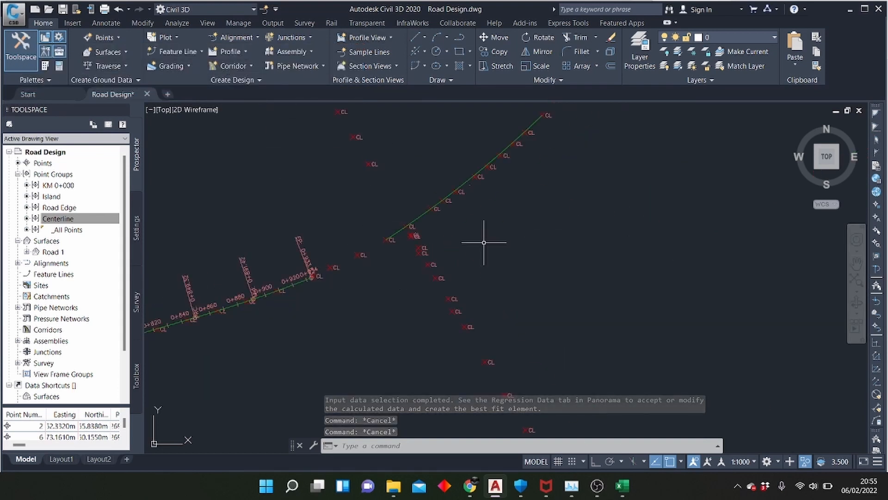
Join the curve ending at 0+934 to the next fixed curve with a best-fit free curve using the second centerline point in the gap, picked on screen
{"action": "scroll", "coordinate": [370, 251], "scroll_direction": "up", "scroll_amount": 4}
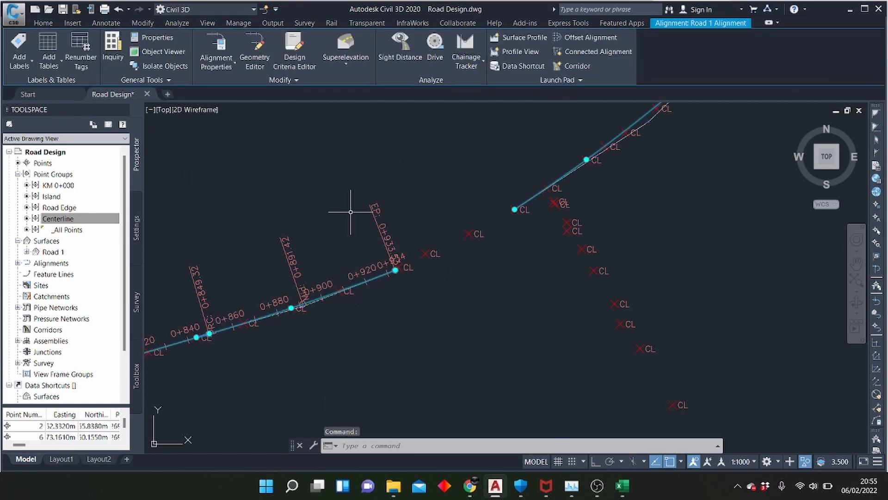
{"action": "left_click", "coordinate": [256, 51]}
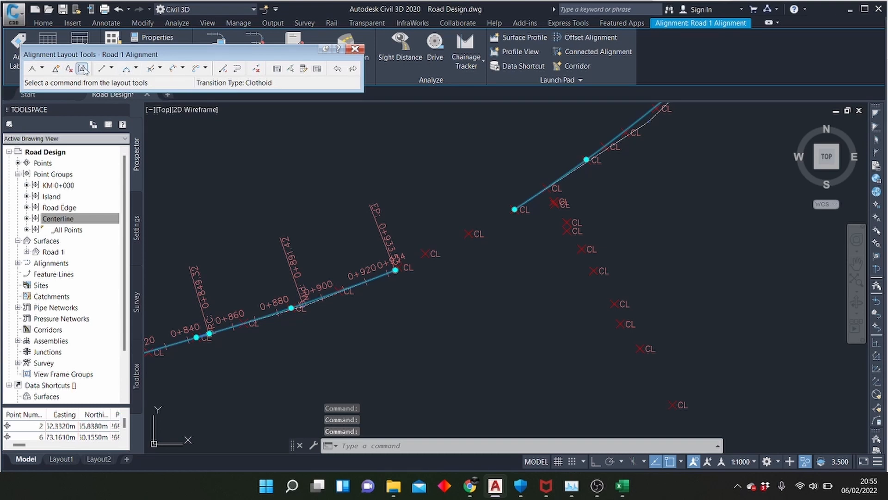
{"action": "left_click", "coordinate": [136, 69]}
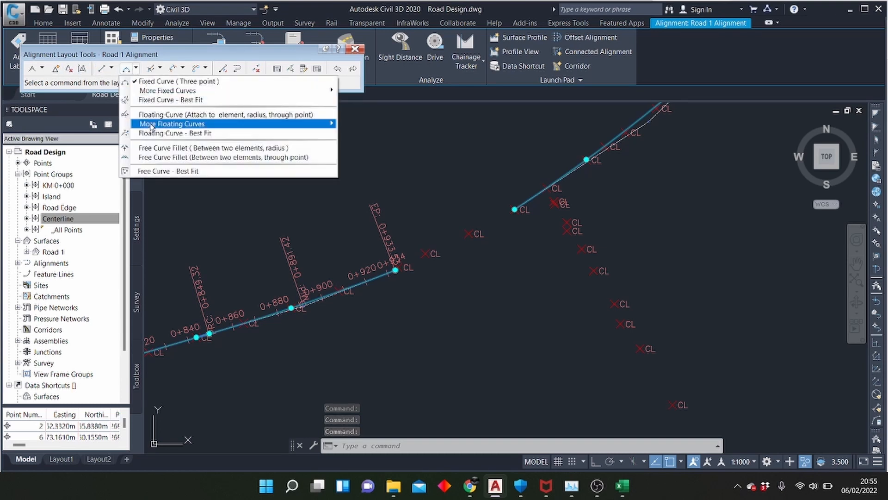
{"action": "left_click", "coordinate": [180, 168]}
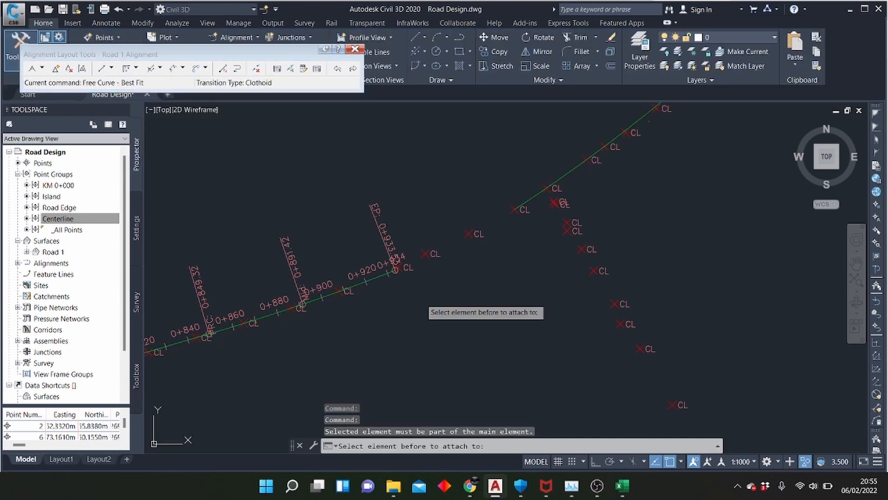
{"action": "left_click", "coordinate": [380, 275]}
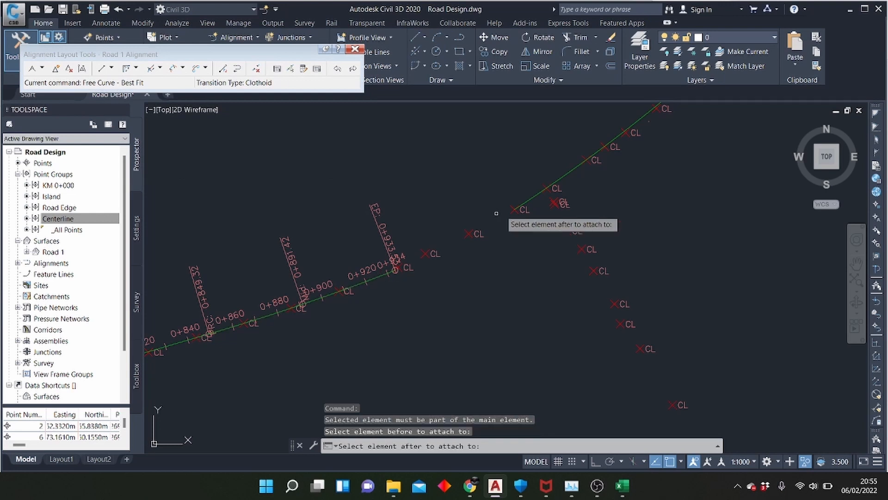
{"action": "left_click", "coordinate": [520, 207]}
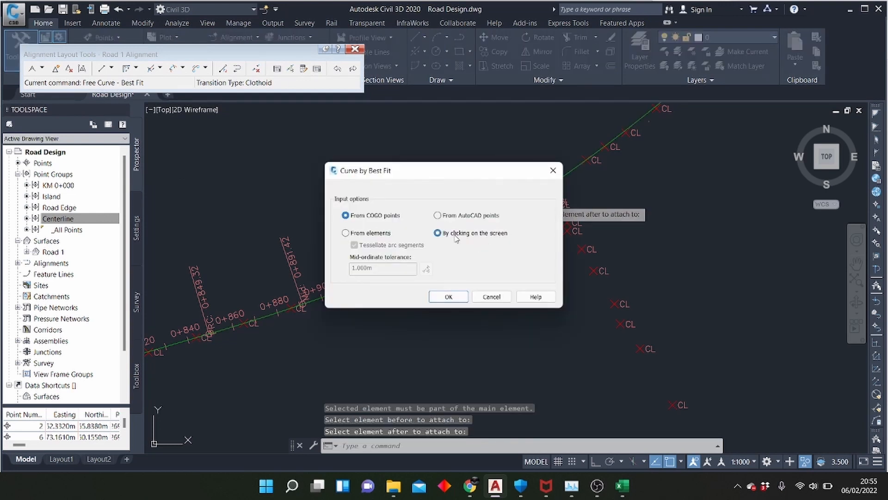
{"action": "left_click", "coordinate": [448, 297]}
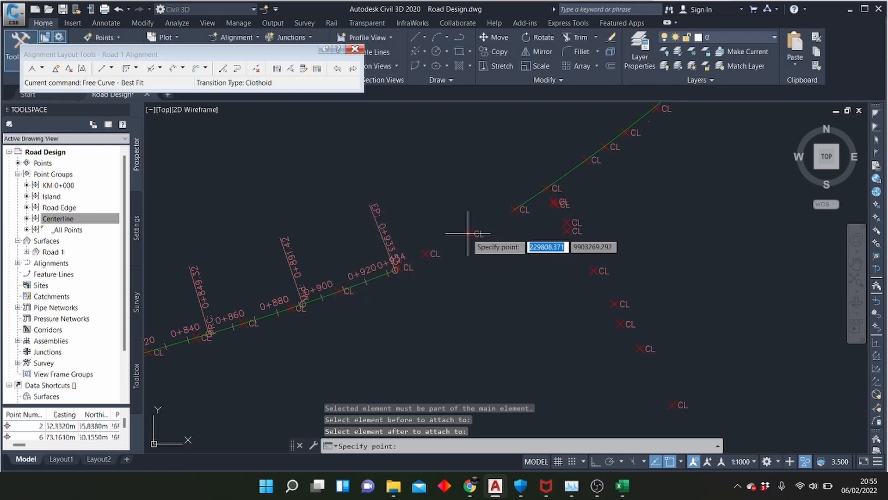
{"action": "left_click", "coordinate": [468, 234]}
{"action": "key", "text": "Return"}
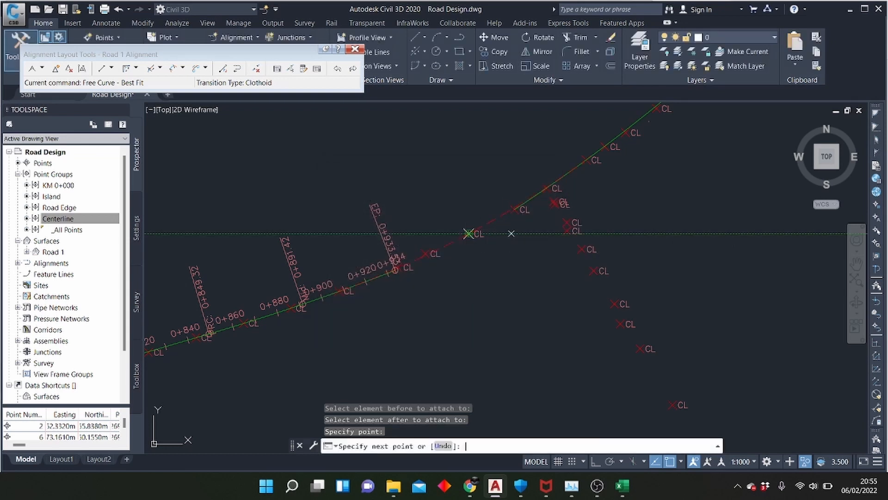
{"action": "left_click", "coordinate": [394, 9]}
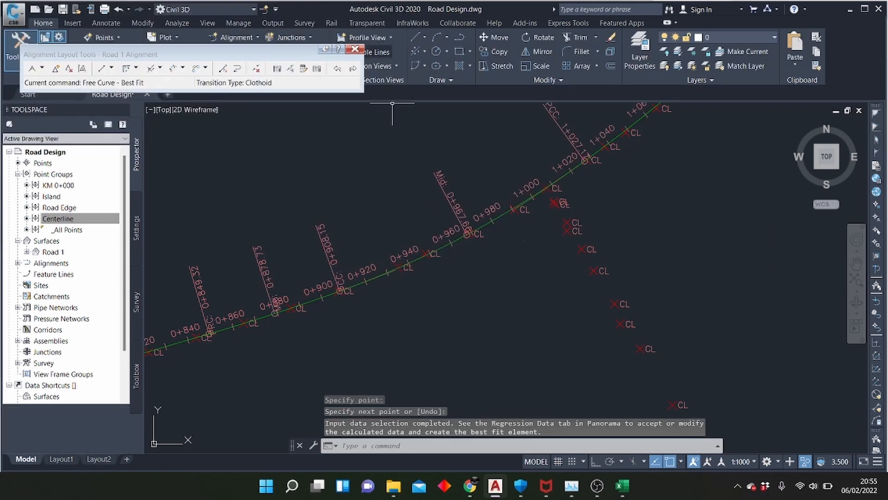
Join the curve ending at 1+128 to the next fixed curve with a best-fit free curve using the single centerline point in the gap
{"action": "scroll", "coordinate": [587, 148], "scroll_direction": "down", "scroll_amount": 3}
{"action": "scroll", "coordinate": [359, 359], "scroll_direction": "up", "scroll_amount": 3}
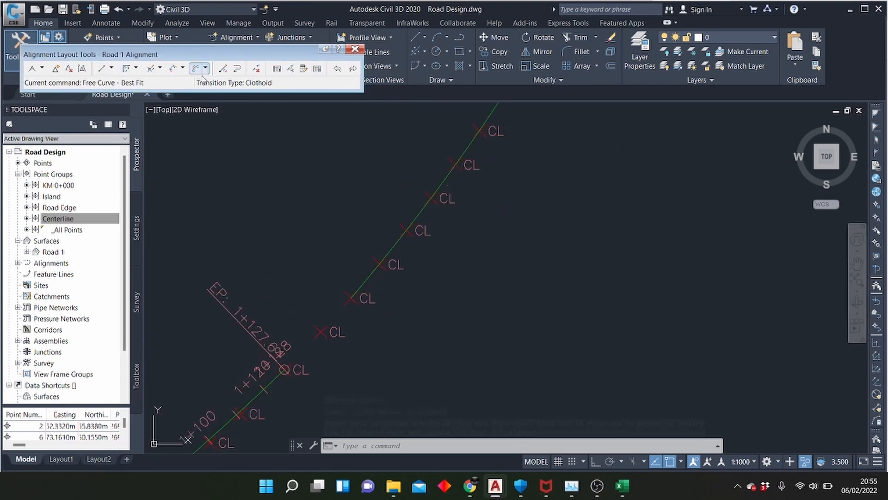
{"action": "left_click", "coordinate": [127, 68]}
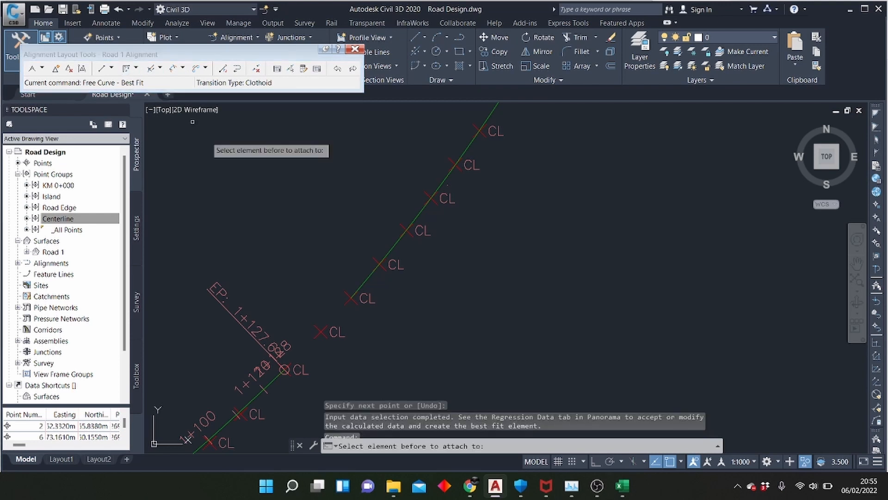
{"action": "left_click", "coordinate": [275, 376]}
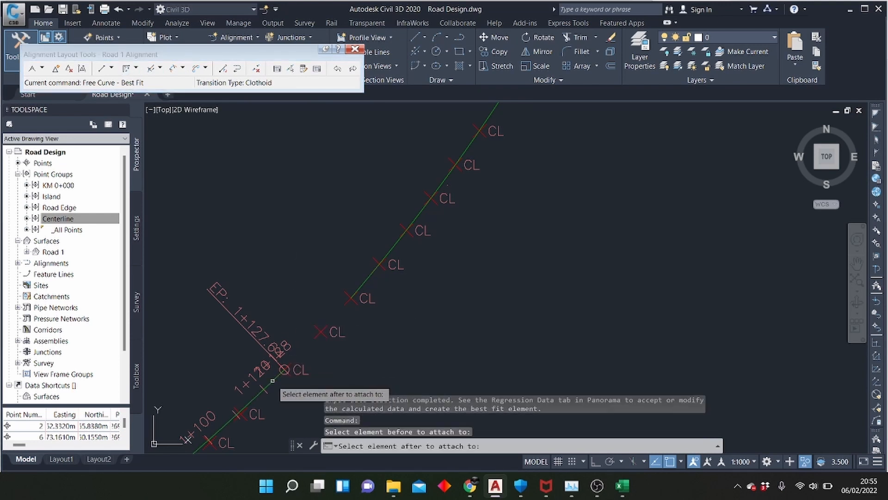
{"action": "left_click", "coordinate": [363, 287]}
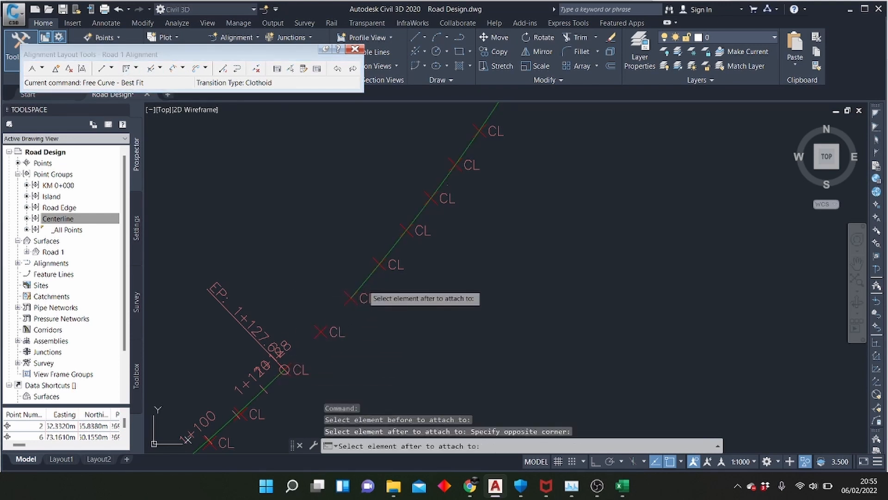
{"action": "left_click", "coordinate": [362, 284]}
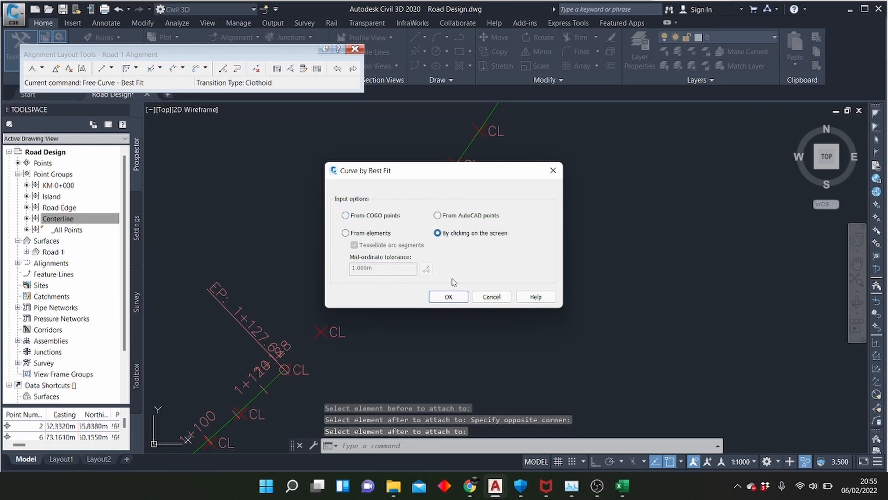
{"action": "left_click", "coordinate": [449, 296]}
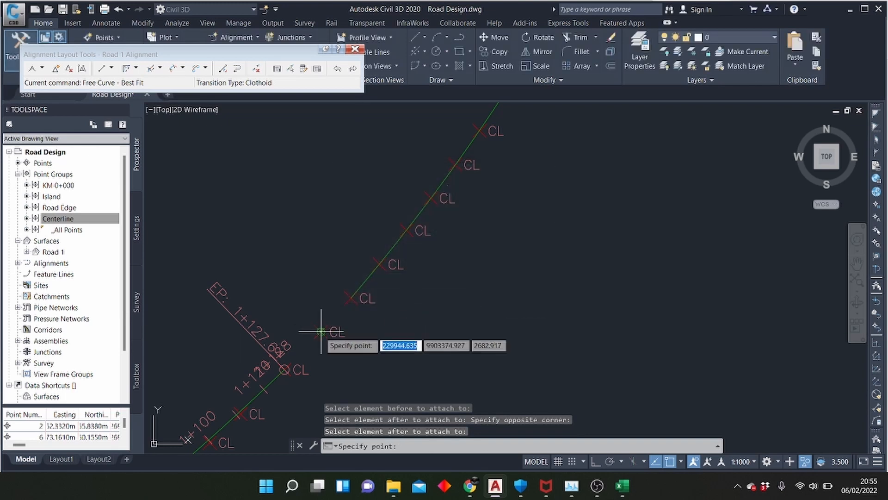
{"action": "left_click", "coordinate": [321, 329]}
{"action": "key", "text": "Return"}
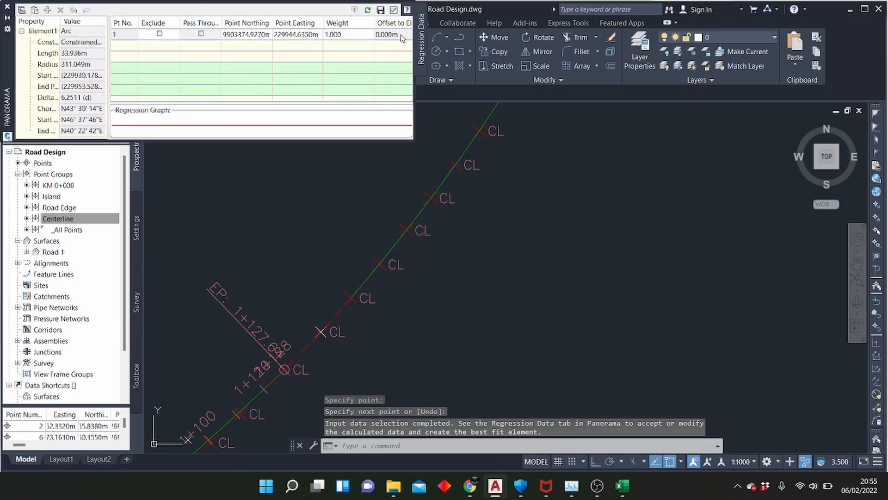
{"action": "left_click", "coordinate": [393, 10]}
{"action": "scroll", "coordinate": [324, 287], "scroll_direction": "down", "scroll_amount": 2}
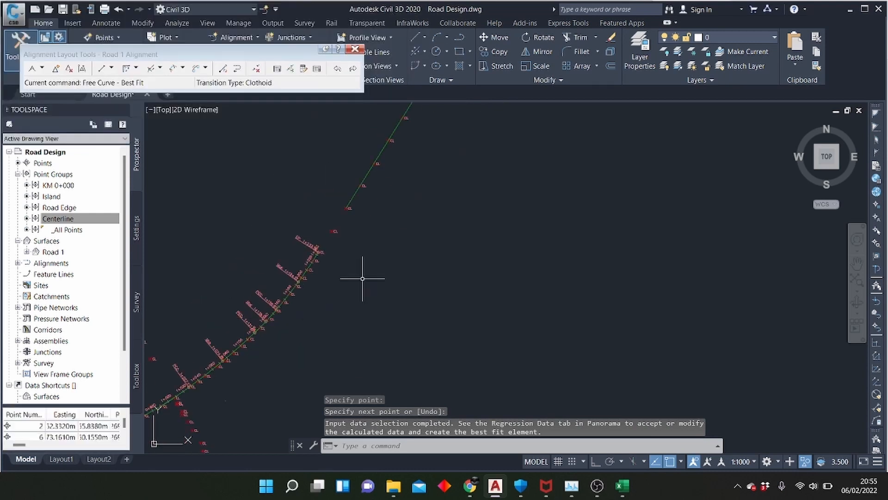
{"action": "scroll", "coordinate": [347, 176], "scroll_direction": "up", "scroll_amount": 5}
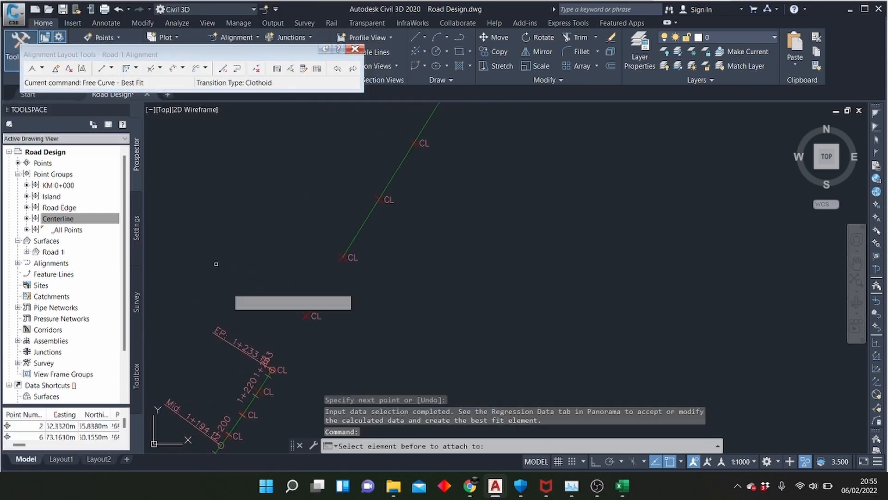
{"action": "left_click", "coordinate": [248, 395]}
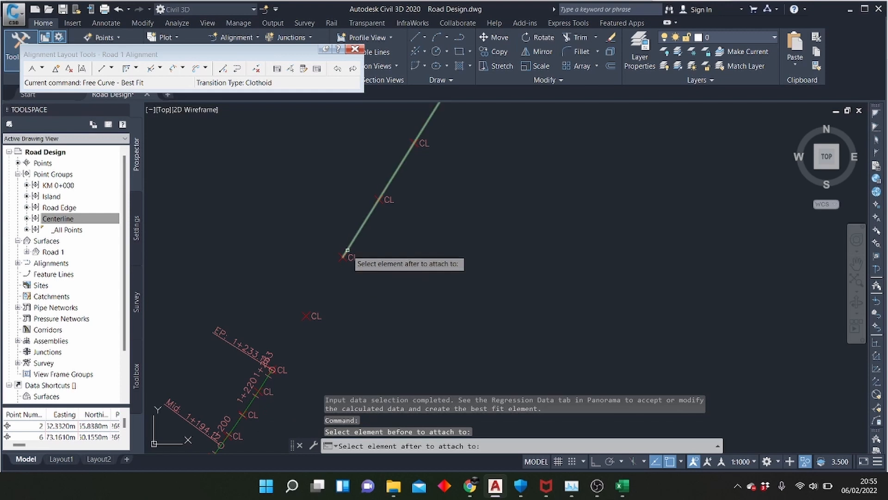
{"action": "left_click", "coordinate": [345, 254]}
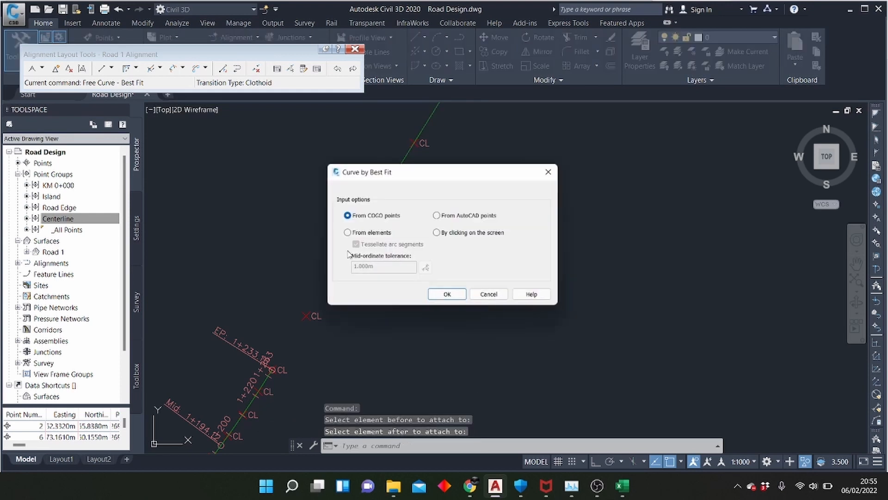
{"action": "left_click", "coordinate": [458, 298]}
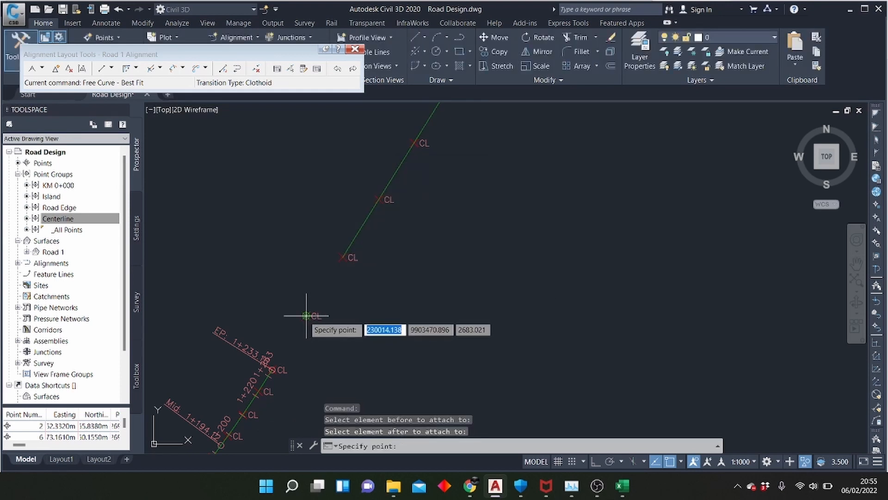
{"action": "left_click", "coordinate": [306, 315]}
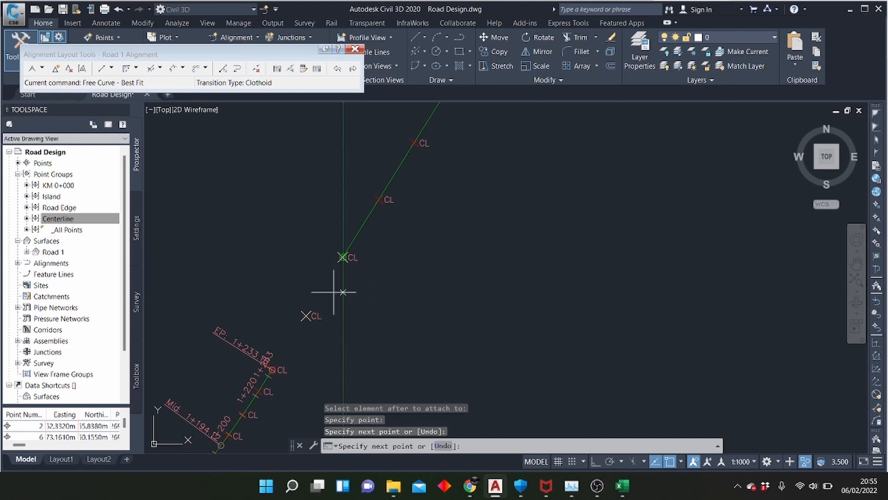
{"action": "left_click", "coordinate": [273, 369]}
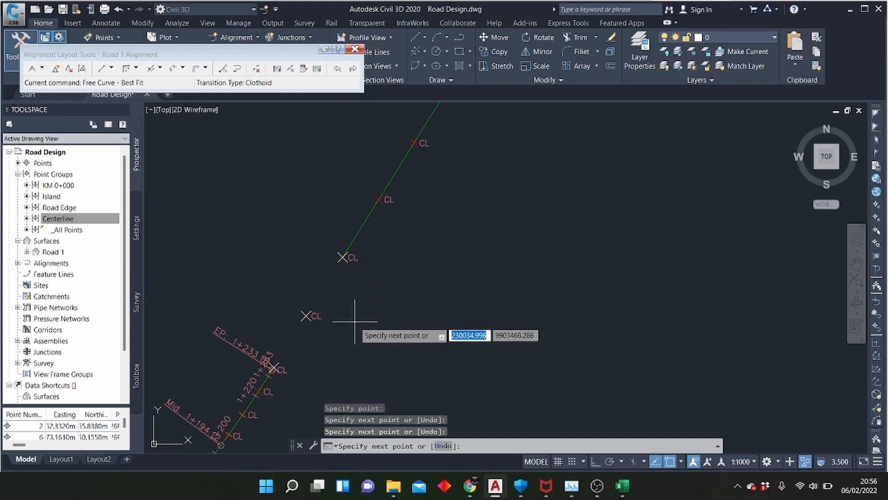
{"action": "key", "text": "Escape"}
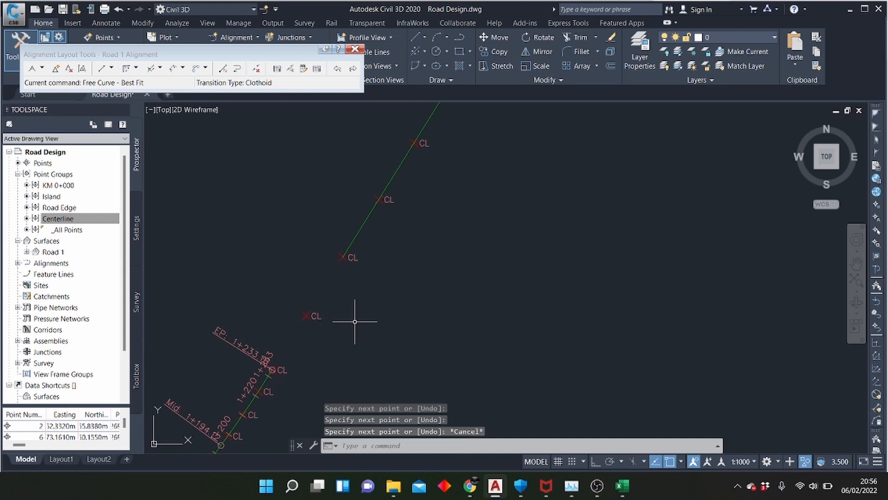
Try to join the curve ending at 1+233 to the next fixed curve with a reverse free curve fillet of 1000 m radius
{"action": "left_click", "coordinate": [137, 69]}
{"action": "left_click", "coordinate": [168, 149]}
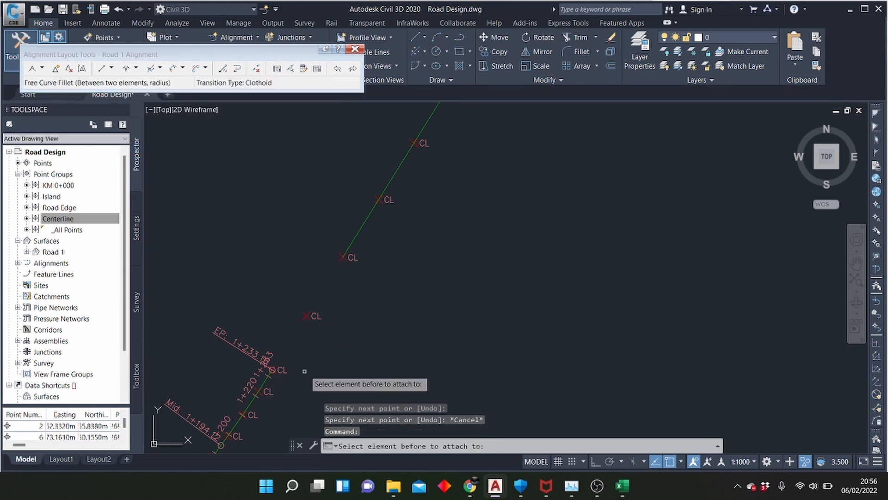
{"action": "left_click", "coordinate": [262, 386]}
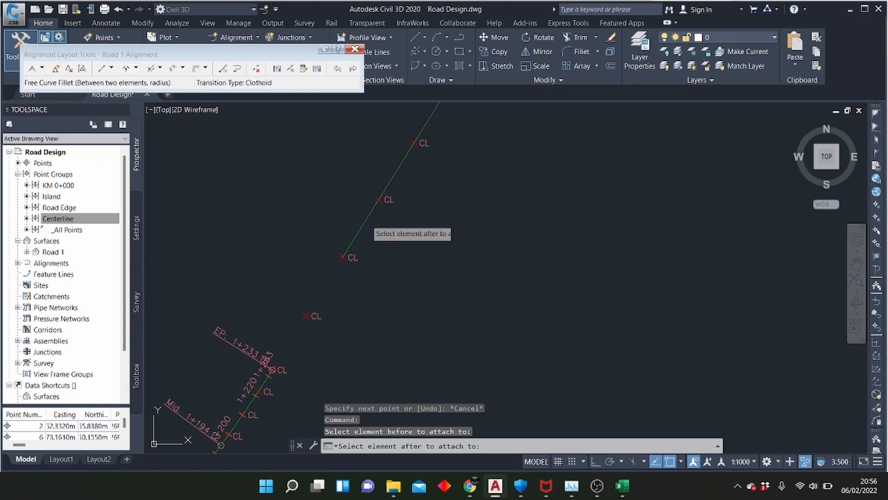
{"action": "left_click", "coordinate": [366, 220]}
{"action": "left_click", "coordinate": [393, 261]}
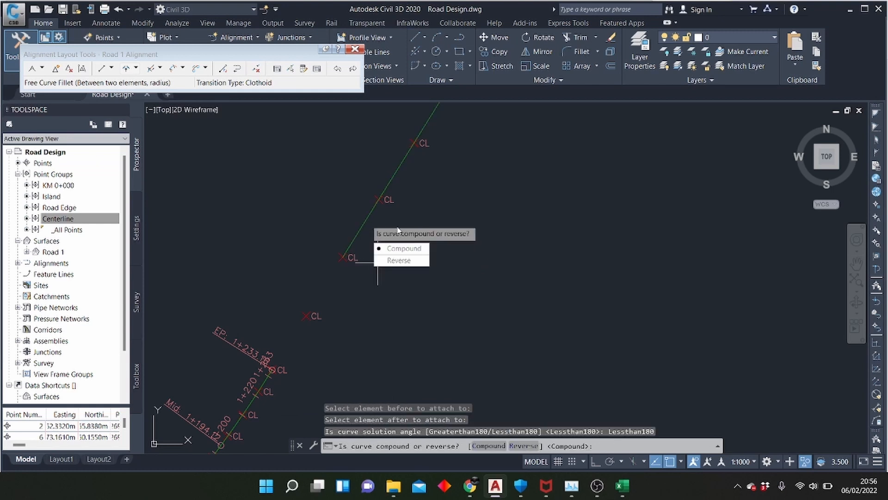
{"action": "left_click", "coordinate": [399, 260]}
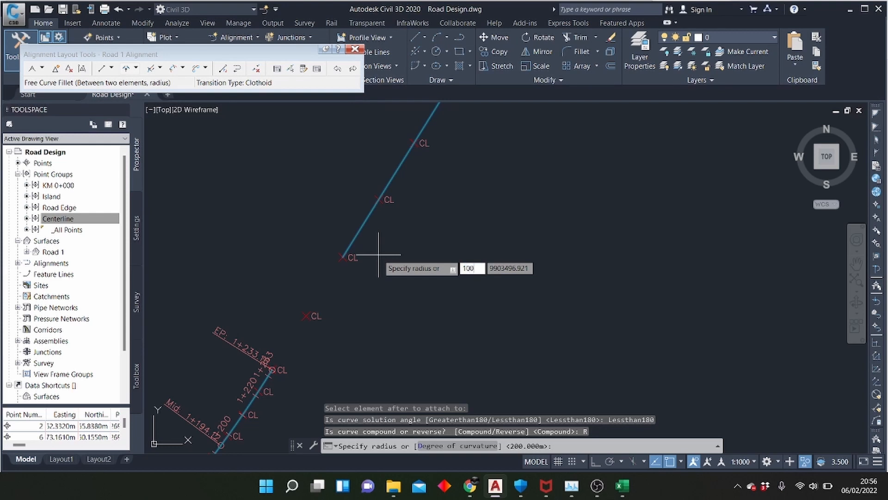
{"action": "key", "text": "Return"}
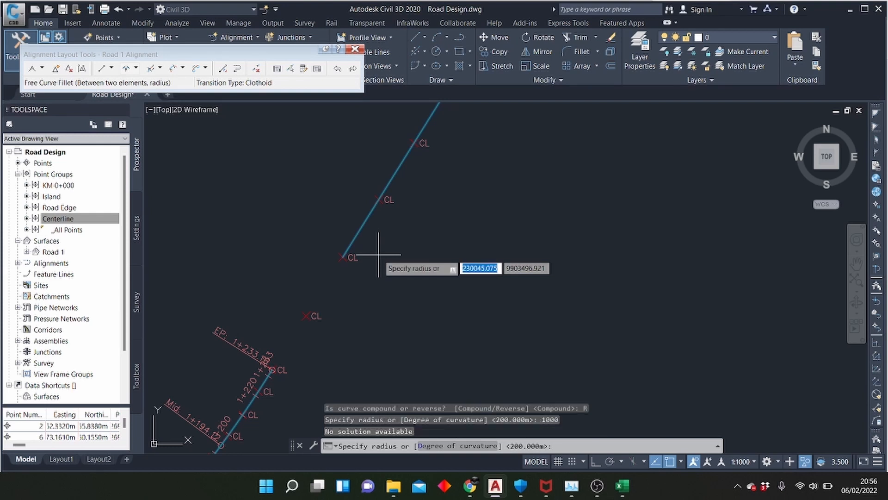
{"action": "key", "text": "Return"}
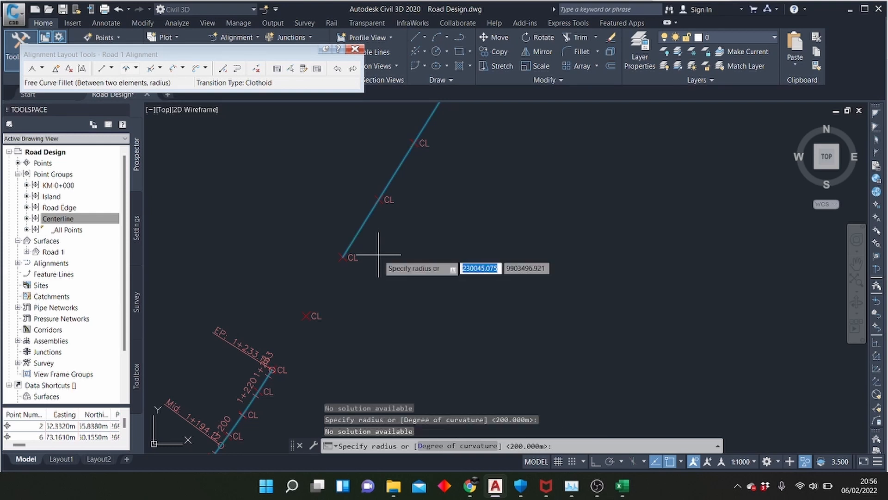
Join the curve ending at 1+233 to the next fixed curve with a free curve fillet through the single centerline point in the gap
{"action": "left_click", "coordinate": [137, 69]}
{"action": "left_click", "coordinate": [162, 160]}
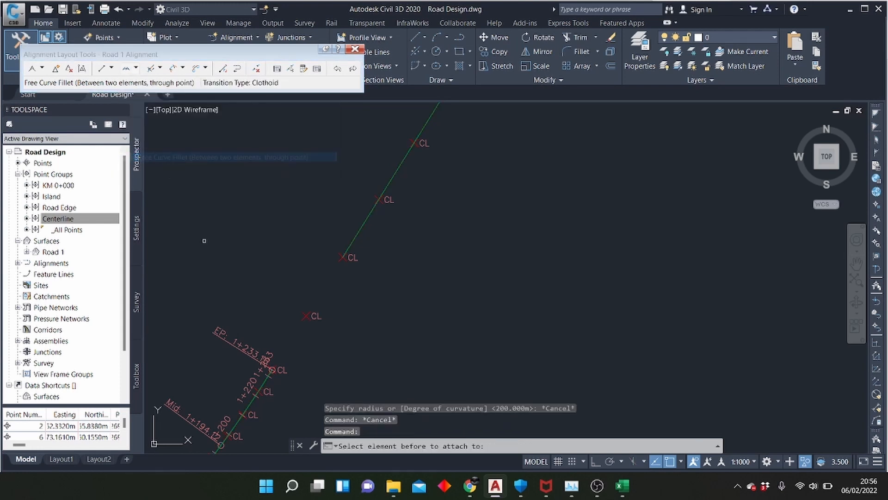
{"action": "left_click", "coordinate": [257, 390]}
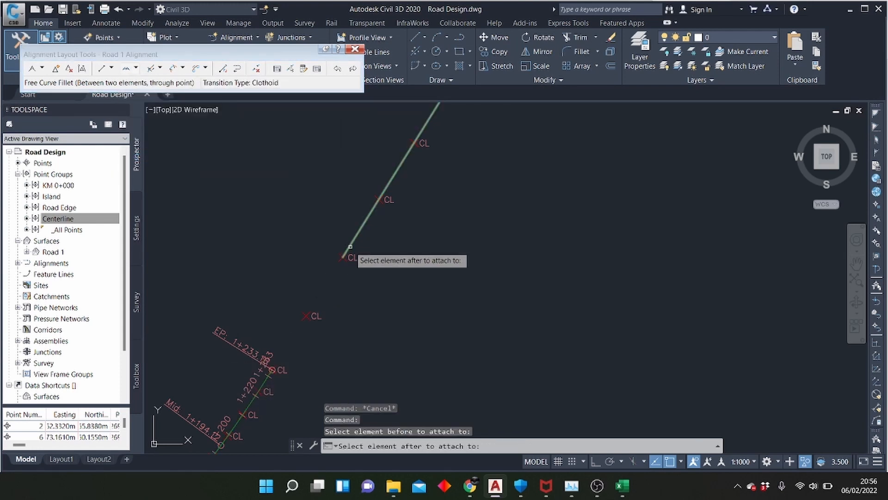
{"action": "left_click", "coordinate": [344, 255]}
{"action": "left_click", "coordinate": [305, 316]}
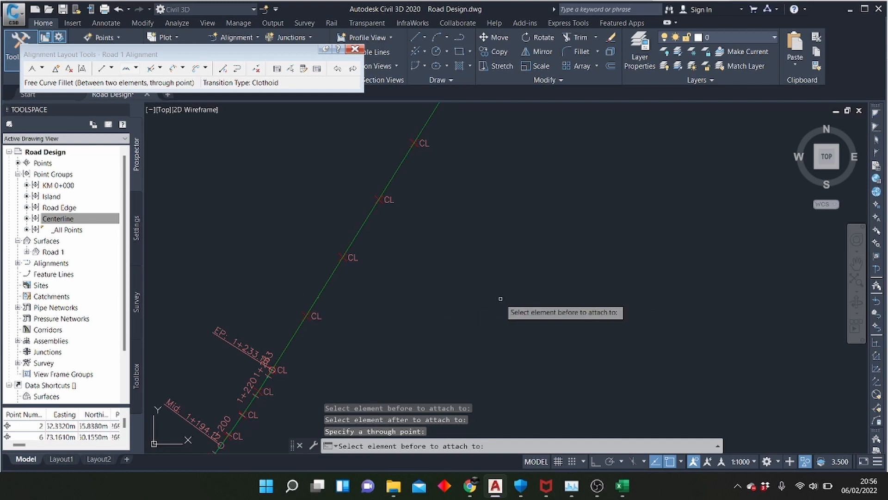
{"action": "key", "text": "Escape"}
{"action": "scroll", "coordinate": [422, 287], "scroll_direction": "up", "scroll_amount": 5}
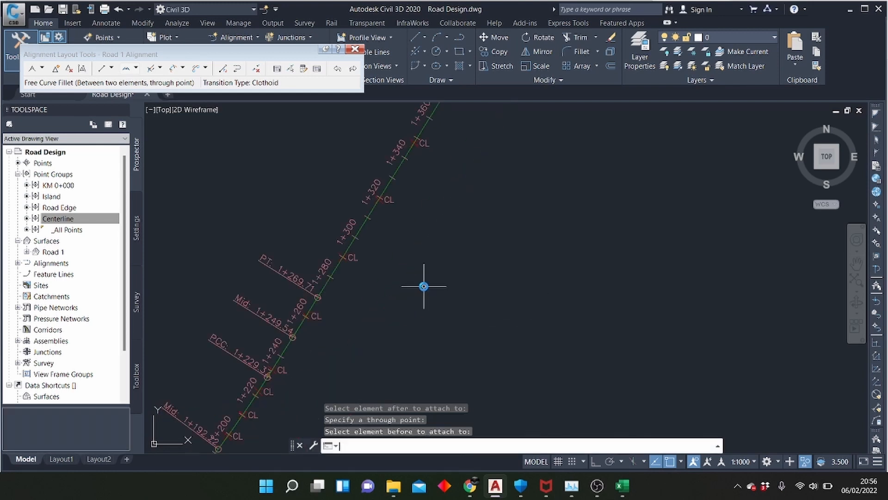
{"action": "scroll", "coordinate": [222, 335], "scroll_direction": "down", "scroll_amount": 7}
{"action": "scroll", "coordinate": [374, 296], "scroll_direction": "down", "scroll_amount": 2}
{"action": "scroll", "coordinate": [393, 222], "scroll_direction": "up", "scroll_amount": 6}
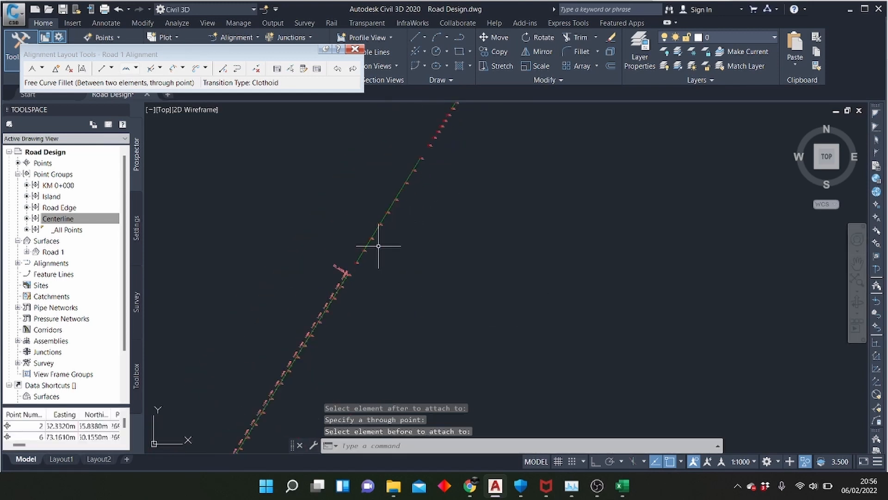
{"action": "left_click", "coordinate": [129, 70]}
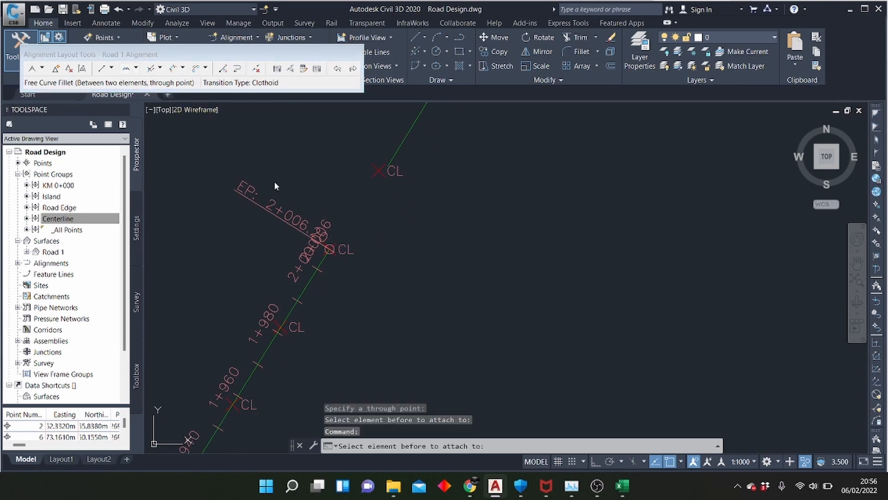
{"action": "left_click", "coordinate": [310, 277]}
{"action": "left_click", "coordinate": [400, 150]}
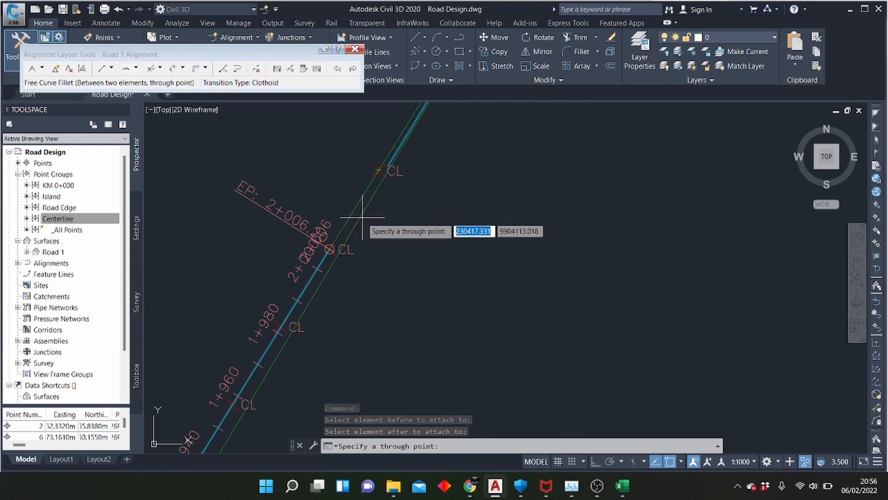
{"action": "key", "text": "Escape"}
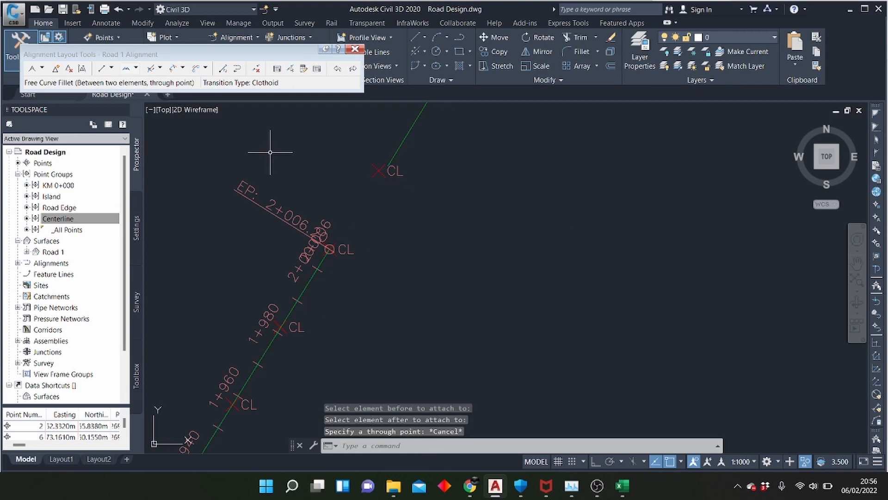
Join the element ending at 2+006 to the next element with a free curve fillet, solution angle less than 180 and radius 1000 m
{"action": "left_click", "coordinate": [136, 68]}
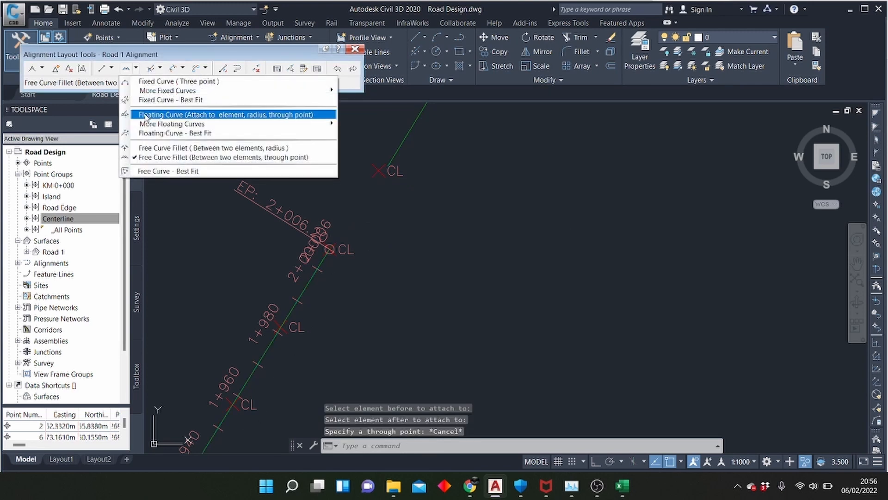
{"action": "left_click", "coordinate": [173, 148]}
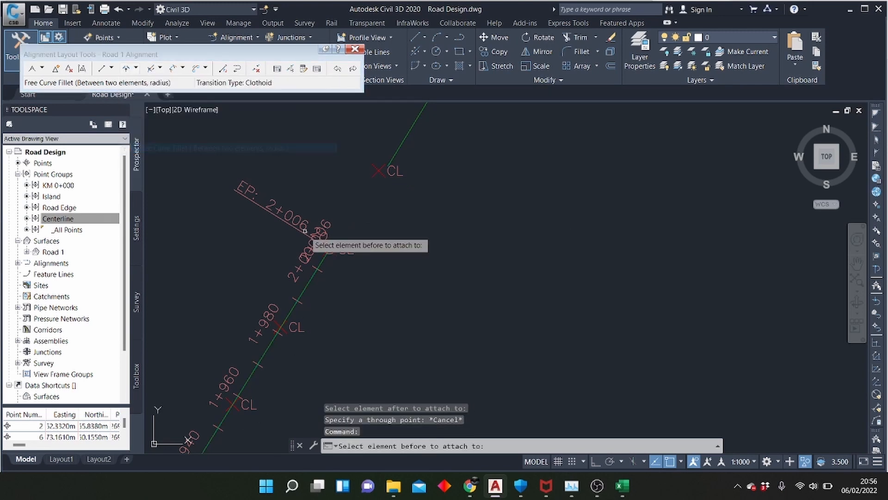
{"action": "left_click", "coordinate": [312, 277]}
{"action": "left_click", "coordinate": [394, 157]}
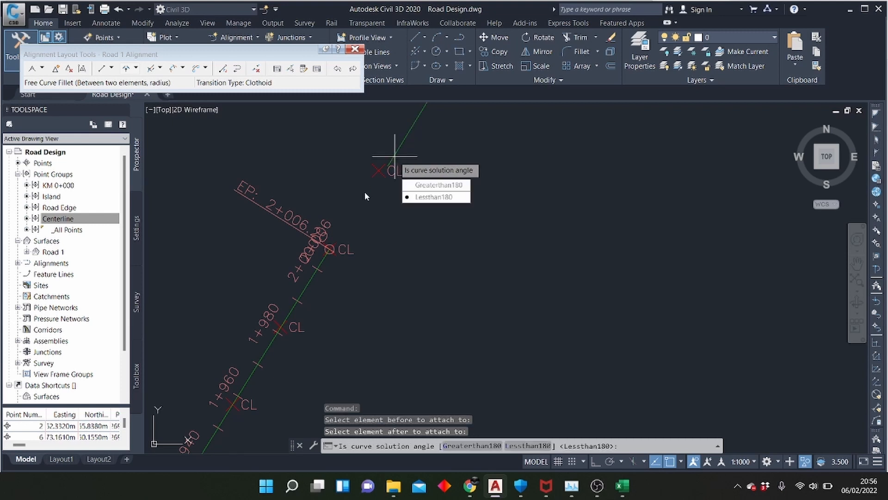
{"action": "left_click", "coordinate": [407, 197]}
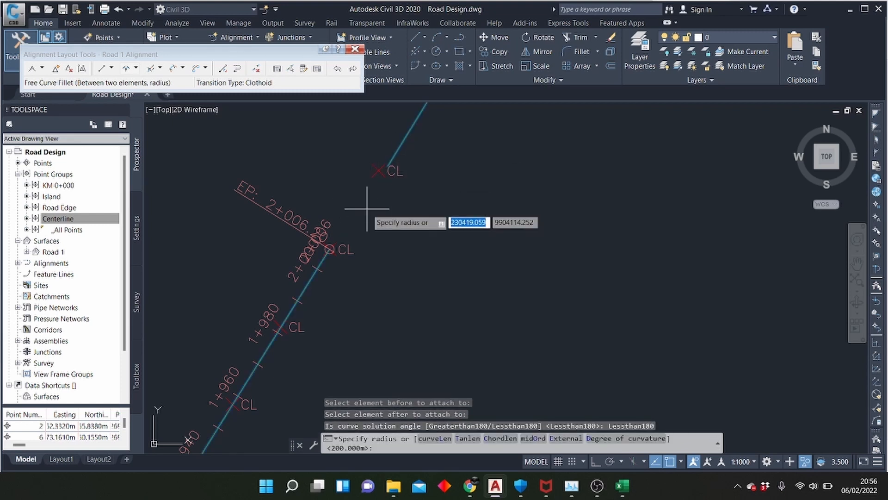
{"action": "type", "text": "1000"}
{"action": "key", "text": "Return"}
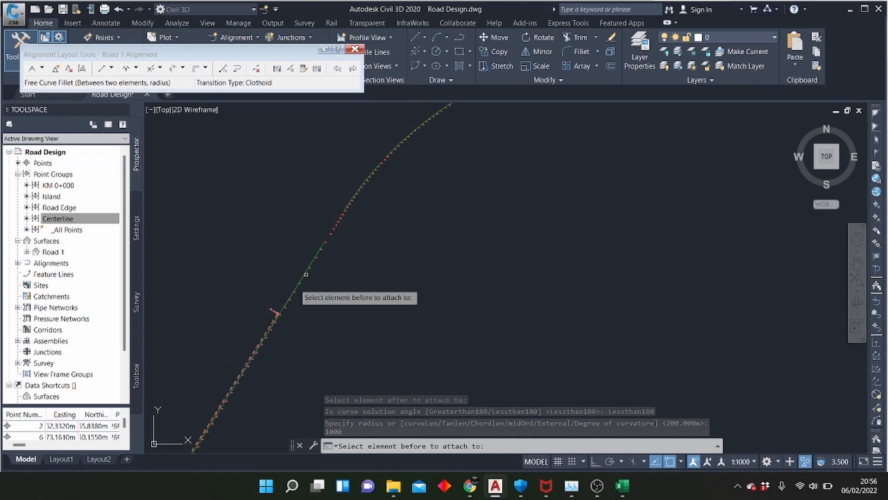
{"action": "scroll", "coordinate": [305, 274], "scroll_direction": "up", "scroll_amount": 5}
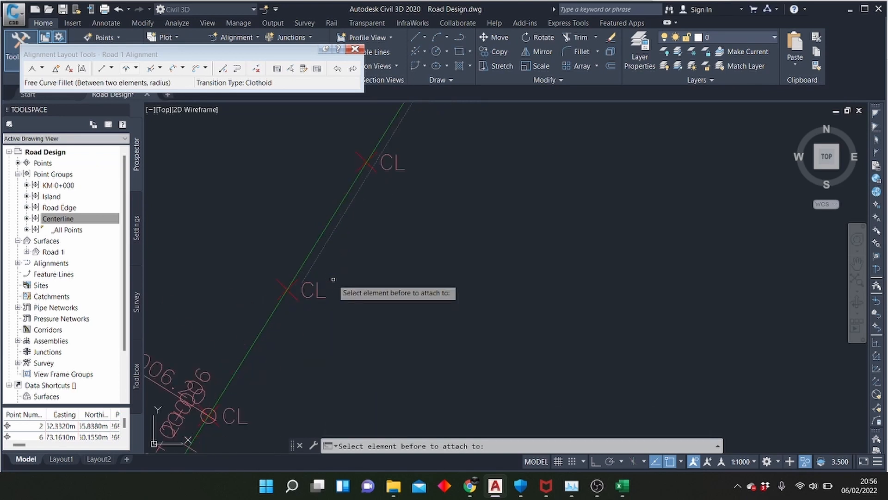
{"action": "scroll", "coordinate": [298, 319], "scroll_direction": "down", "scroll_amount": 5}
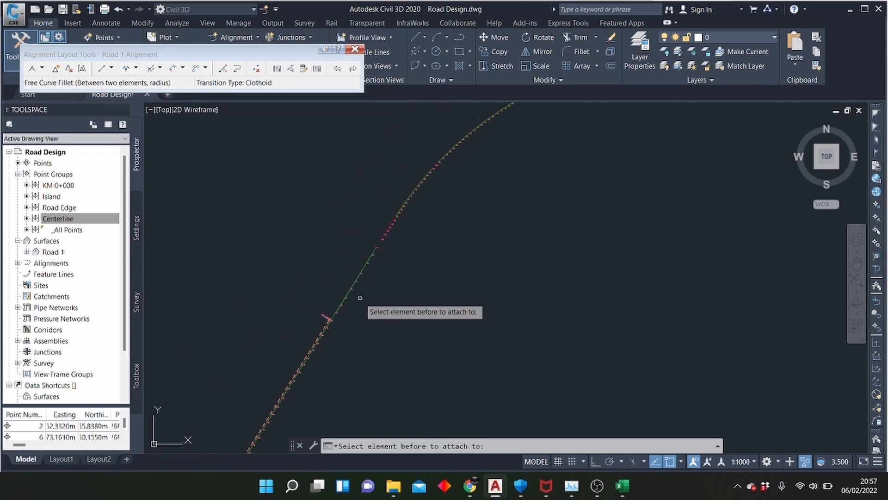
{"action": "scroll", "coordinate": [356, 295], "scroll_direction": "up", "scroll_amount": 5}
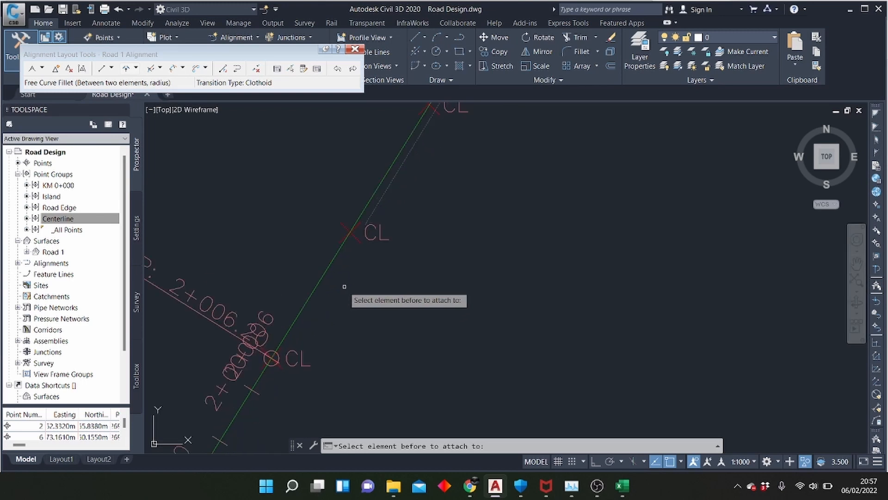
{"action": "scroll", "coordinate": [344, 287], "scroll_direction": "down", "scroll_amount": 2}
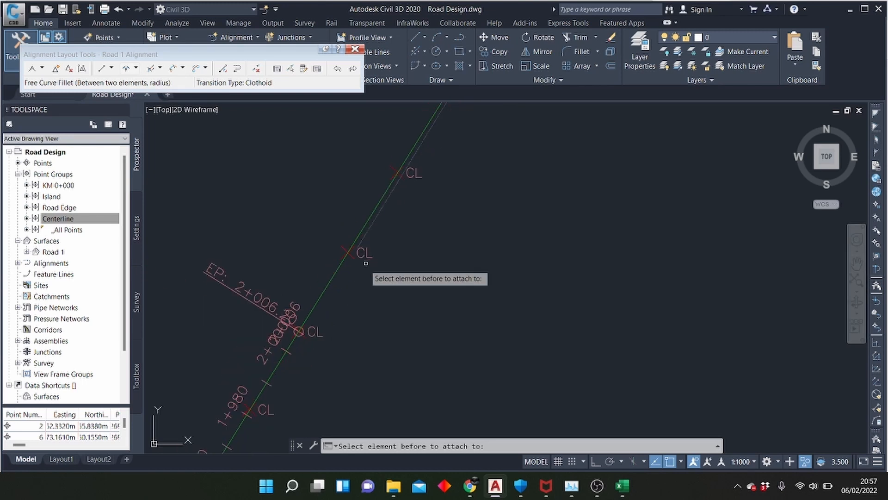
{"action": "scroll", "coordinate": [366, 262], "scroll_direction": "down", "scroll_amount": 4}
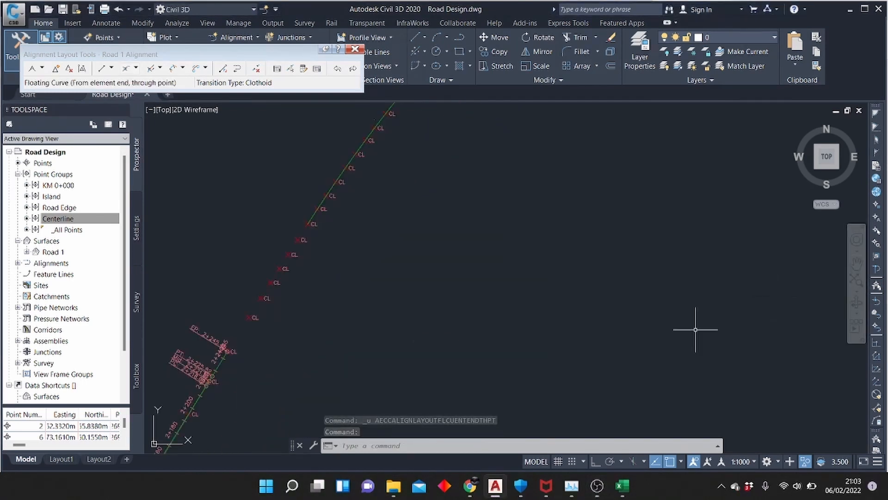
Extend the alignment from the element end at 2+245 with a floating curve through the fifth centerline point in the gap
{"action": "left_click", "coordinate": [136, 69]}
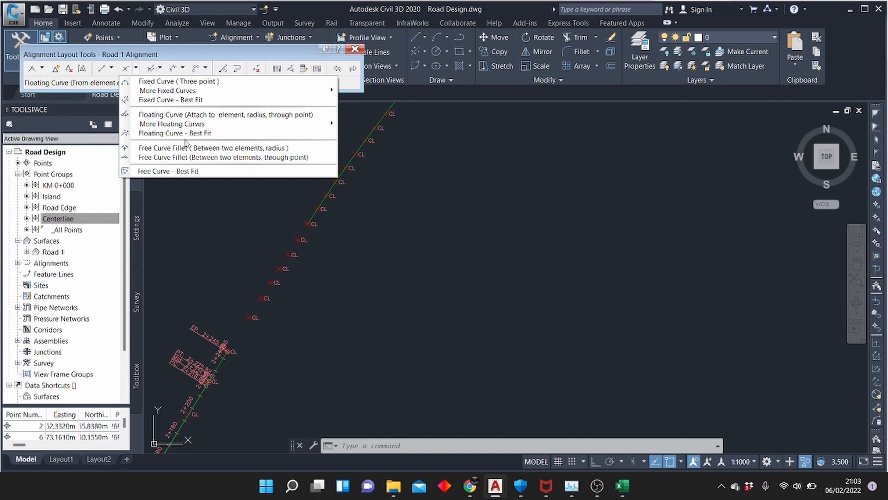
{"action": "mouse_move", "coordinate": [243, 125]}
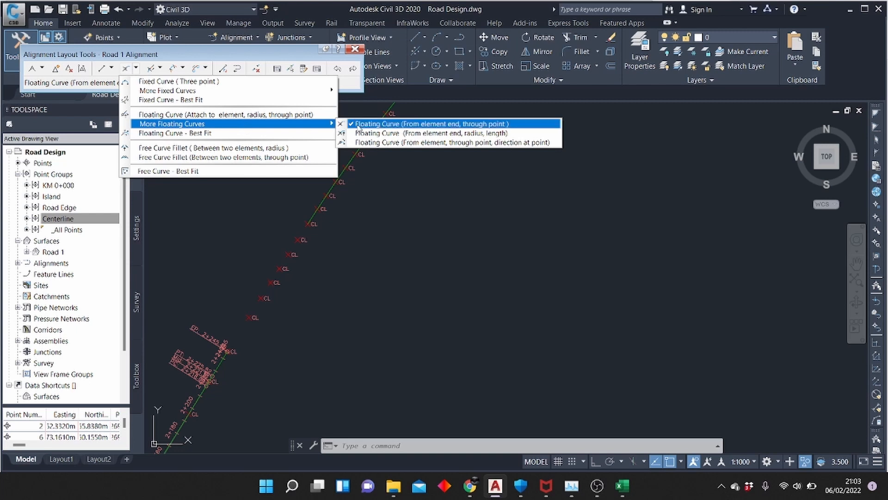
{"action": "left_click", "coordinate": [375, 127]}
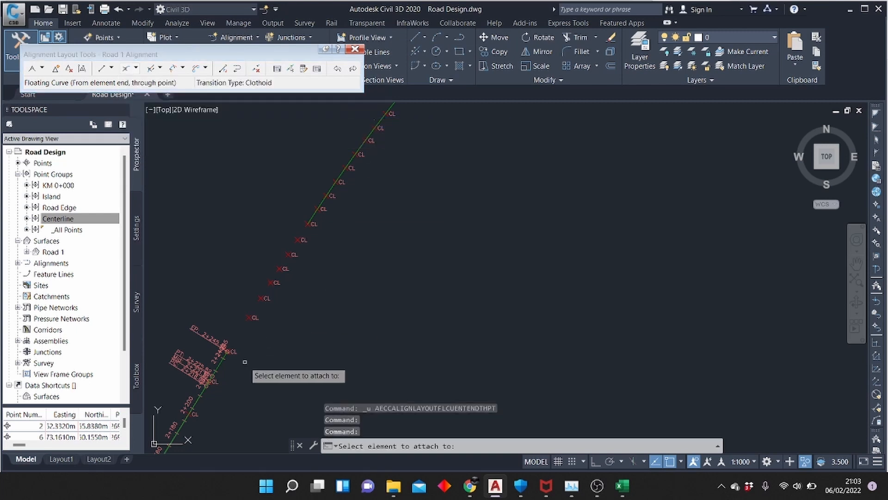
{"action": "scroll", "coordinate": [240, 363], "scroll_direction": "up", "scroll_amount": 3}
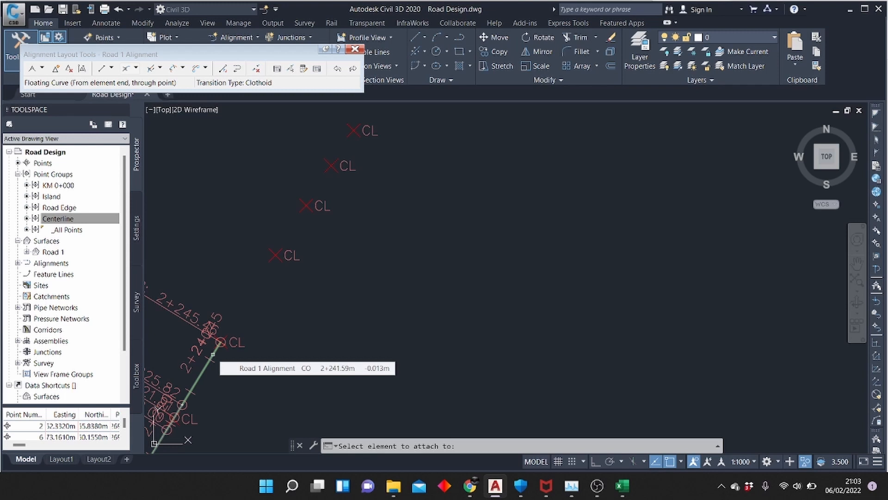
{"action": "left_click", "coordinate": [212, 354]}
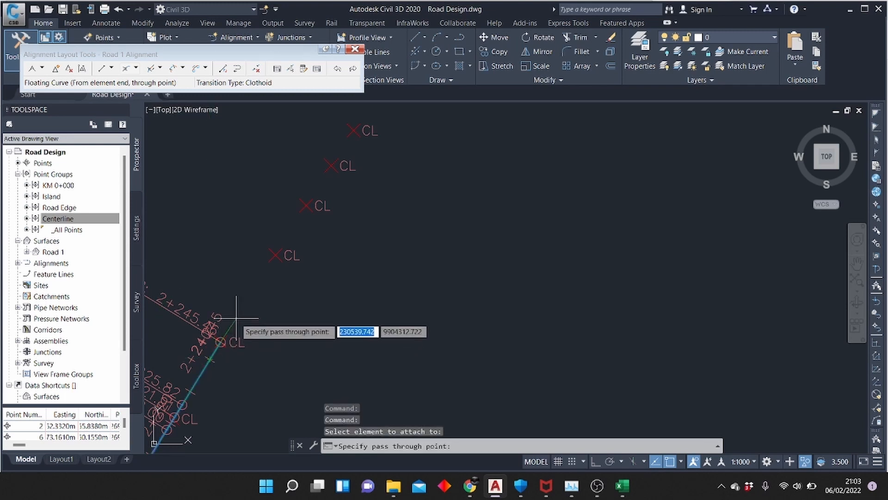
{"action": "scroll", "coordinate": [336, 279], "scroll_direction": "down", "scroll_amount": 4}
{"action": "scroll", "coordinate": [350, 219], "scroll_direction": "up", "scroll_amount": 4}
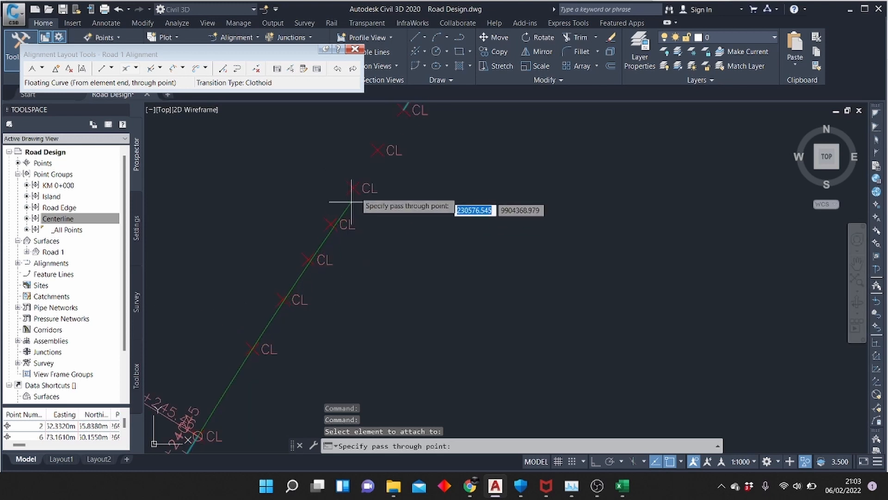
{"action": "left_click", "coordinate": [354, 184]}
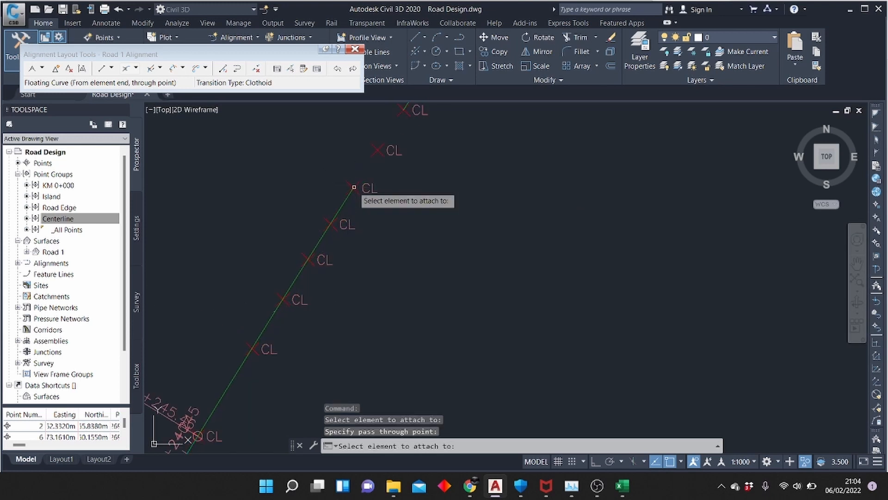
{"action": "key", "text": "Return"}
Join the curve ending at 2+323 to the next fixed curve with a free curve fillet through a centerline point
{"action": "scroll", "coordinate": [249, 303], "scroll_direction": "down", "scroll_amount": 4}
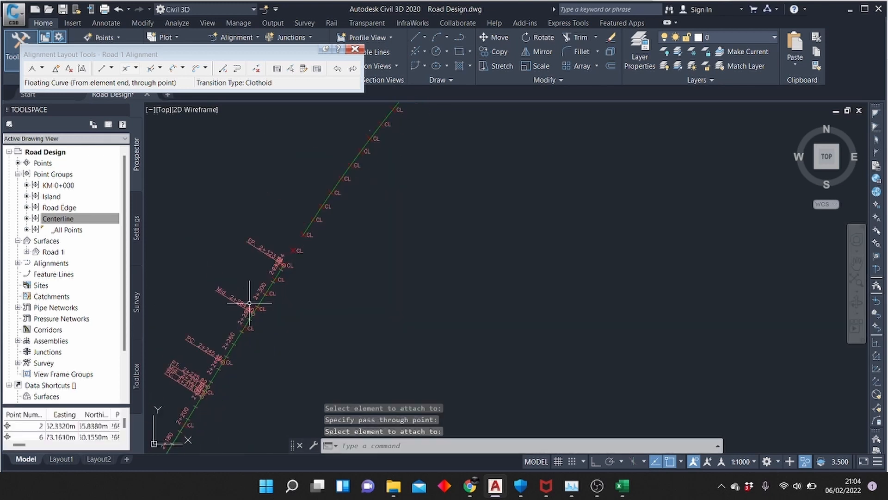
{"action": "scroll", "coordinate": [343, 218], "scroll_direction": "up", "scroll_amount": 4}
{"action": "left_click", "coordinate": [138, 69]}
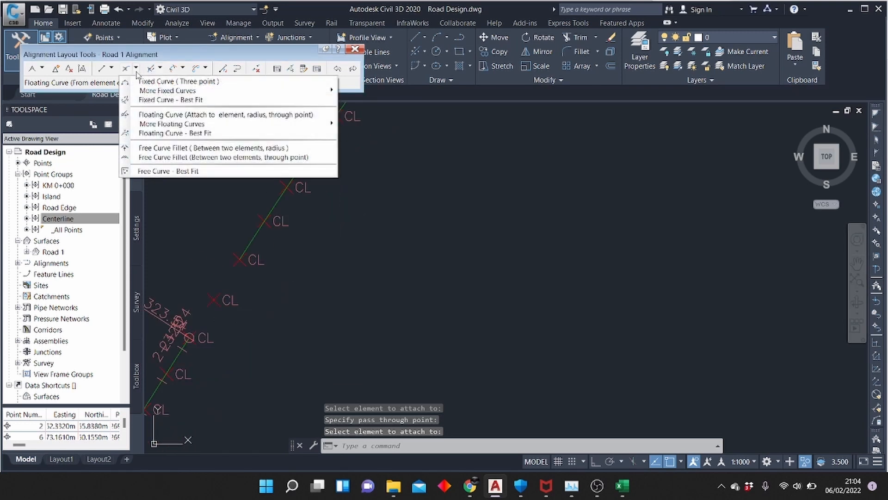
{"action": "left_click", "coordinate": [206, 157]}
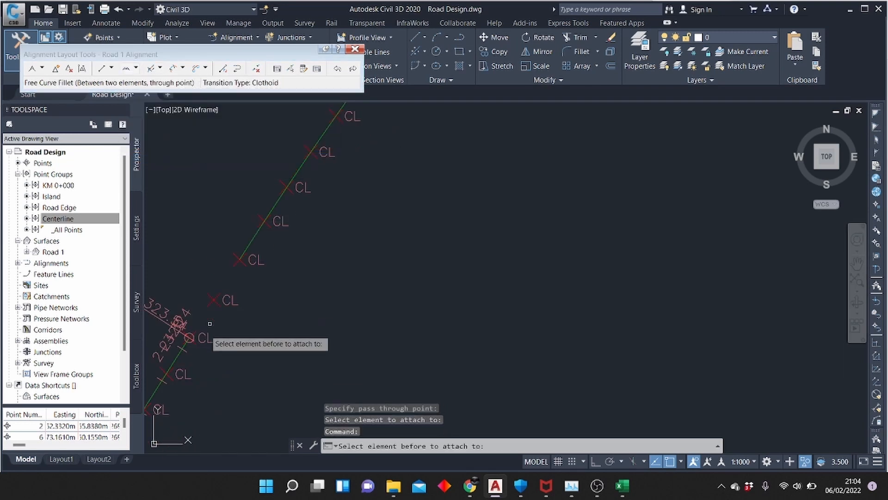
{"action": "left_click", "coordinate": [179, 352]}
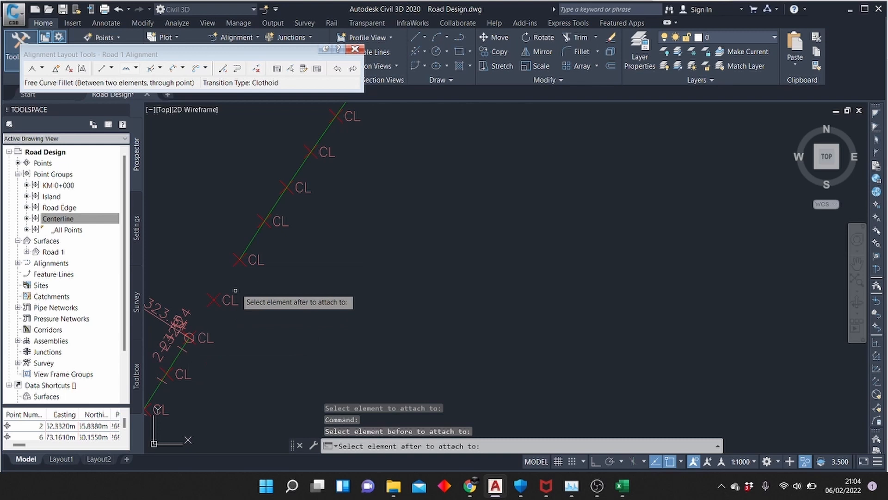
{"action": "left_click", "coordinate": [241, 254]}
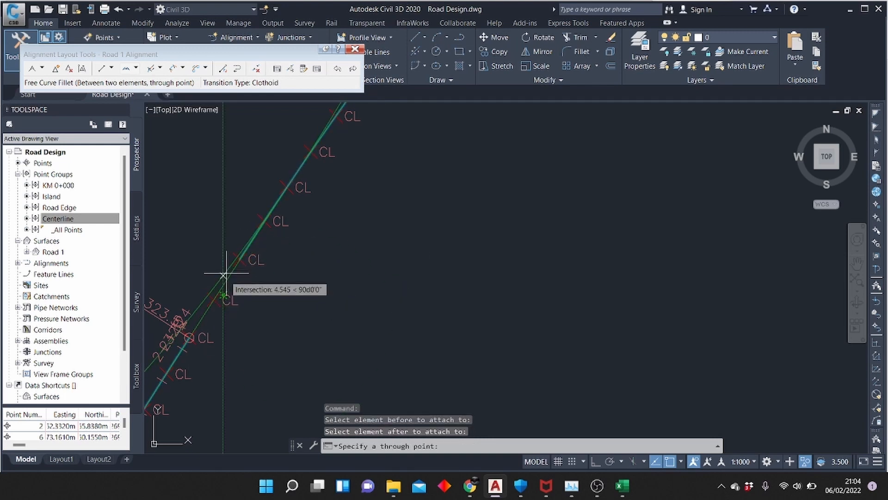
{"action": "left_click", "coordinate": [240, 259]}
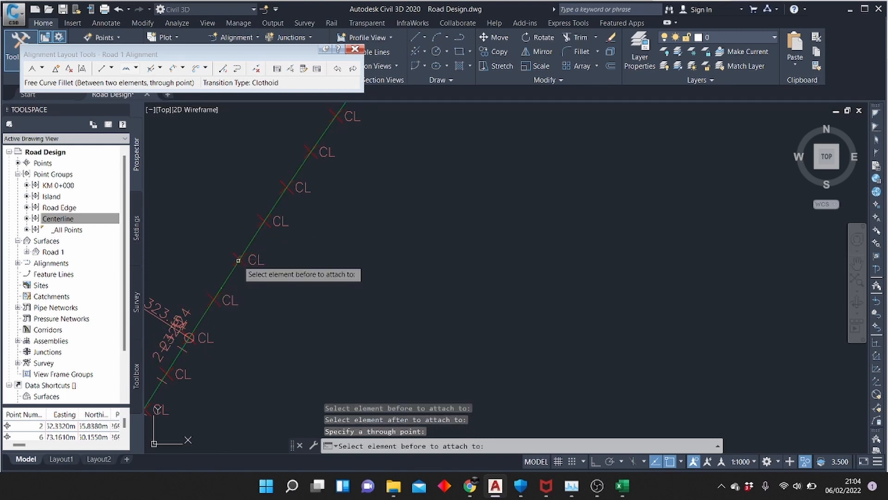
{"action": "scroll", "coordinate": [320, 275], "scroll_direction": "down", "scroll_amount": 5}
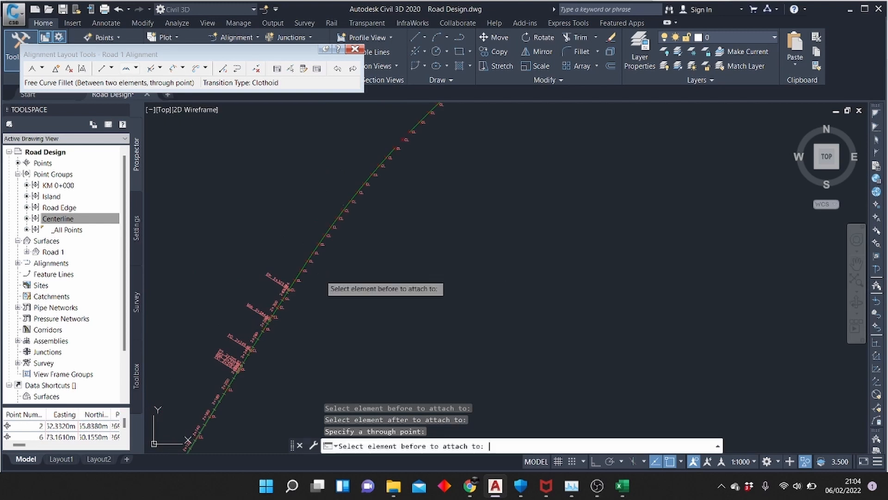
{"action": "key", "text": "Return"}
Try to join the curve ending at 2+516 to the next fixed curve with a free curve fillet through the single centerline point in the gap
{"action": "scroll", "coordinate": [265, 320], "scroll_direction": "down", "scroll_amount": 5}
{"action": "scroll", "coordinate": [265, 320], "scroll_direction": "down", "scroll_amount": 4}
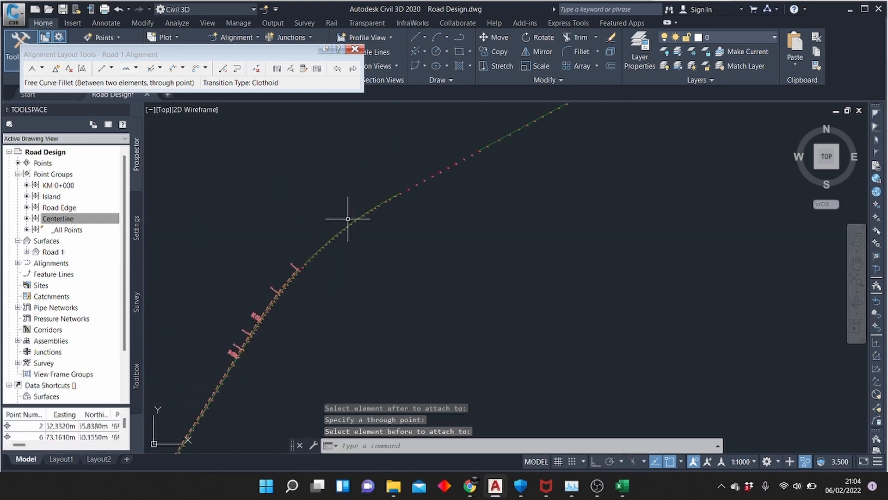
{"action": "scroll", "coordinate": [341, 243], "scroll_direction": "up", "scroll_amount": 3}
{"action": "scroll", "coordinate": [307, 278], "scroll_direction": "up", "scroll_amount": 3}
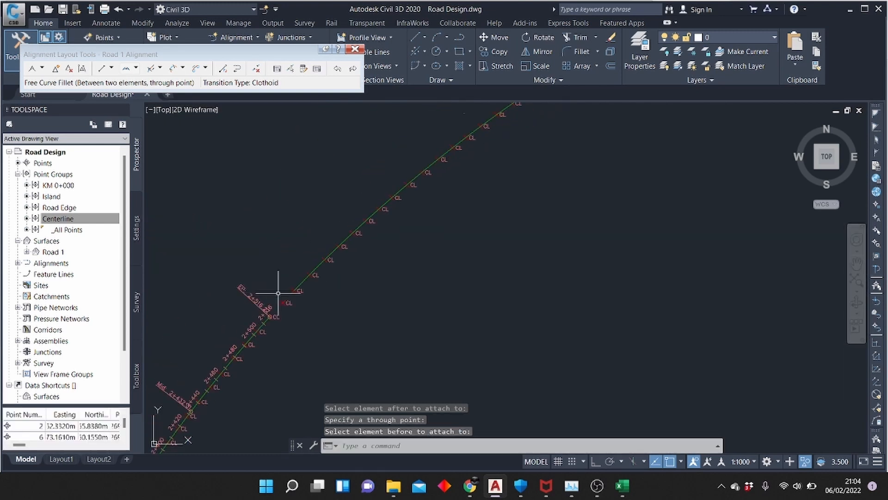
{"action": "left_click", "coordinate": [136, 67]}
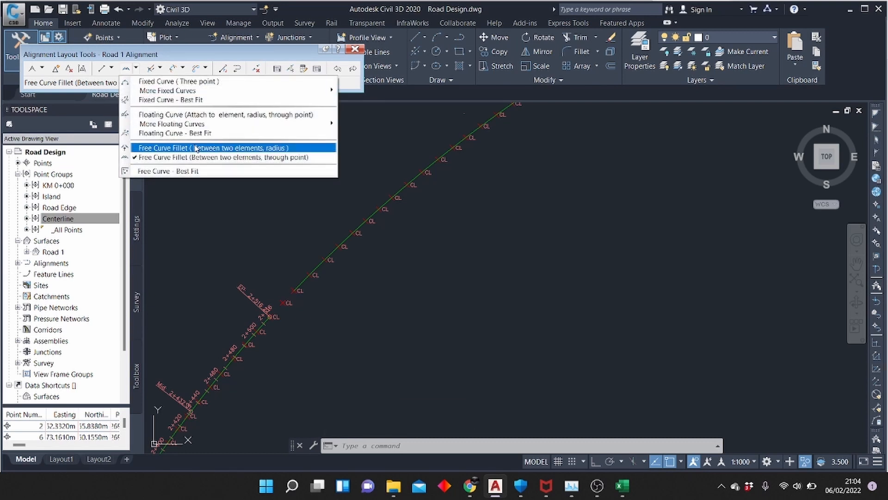
{"action": "left_click", "coordinate": [198, 157]}
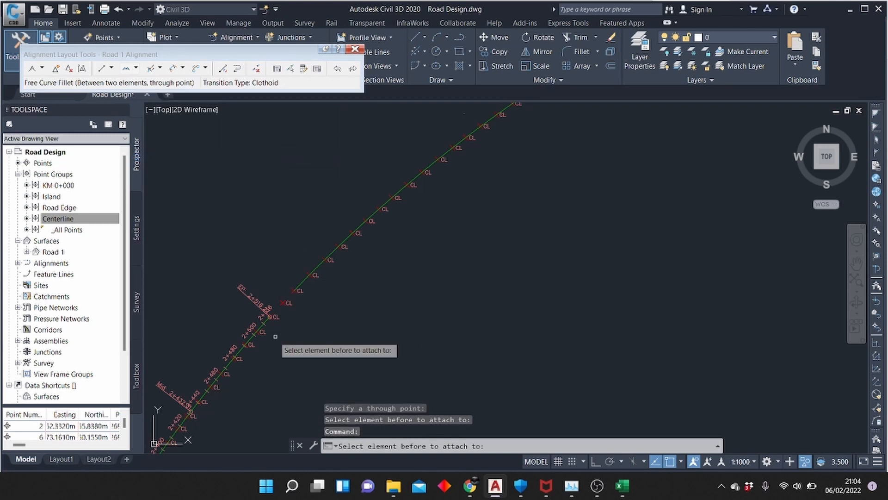
{"action": "left_click", "coordinate": [264, 327]}
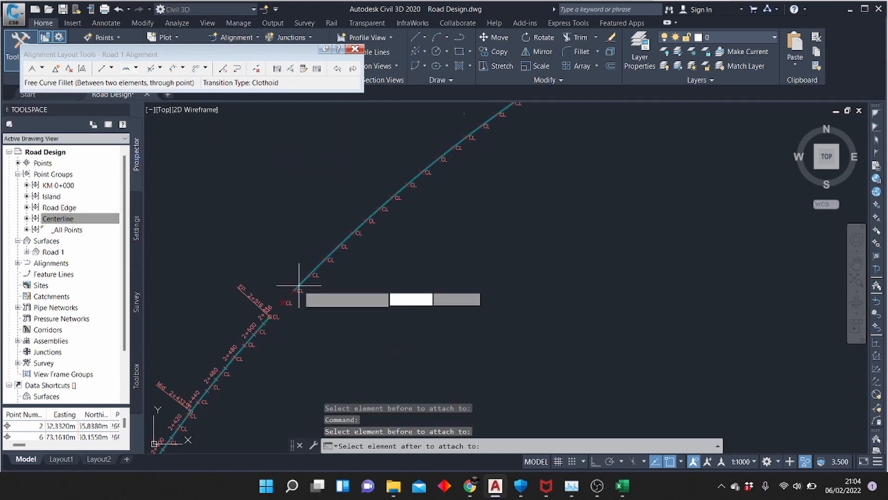
{"action": "left_click", "coordinate": [299, 286]}
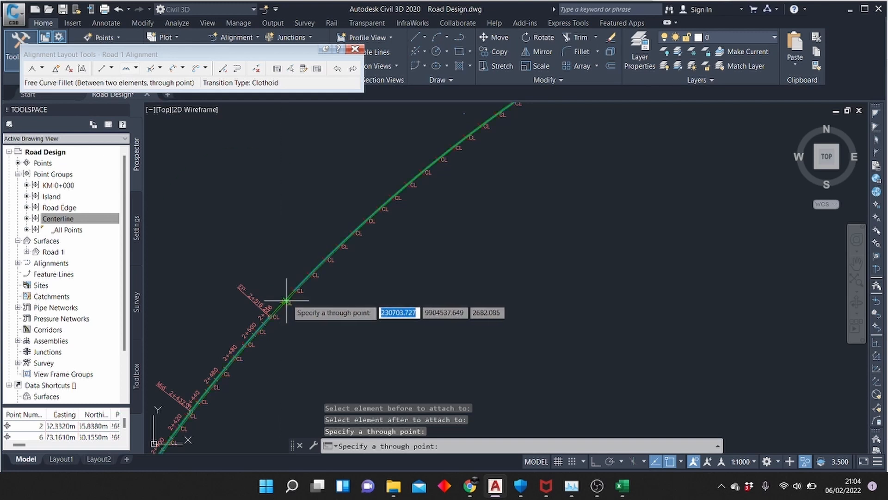
{"action": "scroll", "coordinate": [287, 301], "scroll_direction": "down", "scroll_amount": 2}
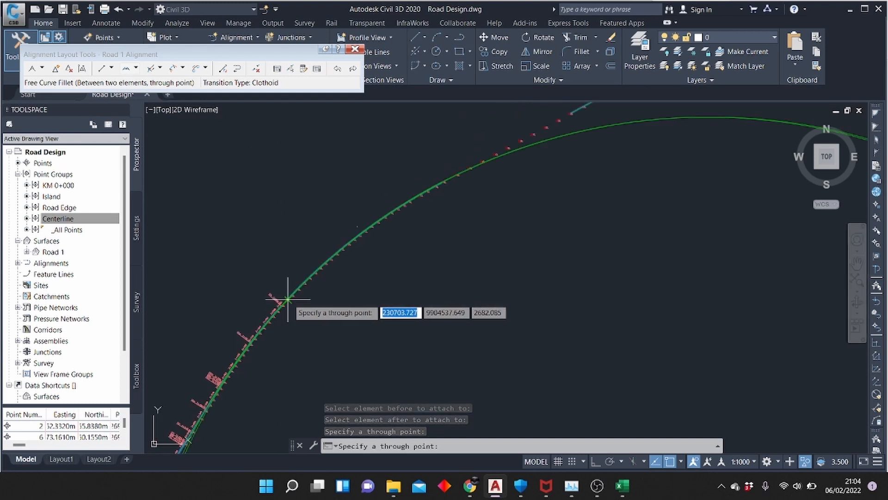
{"action": "key", "text": "Escape"}
{"action": "scroll", "coordinate": [267, 328], "scroll_direction": "up", "scroll_amount": 2}
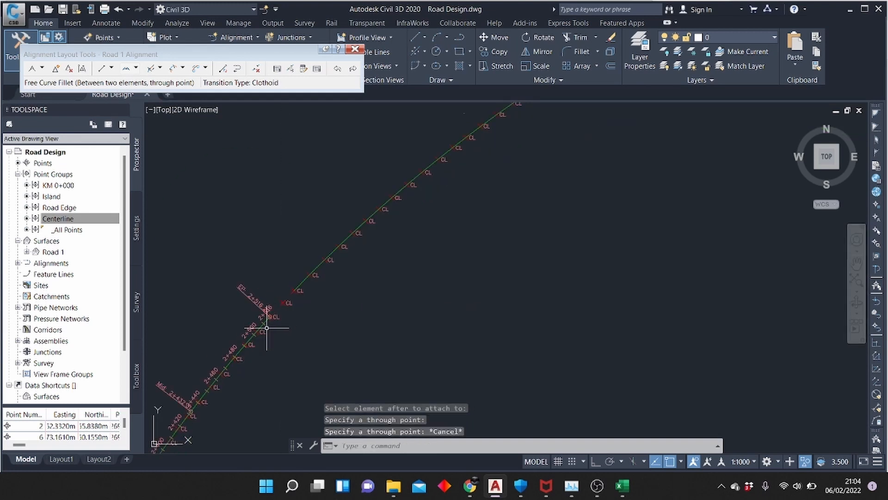
Join the curve ending at 2+516 to the next fixed curve with a compound free curve fillet, solution angle less than 180 and radius 500 m
{"action": "left_click", "coordinate": [136, 68]}
{"action": "left_click", "coordinate": [177, 148]}
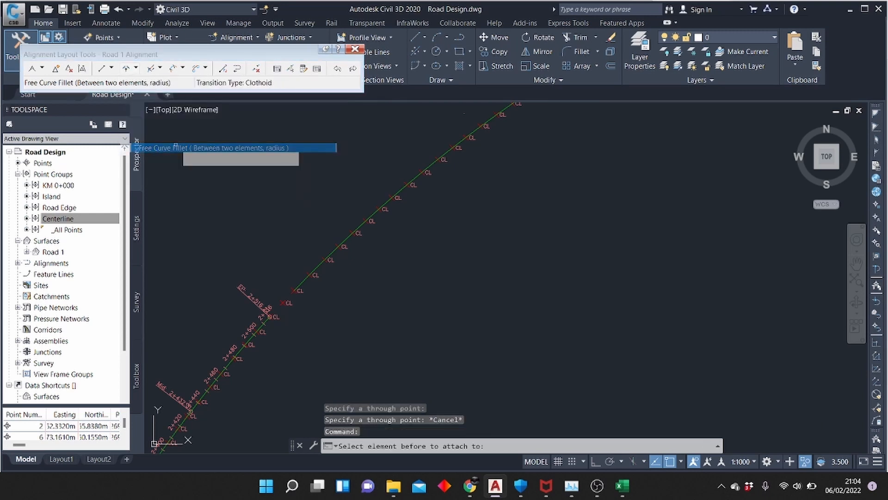
{"action": "scroll", "coordinate": [270, 318], "scroll_direction": "up", "scroll_amount": 2}
{"action": "left_click", "coordinate": [270, 319]}
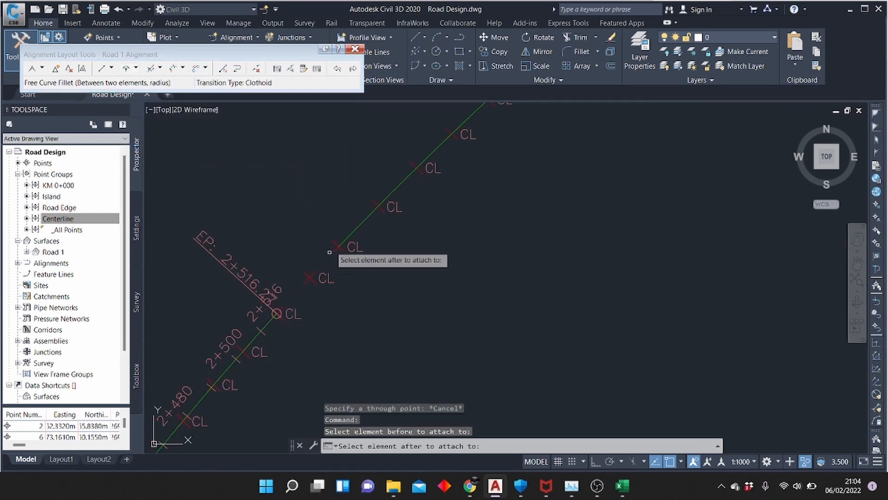
{"action": "left_click", "coordinate": [343, 242]}
{"action": "left_click", "coordinate": [371, 283]}
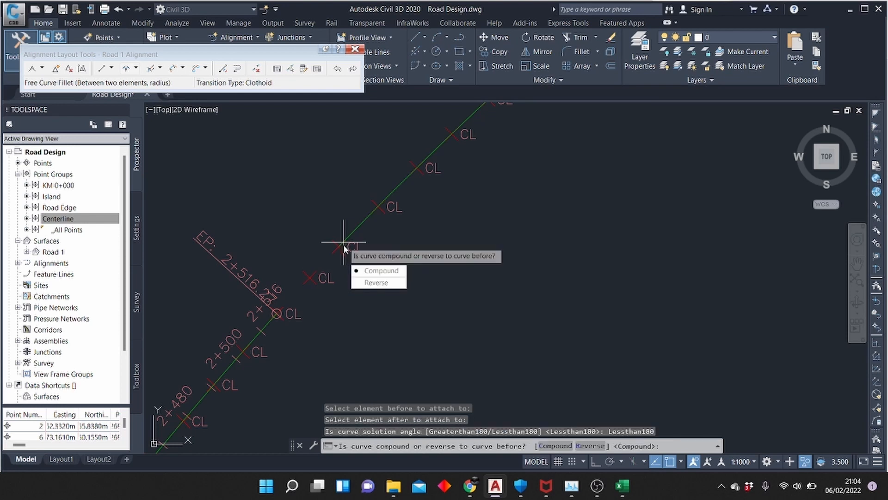
{"action": "left_click", "coordinate": [379, 271]}
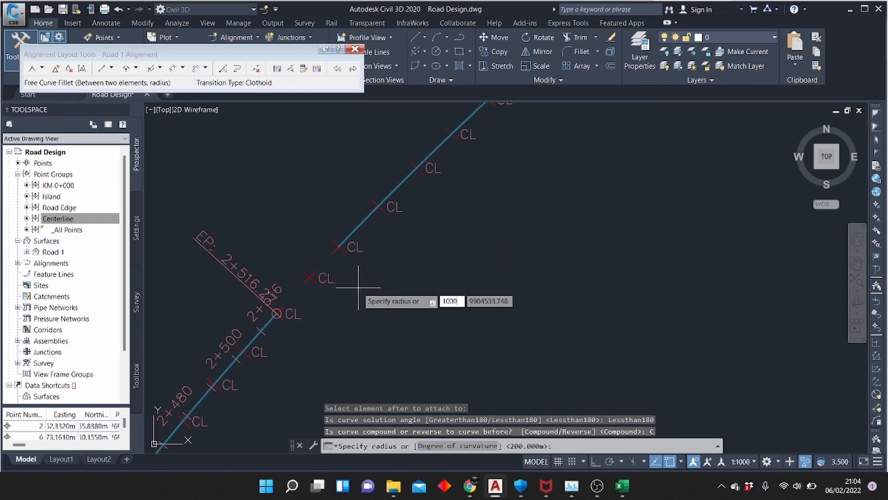
{"action": "key", "text": "Return"}
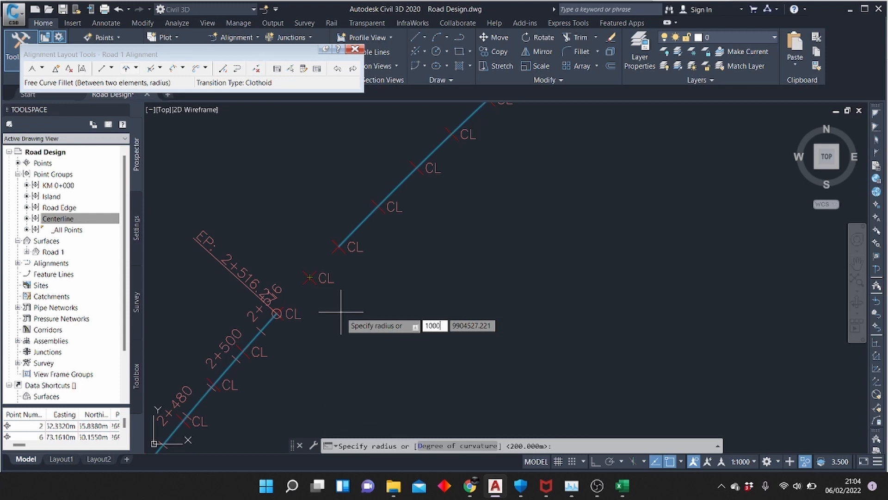
{"action": "type", "text": "1000"}
{"action": "key", "text": "Return"}
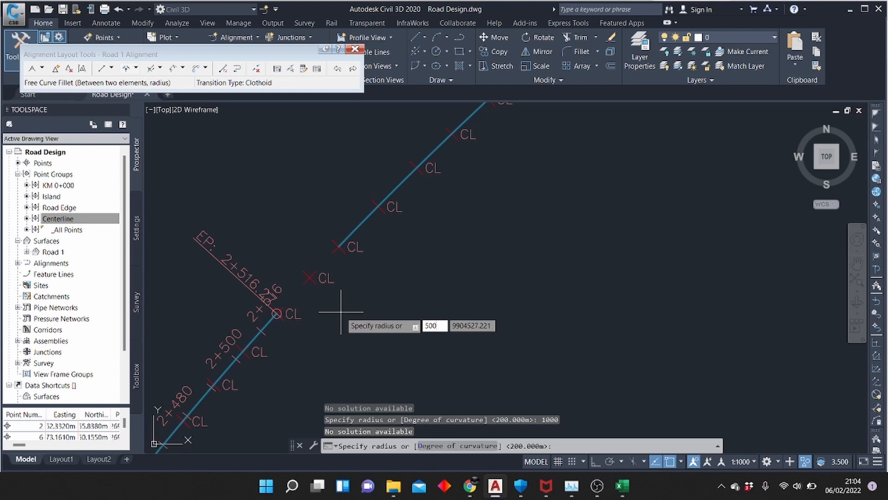
{"action": "key", "text": "Return"}
{"action": "scroll", "coordinate": [341, 311], "scroll_direction": "down", "scroll_amount": 5}
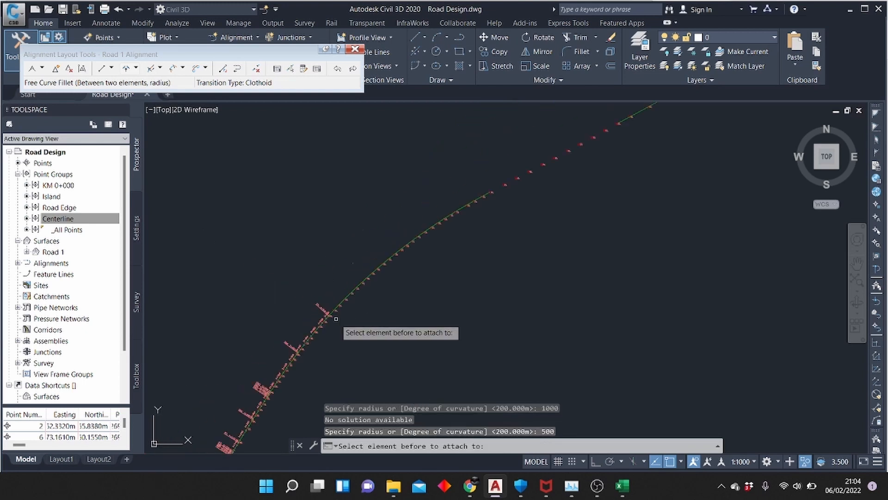
{"action": "left_click", "coordinate": [134, 68]}
{"action": "left_click", "coordinate": [153, 173]}
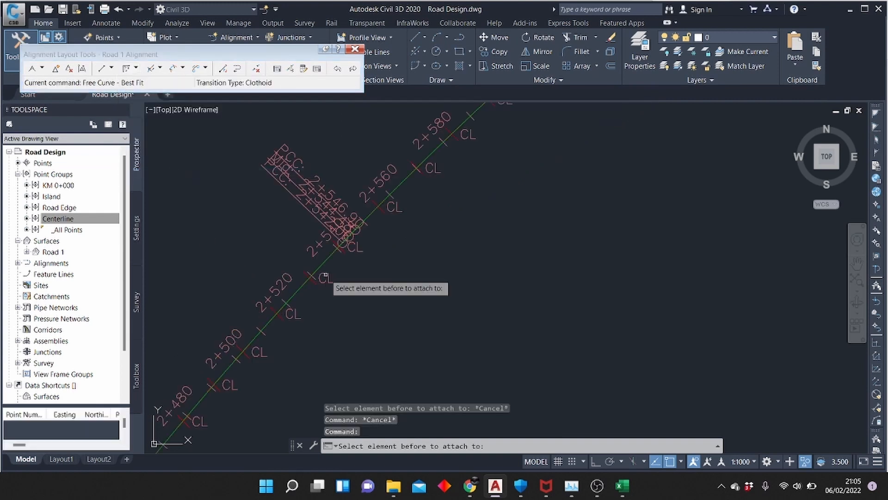
{"action": "scroll", "coordinate": [325, 276], "scroll_direction": "down", "scroll_amount": 4}
{"action": "scroll", "coordinate": [458, 187], "scroll_direction": "up", "scroll_amount": 2}
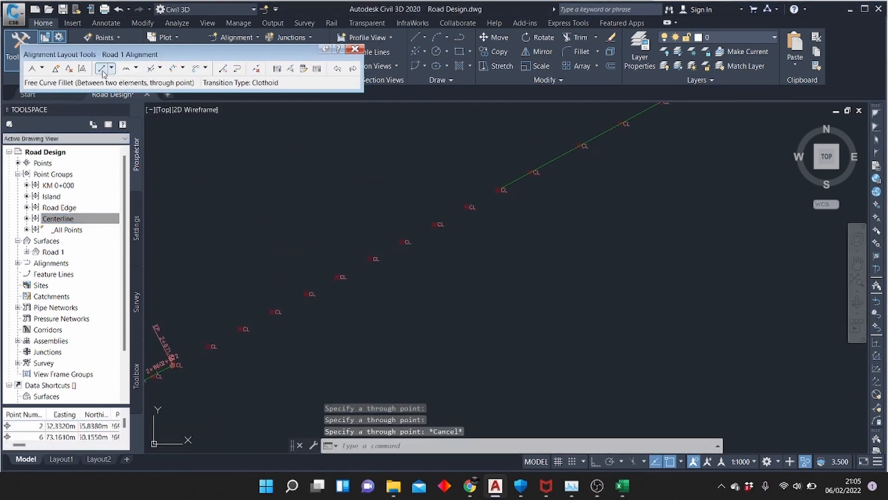
Add a fixed two-point straight from the second to the last centerline point in the gap after 2+871
{"action": "left_click", "coordinate": [103, 70]}
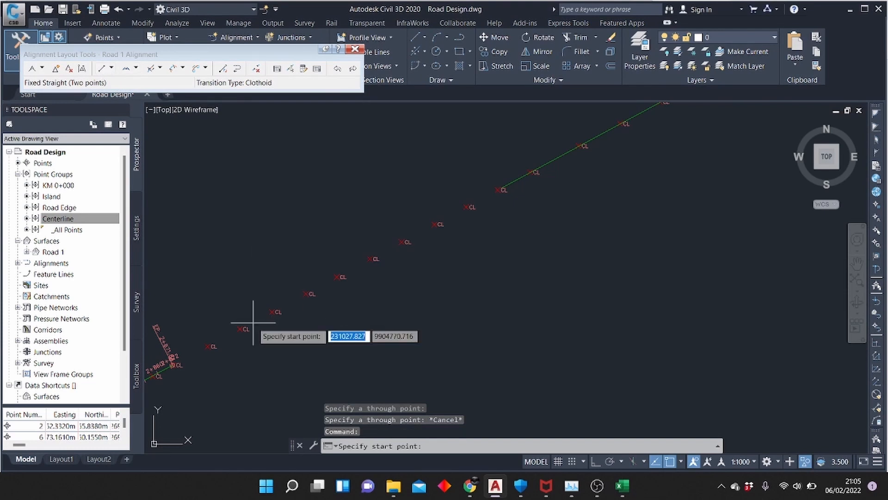
{"action": "left_click", "coordinate": [240, 328]}
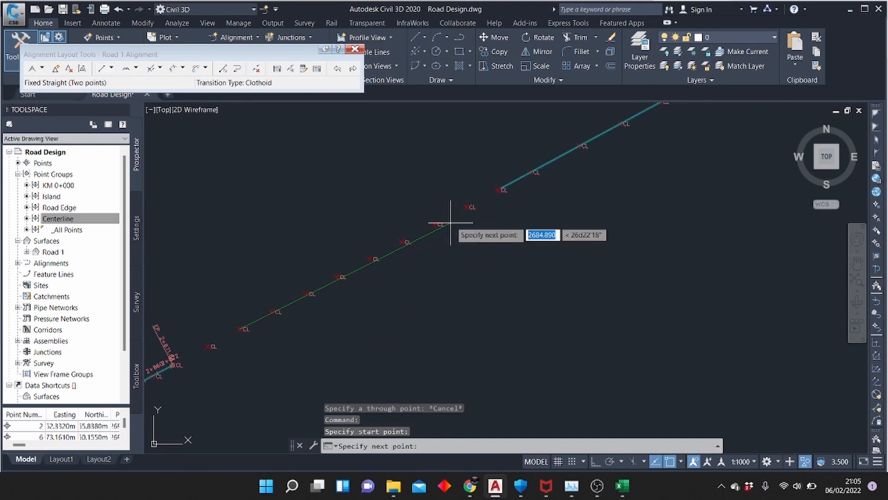
{"action": "left_click", "coordinate": [466, 207]}
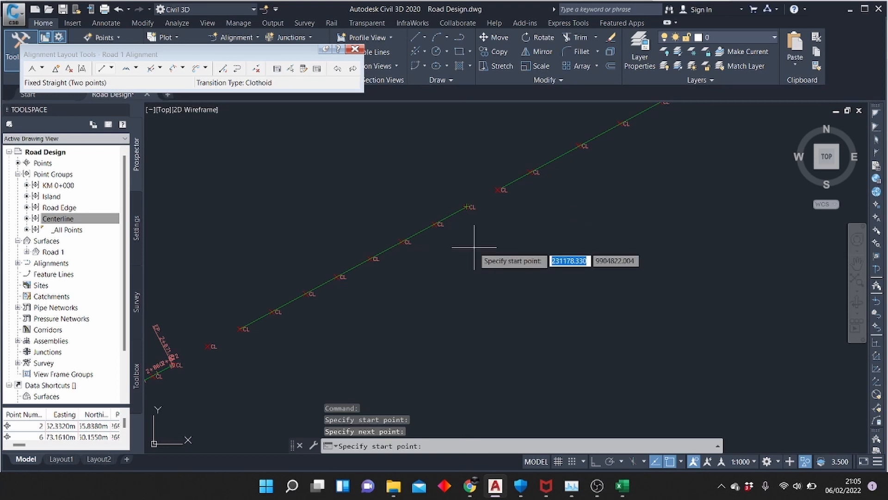
{"action": "key", "text": "Return"}
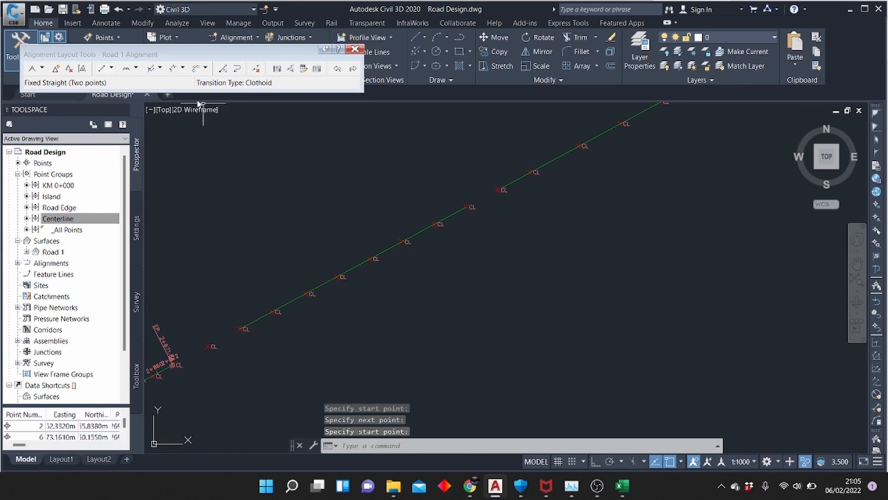
Try to join the curve ending at 2+871 to the new straight with a free curve fillet through the single centerline point between them
{"action": "left_click", "coordinate": [137, 68]}
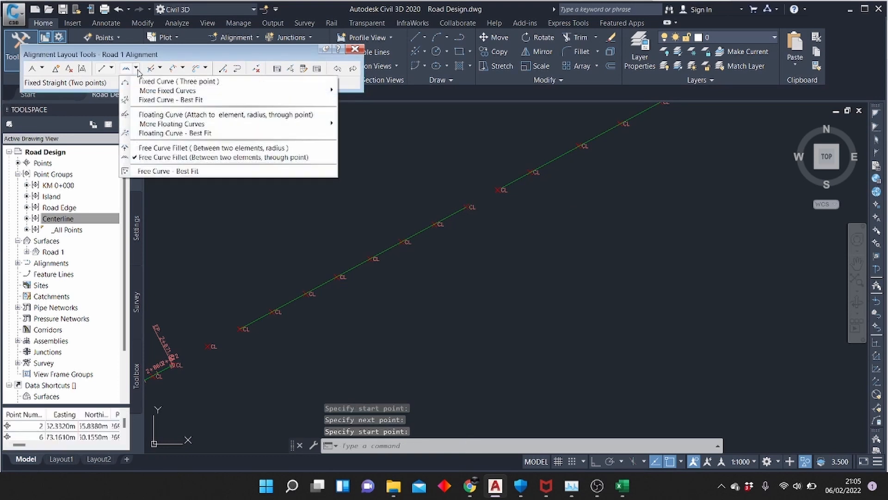
{"action": "left_click", "coordinate": [183, 148]}
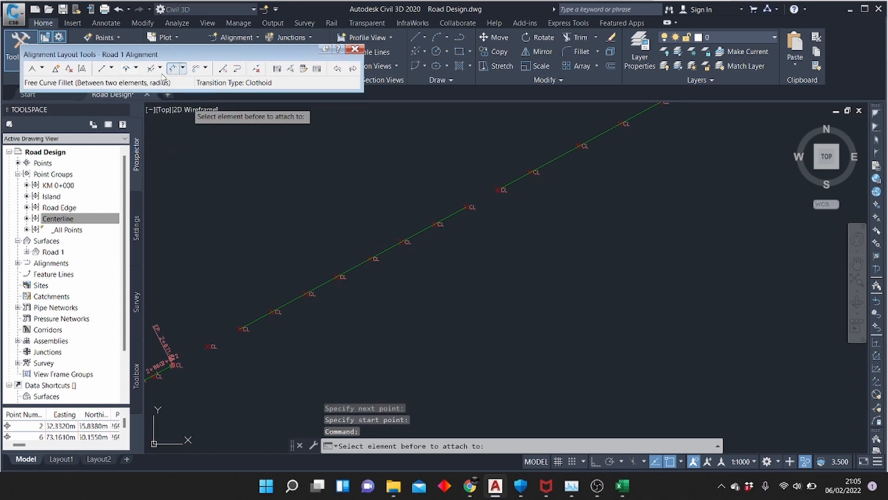
{"action": "left_click", "coordinate": [136, 68]}
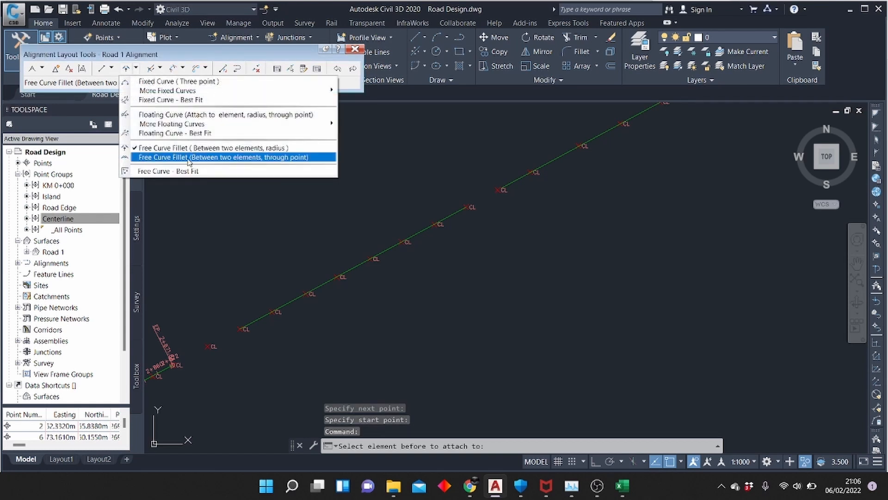
{"action": "left_click", "coordinate": [194, 158]}
{"action": "left_click", "coordinate": [162, 369]}
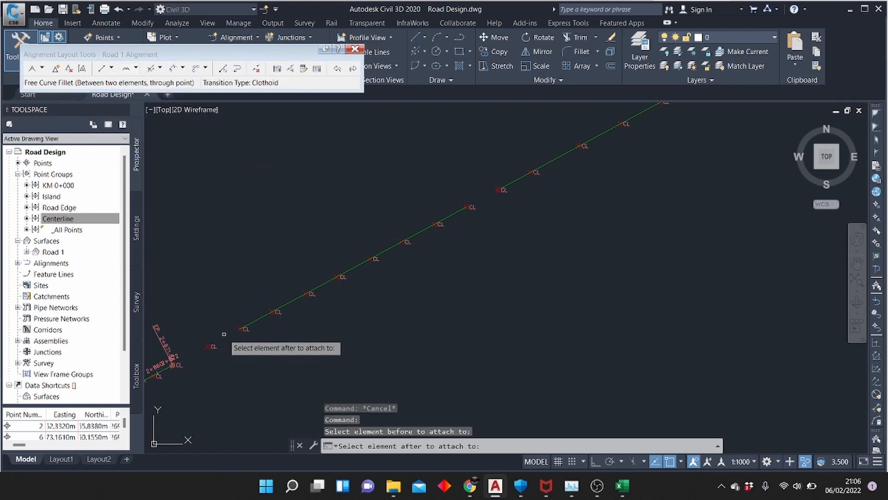
{"action": "left_click", "coordinate": [253, 321]}
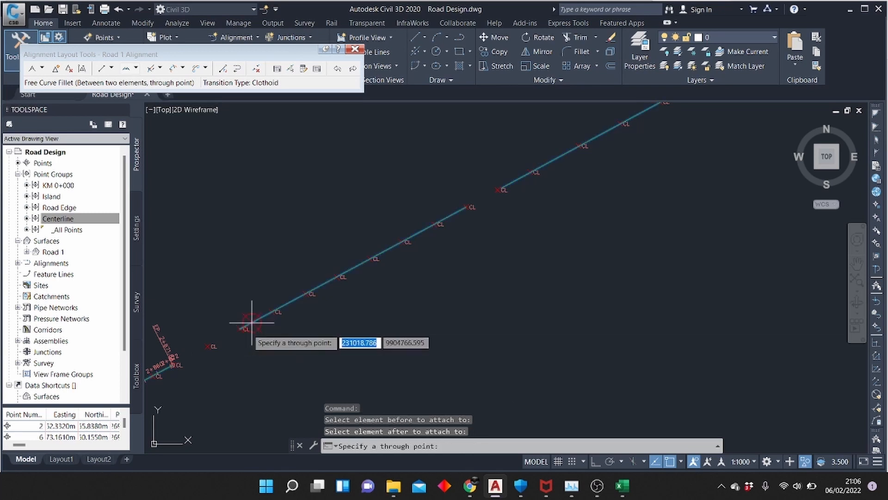
{"action": "left_click", "coordinate": [207, 346]}
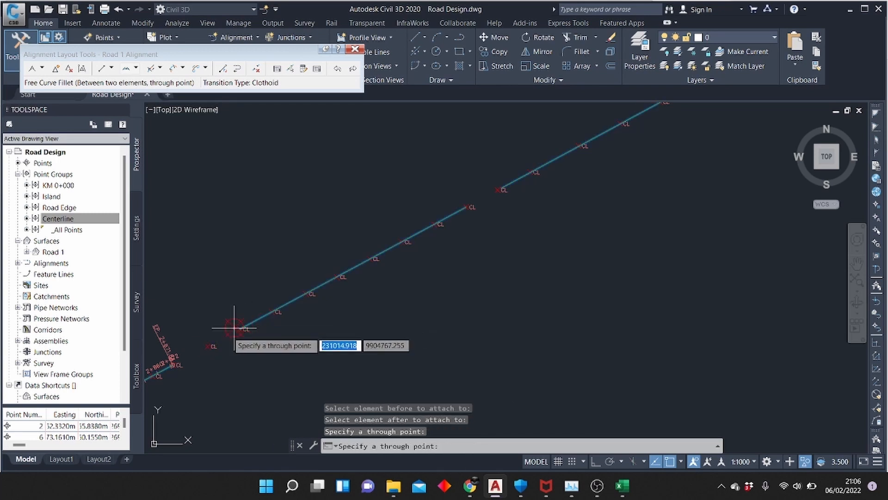
Join the curve ending at 2+871 to the new straight with a reverse free curve fillet, solution angle less than 180 and radius 1000 m
{"action": "left_click", "coordinate": [135, 69]}
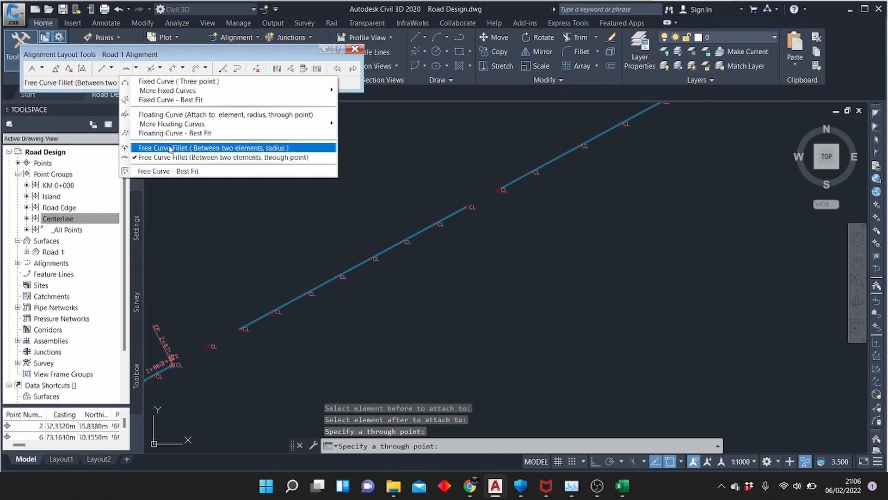
{"action": "left_click", "coordinate": [185, 148]}
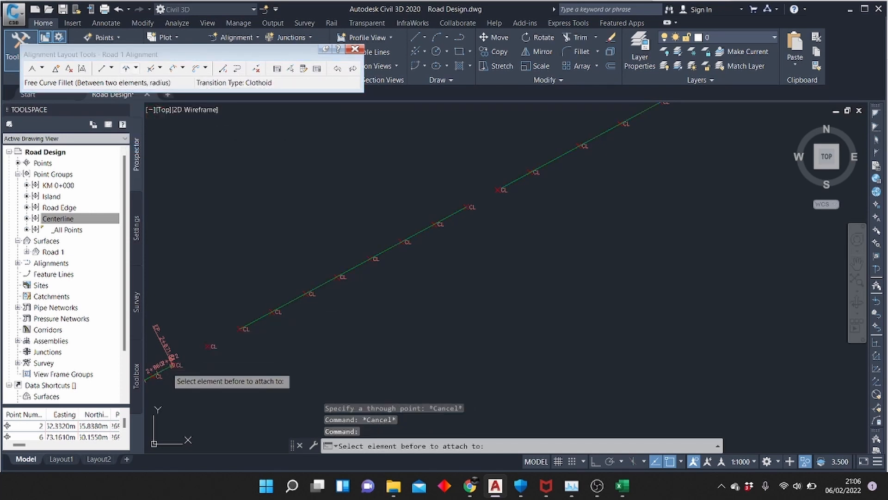
{"action": "left_click", "coordinate": [169, 368]}
{"action": "left_click", "coordinate": [243, 328]}
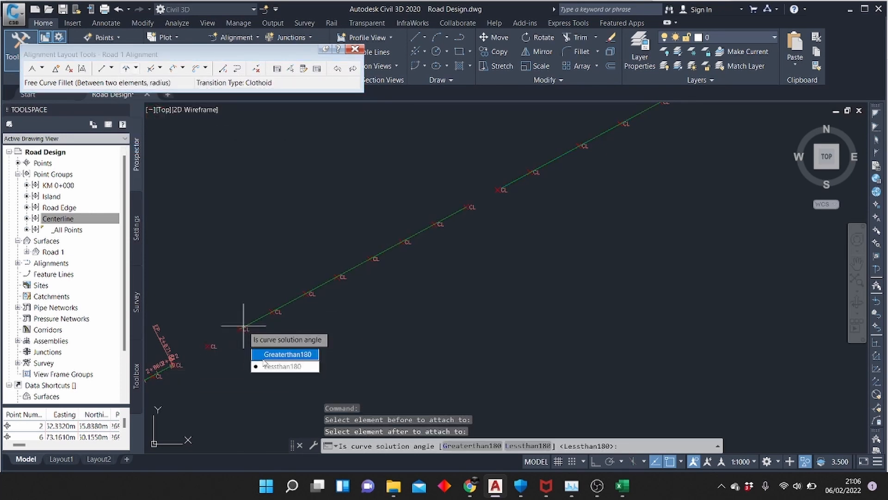
{"action": "key", "text": "Return"}
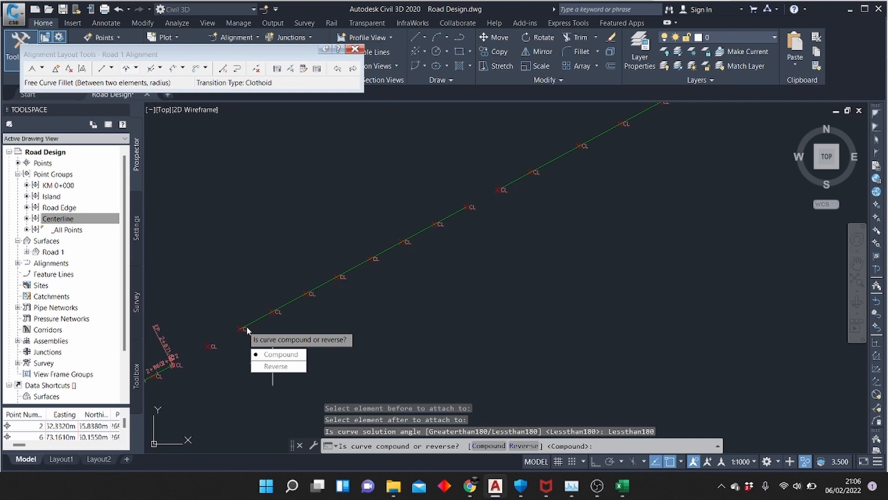
{"action": "left_click", "coordinate": [276, 366]}
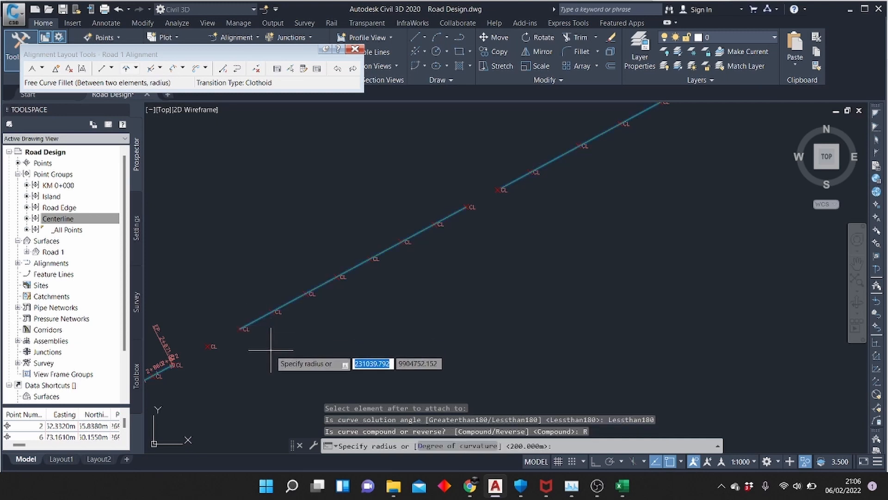
{"action": "key", "text": "Return"}
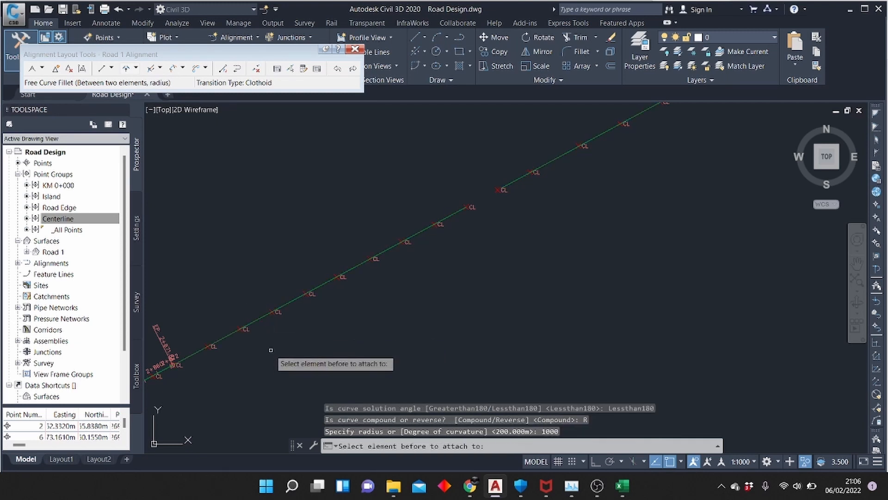
Join the far end of the new straight to the next fixed straight with a free curve fillet, solution angle less than 180 and radius 1000 m
{"action": "scroll", "coordinate": [271, 350], "scroll_direction": "down", "scroll_amount": 4}
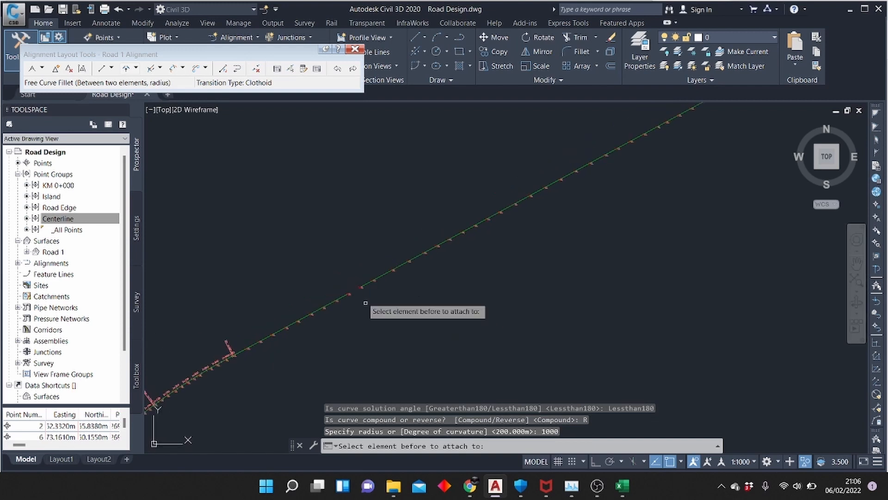
{"action": "scroll", "coordinate": [359, 280], "scroll_direction": "up", "scroll_amount": 4}
{"action": "scroll", "coordinate": [359, 279], "scroll_direction": "up", "scroll_amount": 4}
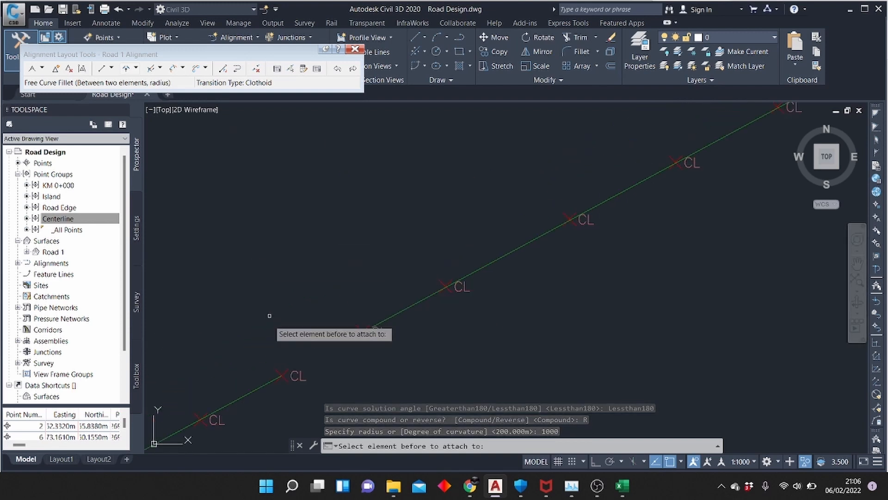
{"action": "left_click", "coordinate": [269, 380]}
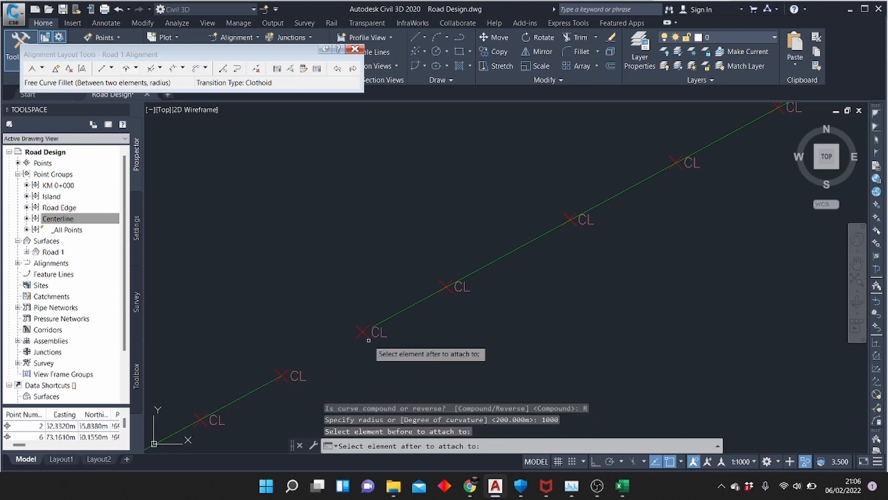
{"action": "left_click", "coordinate": [386, 318]}
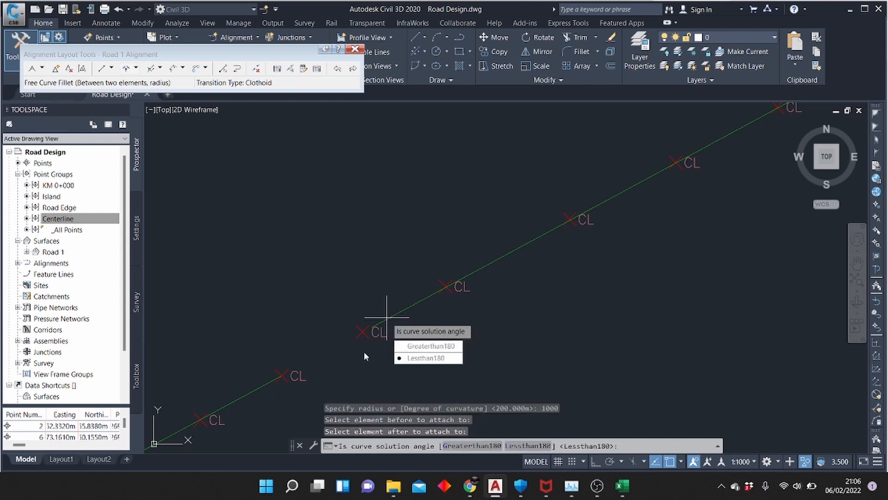
{"action": "left_click", "coordinate": [413, 358]}
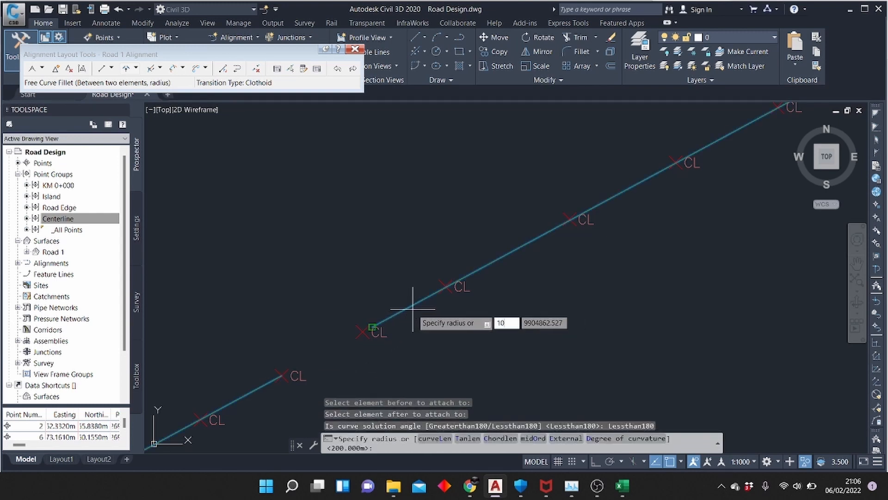
{"action": "type", "text": "1000"}
{"action": "key", "text": "Return"}
{"action": "scroll", "coordinate": [412, 309], "scroll_direction": "down", "scroll_amount": 5}
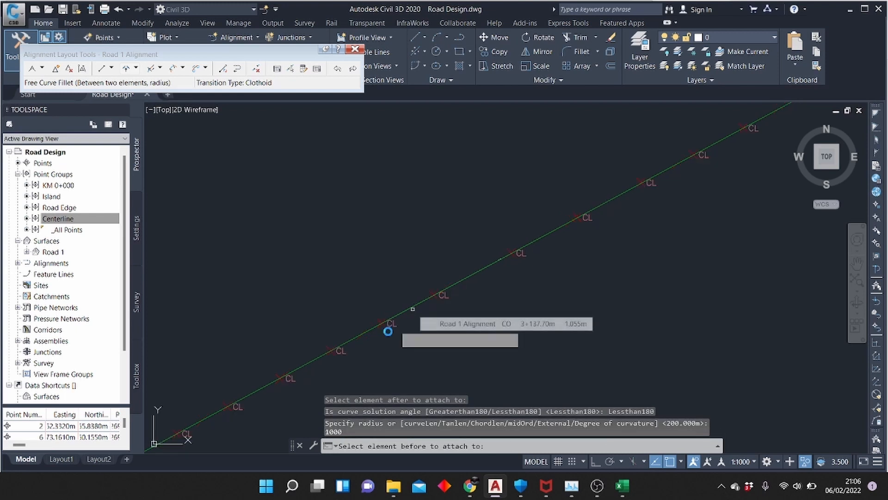
{"action": "scroll", "coordinate": [567, 283], "scroll_direction": "up", "scroll_amount": 5}
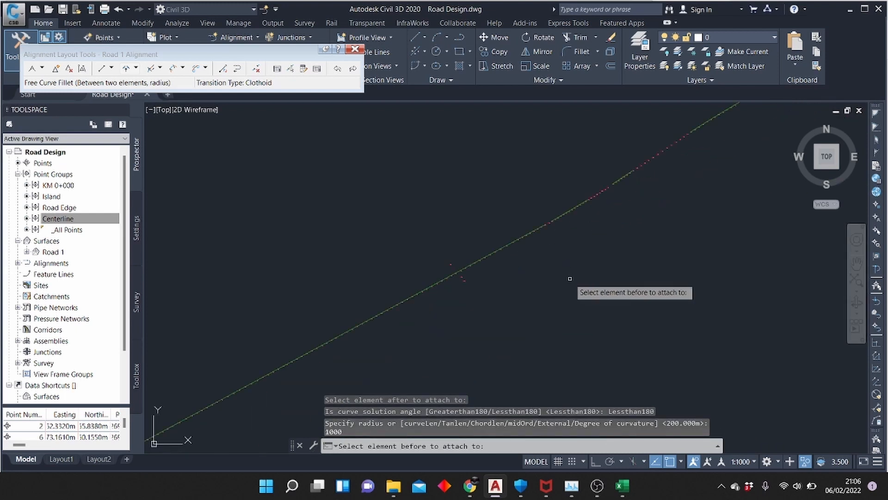
{"action": "scroll", "coordinate": [522, 251], "scroll_direction": "up", "scroll_amount": 3}
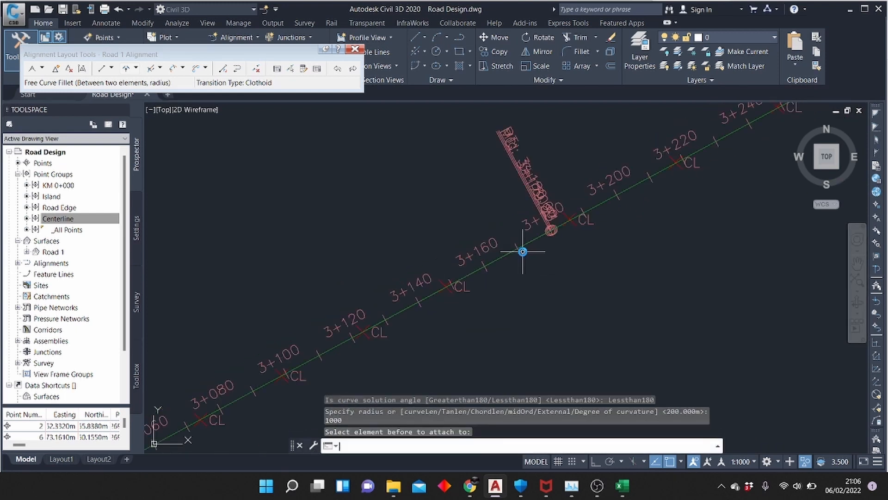
{"action": "key", "text": "Escape"}
Join the element ending at 5+033 to the next one across the single-point gap with a reverse free curve fillet, angle less than 180, radius 1000 m
{"action": "scroll", "coordinate": [307, 356], "scroll_direction": "down", "scroll_amount": 5}
{"action": "scroll", "coordinate": [382, 339], "scroll_direction": "up", "scroll_amount": 5}
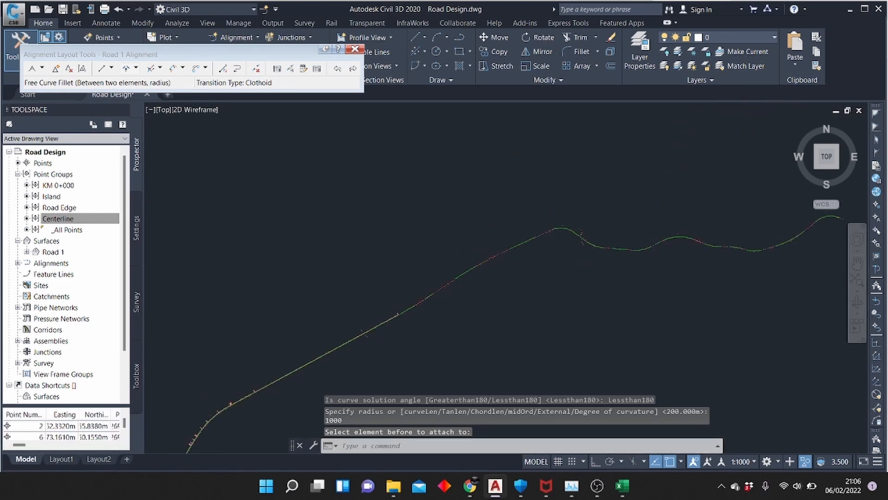
{"action": "scroll", "coordinate": [400, 338], "scroll_direction": "up", "scroll_amount": 3}
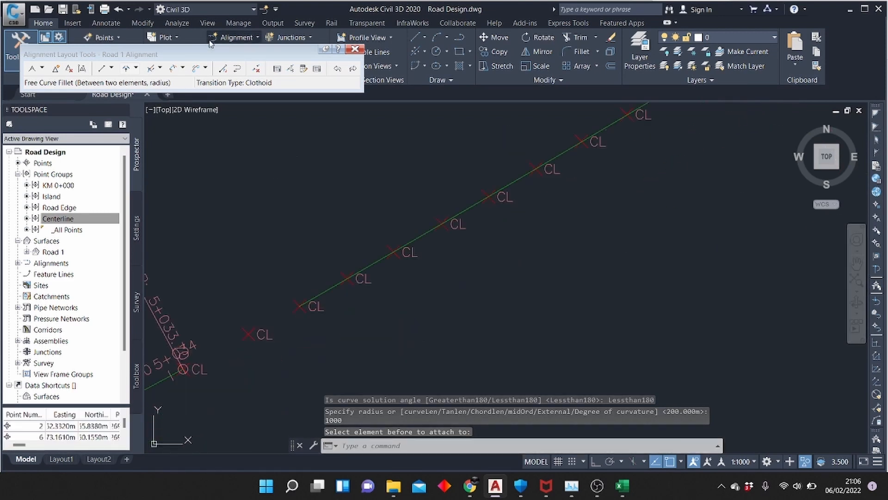
{"action": "left_click", "coordinate": [125, 70]}
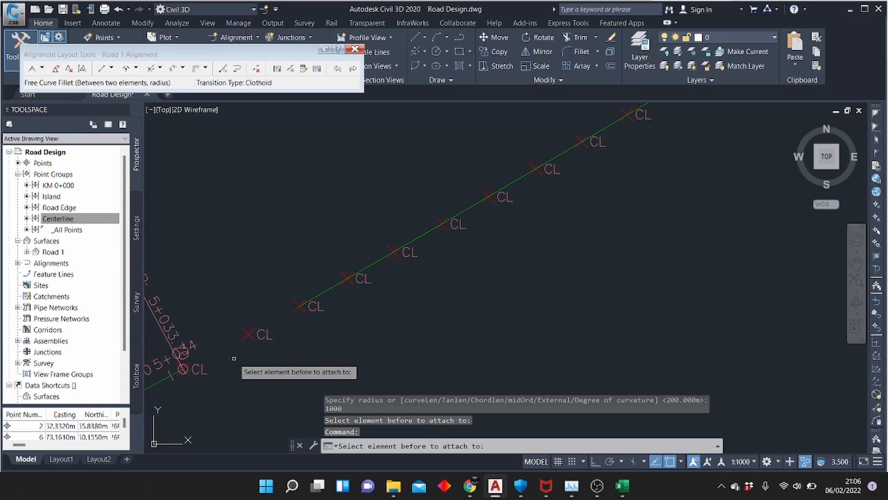
{"action": "left_click", "coordinate": [171, 374]}
{"action": "left_click", "coordinate": [310, 304]}
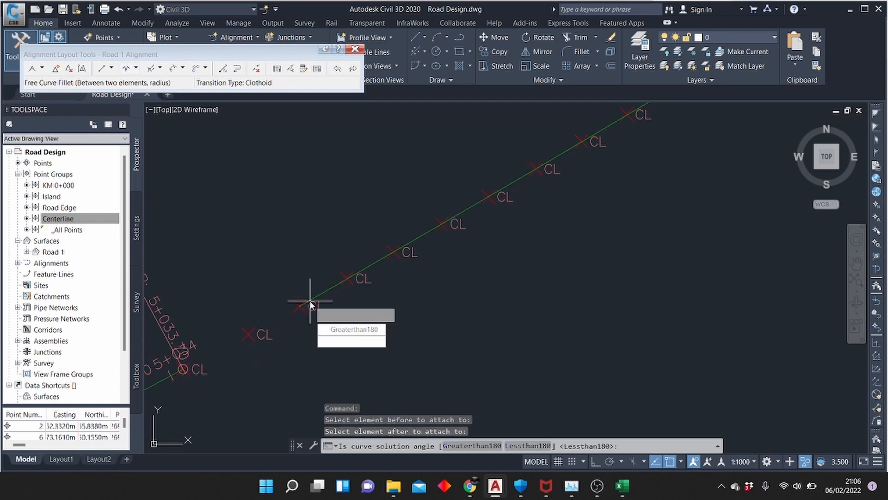
{"action": "key", "text": "Return"}
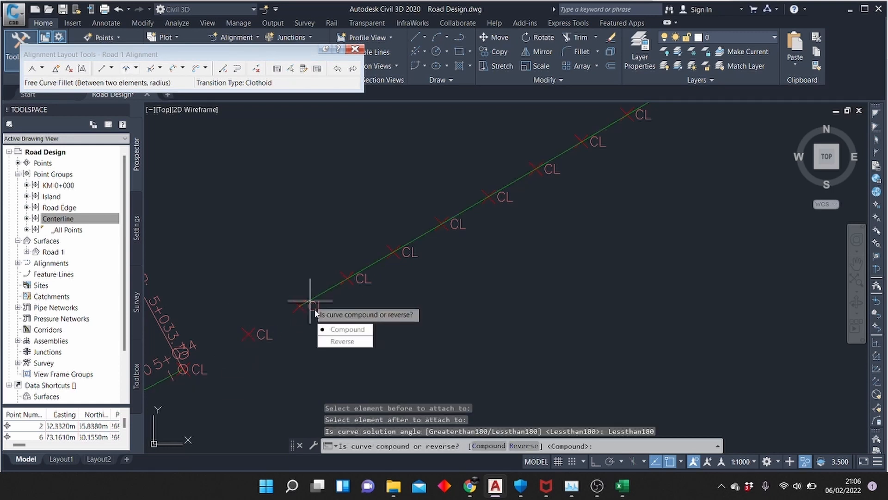
{"action": "left_click", "coordinate": [332, 342]}
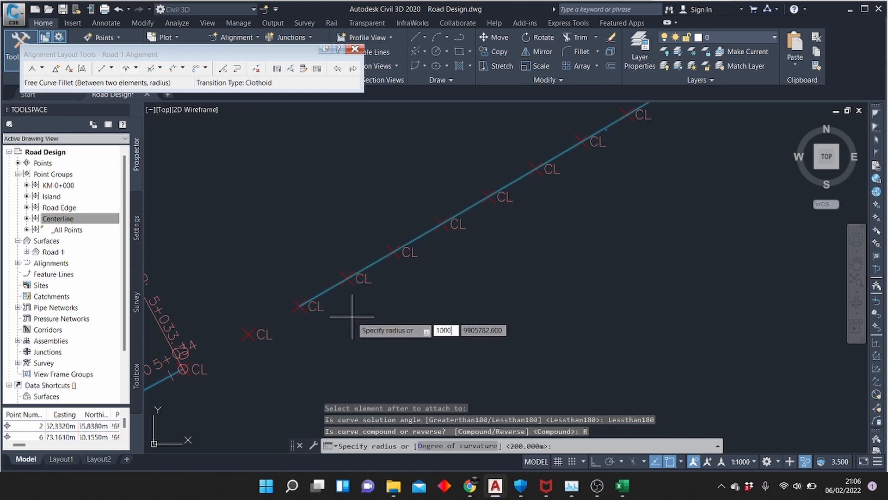
{"action": "type", "text": "1000"}
{"action": "key", "text": "Return"}
Join the element ending at 5+256 to the next fixed element with a best-fit free curve based on the third centerline point picked on screen
{"action": "scroll", "coordinate": [337, 324], "scroll_direction": "down", "scroll_amount": 5}
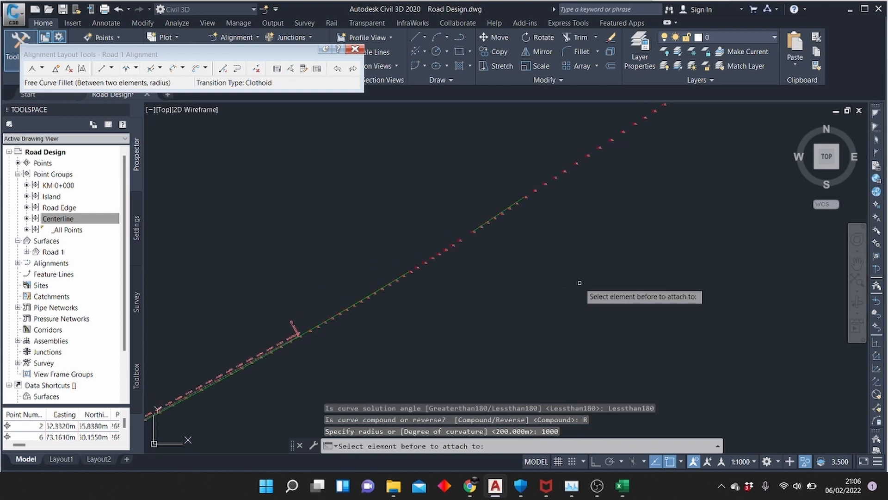
{"action": "left_click", "coordinate": [135, 70]}
{"action": "left_click", "coordinate": [188, 171]}
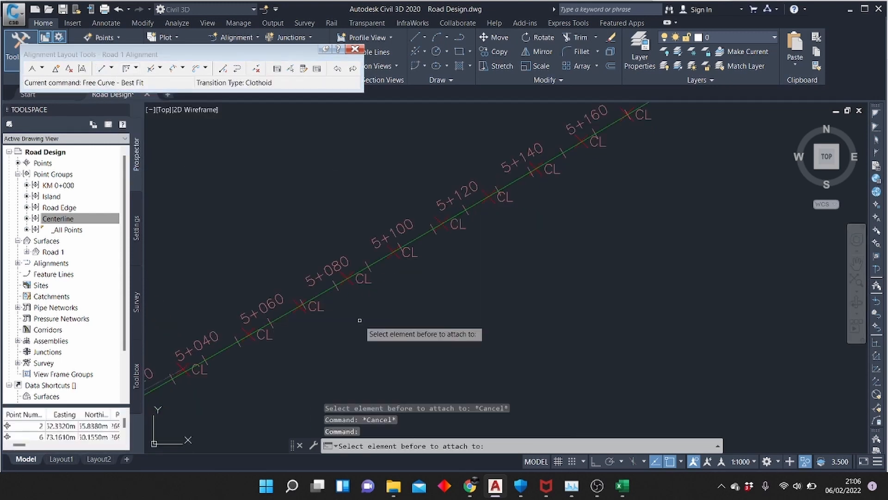
{"action": "scroll", "coordinate": [242, 339], "scroll_direction": "down", "scroll_amount": 6}
{"action": "scroll", "coordinate": [395, 252], "scroll_direction": "up", "scroll_amount": 4}
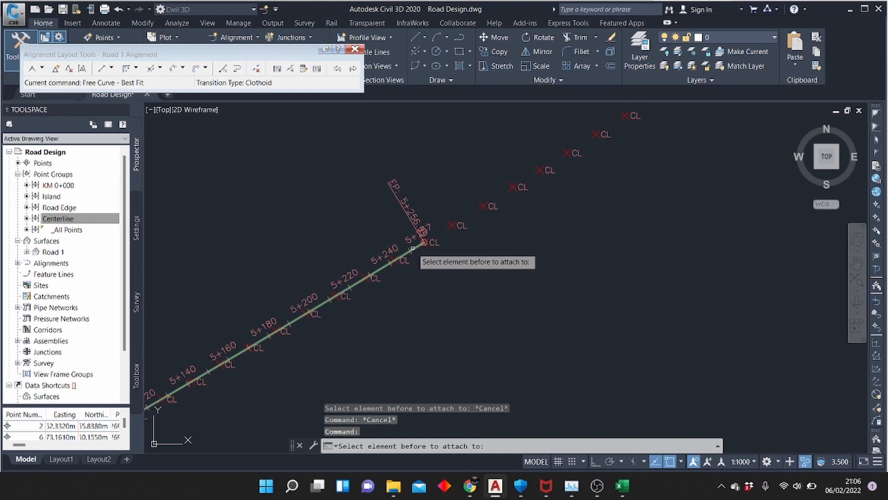
{"action": "left_click", "coordinate": [412, 248]}
{"action": "scroll", "coordinate": [367, 282], "scroll_direction": "down", "scroll_amount": 4}
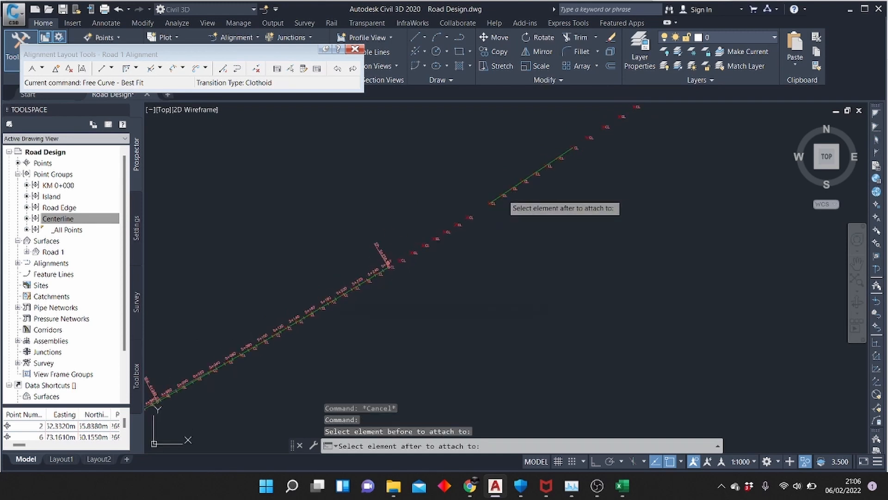
{"action": "left_click", "coordinate": [492, 204]}
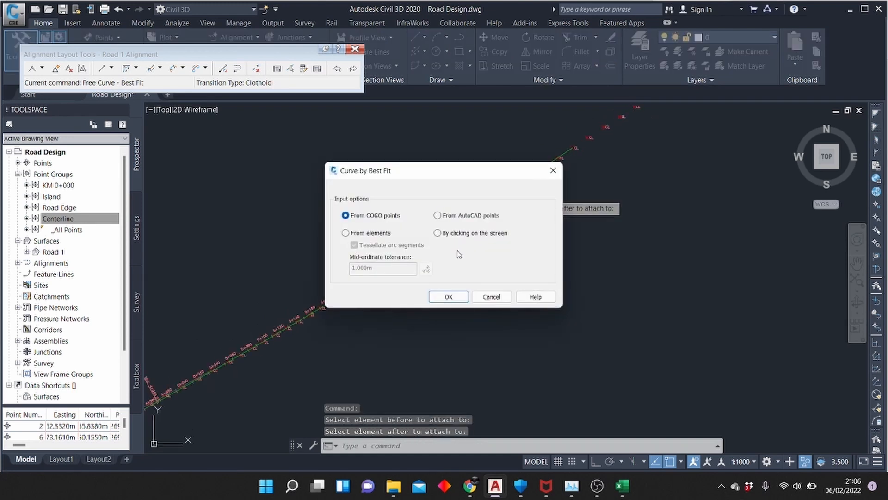
{"action": "left_click", "coordinate": [450, 297]}
{"action": "left_click", "coordinate": [423, 244]}
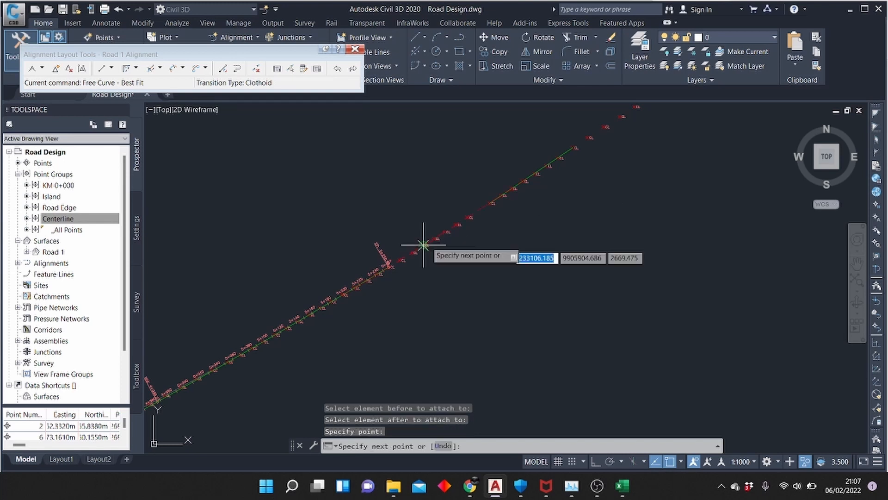
{"action": "key", "text": "Return"}
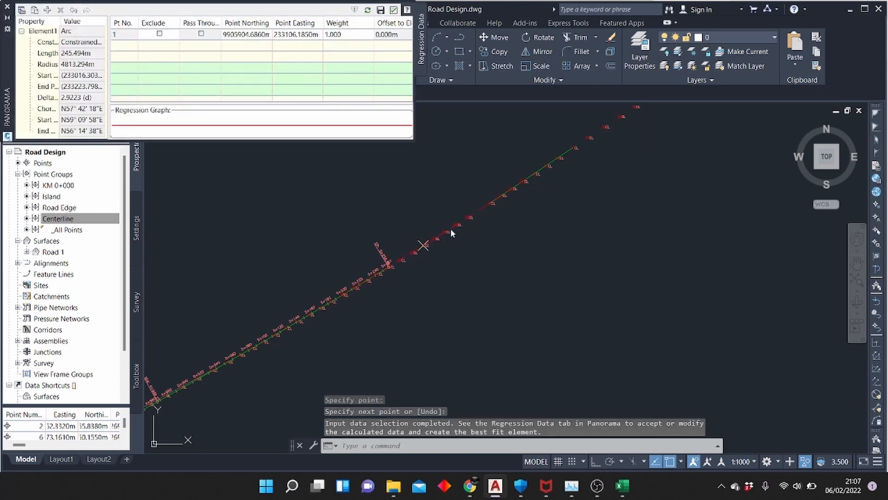
{"action": "left_click", "coordinate": [382, 10]}
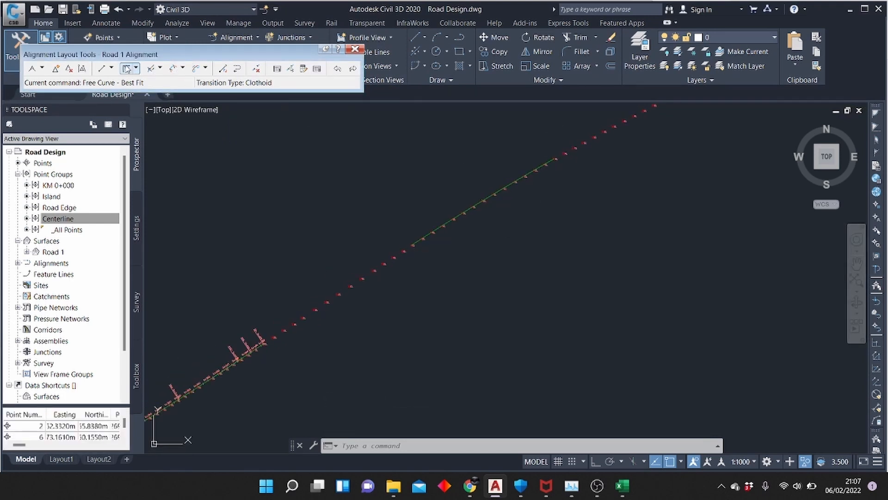
{"action": "left_click", "coordinate": [125, 70]}
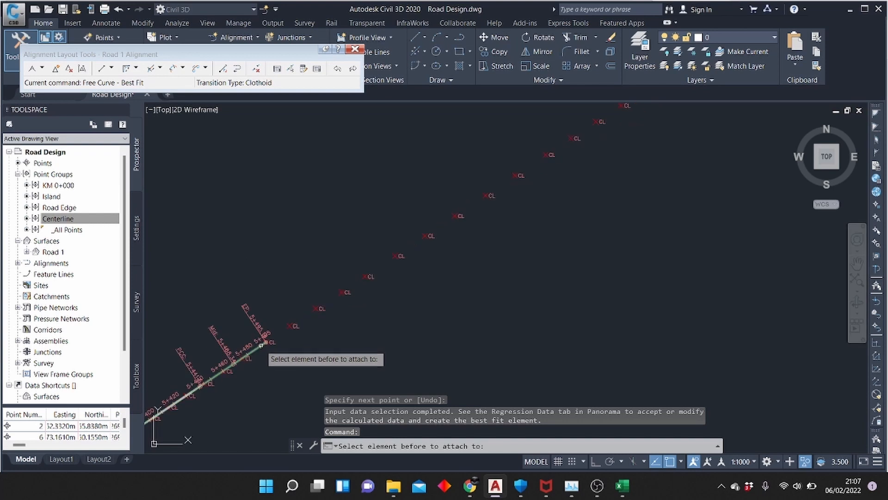
{"action": "left_click", "coordinate": [261, 345]}
{"action": "scroll", "coordinate": [461, 233], "scroll_direction": "down", "scroll_amount": 2}
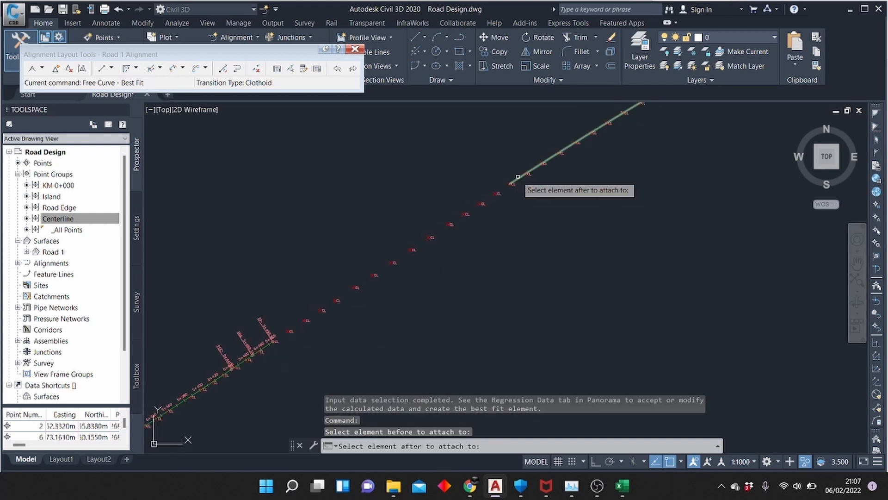
{"action": "left_click", "coordinate": [518, 176]}
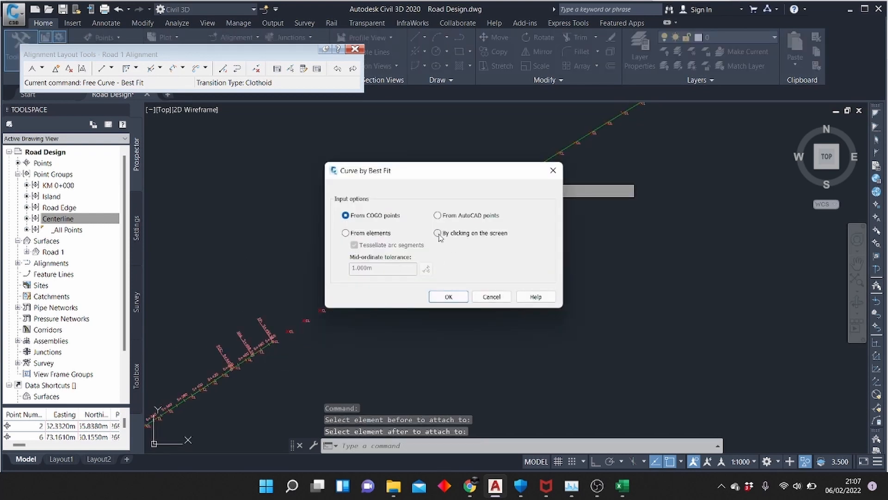
{"action": "left_click", "coordinate": [448, 297]}
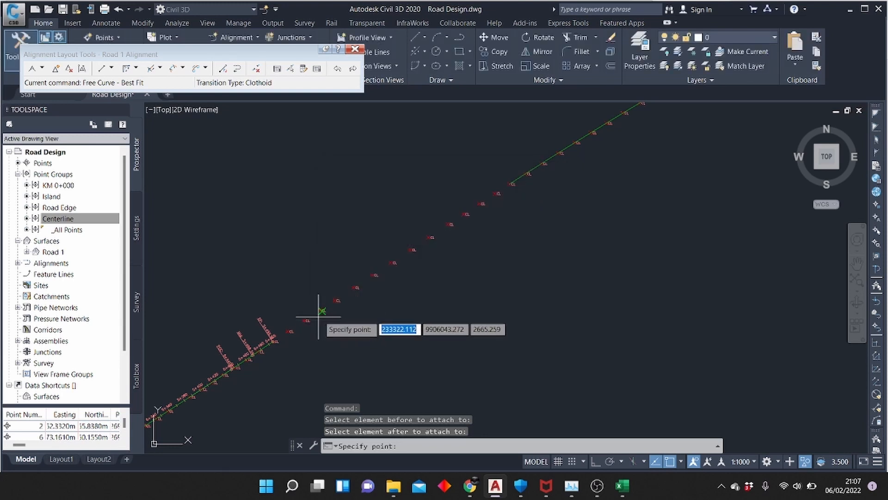
{"action": "left_click", "coordinate": [320, 310]}
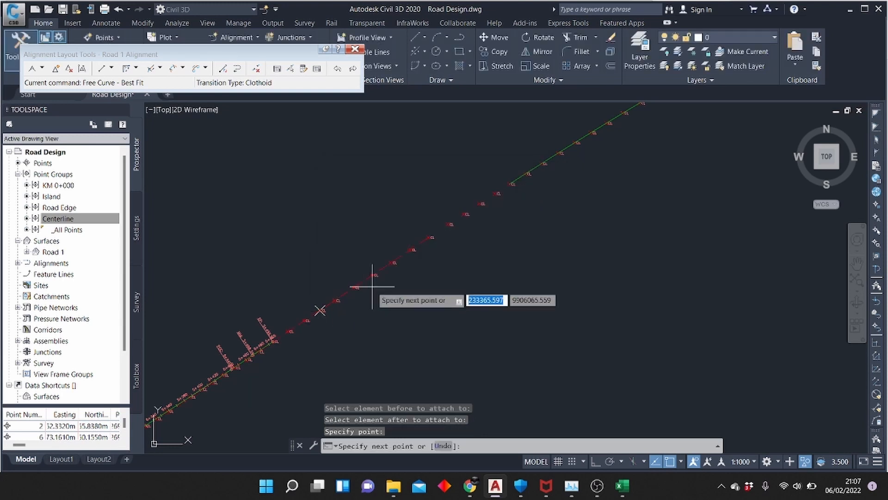
{"action": "left_click", "coordinate": [464, 214]}
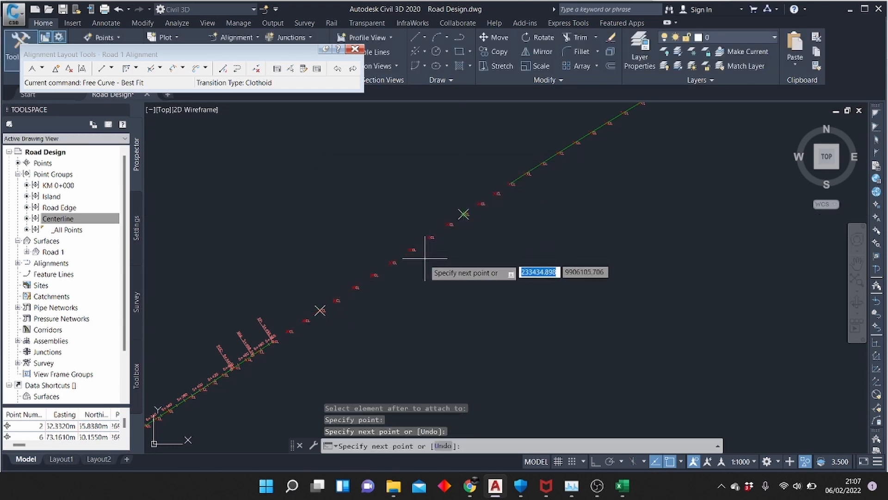
{"action": "left_click", "coordinate": [482, 204]}
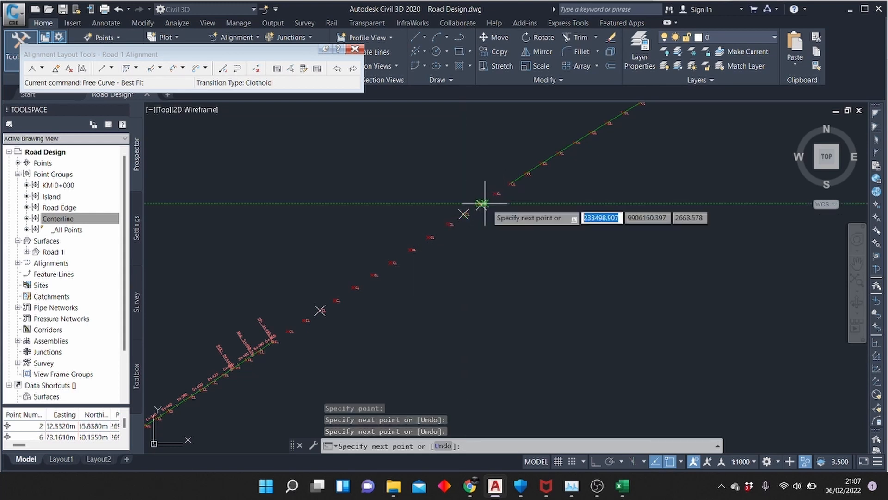
{"action": "key", "text": "Escape"}
{"action": "left_click", "coordinate": [126, 68]}
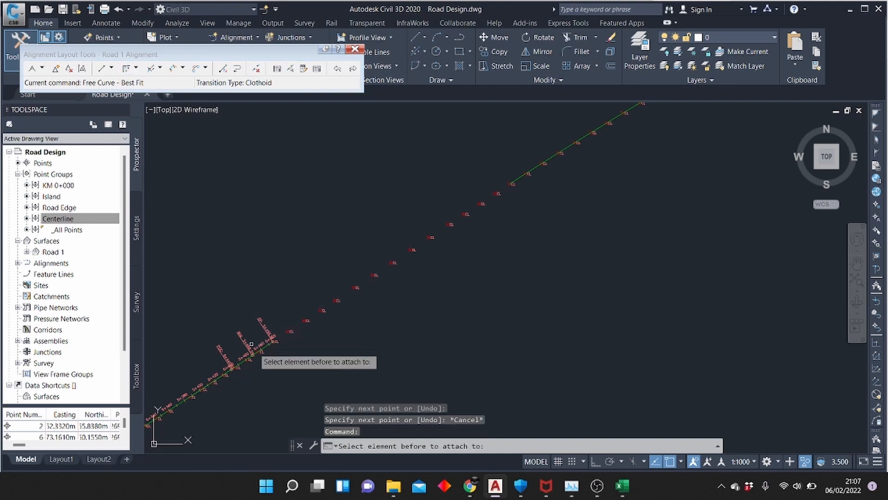
{"action": "left_click", "coordinate": [267, 346]}
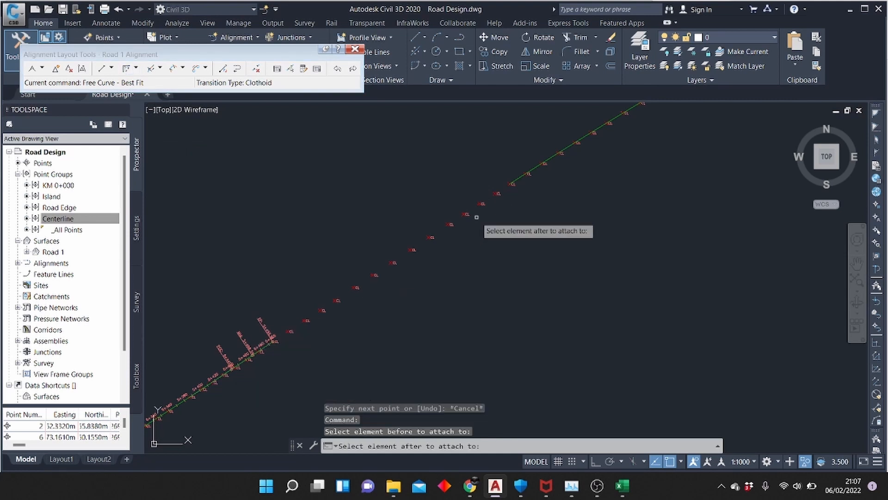
{"action": "left_click", "coordinate": [513, 185]}
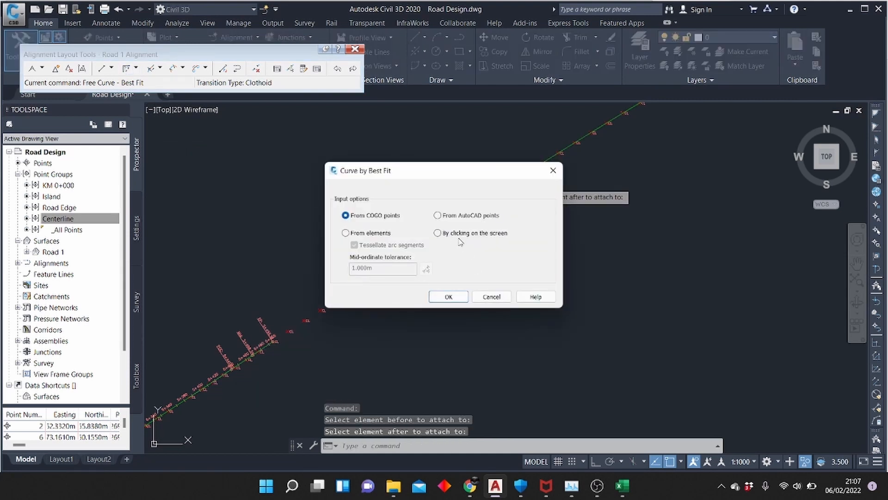
{"action": "left_click", "coordinate": [450, 297]}
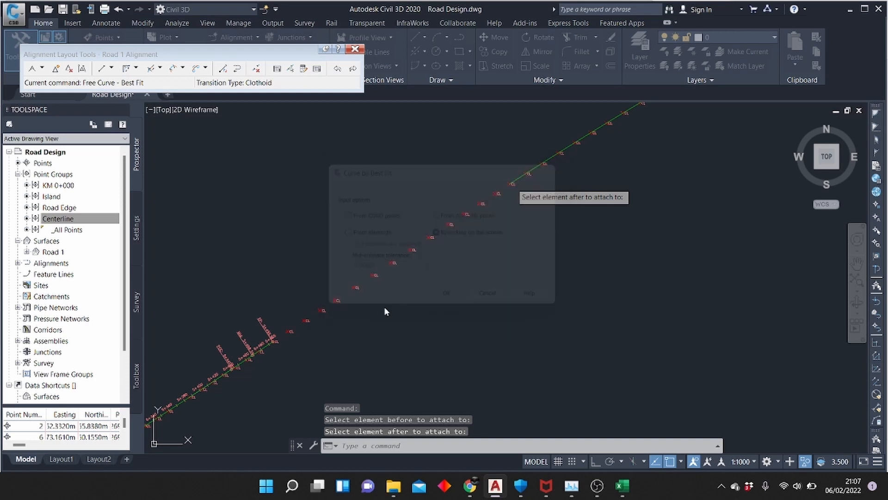
{"action": "left_click", "coordinate": [351, 291]}
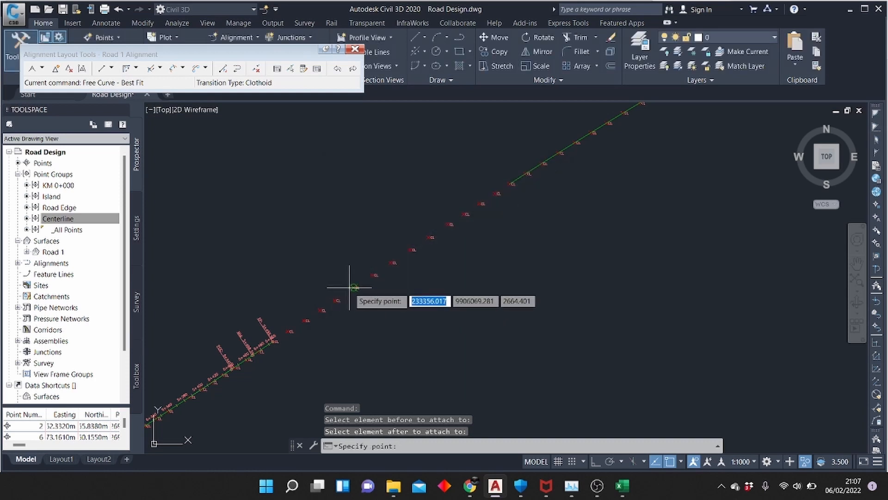
{"action": "left_click", "coordinate": [372, 275]}
{"action": "key", "text": "Escape"}
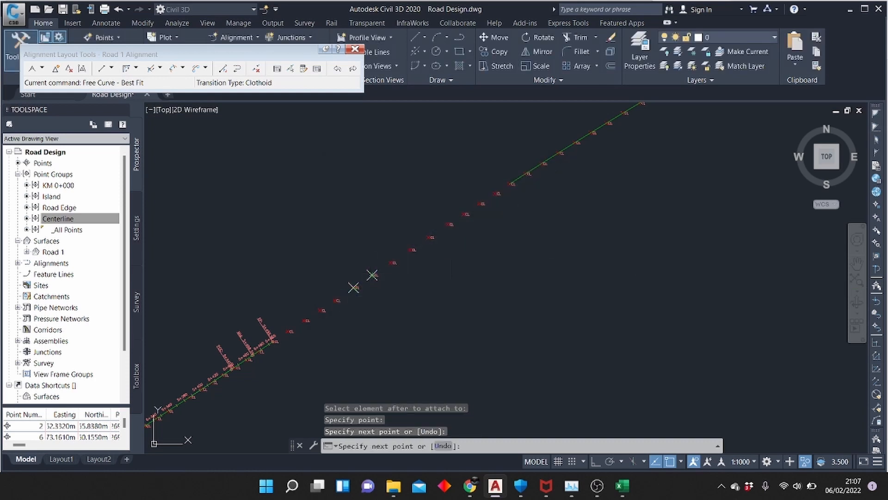
Join the alignment's end just past 5+480 to the next fixed element with a best-fit free curve based on the gap's fourth centerline point picked on screen
{"action": "left_click", "coordinate": [128, 68]}
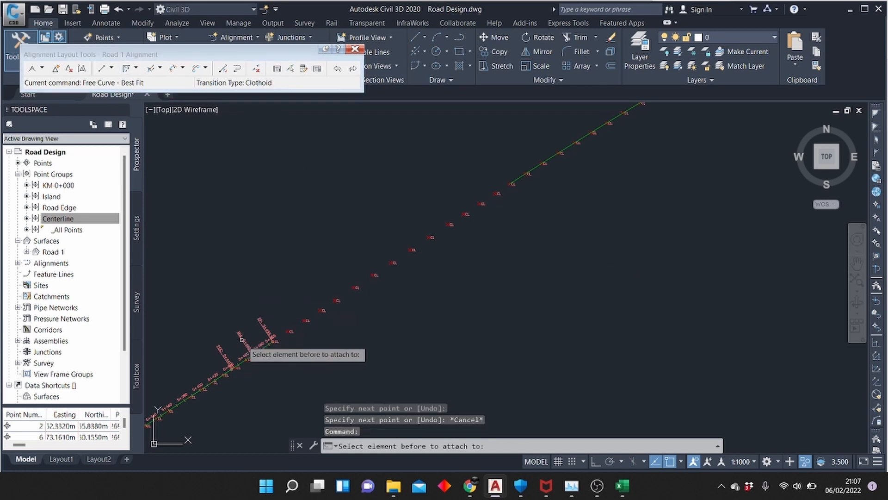
{"action": "left_click", "coordinate": [260, 349]}
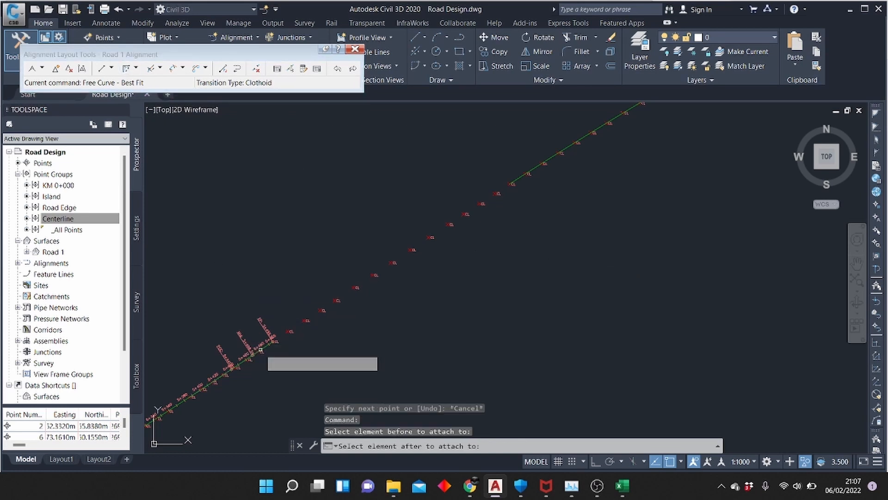
{"action": "left_click", "coordinate": [512, 183]}
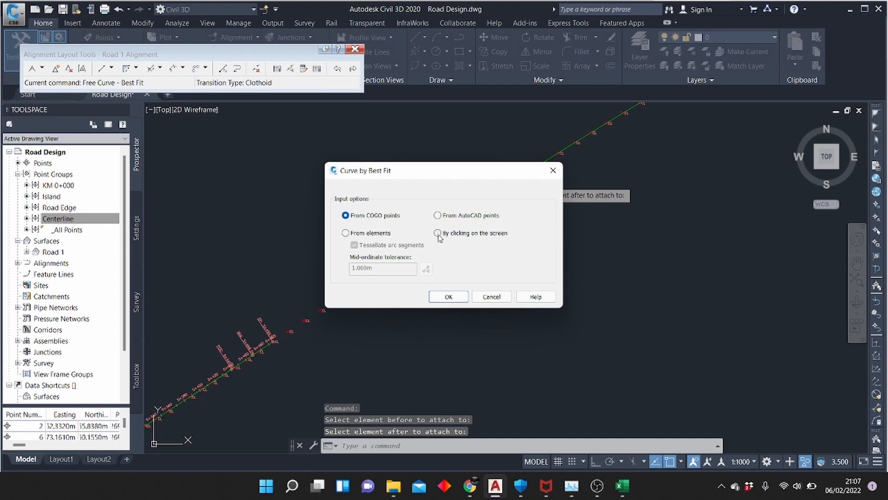
{"action": "left_click", "coordinate": [448, 298]}
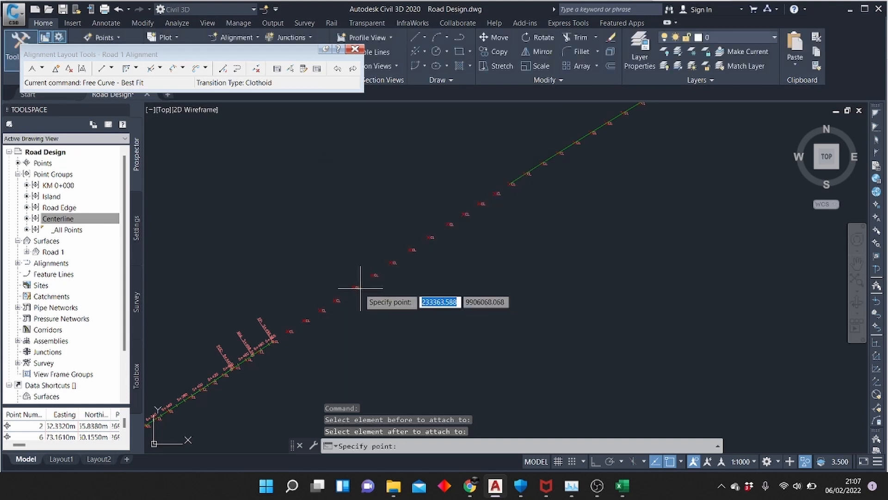
{"action": "left_click", "coordinate": [334, 299]}
{"action": "key", "text": "Return"}
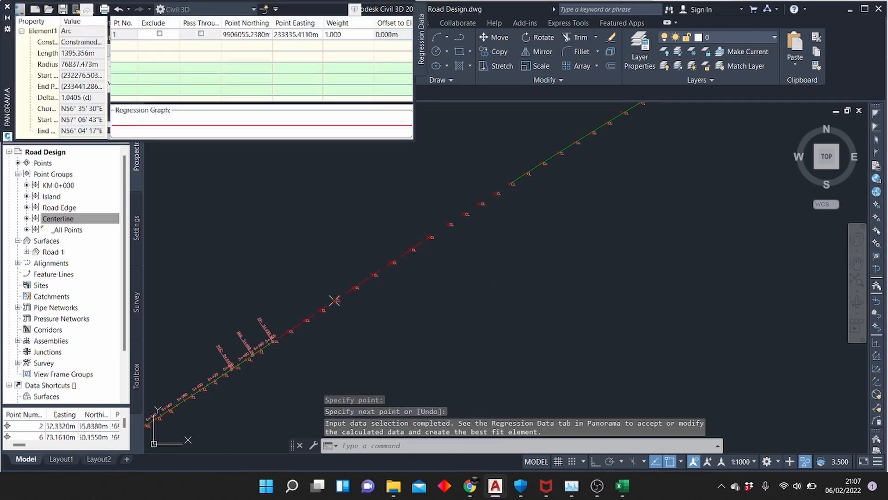
{"action": "left_click", "coordinate": [393, 9]}
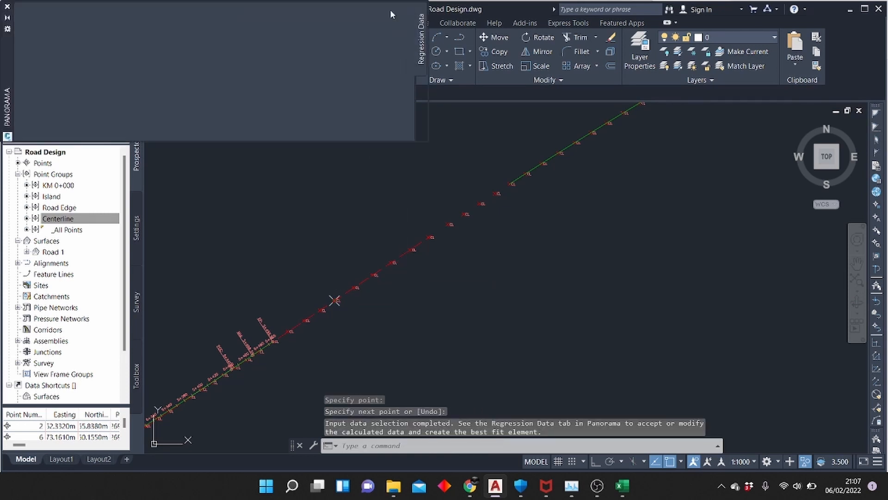
{"action": "scroll", "coordinate": [390, 271], "scroll_direction": "up", "scroll_amount": 2}
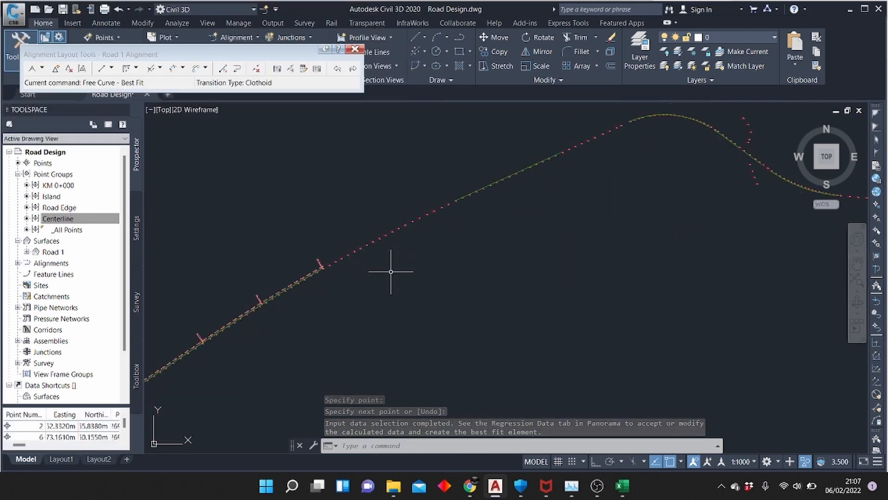
{"action": "scroll", "coordinate": [378, 241], "scroll_direction": "up", "scroll_amount": 2}
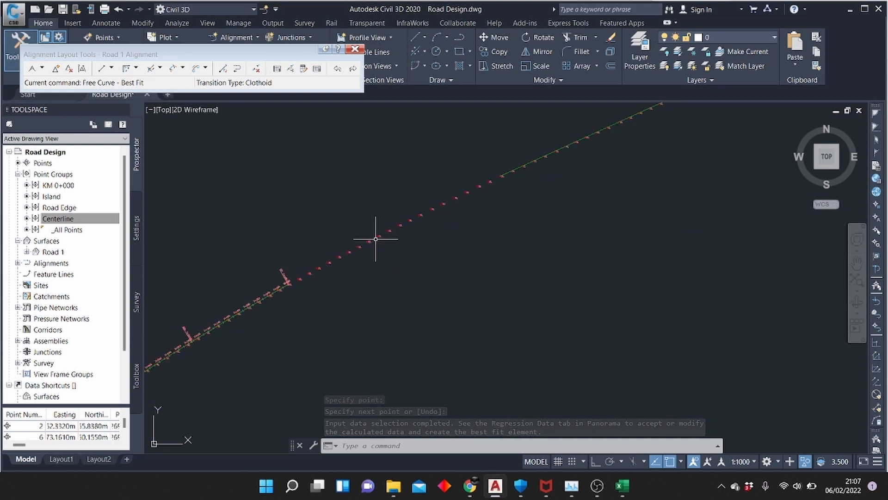
{"action": "left_click", "coordinate": [125, 68]}
{"action": "scroll", "coordinate": [283, 269], "scroll_direction": "up", "scroll_amount": 4}
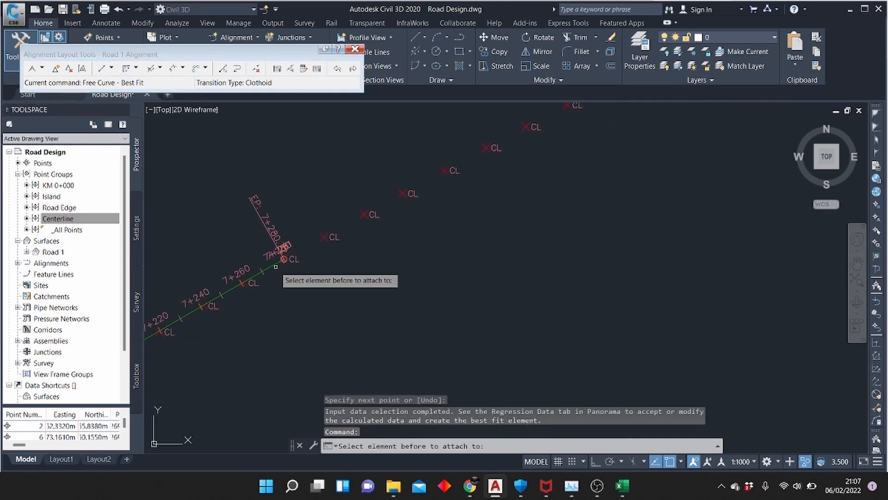
{"action": "left_click", "coordinate": [276, 267]}
{"action": "scroll", "coordinate": [263, 340], "scroll_direction": "down", "scroll_amount": 5}
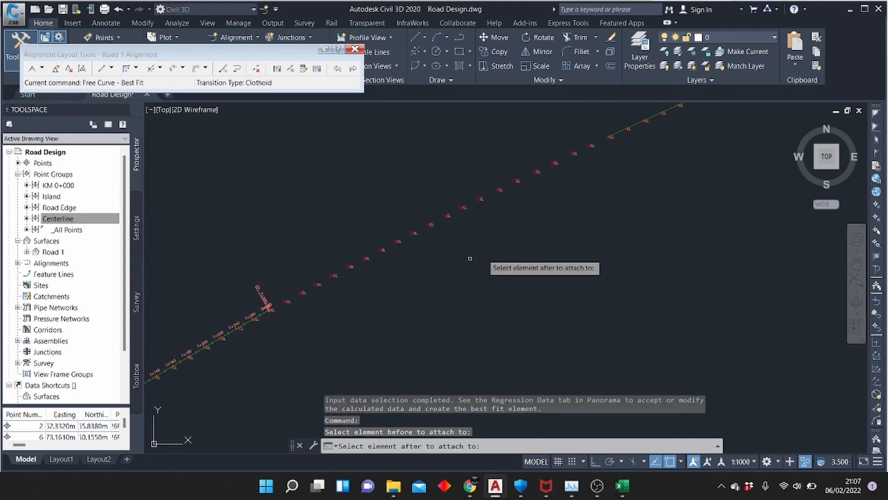
{"action": "left_click", "coordinate": [618, 132]}
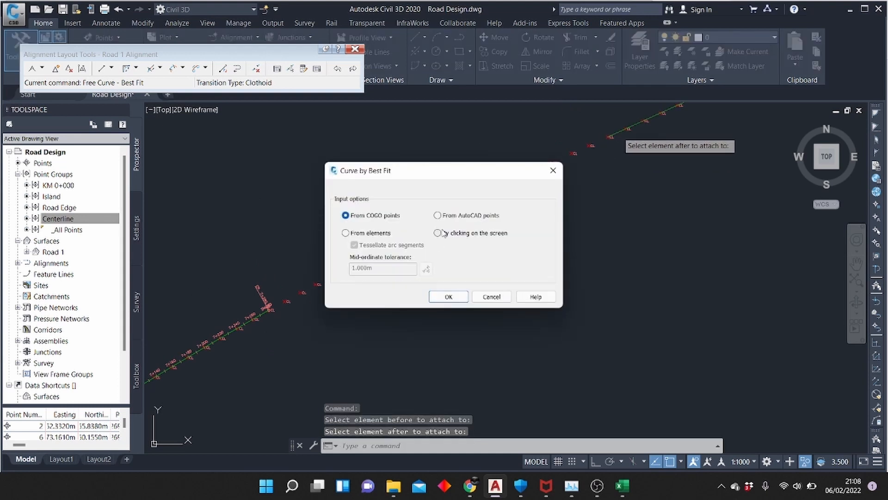
{"action": "left_click", "coordinate": [447, 296]}
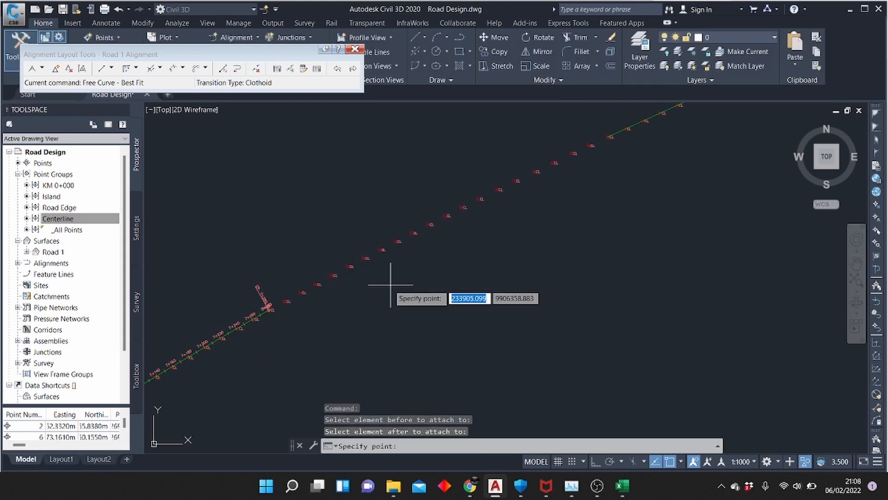
{"action": "left_click", "coordinate": [348, 266]}
{"action": "left_click", "coordinate": [450, 214]}
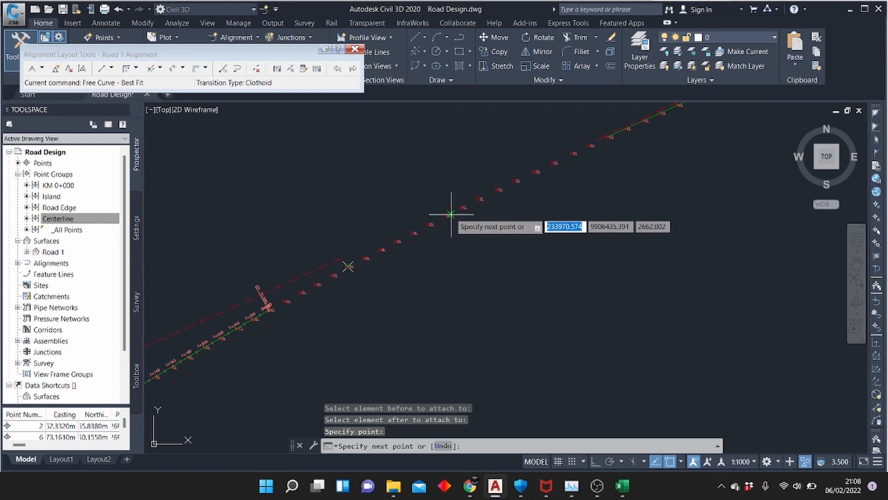
{"action": "scroll", "coordinate": [526, 185], "scroll_direction": "down", "scroll_amount": 5}
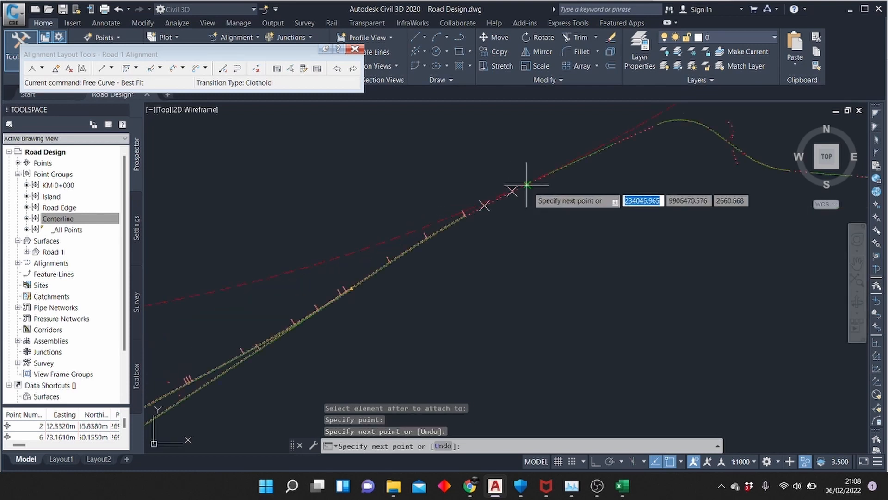
{"action": "scroll", "coordinate": [527, 187], "scroll_direction": "down", "scroll_amount": 3}
{"action": "key", "text": "Escape"}
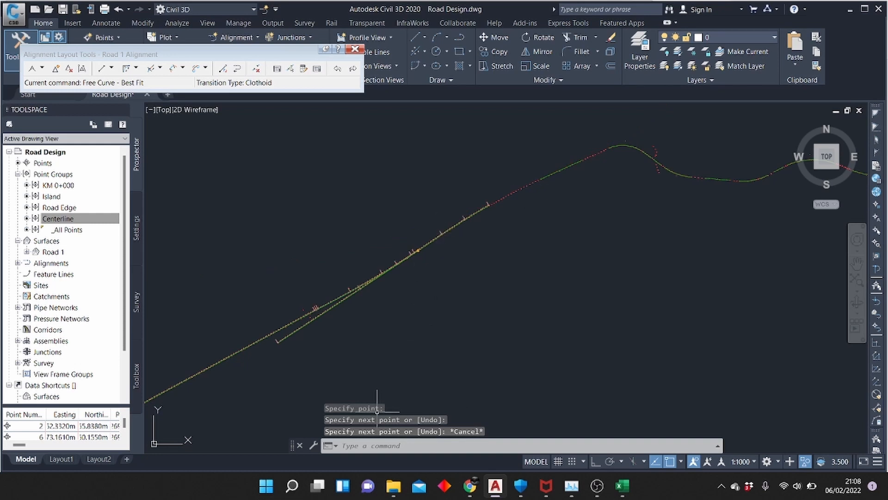
{"action": "key", "text": "ctrl+z"}
Draw a three-point fixed curve through the fourth, seventh and twelfth centerline points beyond the alignment's end at 7+280
{"action": "scroll", "coordinate": [396, 259], "scroll_direction": "down", "scroll_amount": 3}
{"action": "scroll", "coordinate": [410, 216], "scroll_direction": "up", "scroll_amount": 5}
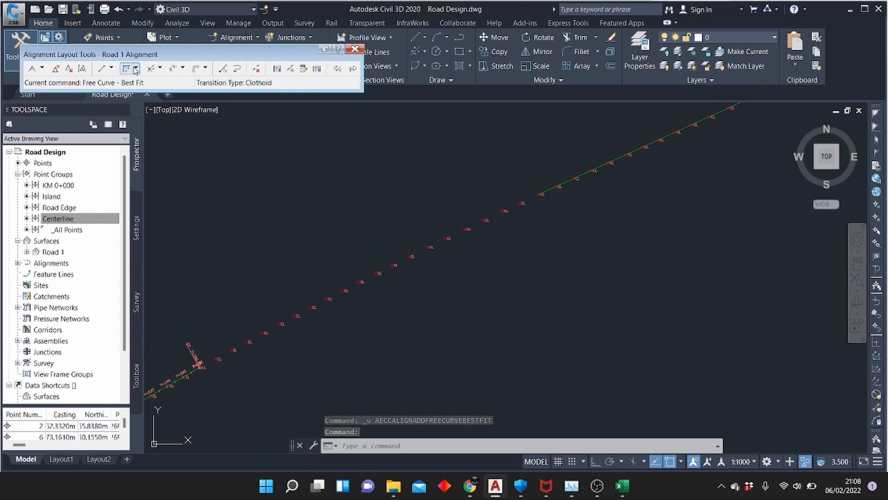
{"action": "left_click", "coordinate": [135, 70]}
{"action": "left_click", "coordinate": [149, 82]}
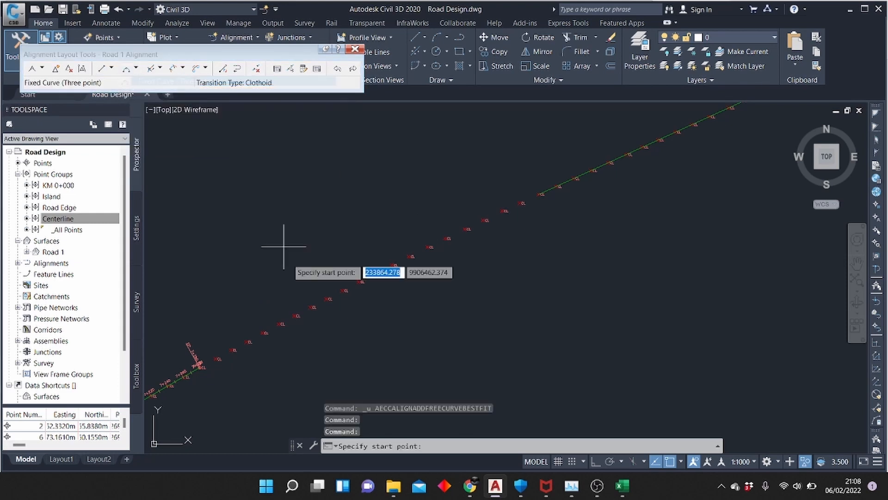
{"action": "left_click", "coordinate": [262, 332]}
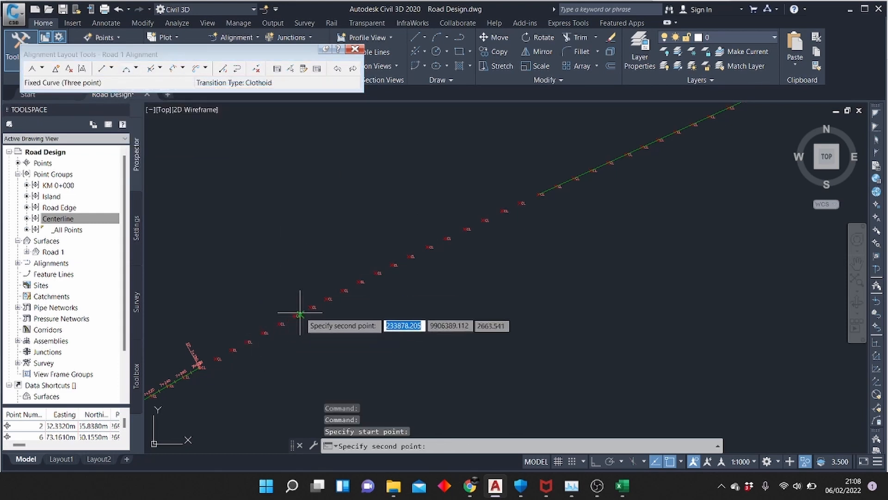
{"action": "left_click", "coordinate": [311, 309]}
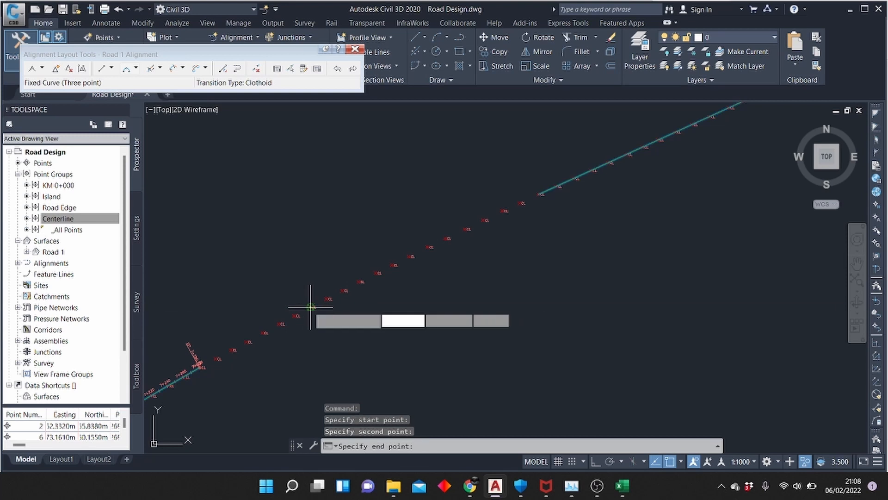
{"action": "left_click", "coordinate": [392, 265]}
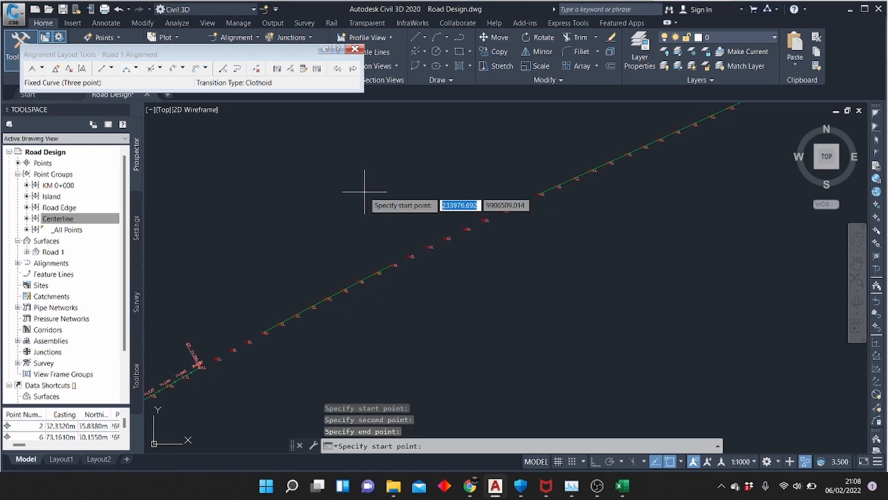
Join the alignment's end near 7+280 to the next fixed element with a free curve fillet through the middle centerline point of the gap
{"action": "left_click", "coordinate": [140, 67]}
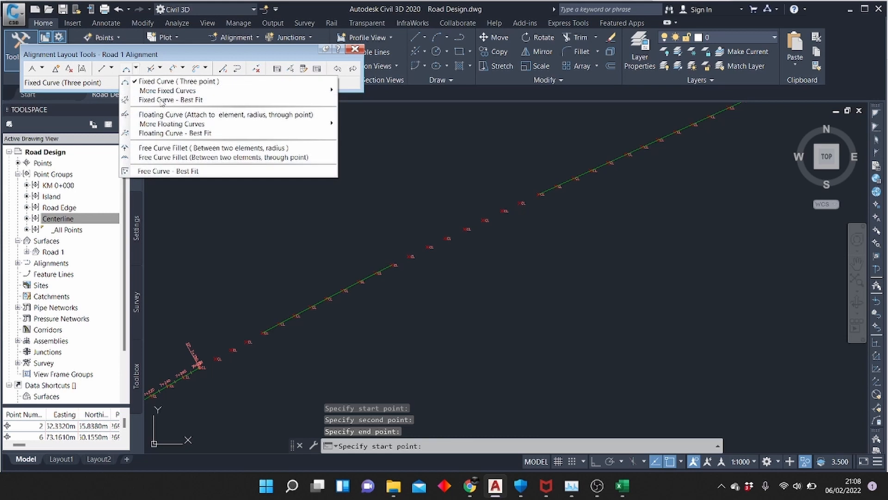
{"action": "left_click", "coordinate": [202, 157]}
{"action": "left_click", "coordinate": [199, 365]}
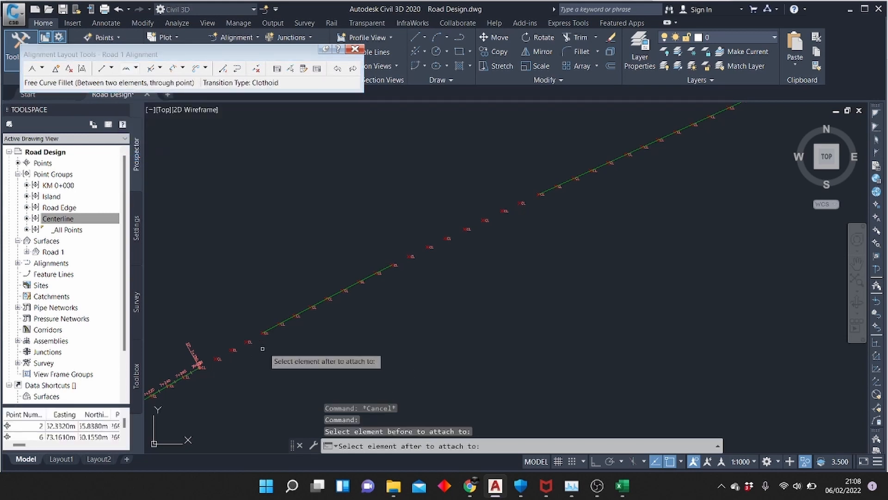
{"action": "left_click", "coordinate": [268, 330]}
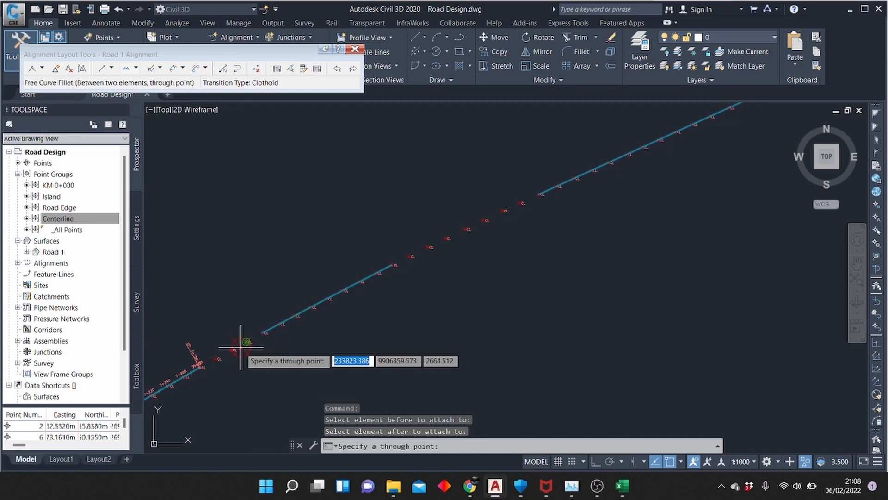
{"action": "scroll", "coordinate": [241, 347], "scroll_direction": "up", "scroll_amount": 5}
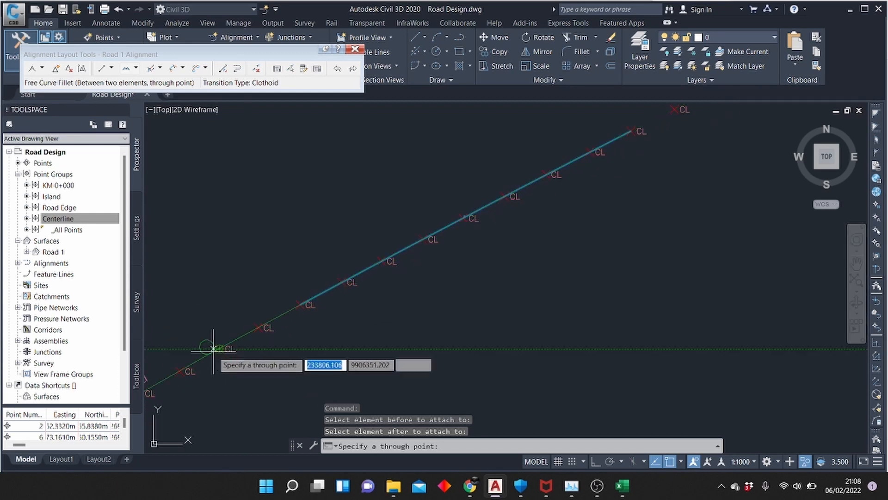
{"action": "left_click", "coordinate": [210, 350]}
{"action": "scroll", "coordinate": [324, 296], "scroll_direction": "down", "scroll_amount": 5}
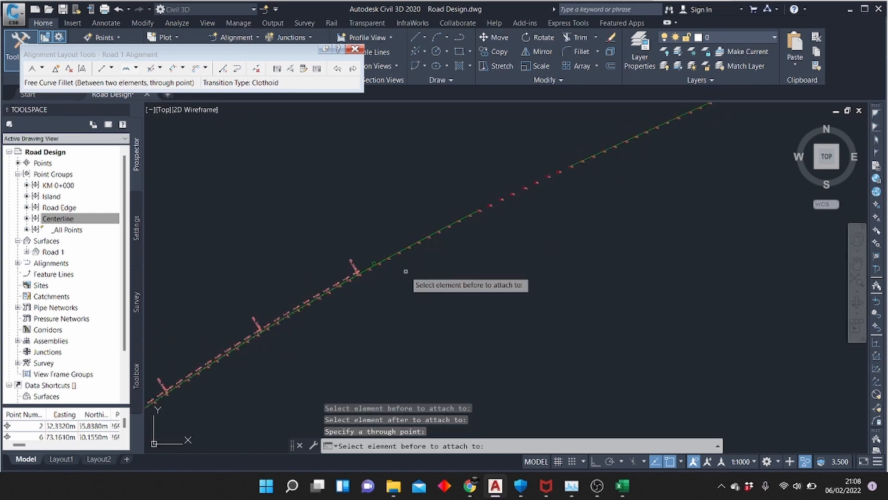
{"action": "scroll", "coordinate": [406, 269], "scroll_direction": "up", "scroll_amount": 3}
{"action": "key", "text": "Escape"}
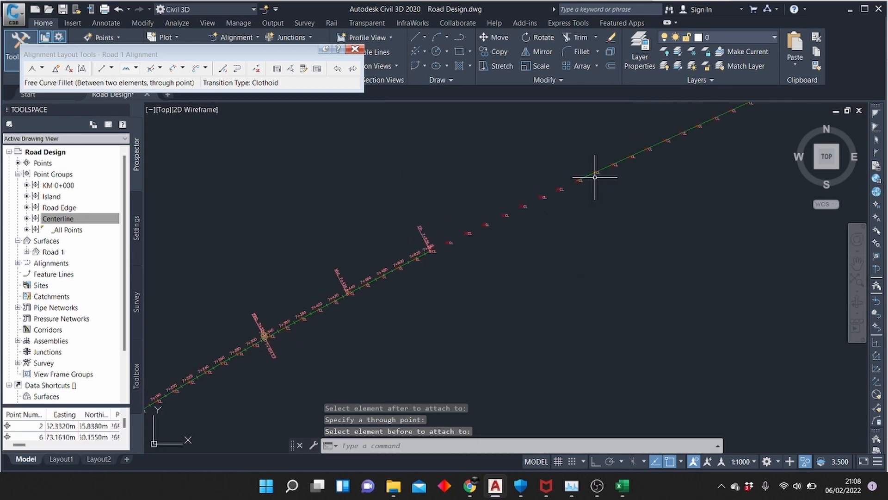
Join the alignment's end at 7+536 to the next fixed element across the seven-point gap with a through-point free curve fillet
{"action": "scroll", "coordinate": [555, 185], "scroll_direction": "up", "scroll_amount": 3}
{"action": "left_click", "coordinate": [126, 70]}
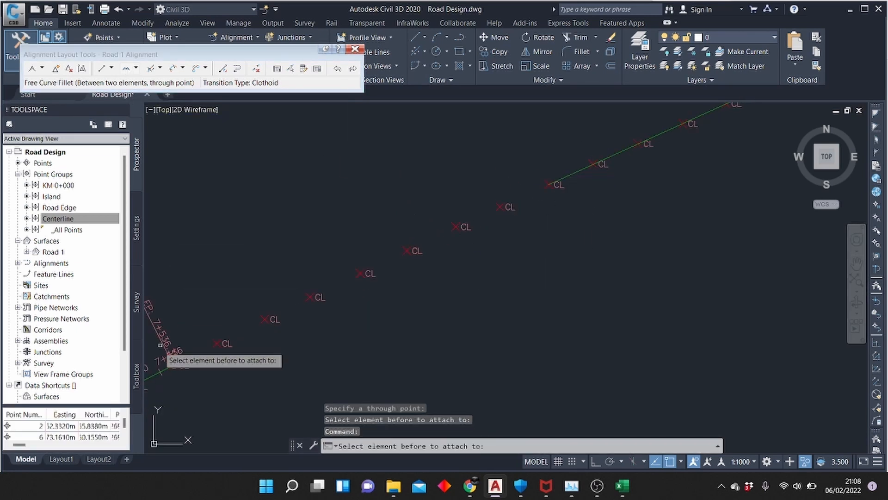
{"action": "left_click", "coordinate": [166, 368]}
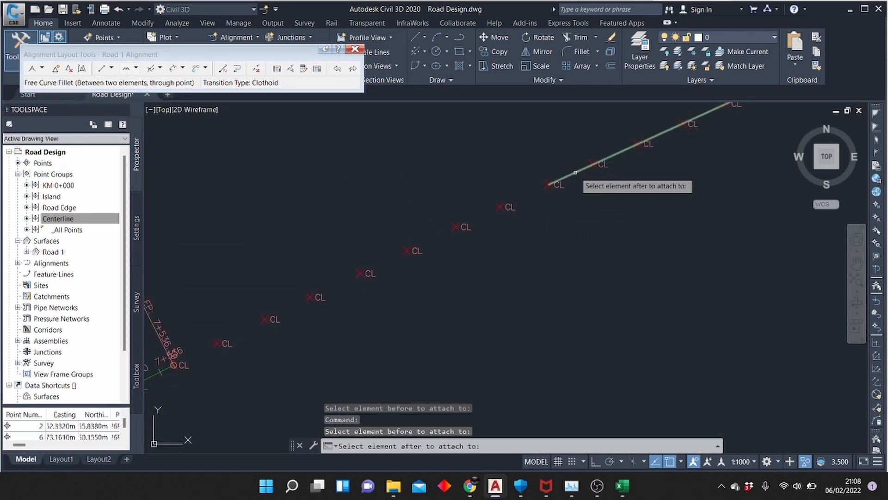
{"action": "left_click", "coordinate": [576, 172]}
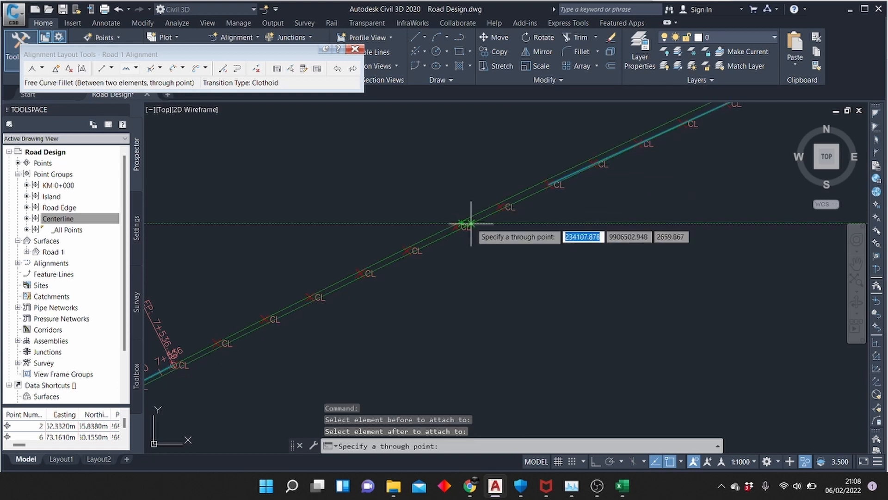
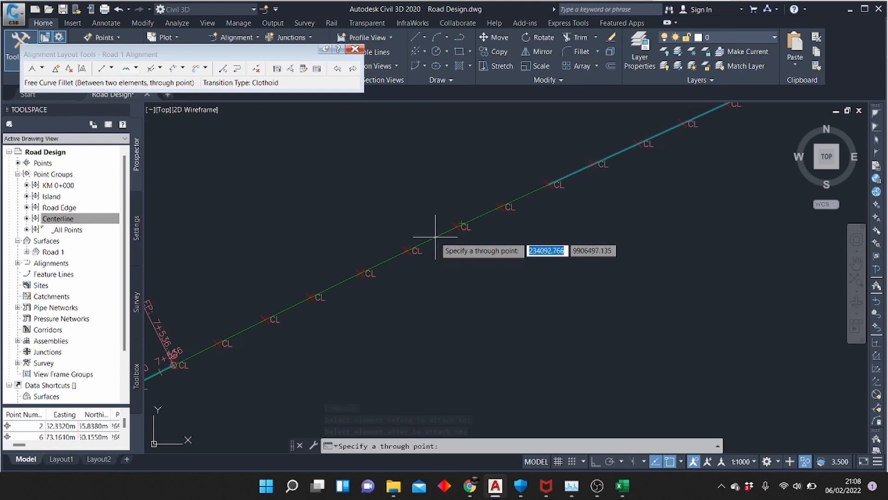
Set the through point for the fillet beyond 7+536 just past the middle of the gap, finishing the curve
{"action": "left_click", "coordinate": [435, 237]}
{"action": "scroll", "coordinate": [358, 318], "scroll_direction": "down", "scroll_amount": 3}
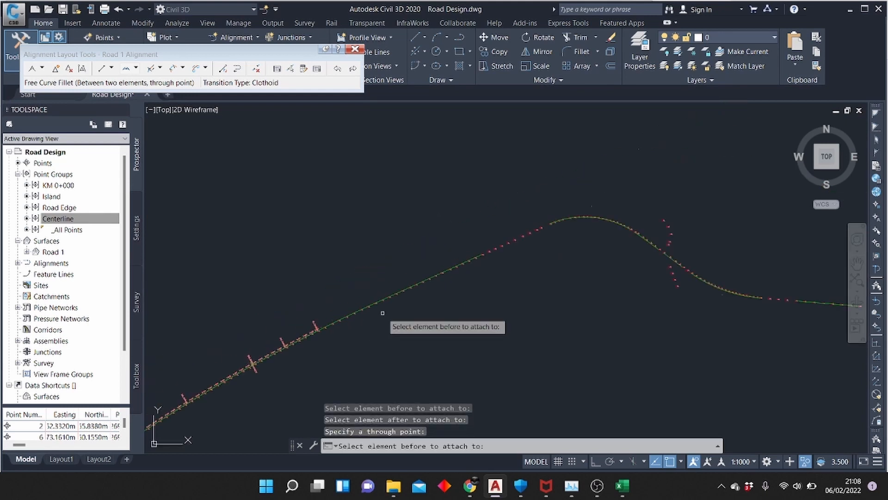
{"action": "scroll", "coordinate": [382, 312], "scroll_direction": "up", "scroll_amount": 5}
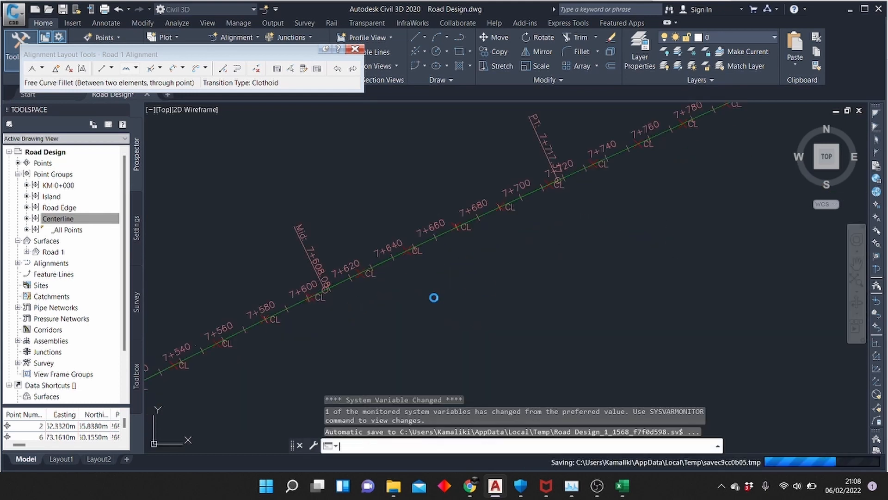
{"action": "scroll", "coordinate": [433, 295], "scroll_direction": "down", "scroll_amount": 5}
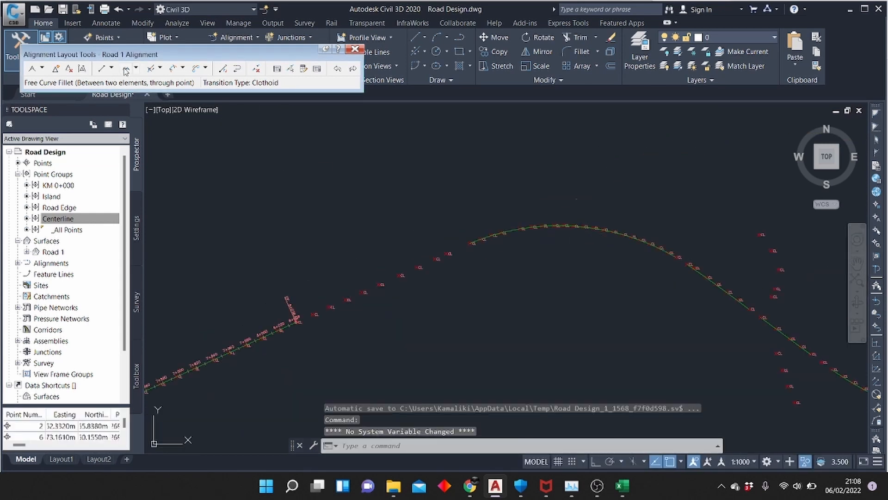
Join the alignment's end at 8+038 to the next fixed curve with a free curve fillet passing between the gap's third and fourth centerline points
{"action": "left_click", "coordinate": [126, 70]}
{"action": "scroll", "coordinate": [301, 329], "scroll_direction": "up", "scroll_amount": 5}
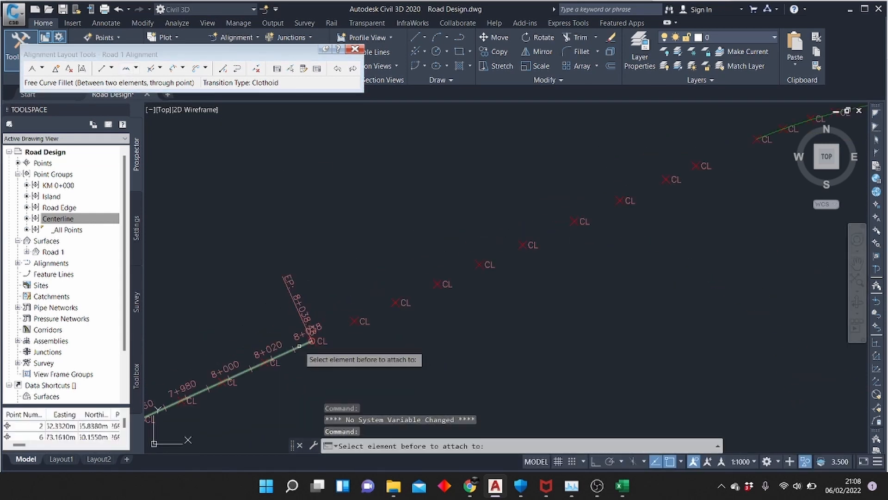
{"action": "left_click", "coordinate": [299, 346]}
{"action": "scroll", "coordinate": [279, 377], "scroll_direction": "down", "scroll_amount": 4}
{"action": "scroll", "coordinate": [504, 278], "scroll_direction": "up", "scroll_amount": 4}
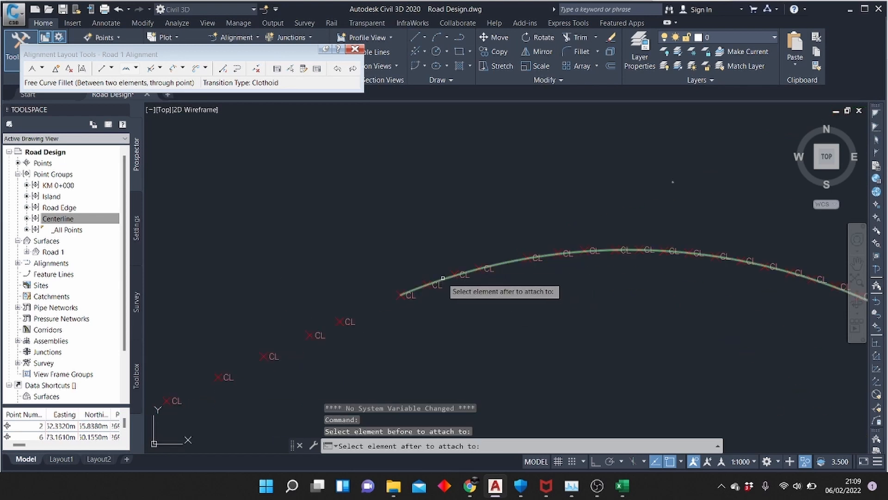
{"action": "left_click", "coordinate": [443, 278]}
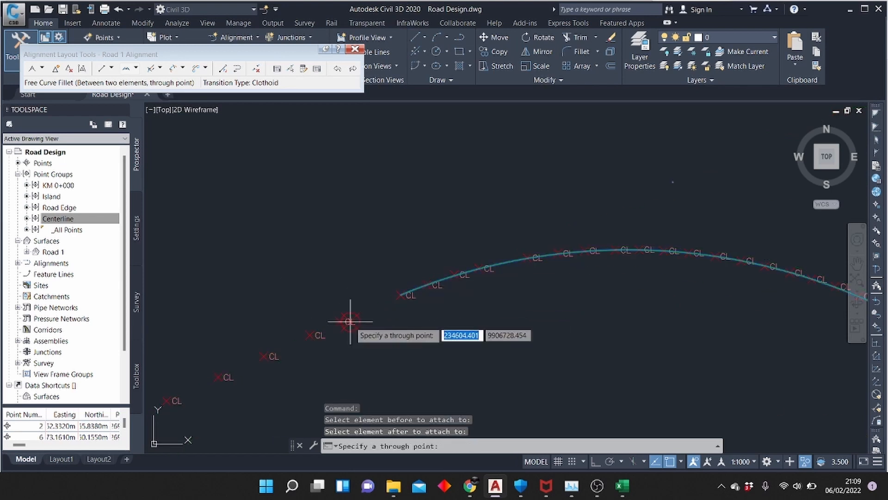
{"action": "scroll", "coordinate": [337, 320], "scroll_direction": "down", "scroll_amount": 4}
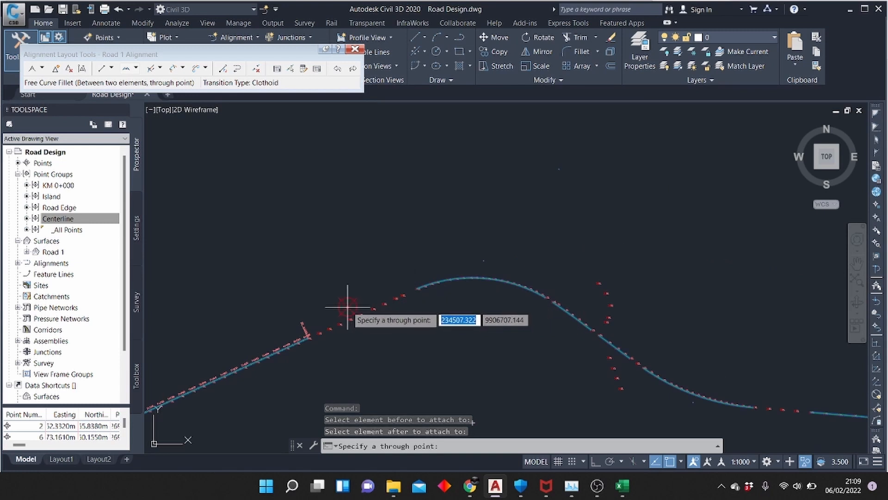
{"action": "scroll", "coordinate": [341, 296], "scroll_direction": "up", "scroll_amount": 5}
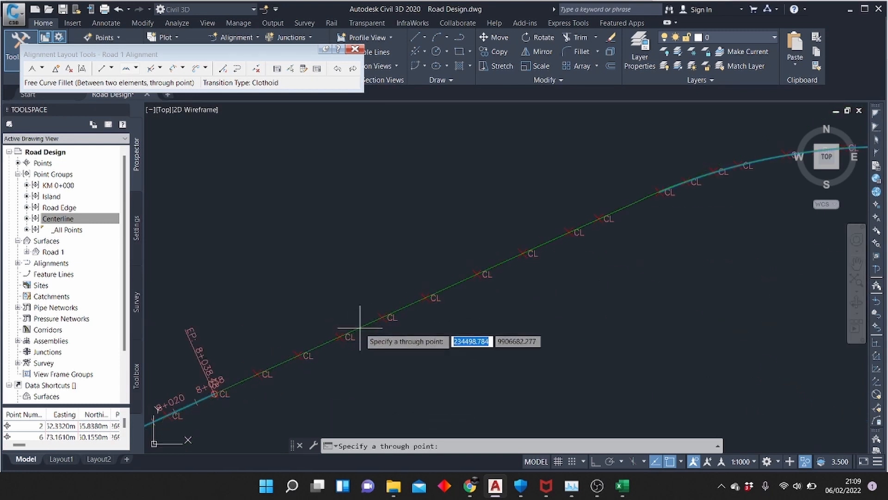
{"action": "left_click", "coordinate": [360, 327]}
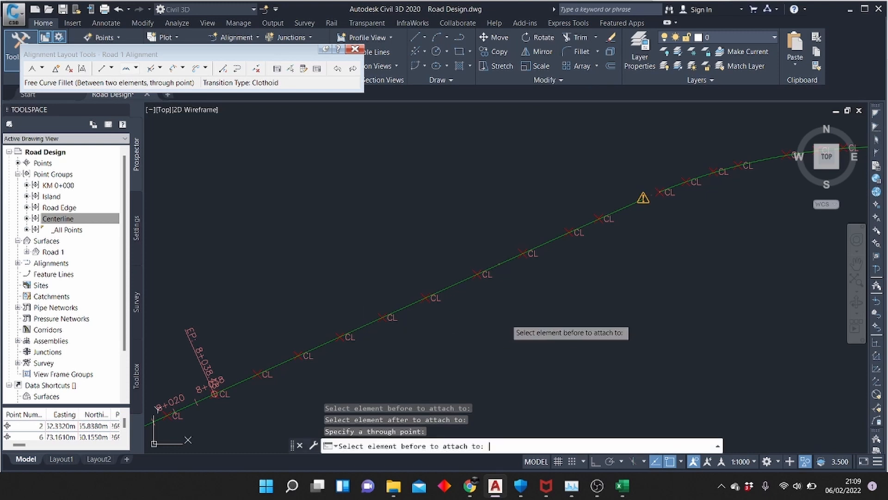
{"action": "scroll", "coordinate": [500, 275], "scroll_direction": "down", "scroll_amount": 7}
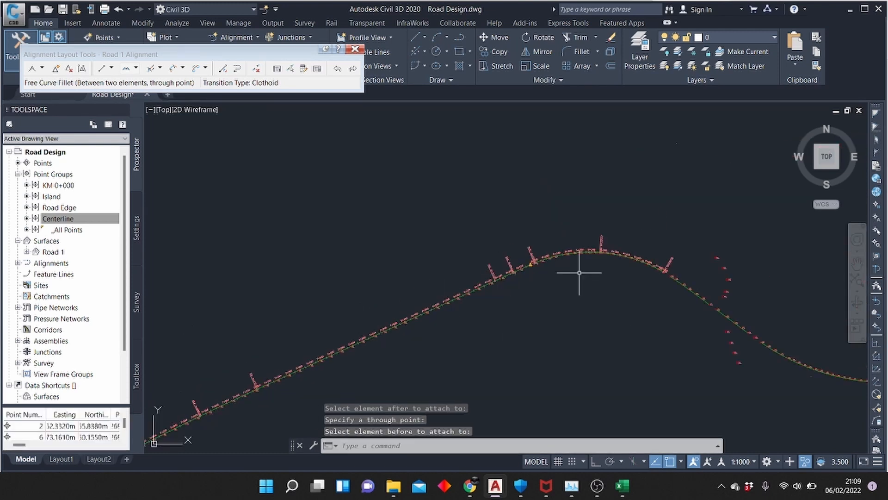
Stretch the fixed curve's start grip beside the warning marker to close the break in the alignment, and deselect the alignment
{"action": "scroll", "coordinate": [577, 273], "scroll_direction": "up", "scroll_amount": 3}
{"action": "scroll", "coordinate": [514, 266], "scroll_direction": "up", "scroll_amount": 4}
{"action": "scroll", "coordinate": [514, 265], "scroll_direction": "up", "scroll_amount": 4}
{"action": "scroll", "coordinate": [481, 255], "scroll_direction": "up", "scroll_amount": 3}
{"action": "left_click", "coordinate": [780, 225]}
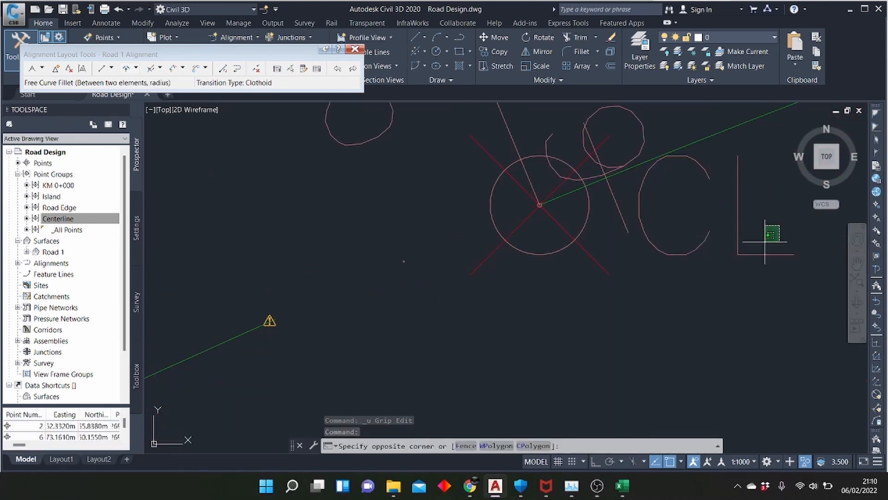
{"action": "left_click", "coordinate": [774, 233]}
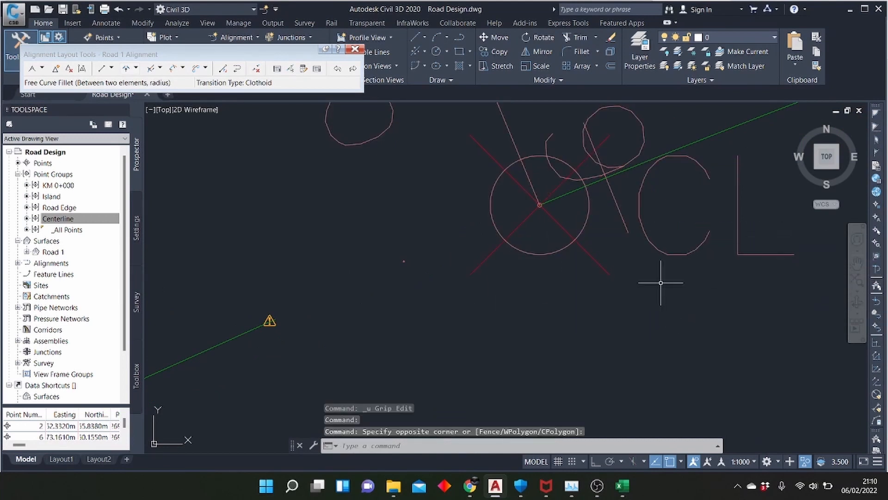
{"action": "left_click", "coordinate": [262, 324]}
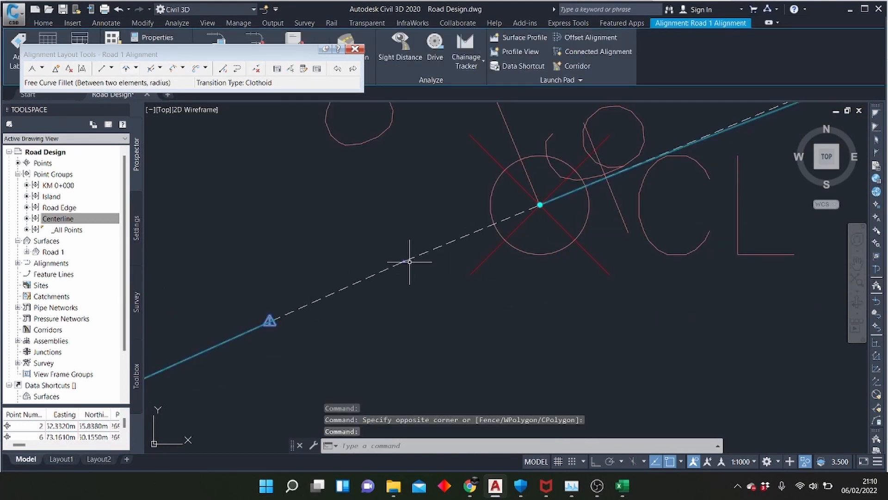
{"action": "left_click", "coordinate": [540, 205]}
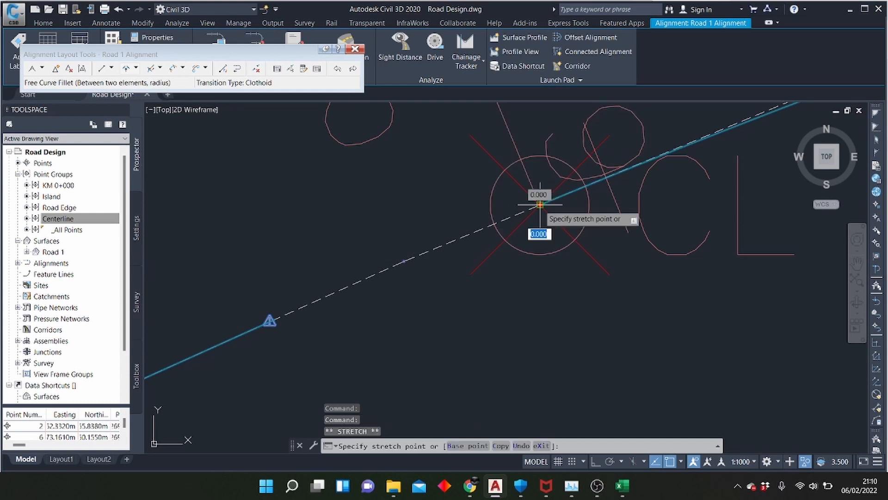
{"action": "scroll", "coordinate": [437, 259], "scroll_direction": "down", "scroll_amount": 6}
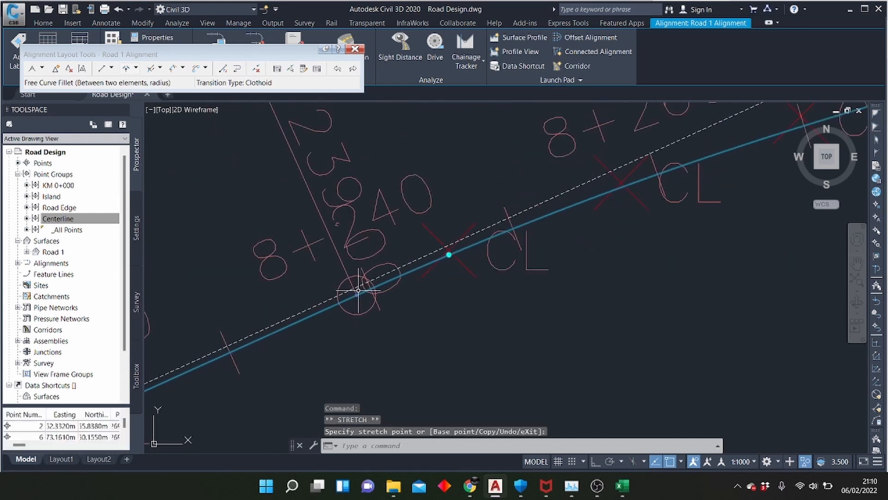
{"action": "scroll", "coordinate": [485, 270], "scroll_direction": "down", "scroll_amount": 5}
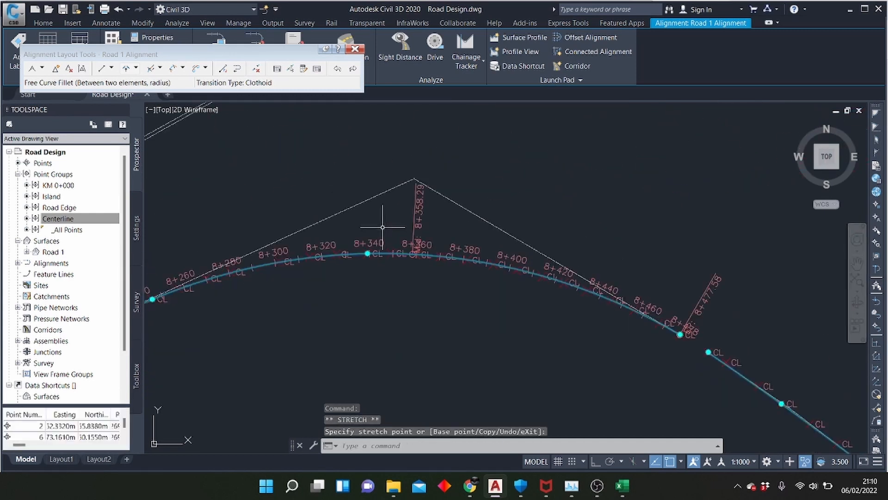
{"action": "scroll", "coordinate": [505, 283], "scroll_direction": "up", "scroll_amount": 6}
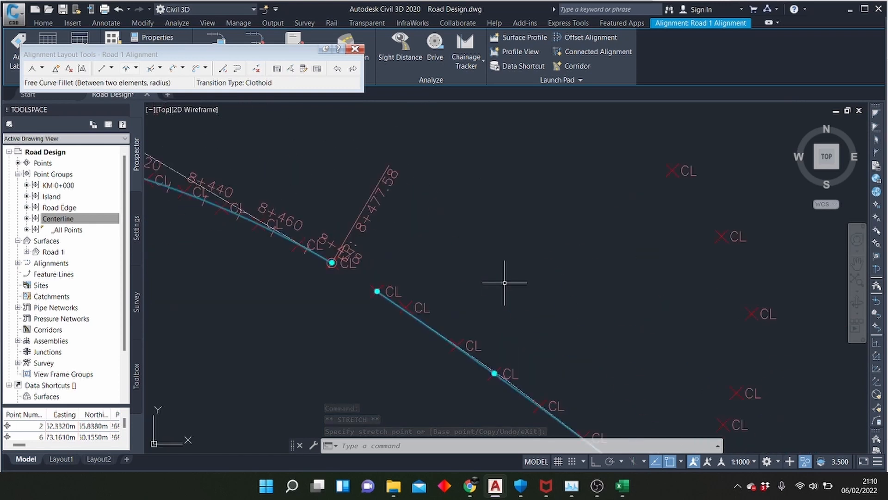
{"action": "key", "text": "Escape"}
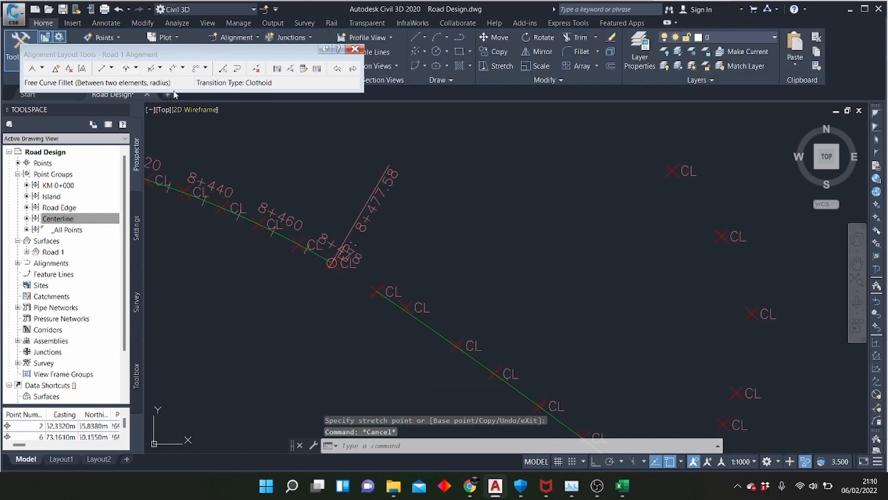
Join the end at 8+477.58 to the next fixed element with a compound fillet under 180 degrees, trying radius 1000 m and accepting 200 m
{"action": "left_click", "coordinate": [138, 69]}
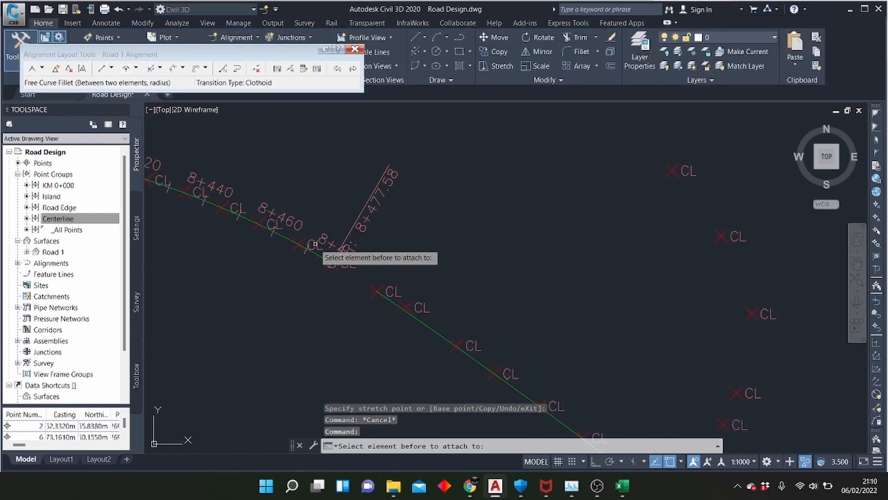
{"action": "left_click", "coordinate": [323, 259]}
{"action": "left_click", "coordinate": [377, 295]}
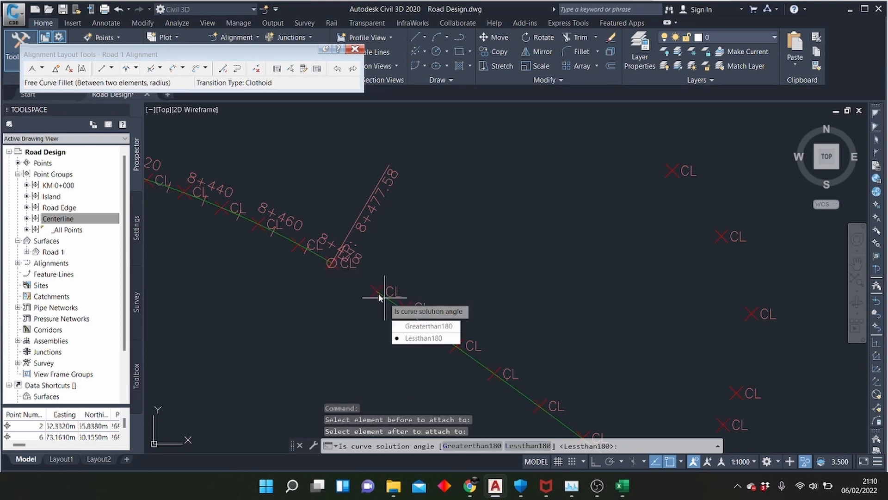
{"action": "left_click", "coordinate": [400, 339]}
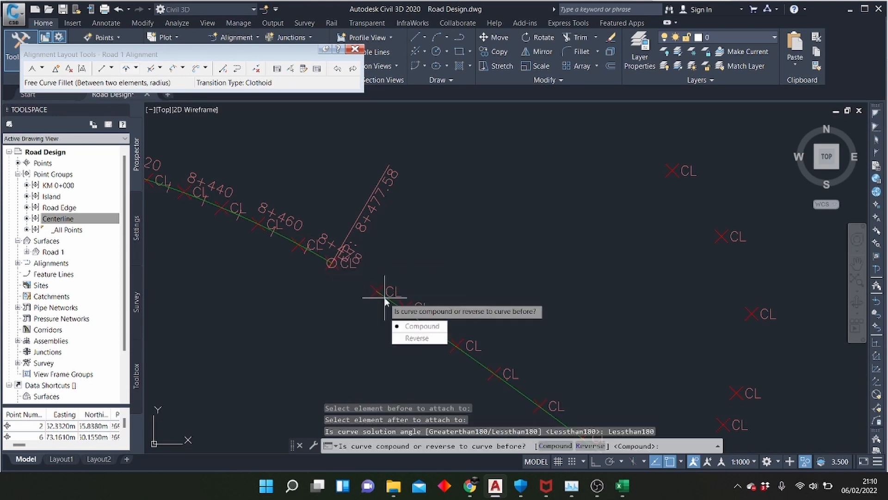
{"action": "left_click", "coordinate": [415, 329]}
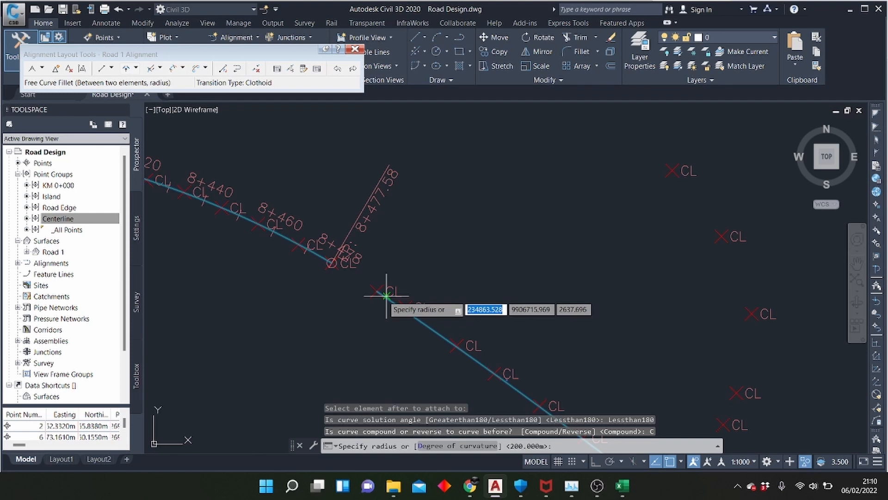
{"action": "type", "text": "1000"}
{"action": "key", "text": "Return"}
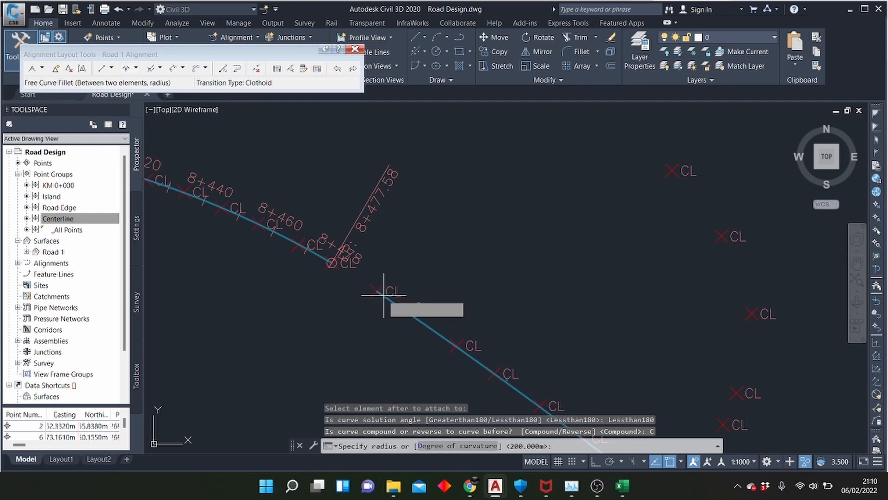
{"action": "key", "text": "Return"}
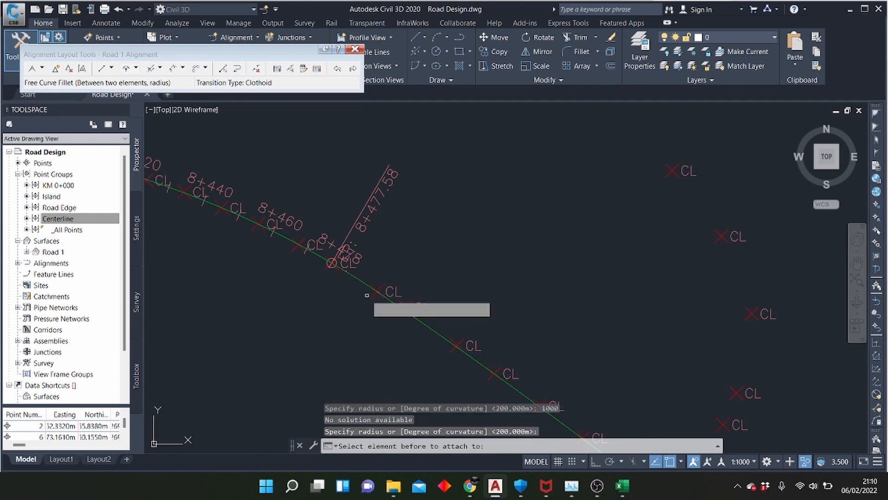
{"action": "scroll", "coordinate": [342, 252], "scroll_direction": "down", "scroll_amount": 8}
{"action": "scroll", "coordinate": [521, 339], "scroll_direction": "up", "scroll_amount": 5}
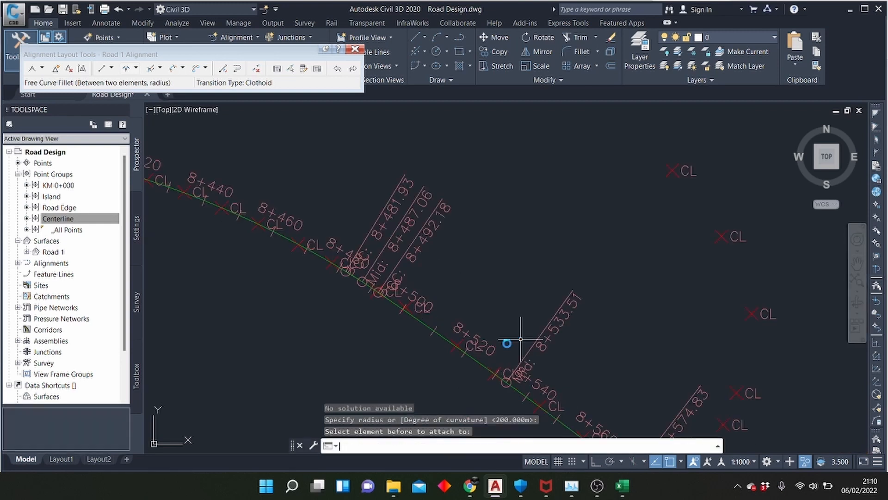
Join the alignment's end at 8+574.83 to the next fixed element with a free curve fillet through a point midway across the gap
{"action": "scroll", "coordinate": [381, 263], "scroll_direction": "down", "scroll_amount": 6}
{"action": "scroll", "coordinate": [424, 291], "scroll_direction": "up", "scroll_amount": 5}
{"action": "scroll", "coordinate": [424, 291], "scroll_direction": "up", "scroll_amount": 2}
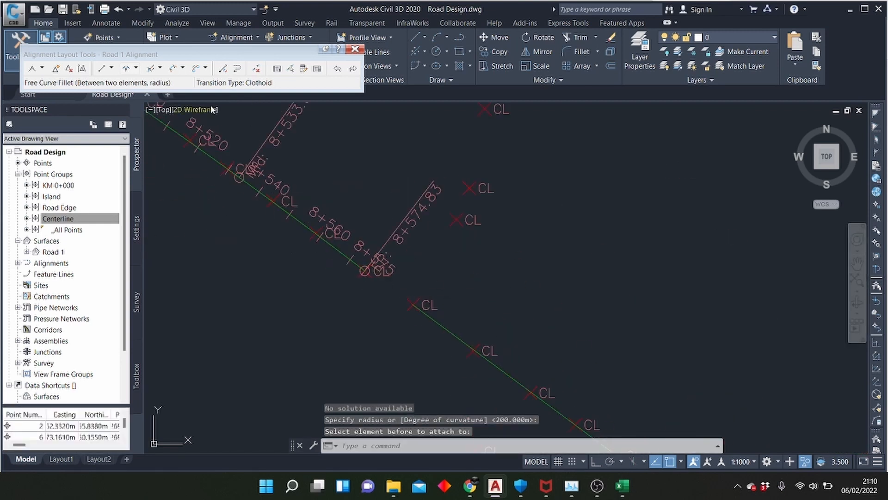
{"action": "left_click", "coordinate": [136, 68]}
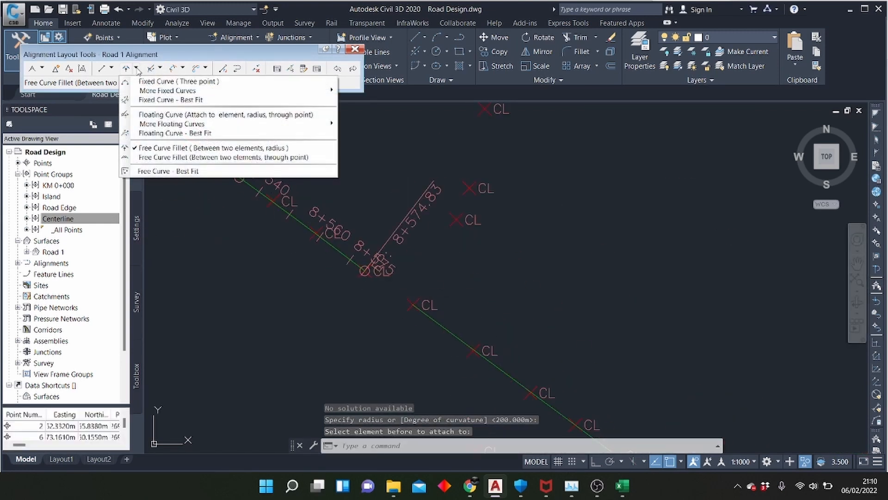
{"action": "left_click", "coordinate": [180, 157]}
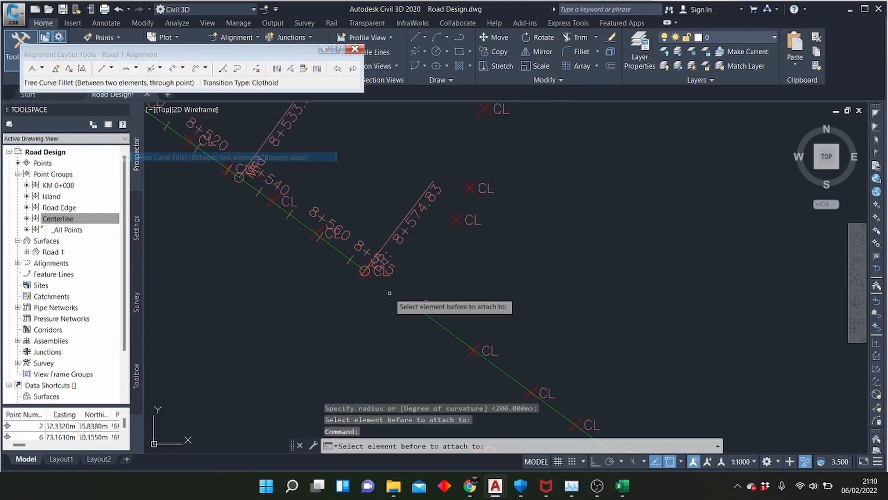
{"action": "left_click", "coordinate": [360, 264]}
{"action": "left_click", "coordinate": [415, 306]}
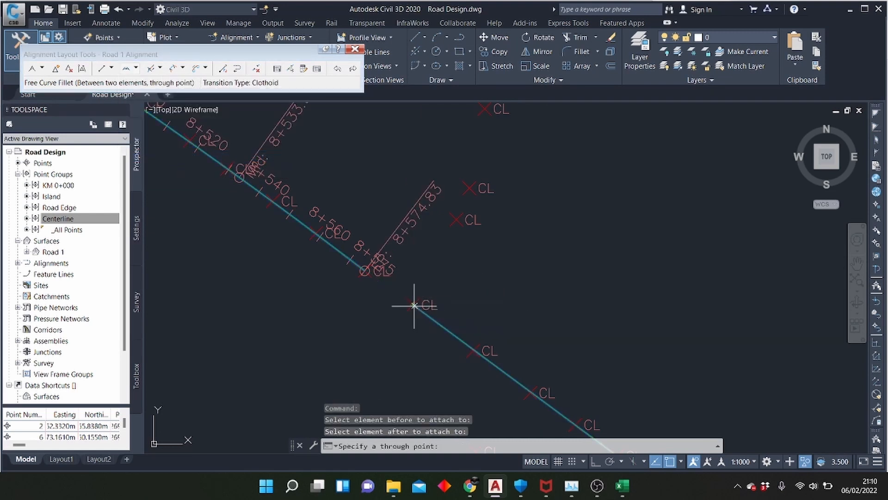
{"action": "left_click", "coordinate": [390, 291]}
{"action": "scroll", "coordinate": [392, 292], "scroll_direction": "down", "scroll_amount": 2}
{"action": "key", "text": "Return"}
{"action": "scroll", "coordinate": [343, 283], "scroll_direction": "down", "scroll_amount": 4}
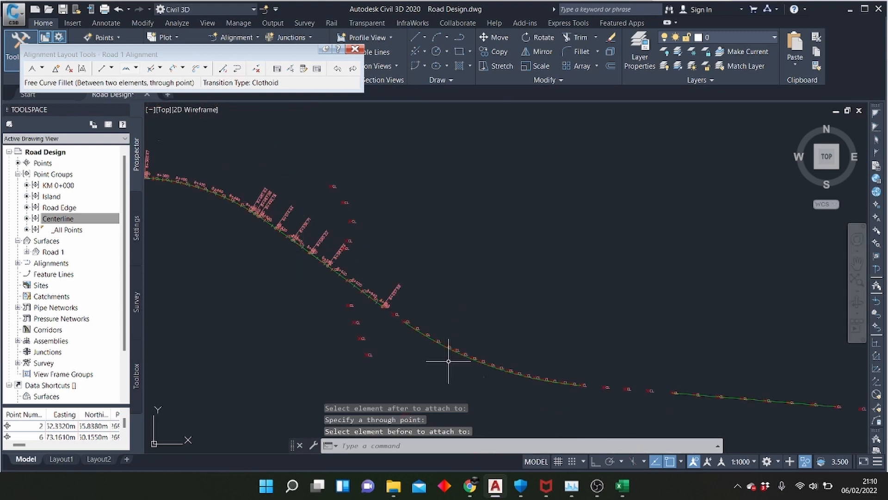
Join the alignment's end at 8+657.58 to the next fixed curve with a free curve fillet, using that curve's start as the through point
{"action": "scroll", "coordinate": [407, 320], "scroll_direction": "up", "scroll_amount": 4}
{"action": "left_click", "coordinate": [123, 71]}
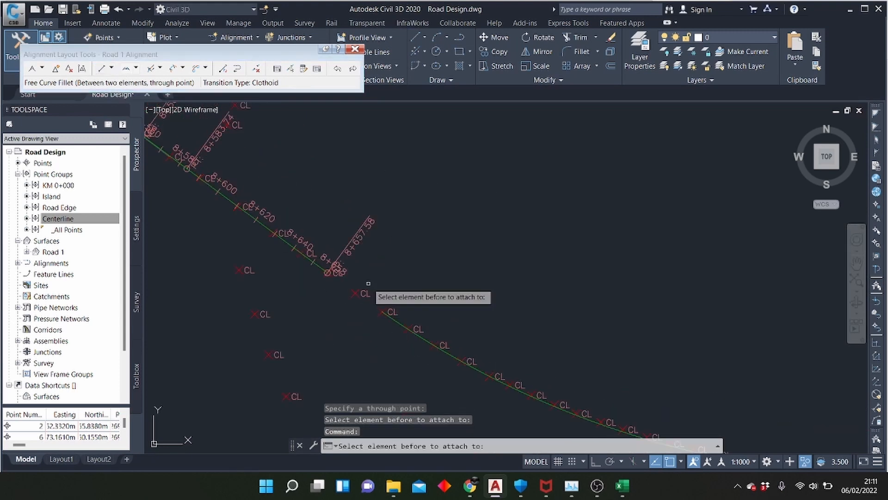
{"action": "left_click", "coordinate": [324, 267]}
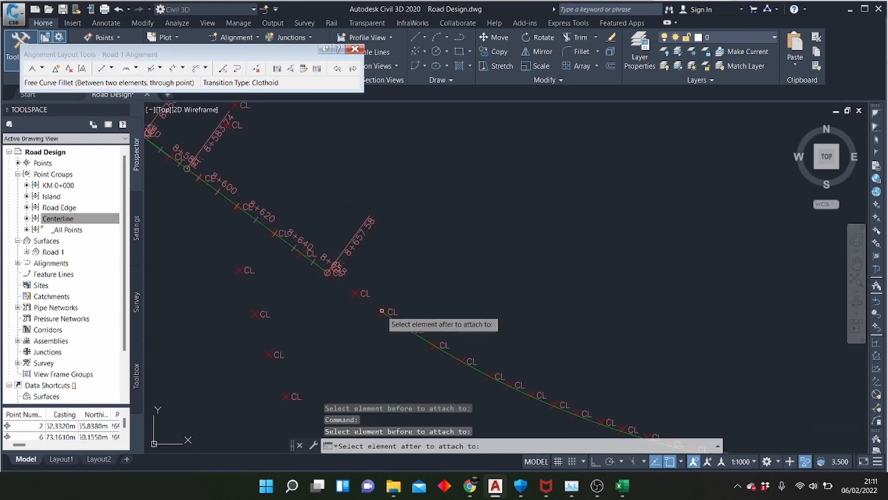
{"action": "left_click", "coordinate": [385, 312]}
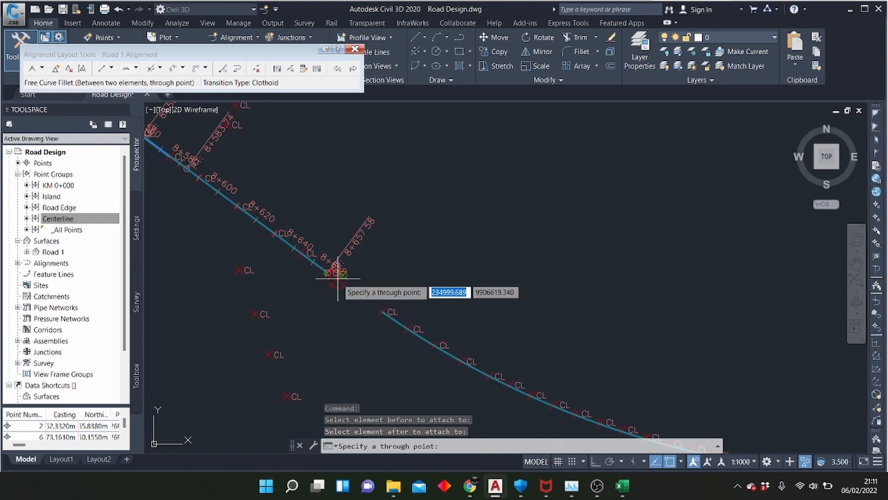
{"action": "left_click", "coordinate": [382, 311]}
{"action": "key", "text": "Return"}
{"action": "scroll", "coordinate": [405, 295], "scroll_direction": "down", "scroll_amount": 2}
{"action": "scroll", "coordinate": [285, 263], "scroll_direction": "down", "scroll_amount": 4}
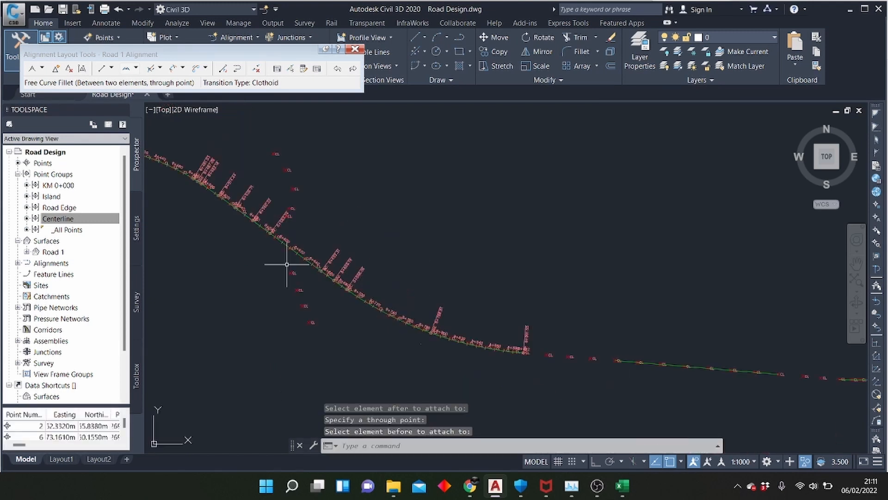
Join the alignment's end at 8+891.55 to the next fixed element with a free curve fillet through a centerline point in the gap
{"action": "scroll", "coordinate": [515, 333], "scroll_direction": "up", "scroll_amount": 4}
{"action": "left_click", "coordinate": [126, 69]}
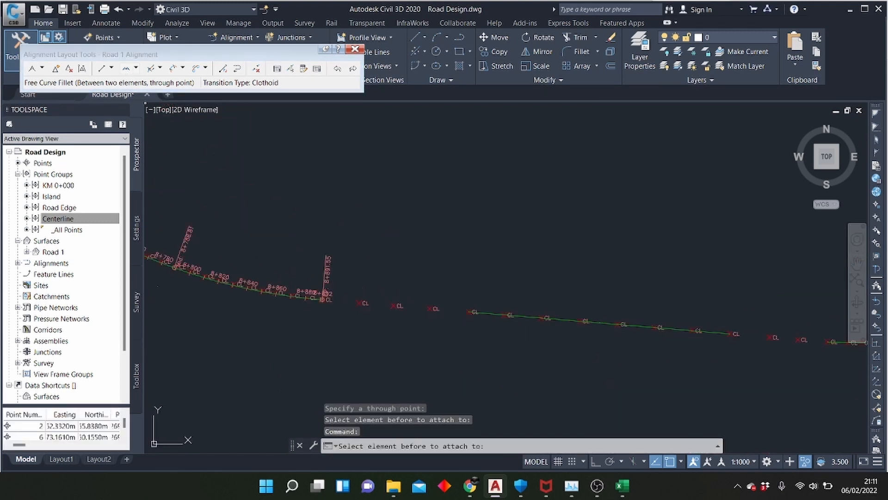
{"action": "left_click", "coordinate": [312, 299]}
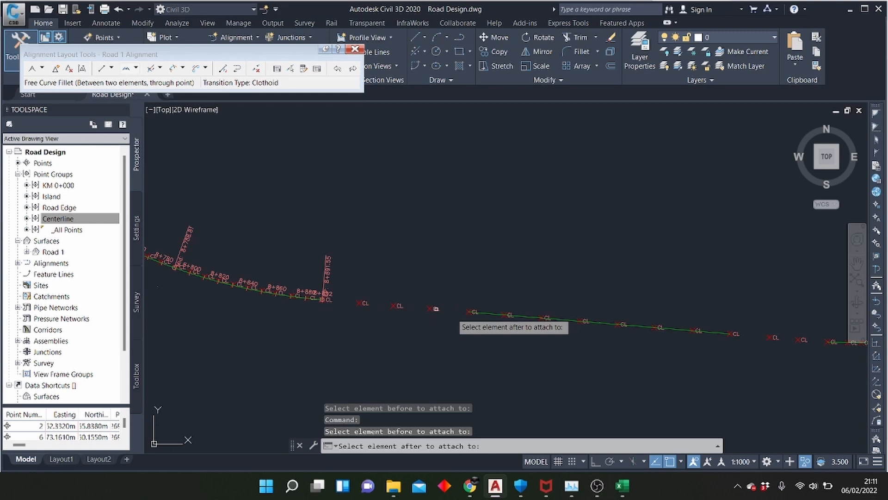
{"action": "left_click", "coordinate": [479, 314]}
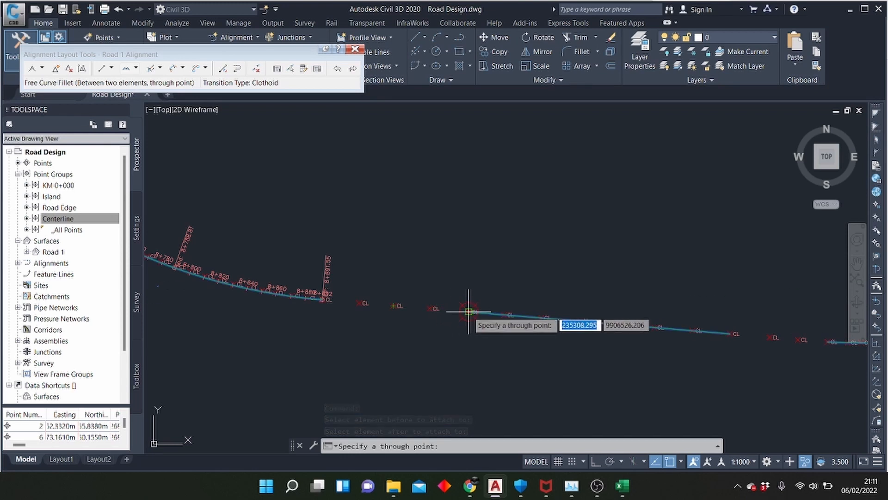
{"action": "scroll", "coordinate": [468, 311], "scroll_direction": "up", "scroll_amount": 4}
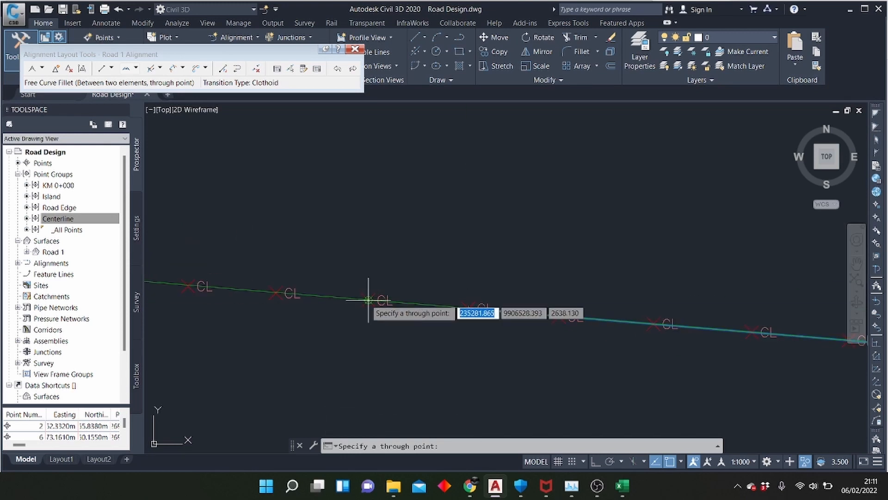
{"action": "left_click", "coordinate": [468, 309]}
{"action": "scroll", "coordinate": [503, 305], "scroll_direction": "down", "scroll_amount": 5}
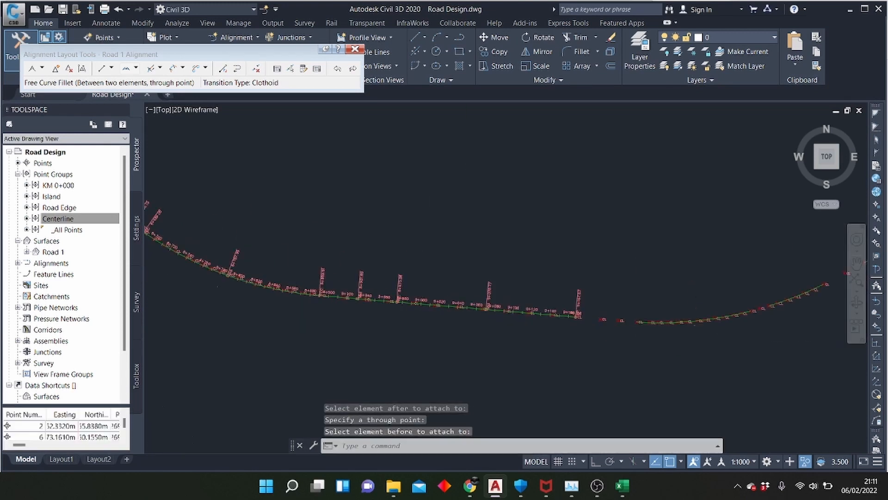
Try to join the alignment's end at 9+167.67 to the next fixed curve with a free curve fillet through a point in the gap
{"action": "scroll", "coordinate": [503, 305], "scroll_direction": "up", "scroll_amount": 4}
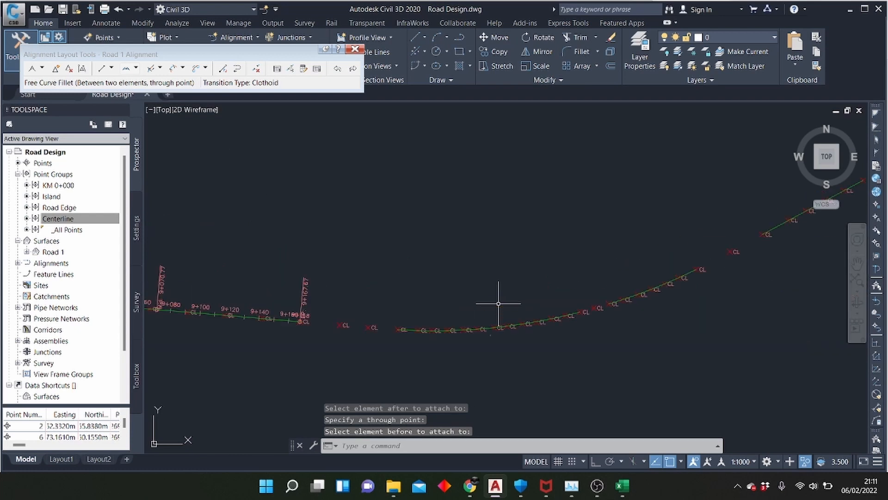
{"action": "left_click", "coordinate": [127, 72]}
{"action": "left_click", "coordinate": [282, 320]}
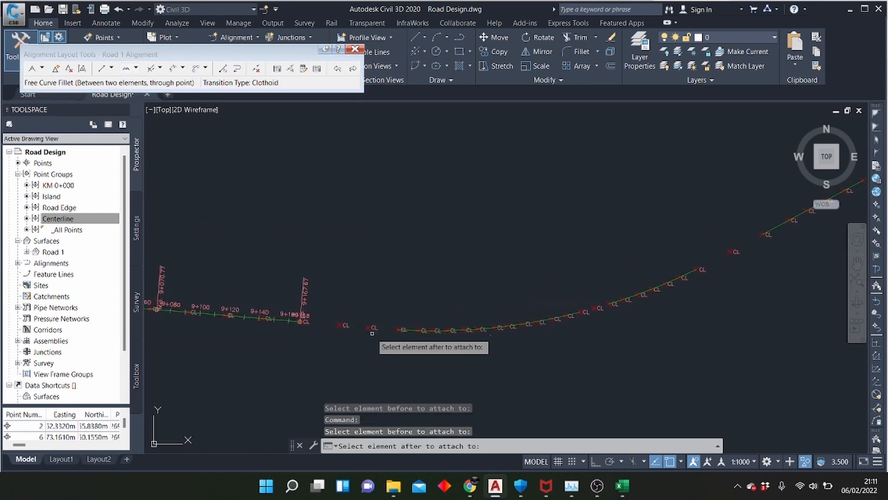
{"action": "left_click", "coordinate": [414, 332]}
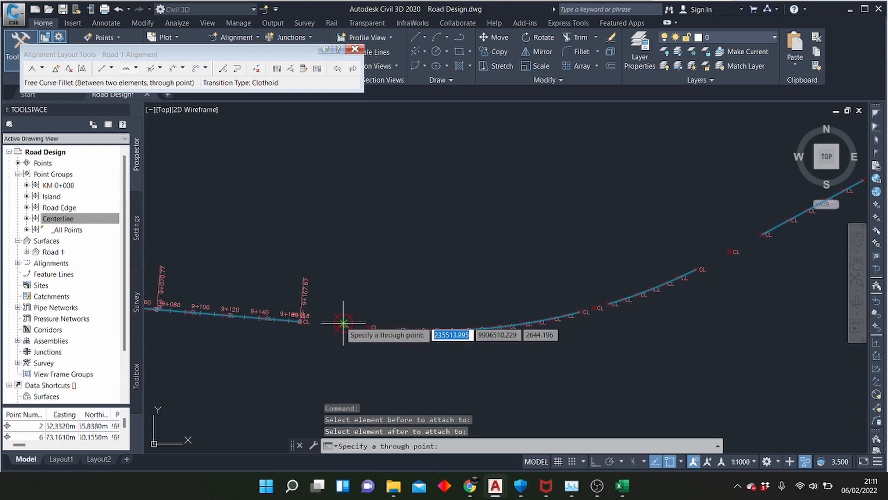
{"action": "scroll", "coordinate": [343, 323], "scroll_direction": "up", "scroll_amount": 4}
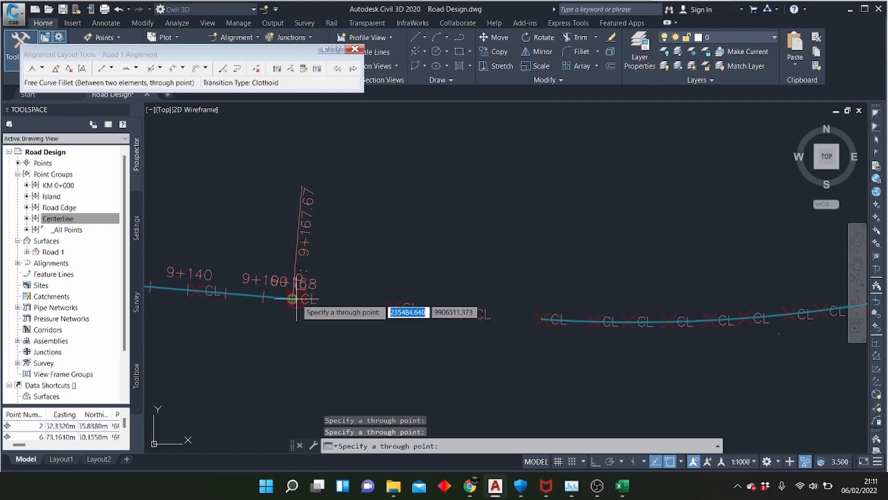
{"action": "left_click", "coordinate": [435, 307]}
{"action": "scroll", "coordinate": [400, 352], "scroll_direction": "down", "scroll_amount": 3}
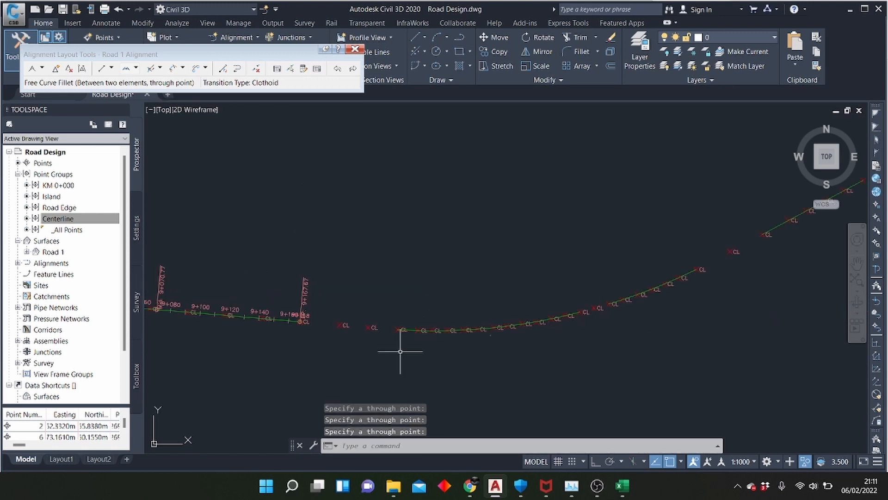
Join the end at 9+167.67 to the next fixed curve with a free best-fit curve, picking the first centerline point in the gap on screen
{"action": "left_click", "coordinate": [136, 68]}
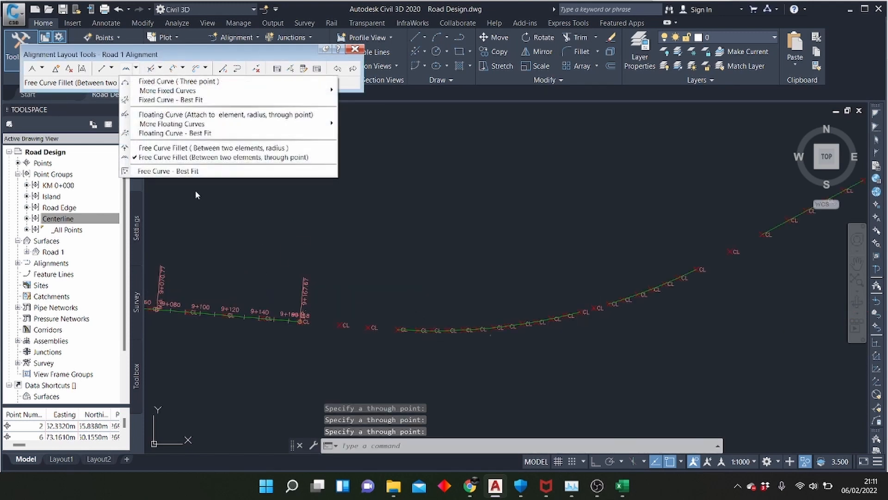
{"action": "left_click", "coordinate": [177, 172]}
{"action": "scroll", "coordinate": [308, 328], "scroll_direction": "up", "scroll_amount": 4}
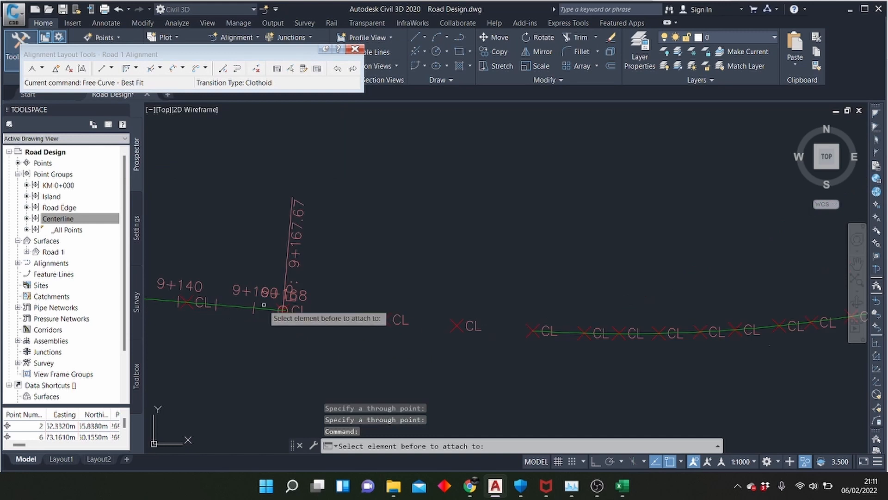
{"action": "left_click", "coordinate": [281, 309]}
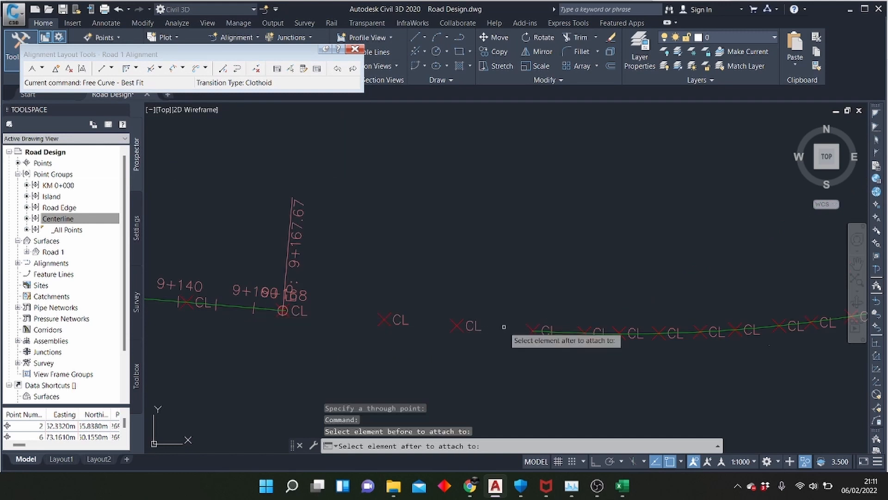
{"action": "left_click", "coordinate": [579, 332]}
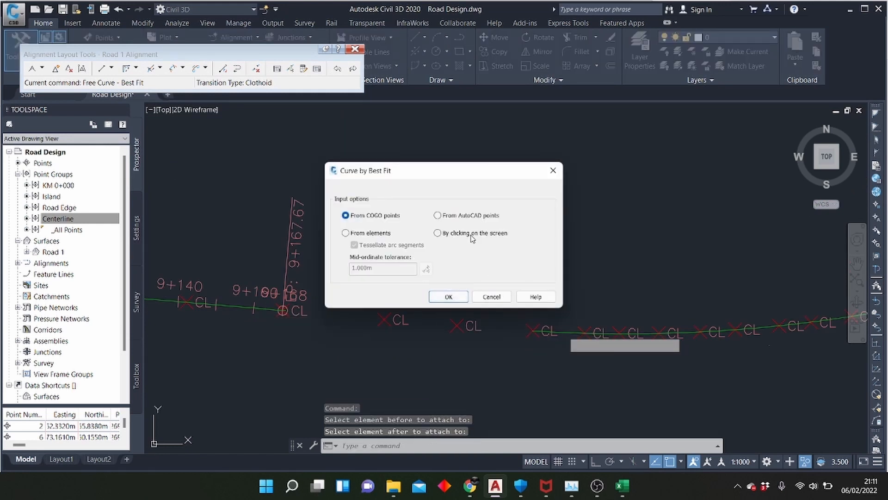
{"action": "left_click", "coordinate": [448, 296]}
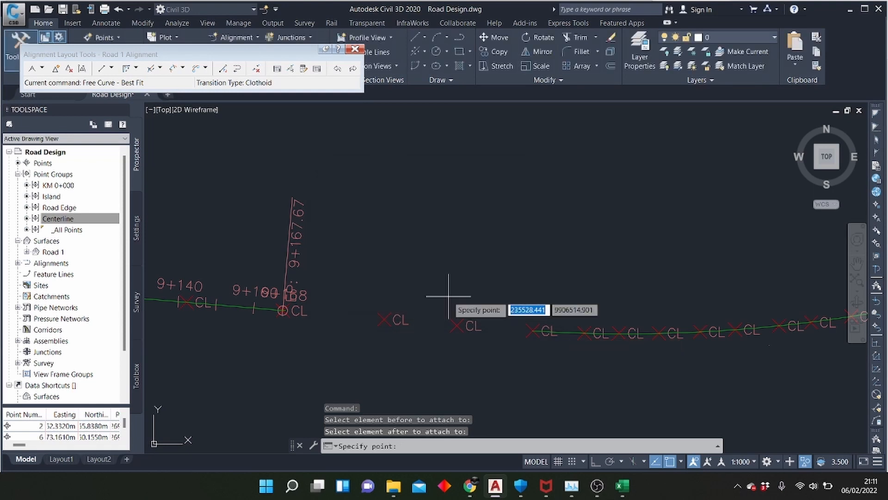
{"action": "left_click", "coordinate": [384, 320]}
{"action": "key", "text": "Return"}
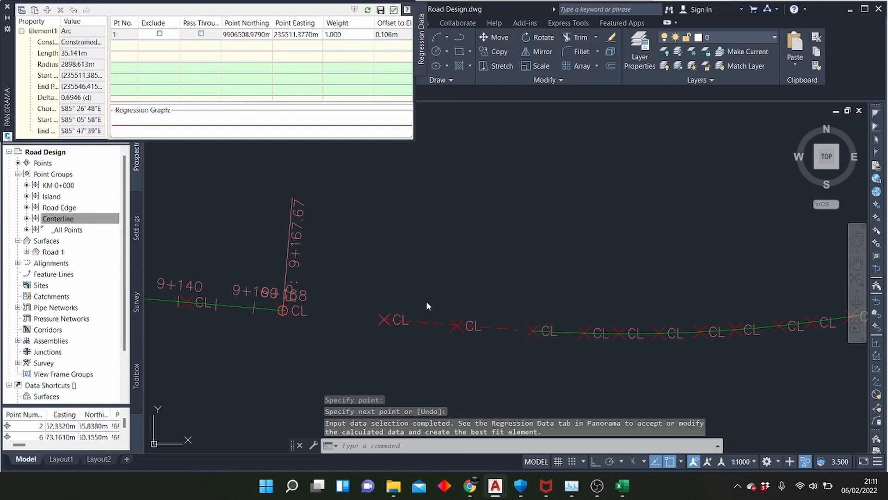
{"action": "left_click", "coordinate": [393, 9]}
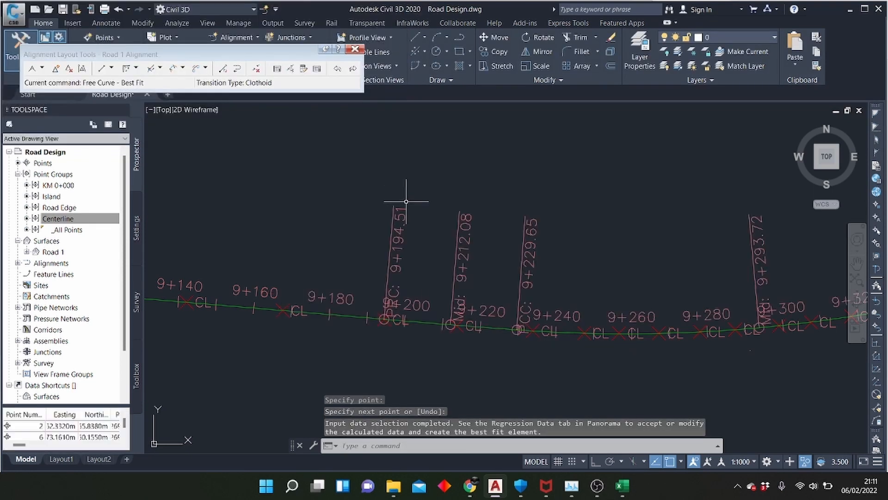
Try a free best-fit curve across the second gap beyond 9+357.78, picking the single centerline point between the two fixed elements on screen
{"action": "scroll", "coordinate": [218, 238], "scroll_direction": "down", "scroll_amount": 3}
{"action": "scroll", "coordinate": [495, 234], "scroll_direction": "up", "scroll_amount": 5}
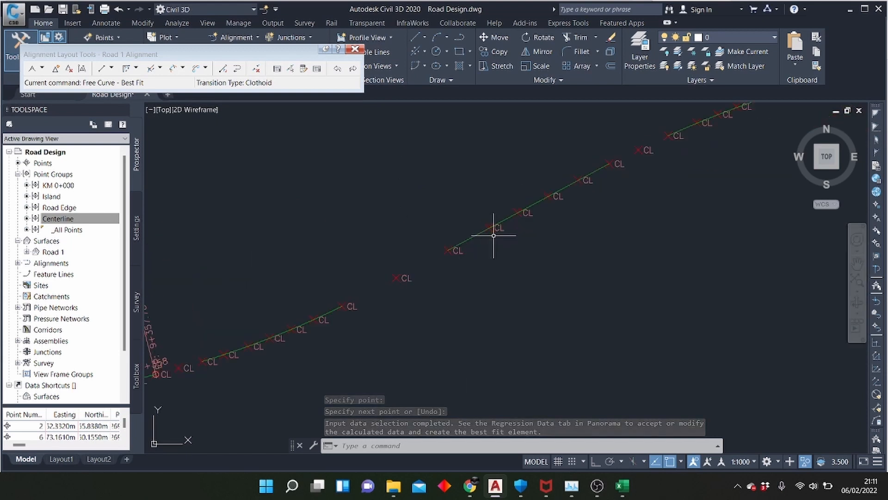
{"action": "left_click", "coordinate": [125, 70]}
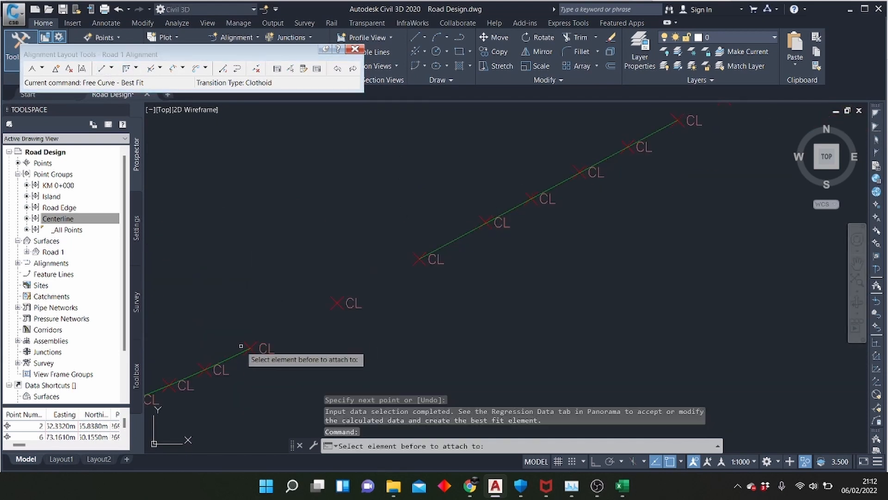
{"action": "left_click", "coordinate": [217, 362]}
{"action": "left_click", "coordinate": [434, 248]}
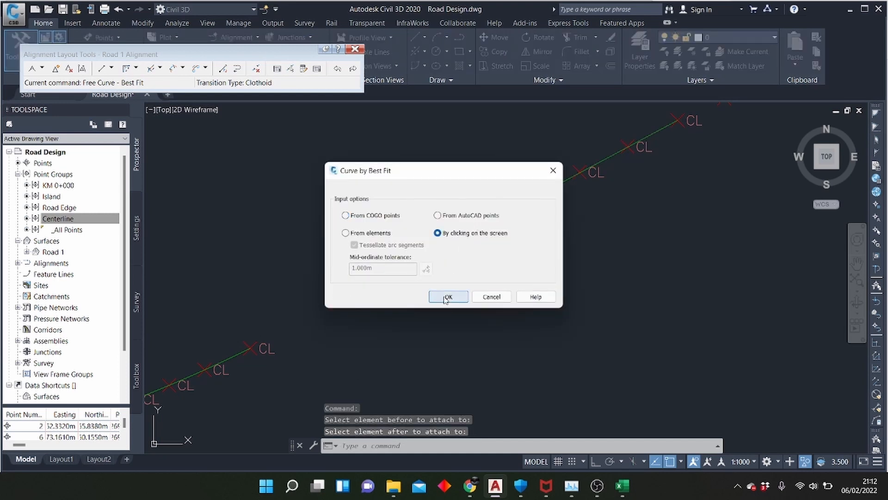
{"action": "left_click", "coordinate": [447, 297]}
{"action": "left_click", "coordinate": [337, 303]}
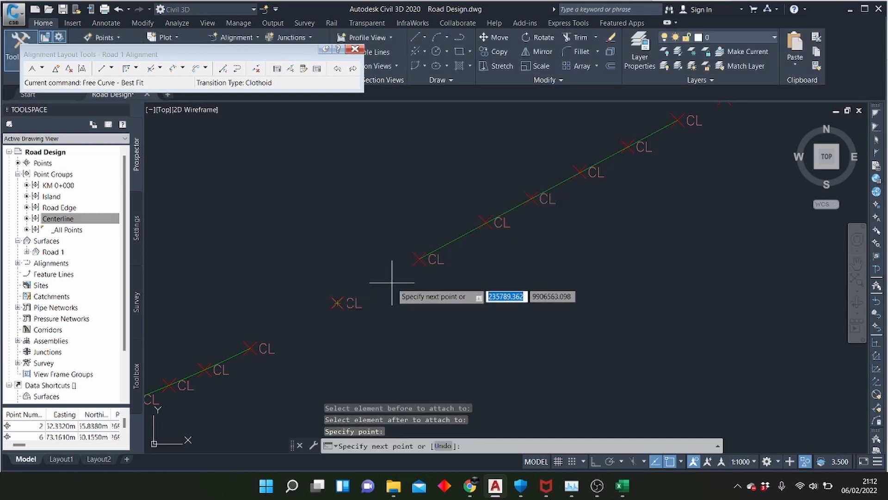
{"action": "left_click", "coordinate": [337, 303]}
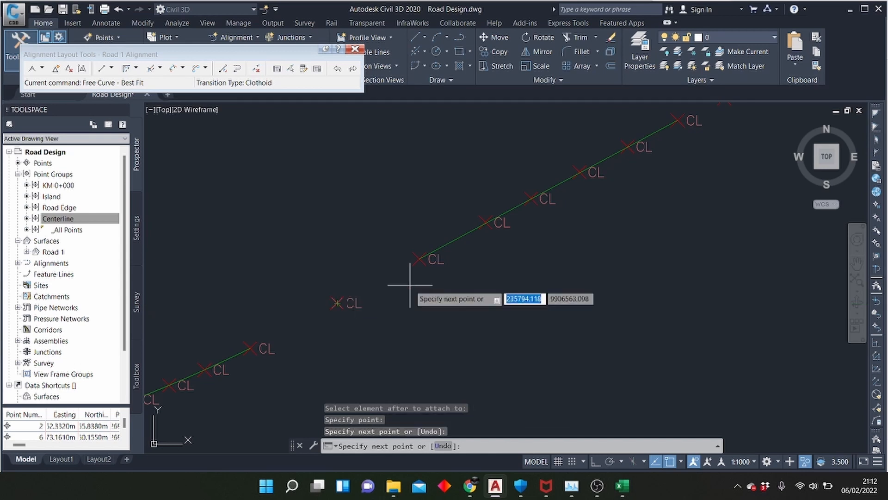
{"action": "key", "text": "Return"}
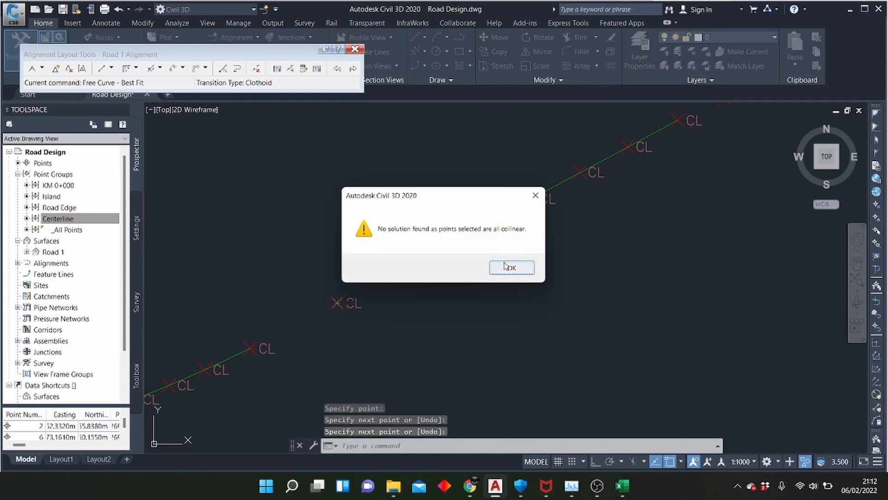
{"action": "left_click", "coordinate": [511, 267]}
Join the two fixed elements across the second gap beyond 9+357.78 with a free curve fillet through the centerline point between them
{"action": "left_click", "coordinate": [137, 69]}
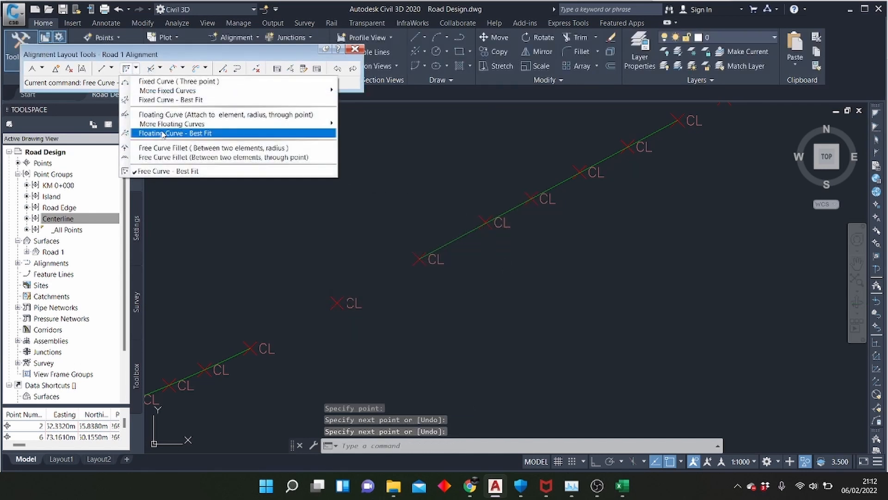
{"action": "left_click", "coordinate": [173, 157]}
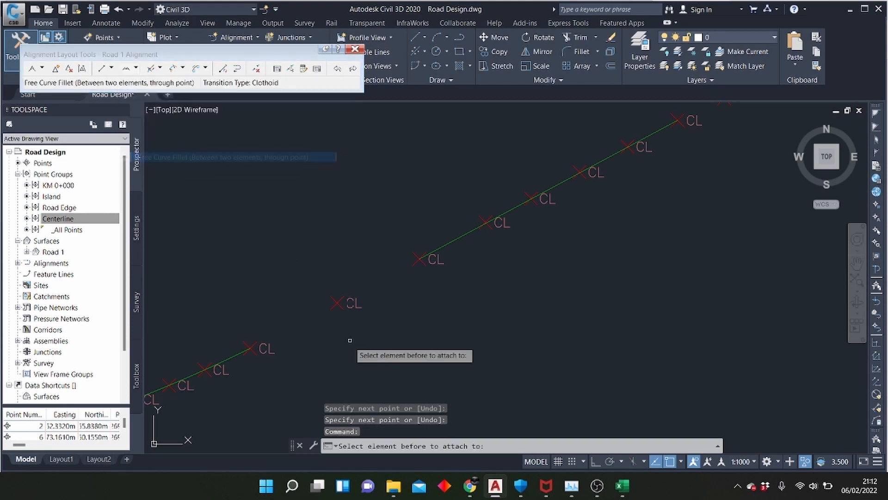
{"action": "left_click", "coordinate": [236, 354]}
{"action": "left_click", "coordinate": [424, 256]}
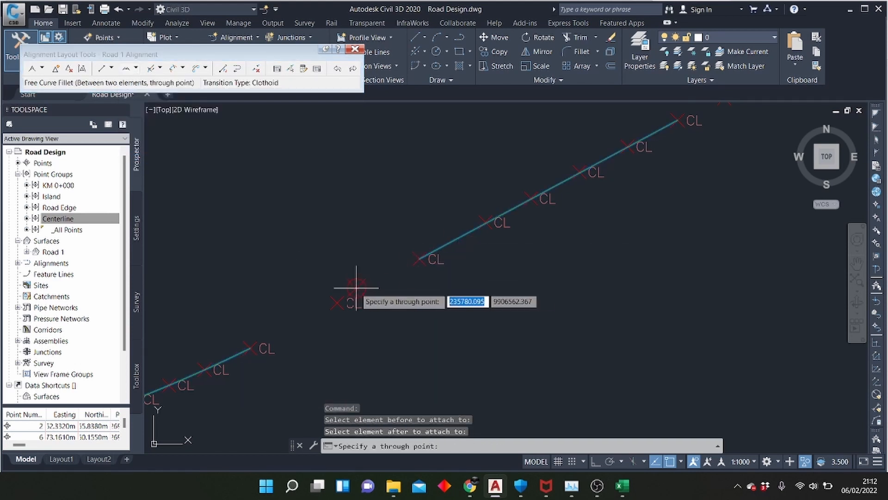
{"action": "left_click", "coordinate": [334, 302]}
Join the alignment's end at 9+357.78 to the next fixed curve with a free curve fillet through a point in the gap close to that end
{"action": "scroll", "coordinate": [218, 355], "scroll_direction": "up", "scroll_amount": 4}
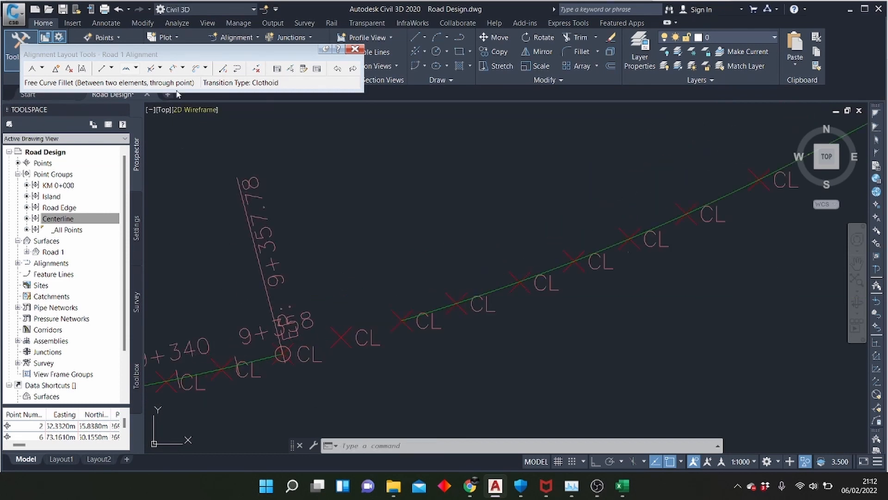
{"action": "left_click", "coordinate": [126, 69]}
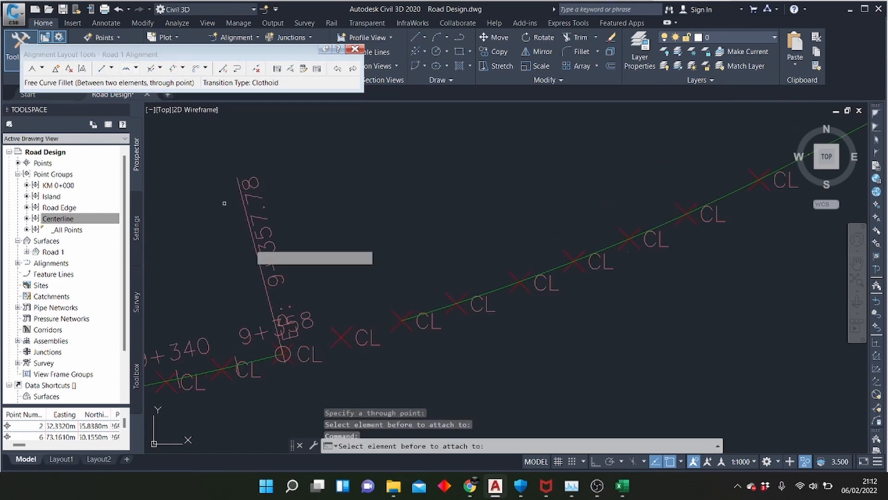
{"action": "left_click", "coordinate": [277, 354]}
{"action": "left_click", "coordinate": [413, 320]}
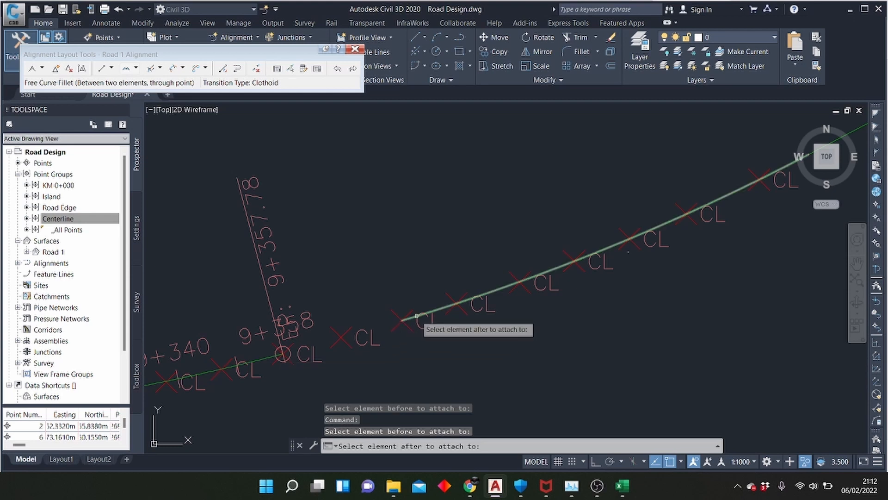
{"action": "left_click", "coordinate": [322, 345]}
{"action": "scroll", "coordinate": [465, 288], "scroll_direction": "down", "scroll_amount": 3}
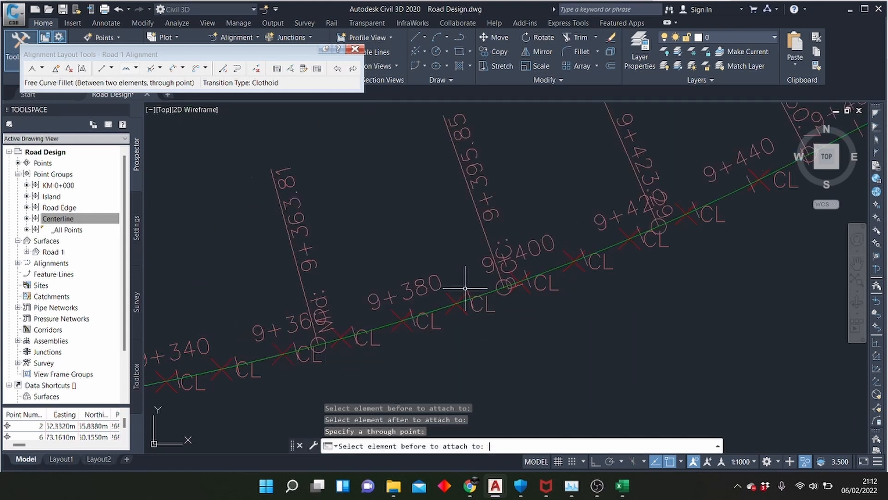
{"action": "key", "text": "Escape"}
Join the alignment's end near 9+569 to the next fixed curve with a free curve fillet through the centerline point in the gap
{"action": "scroll", "coordinate": [293, 317], "scroll_direction": "down", "scroll_amount": 3}
{"action": "scroll", "coordinate": [520, 238], "scroll_direction": "up", "scroll_amount": 5}
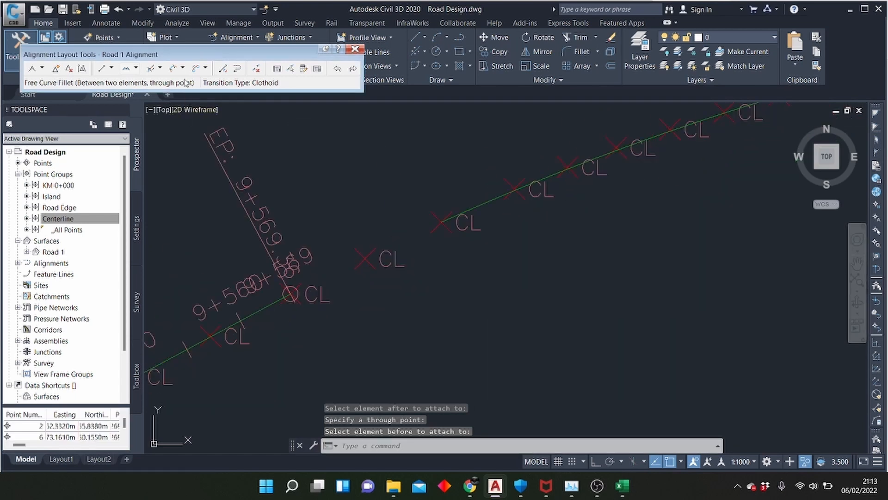
{"action": "left_click", "coordinate": [131, 72]}
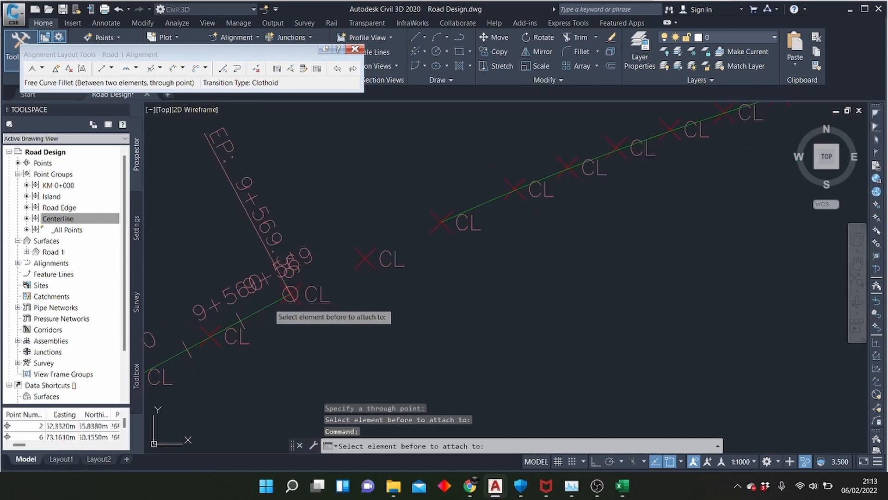
{"action": "left_click", "coordinate": [448, 228]}
{"action": "left_click", "coordinate": [420, 237]}
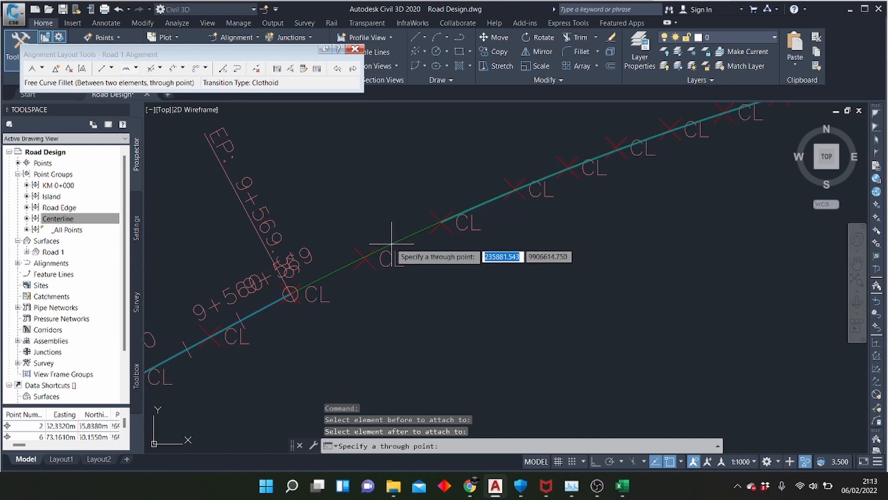
{"action": "left_click", "coordinate": [365, 258]}
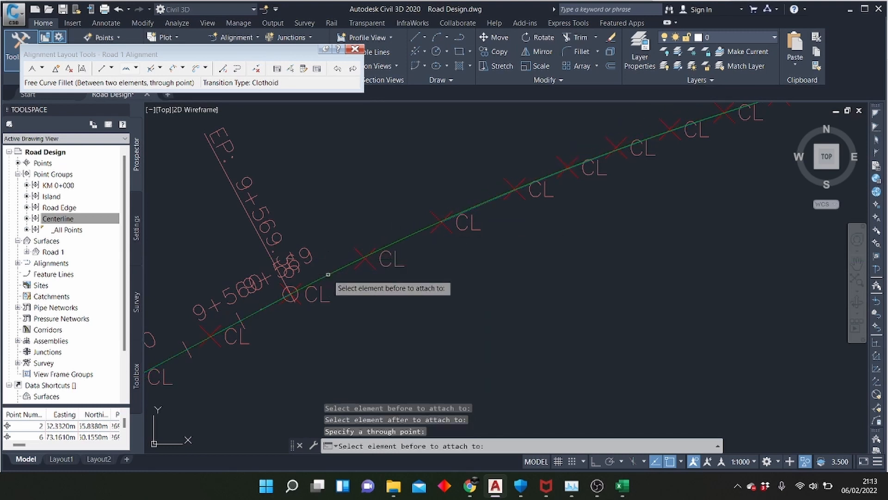
{"action": "key", "text": "Escape"}
{"action": "scroll", "coordinate": [250, 276], "scroll_direction": "down", "scroll_amount": 10}
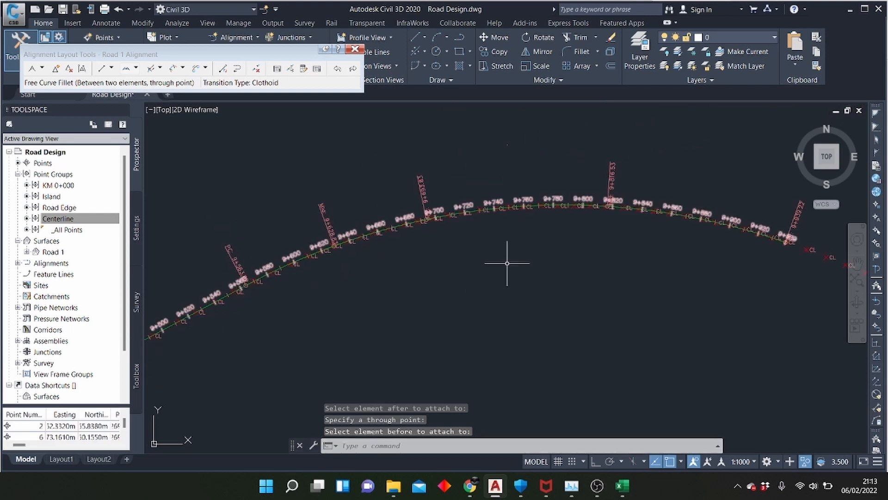
Join the alignment's end at 9+939.22 to the next fixed curve with a free best-fit curve, picking one centerline point in the gap on screen
{"action": "scroll", "coordinate": [515, 280], "scroll_direction": "up", "scroll_amount": 2}
{"action": "scroll", "coordinate": [464, 295], "scroll_direction": "down", "scroll_amount": 8}
{"action": "scroll", "coordinate": [421, 296], "scroll_direction": "up", "scroll_amount": 4}
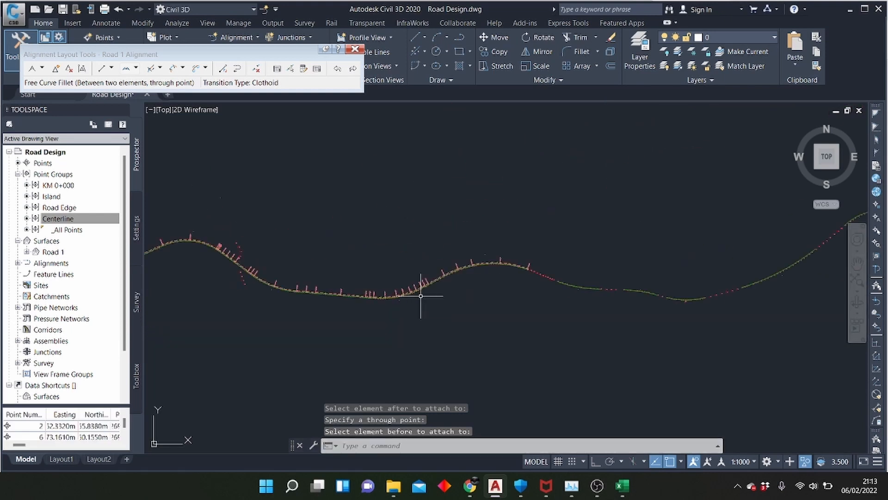
{"action": "scroll", "coordinate": [590, 289], "scroll_direction": "up", "scroll_amount": 2}
{"action": "scroll", "coordinate": [544, 266], "scroll_direction": "up", "scroll_amount": 5}
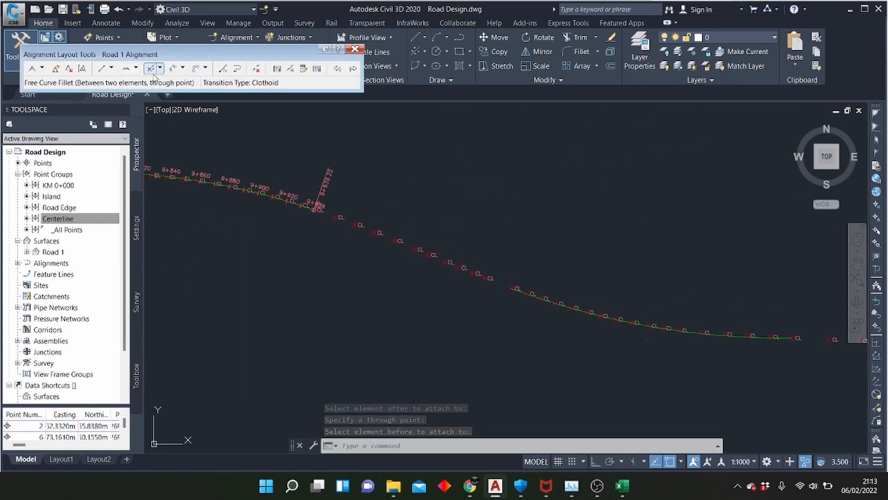
{"action": "left_click", "coordinate": [137, 68]}
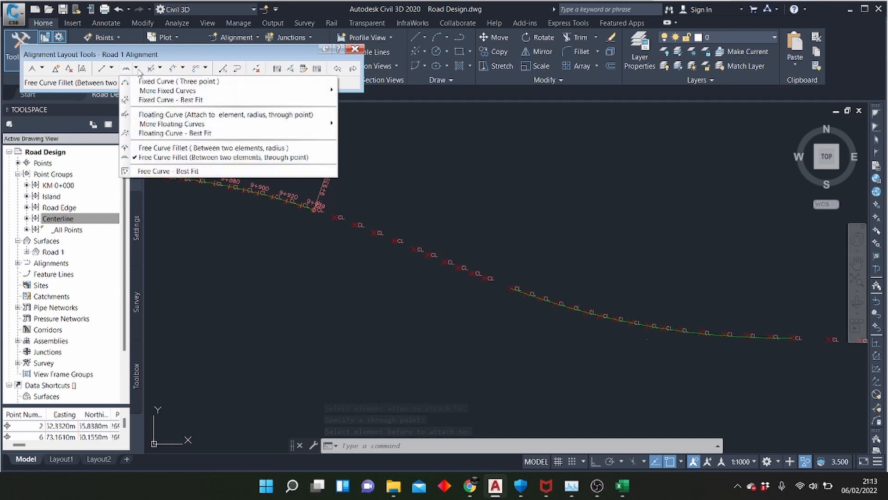
{"action": "left_click", "coordinate": [161, 172]}
{"action": "left_click", "coordinate": [319, 203]}
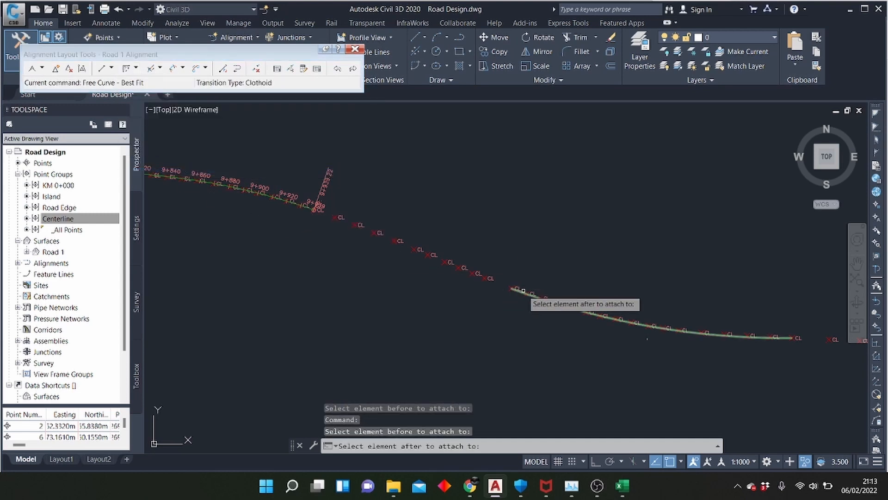
{"action": "left_click", "coordinate": [523, 290]}
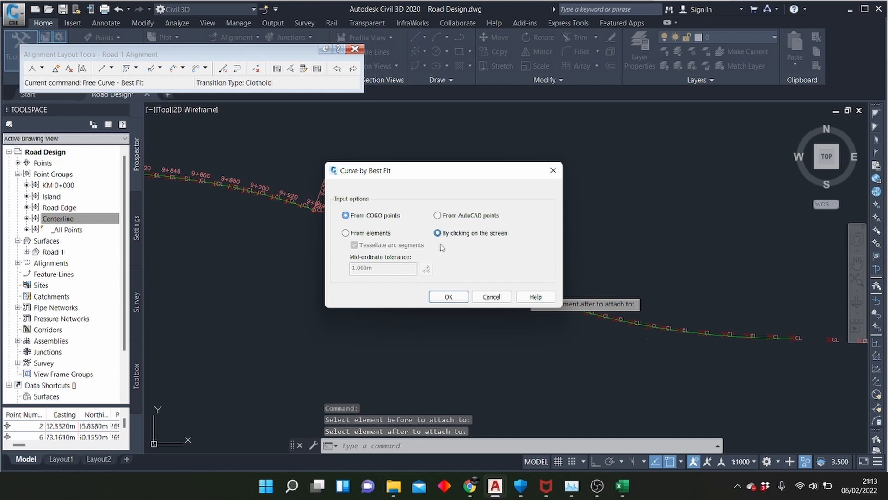
{"action": "left_click", "coordinate": [448, 297]}
{"action": "left_click", "coordinate": [394, 240]}
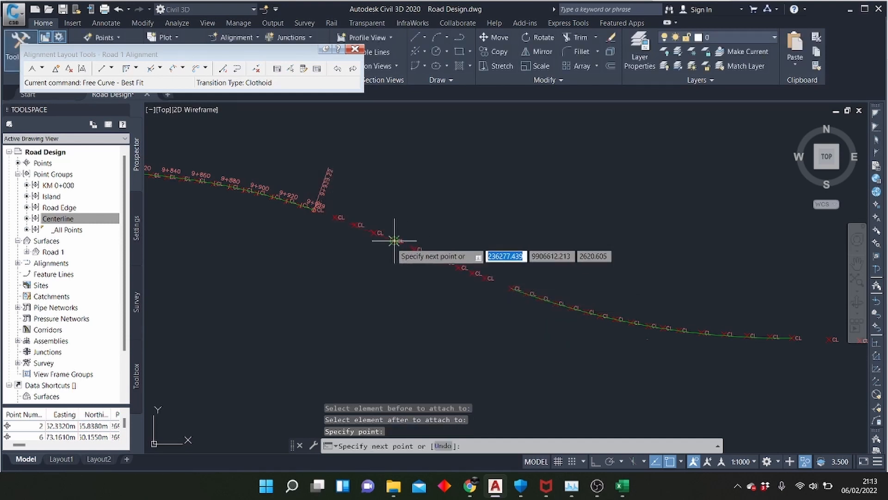
{"action": "key", "text": "Return"}
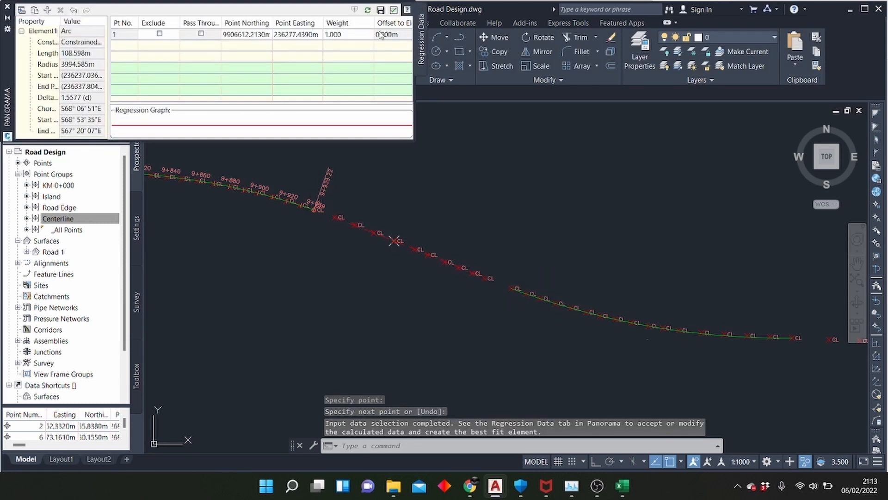
{"action": "left_click", "coordinate": [393, 10]}
Join the alignment's end at 10+275.16 to the next fixed curve with a free best-fit curve through the last centerline point in the gap
{"action": "scroll", "coordinate": [463, 252], "scroll_direction": "down", "scroll_amount": 2}
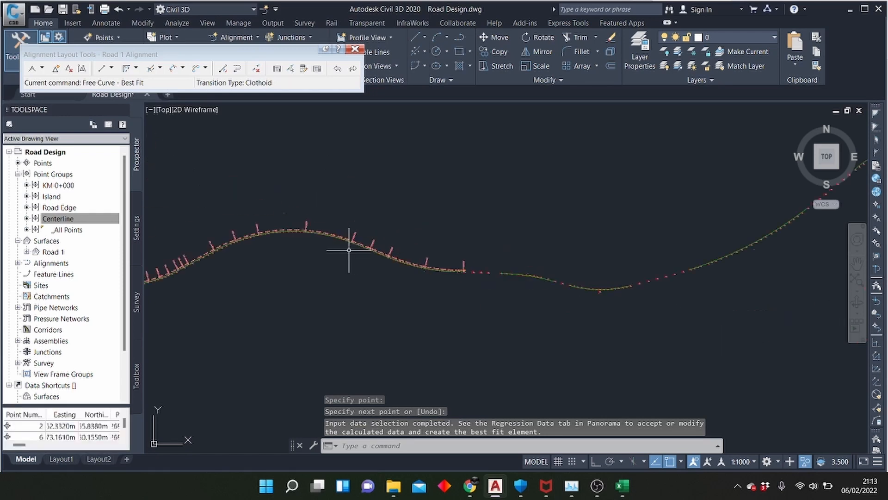
{"action": "scroll", "coordinate": [404, 298], "scroll_direction": "up", "scroll_amount": 4}
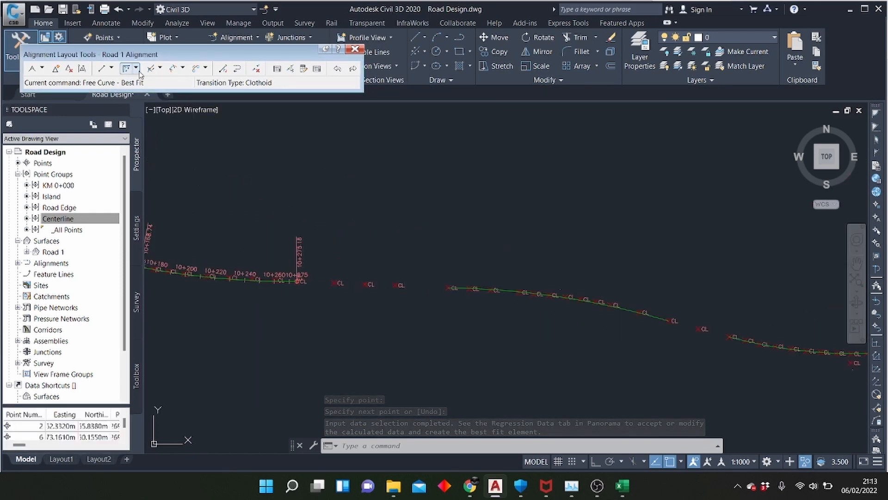
{"action": "left_click", "coordinate": [125, 69]}
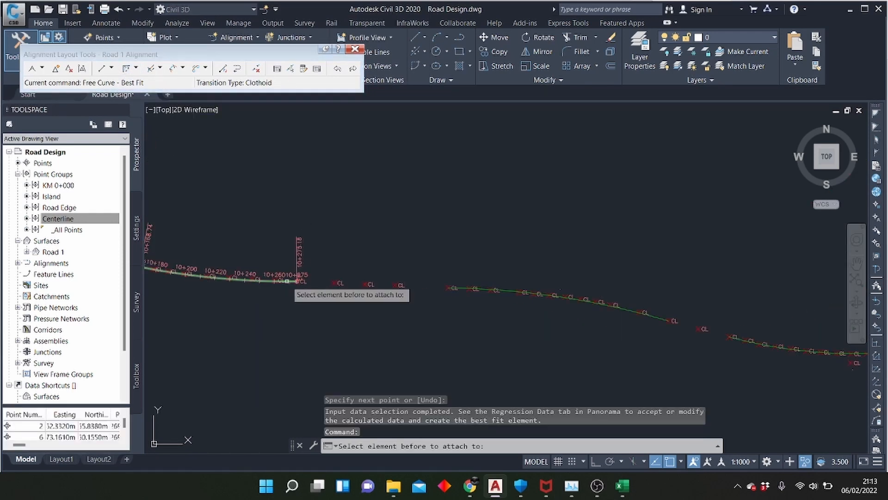
{"action": "left_click", "coordinate": [289, 279]}
{"action": "left_click", "coordinate": [458, 288]}
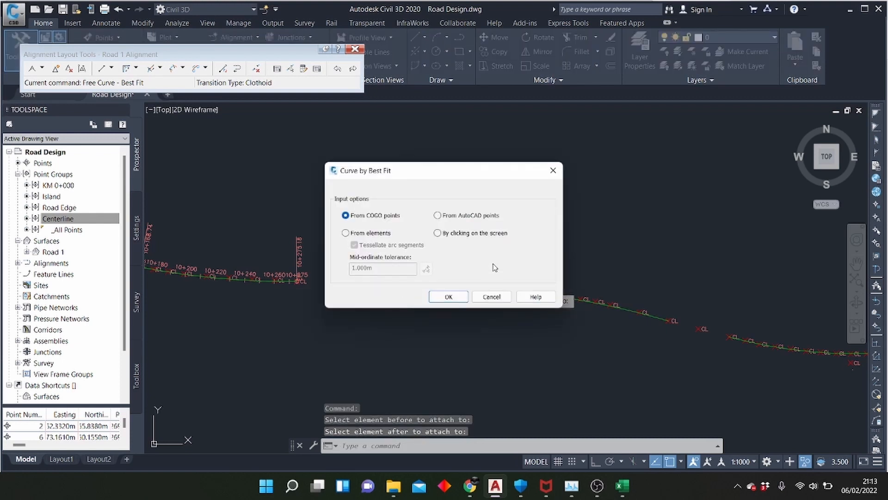
{"action": "left_click", "coordinate": [448, 297]}
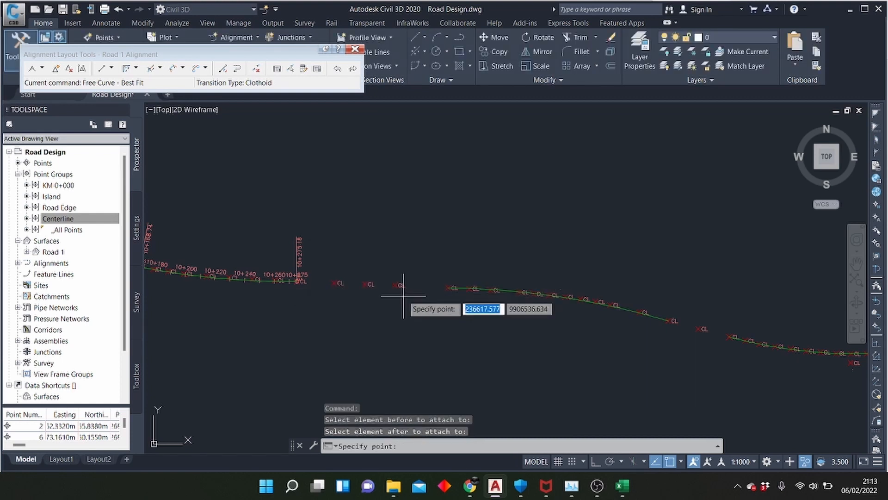
{"action": "left_click", "coordinate": [395, 284]}
{"action": "key", "text": "Return"}
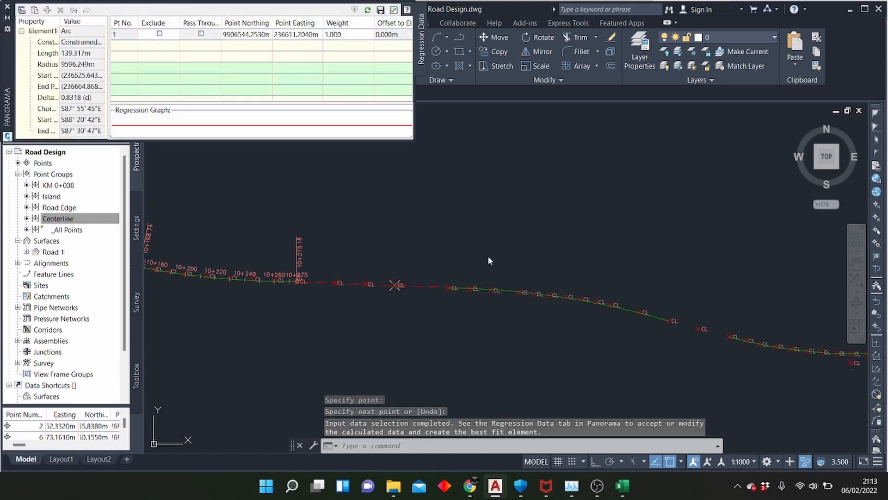
{"action": "left_click", "coordinate": [394, 9]}
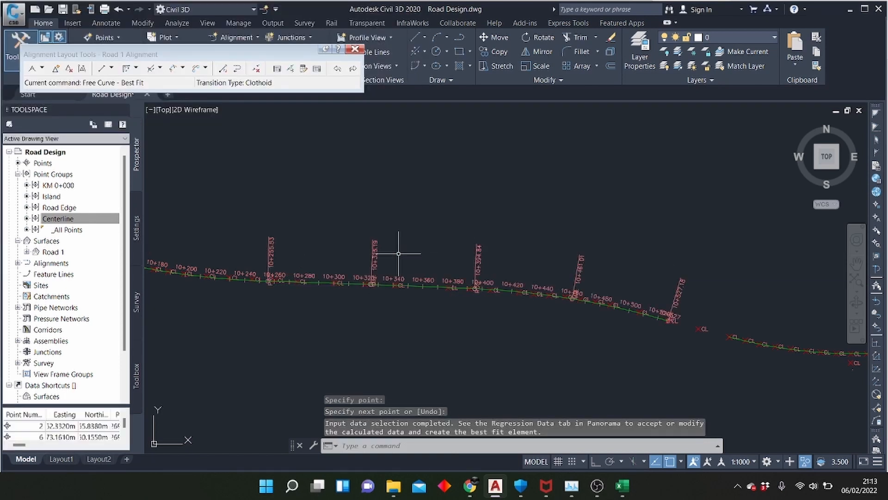
Join the alignment's end at 10+527.18 to the next fixed curve with a free curve fillet through the single centerline point between them
{"action": "scroll", "coordinate": [458, 257], "scroll_direction": "up", "scroll_amount": 2}
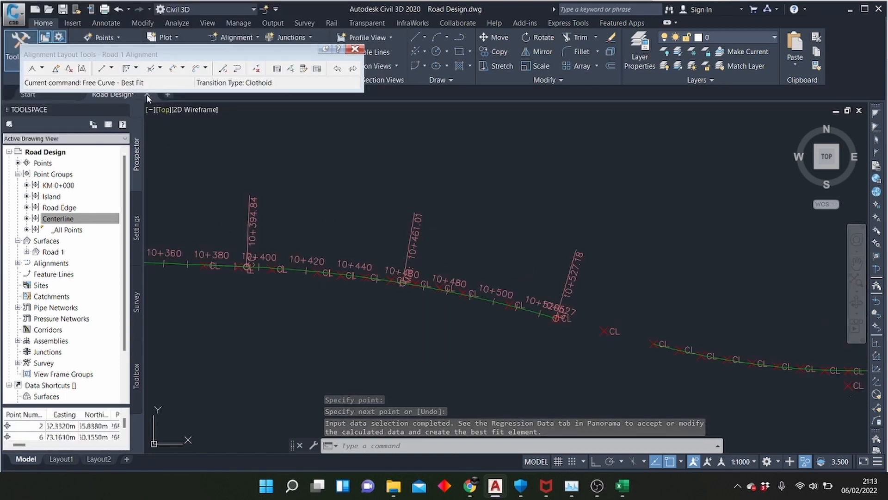
{"action": "left_click", "coordinate": [136, 68]}
{"action": "left_click", "coordinate": [174, 157]}
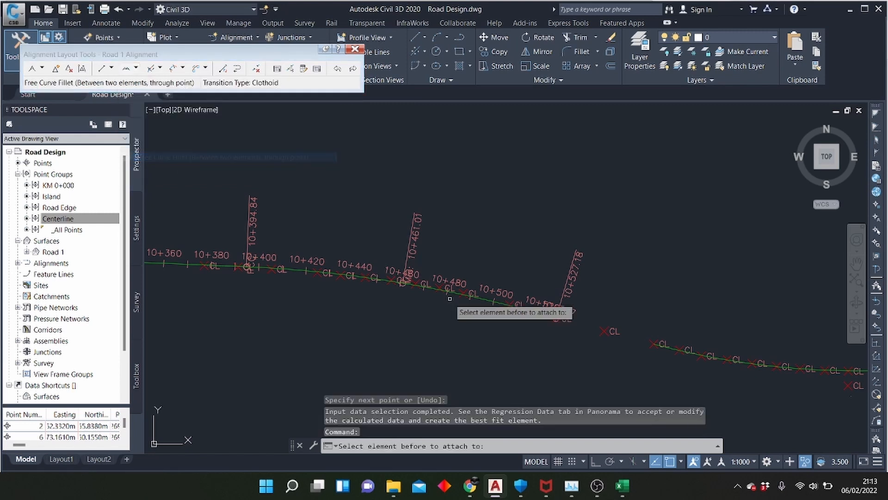
{"action": "left_click", "coordinate": [532, 311]}
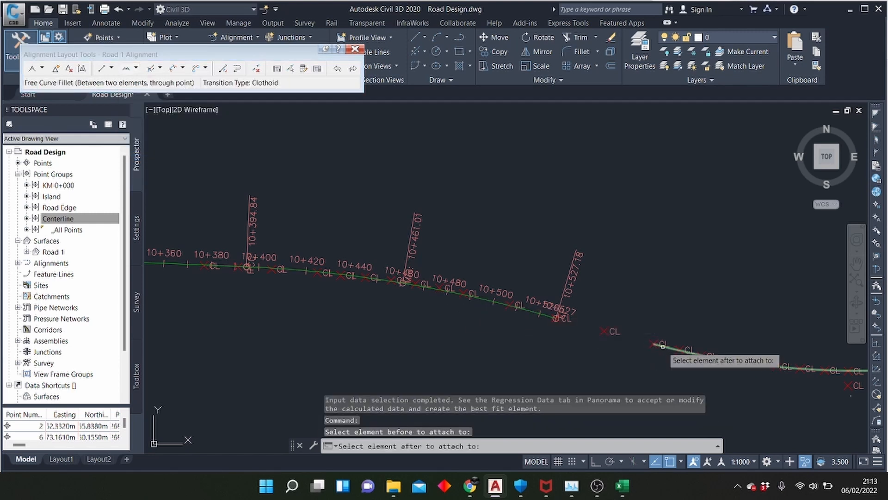
{"action": "left_click", "coordinate": [662, 345]}
{"action": "left_click", "coordinate": [614, 340]}
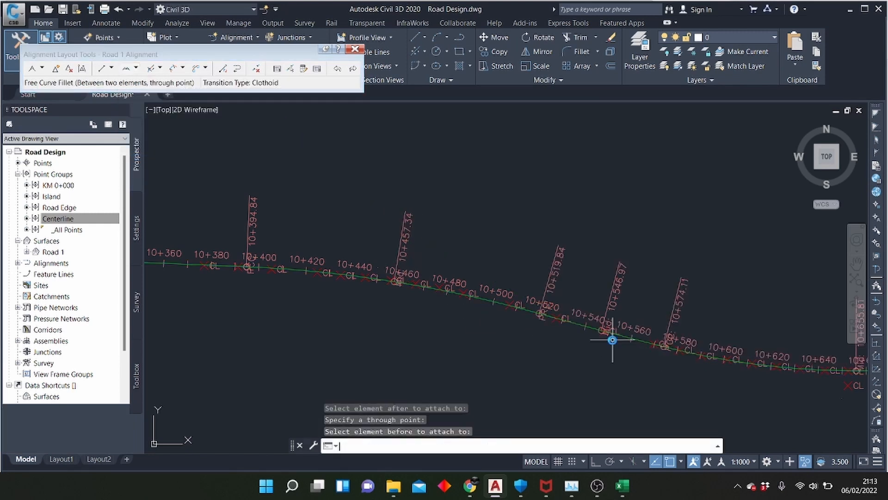
Join the alignment's end at 10+737.51 to the next fixed curve with a free curve fillet through a centerline point midway along the gap
{"action": "scroll", "coordinate": [337, 322], "scroll_direction": "down", "scroll_amount": 6}
{"action": "scroll", "coordinate": [511, 322], "scroll_direction": "up", "scroll_amount": 6}
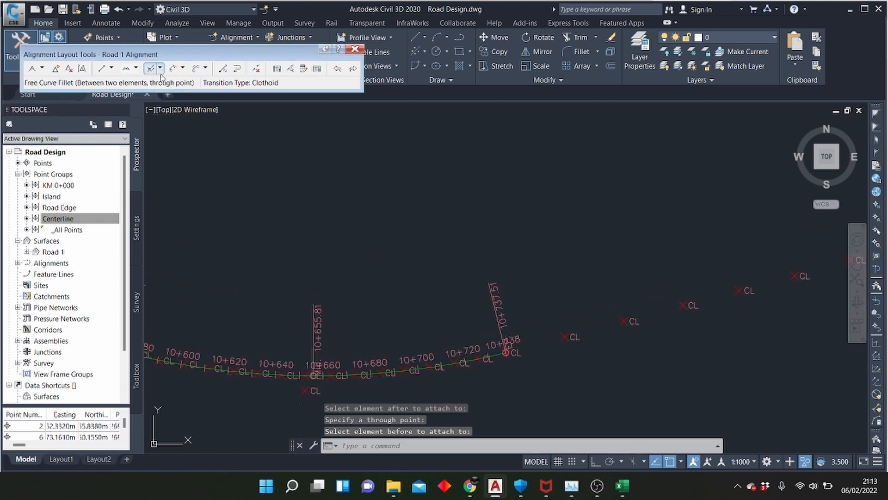
{"action": "left_click", "coordinate": [127, 70]}
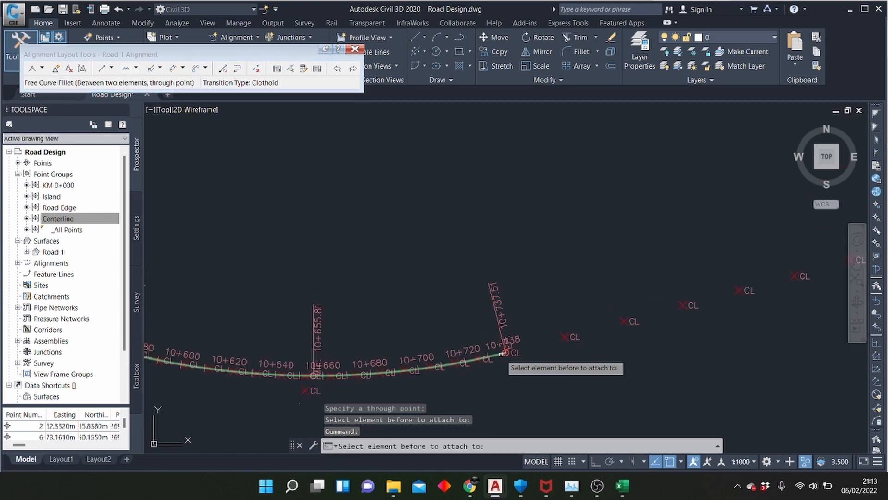
{"action": "left_click", "coordinate": [359, 378]}
{"action": "scroll", "coordinate": [359, 378], "scroll_direction": "down", "scroll_amount": 2}
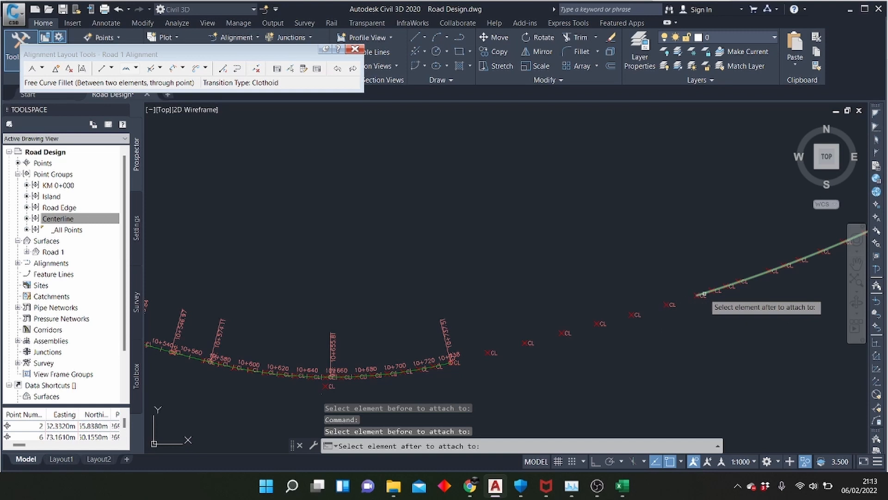
{"action": "left_click", "coordinate": [697, 294]}
{"action": "left_click", "coordinate": [601, 321]}
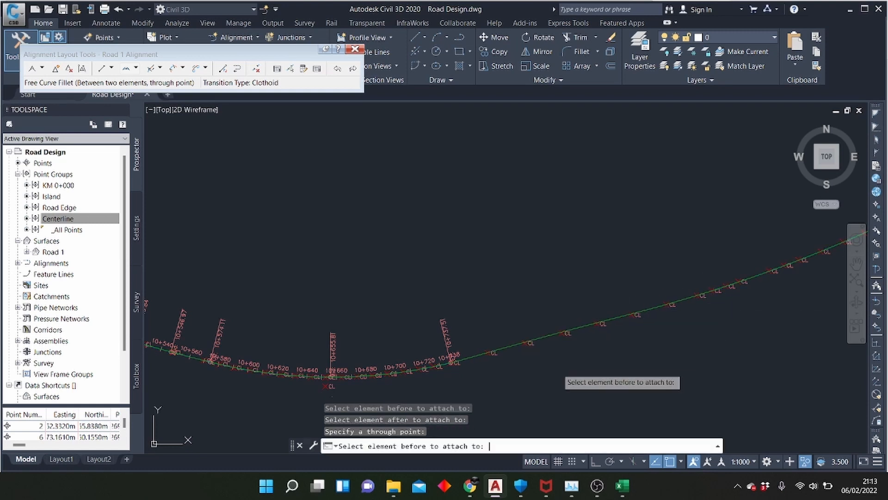
Join the alignment's end near 11+275 to the last large fixed curve with a free curve fillet through a point midway along the gap
{"action": "scroll", "coordinate": [550, 294], "scroll_direction": "down", "scroll_amount": 5}
{"action": "scroll", "coordinate": [509, 274], "scroll_direction": "up", "scroll_amount": 4}
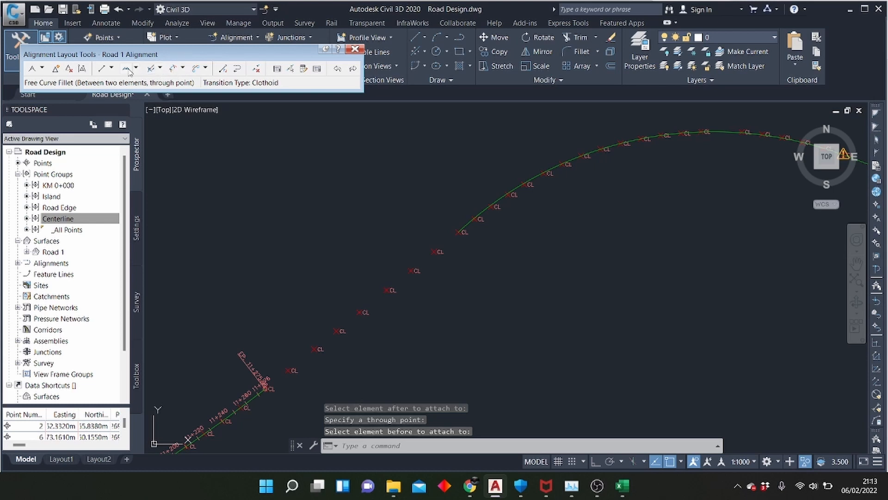
{"action": "left_click", "coordinate": [127, 72]}
{"action": "left_click", "coordinate": [250, 386]}
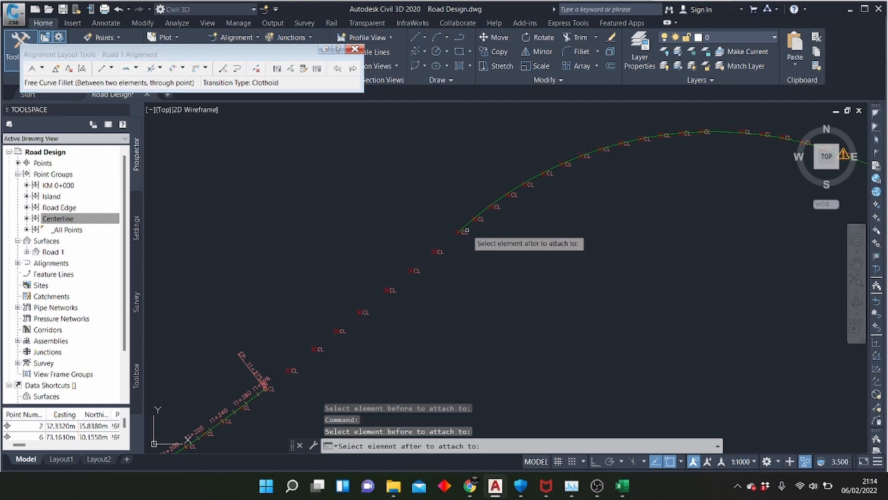
{"action": "left_click", "coordinate": [468, 225]}
{"action": "left_click", "coordinate": [398, 285]}
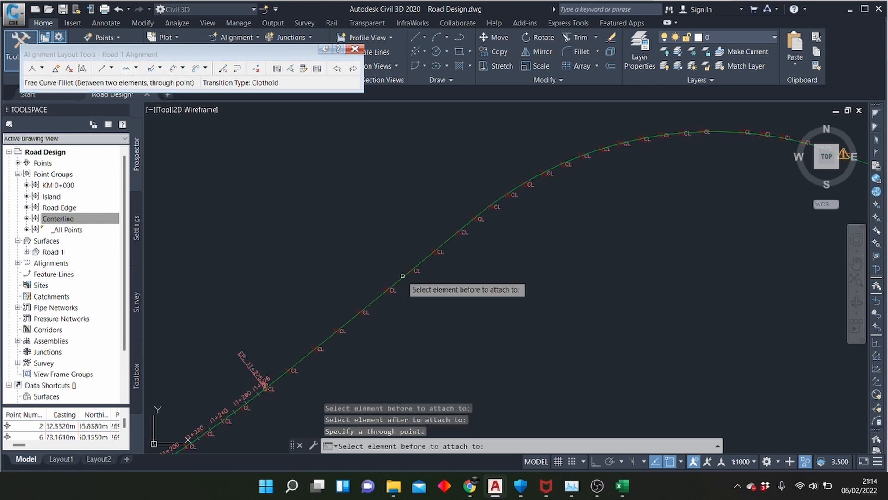
{"action": "key", "text": "Return"}
Fillet the two elements meeting at the warning marker near the alignment's east end with a reverse free curve, less than 180 degrees, radius 1
{"action": "scroll", "coordinate": [264, 297], "scroll_direction": "down", "scroll_amount": 4}
{"action": "scroll", "coordinate": [359, 251], "scroll_direction": "up", "scroll_amount": 6}
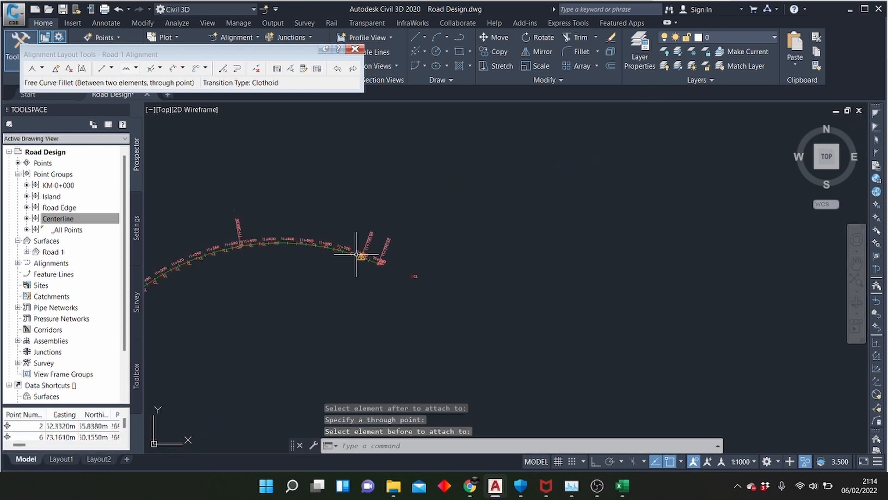
{"action": "scroll", "coordinate": [373, 259], "scroll_direction": "up", "scroll_amount": 6}
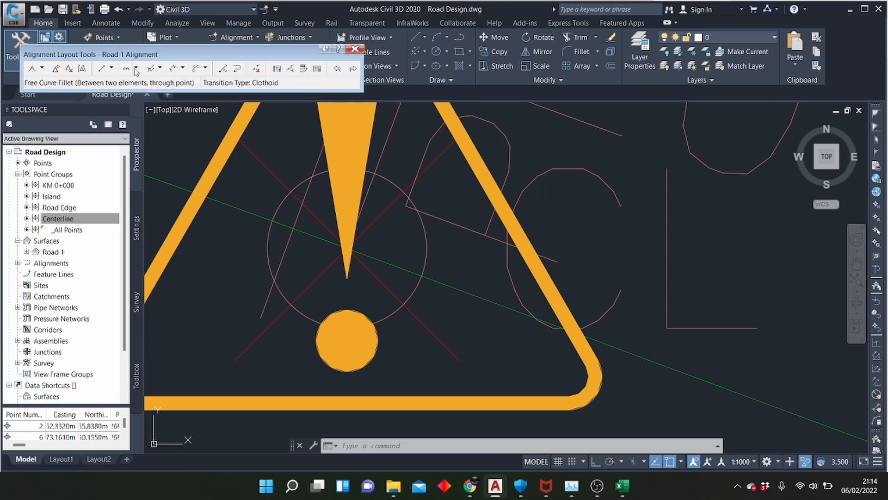
{"action": "left_click", "coordinate": [135, 70]}
{"action": "left_click", "coordinate": [152, 148]}
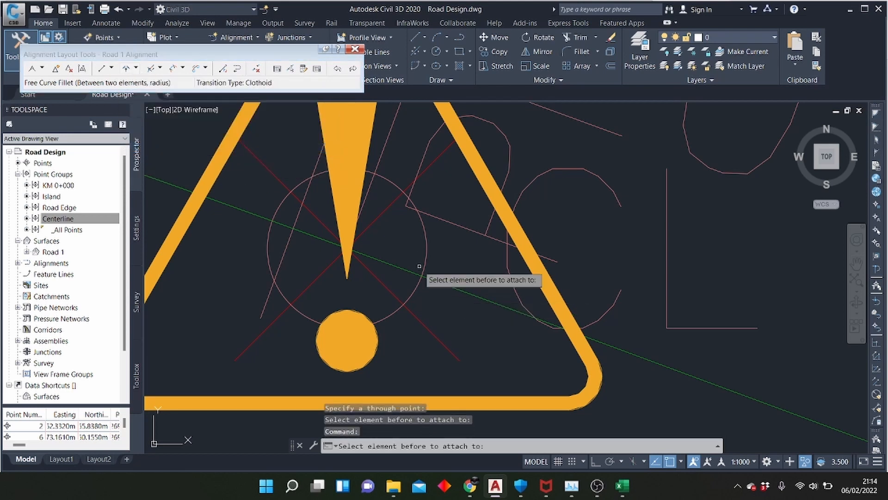
{"action": "left_click", "coordinate": [299, 228]}
{"action": "left_click", "coordinate": [400, 268]}
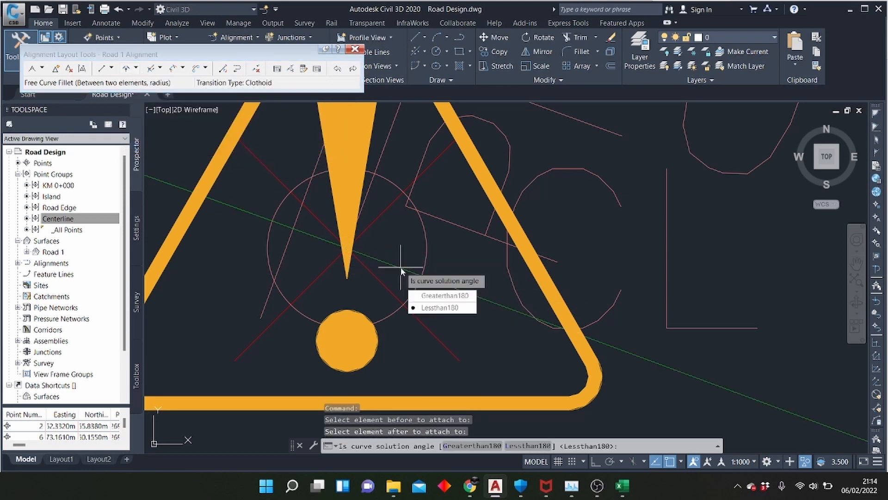
{"action": "key", "text": "Return"}
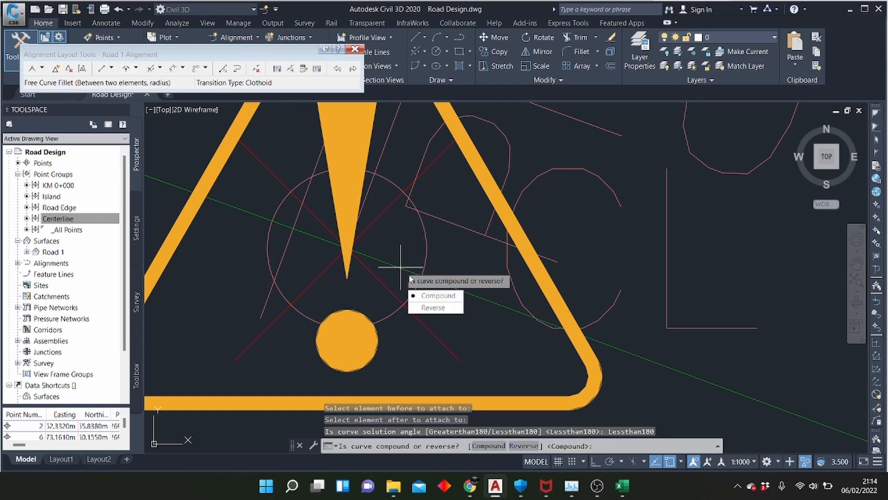
{"action": "type", "text": "R"}
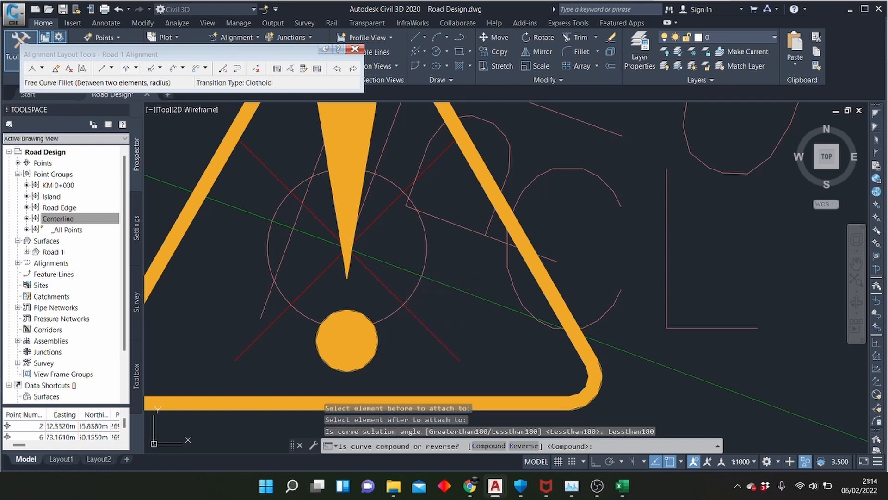
{"action": "key", "text": "Return"}
{"action": "type", "text": "1000"}
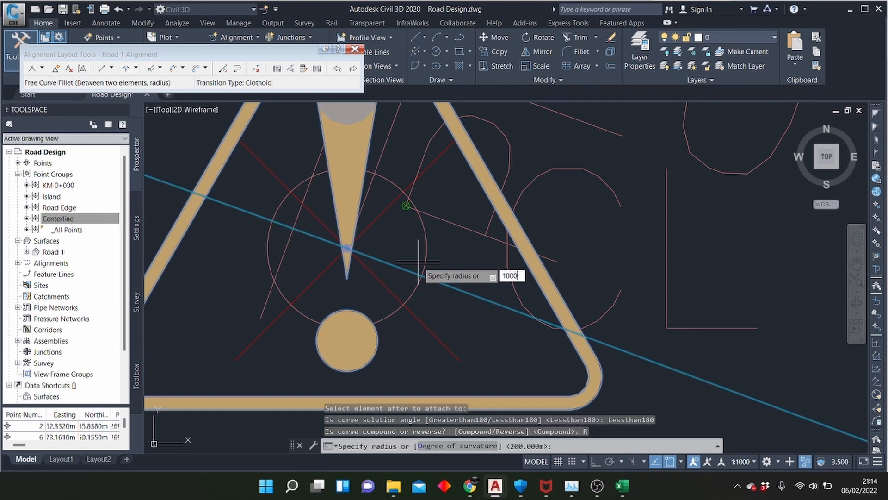
{"action": "key", "text": "Return"}
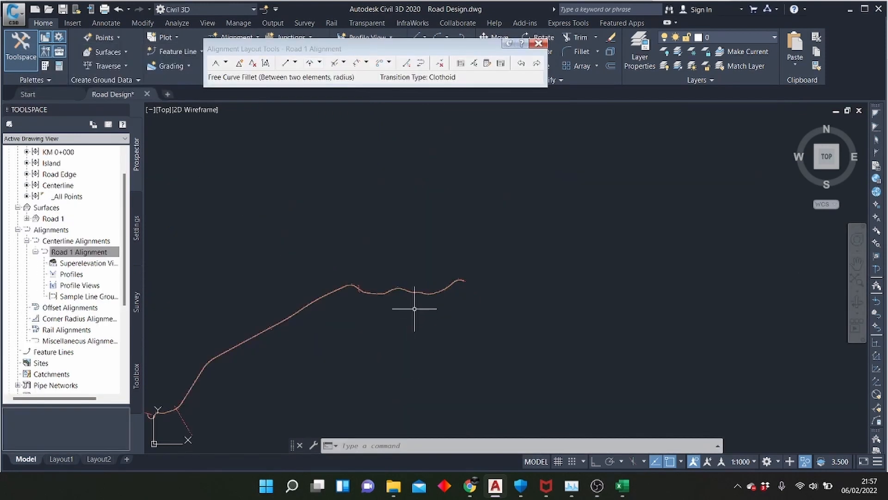
{"action": "scroll", "coordinate": [467, 294], "scroll_direction": "up", "scroll_amount": 5}
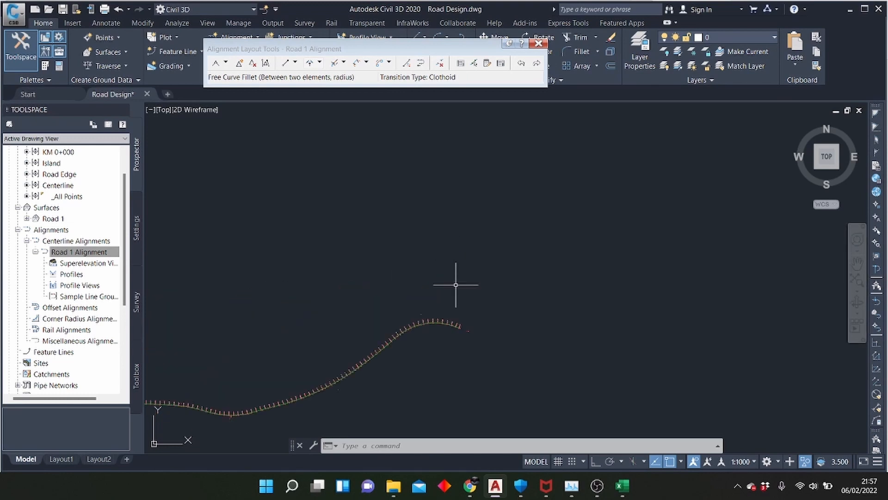
{"action": "scroll", "coordinate": [452, 357], "scroll_direction": "down", "scroll_amount": 5}
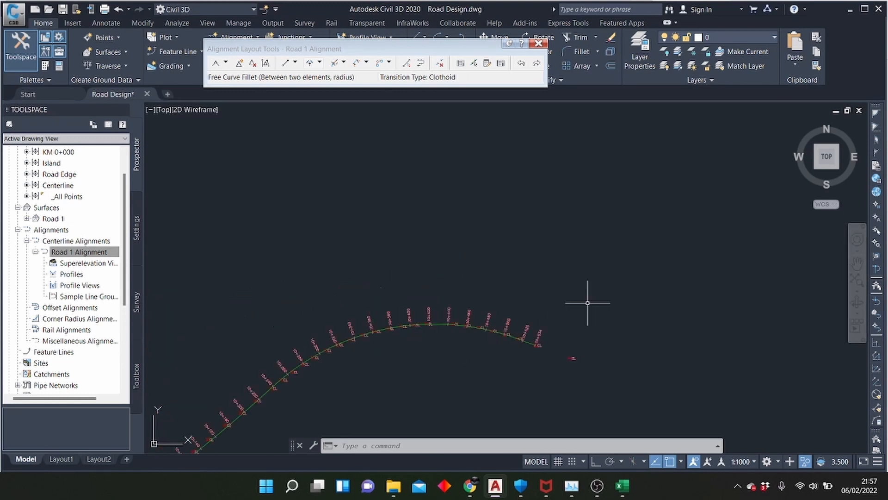
End the object isolation with UNISOLATE to restore all hidden drawing objects around the alignment, including the road surface
{"action": "scroll", "coordinate": [668, 287], "scroll_direction": "down", "scroll_amount": 5}
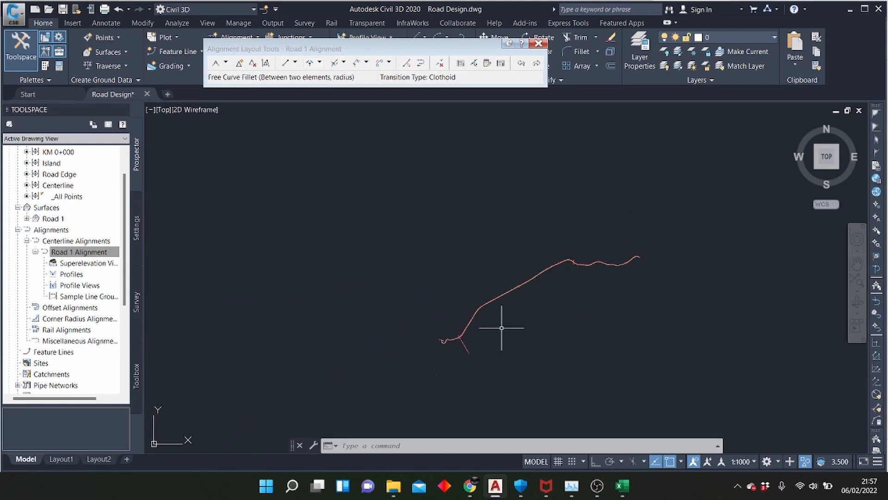
{"action": "scroll", "coordinate": [452, 338], "scroll_direction": "up", "scroll_amount": 4}
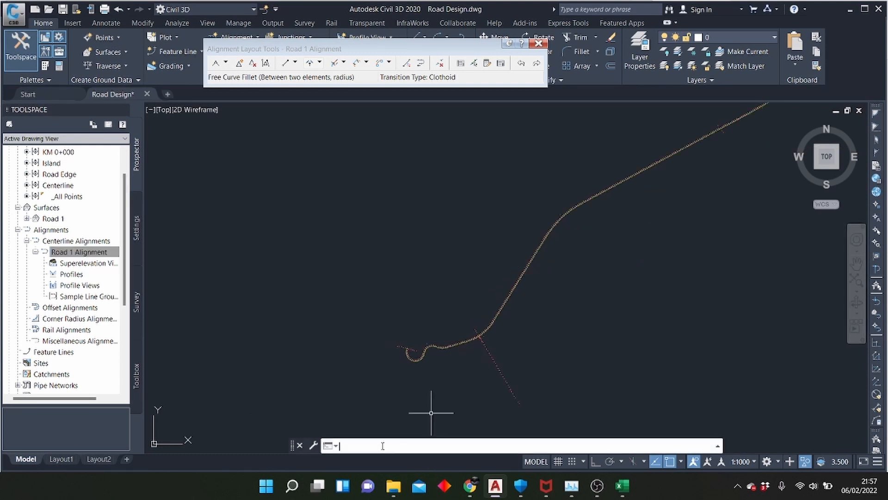
{"action": "type", "text": "niso"}
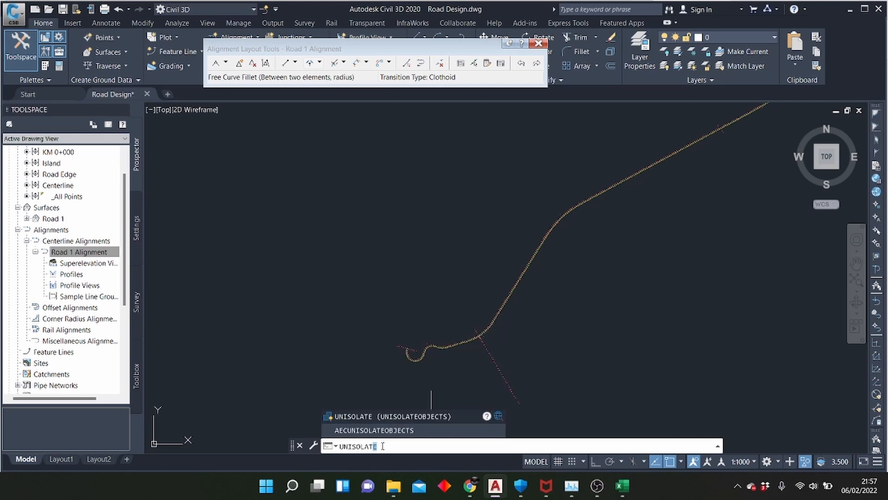
{"action": "key", "text": "Return"}
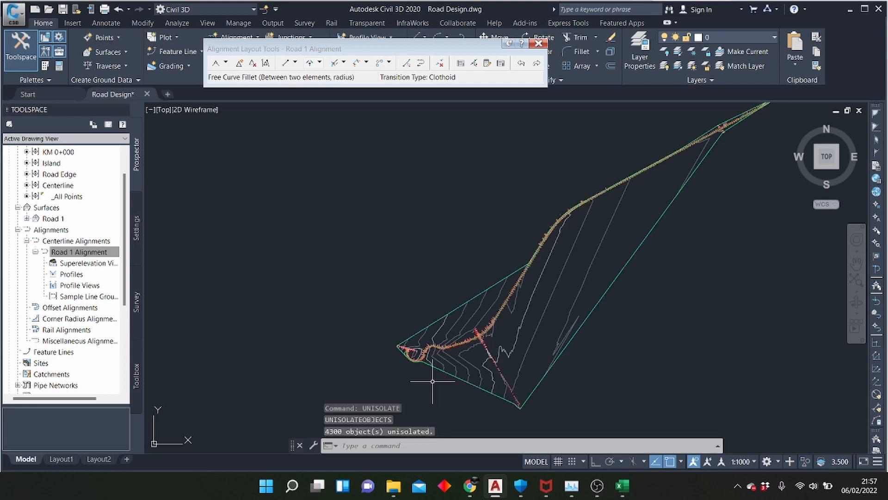
{"action": "scroll", "coordinate": [567, 304], "scroll_direction": "up", "scroll_amount": 5}
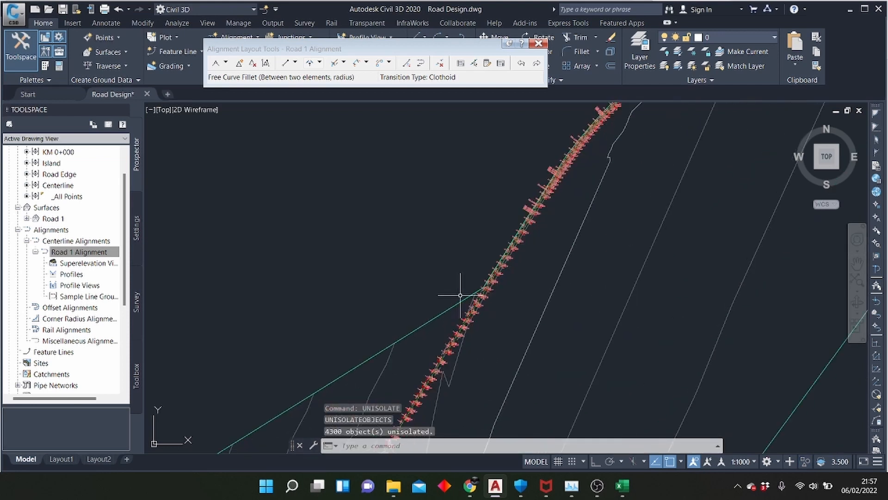
{"action": "scroll", "coordinate": [414, 294], "scroll_direction": "down", "scroll_amount": 5}
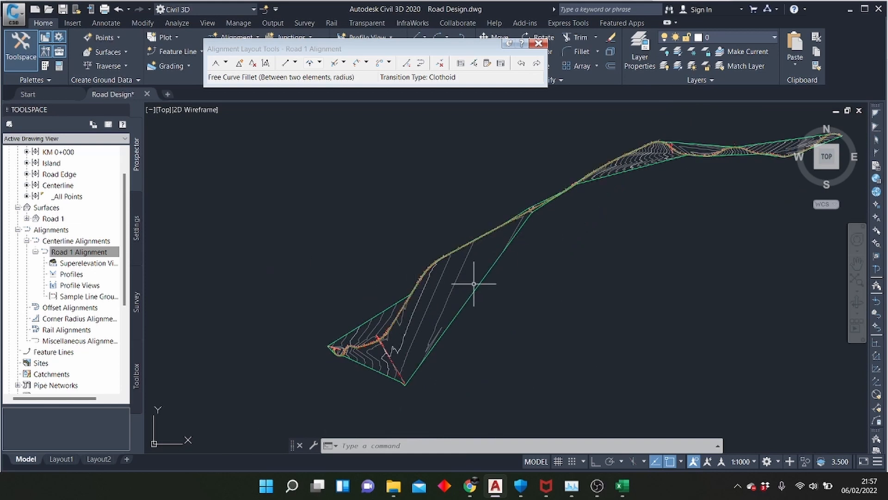
{"action": "scroll", "coordinate": [267, 298], "scroll_direction": "down", "scroll_amount": 4}
{"action": "scroll", "coordinate": [347, 268], "scroll_direction": "up", "scroll_amount": 6}
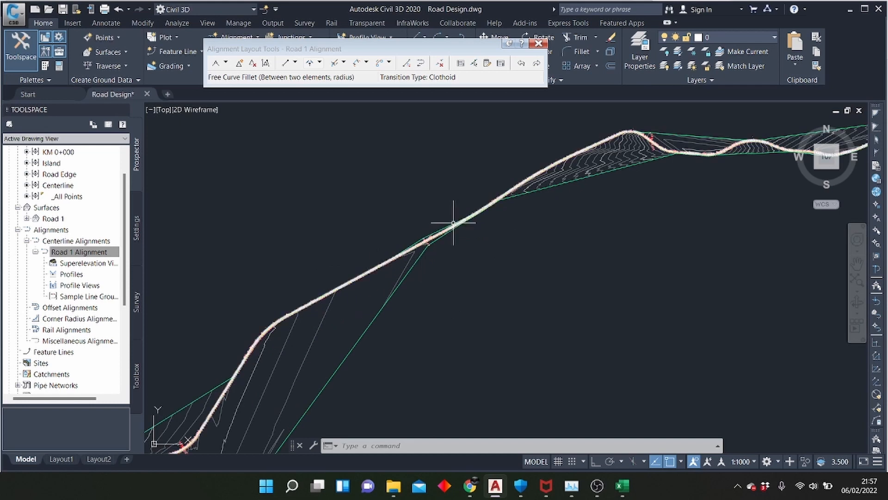
{"action": "scroll", "coordinate": [442, 278], "scroll_direction": "up", "scroll_amount": 2}
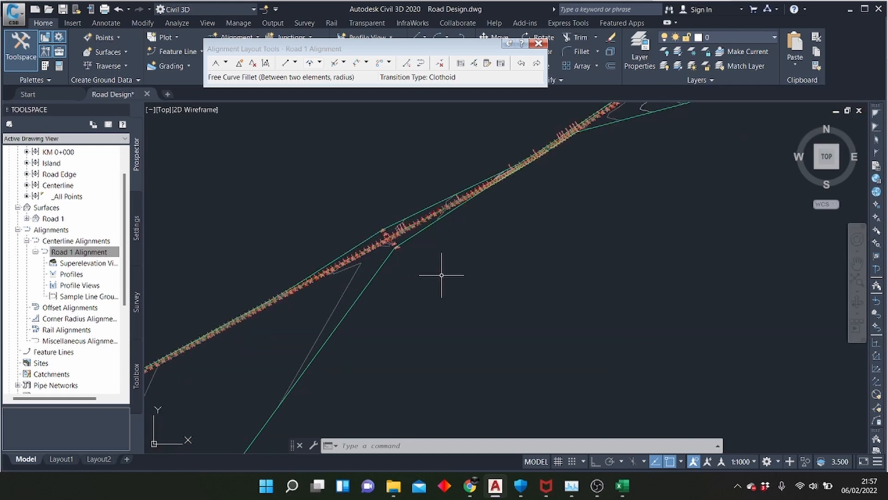